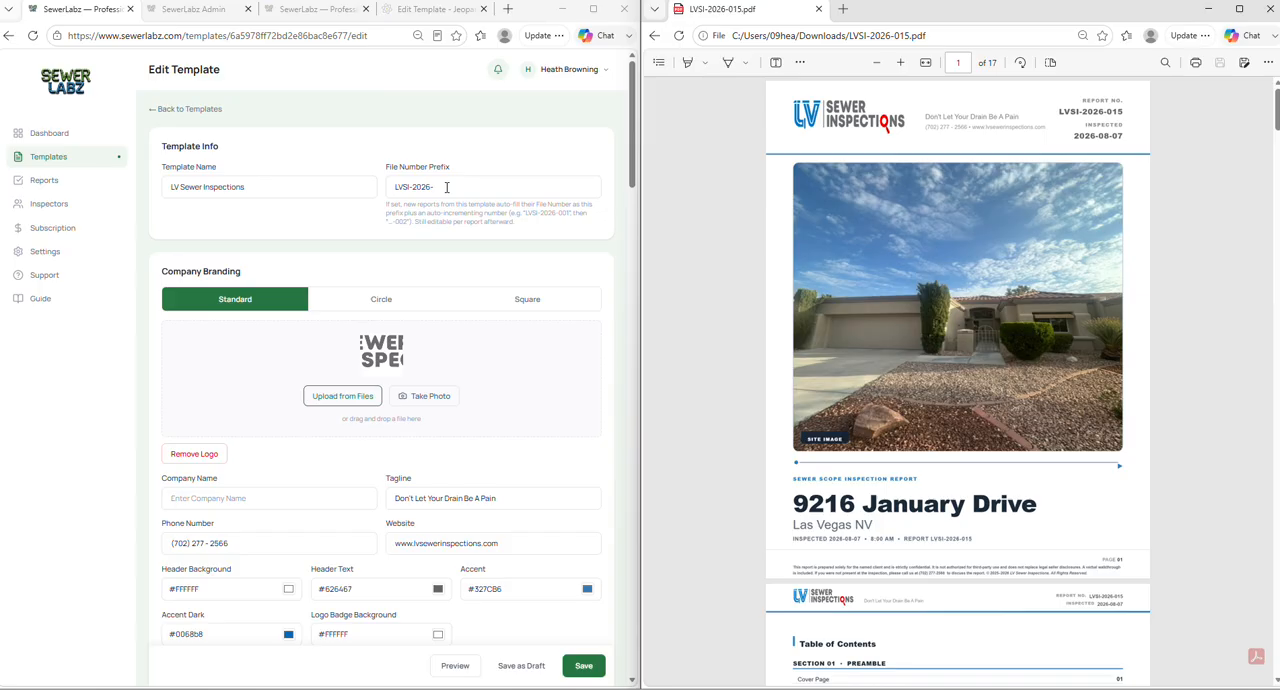
# - Review the template's company branding settings against the header and cover page of the sample report PDF
pyautogui.scroll(-1, 446, 187)
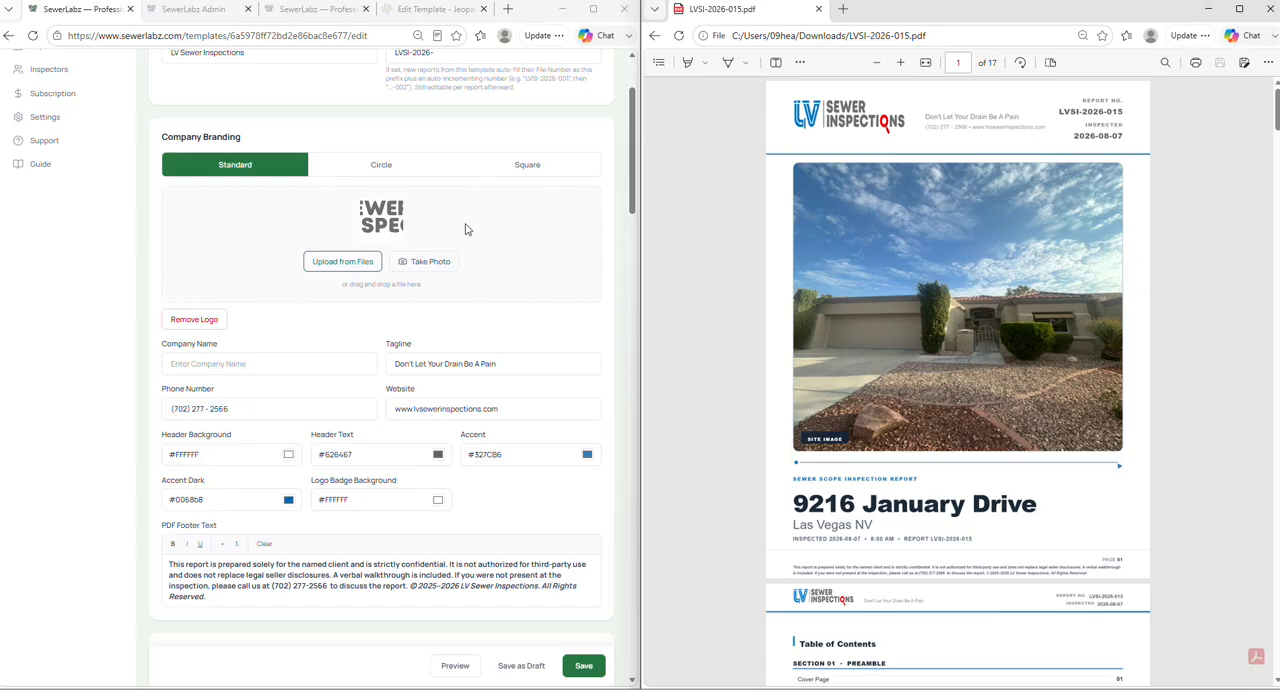
pyautogui.scroll(-2, 465, 229)
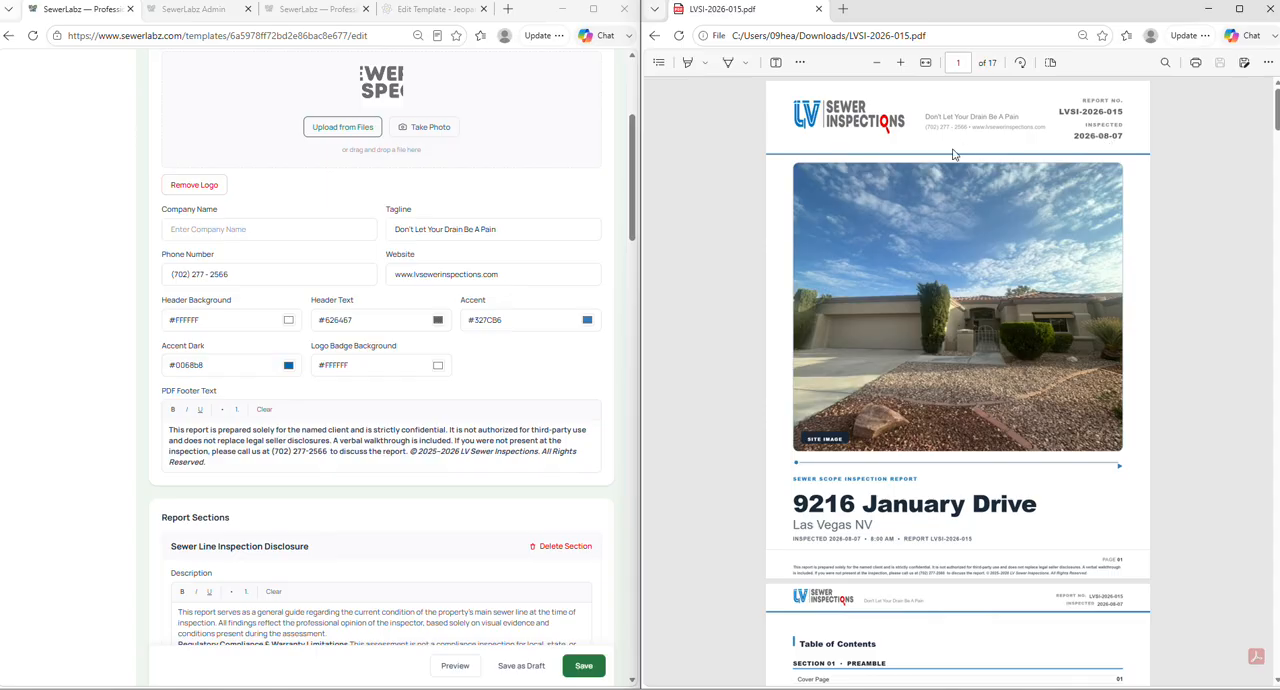
pyautogui.scroll(-1, 225, 284)
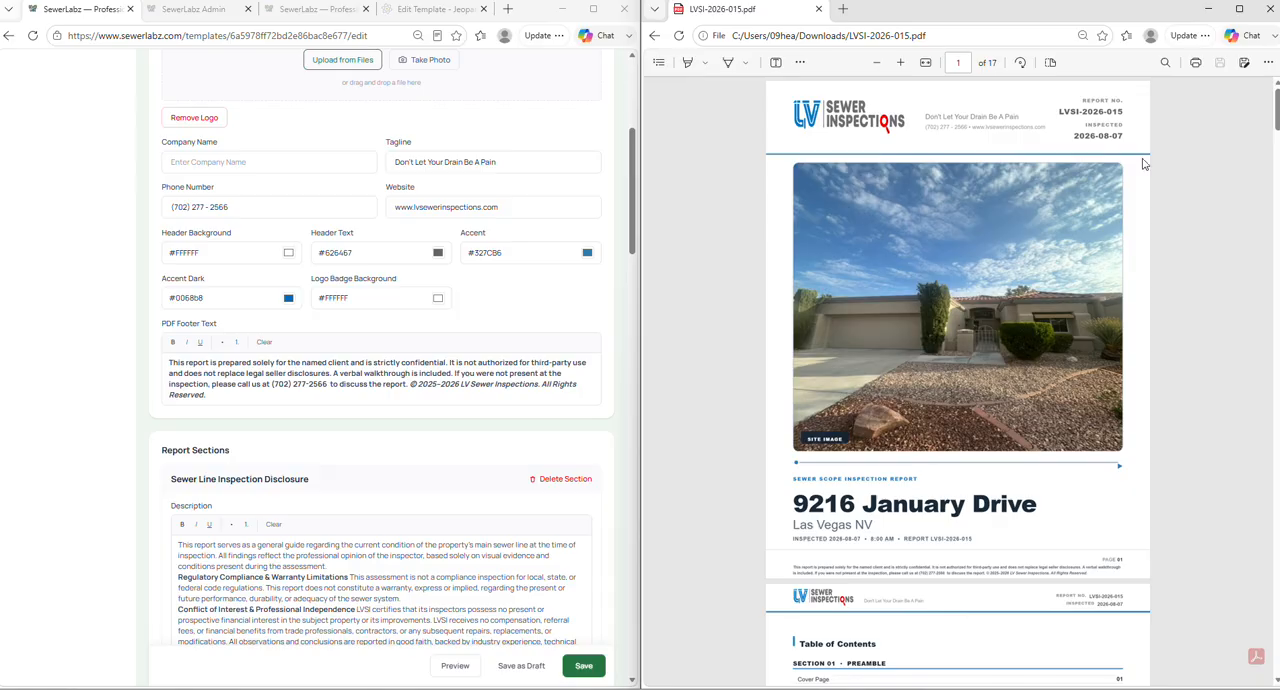
pyautogui.scroll(-2, 1093, 460)
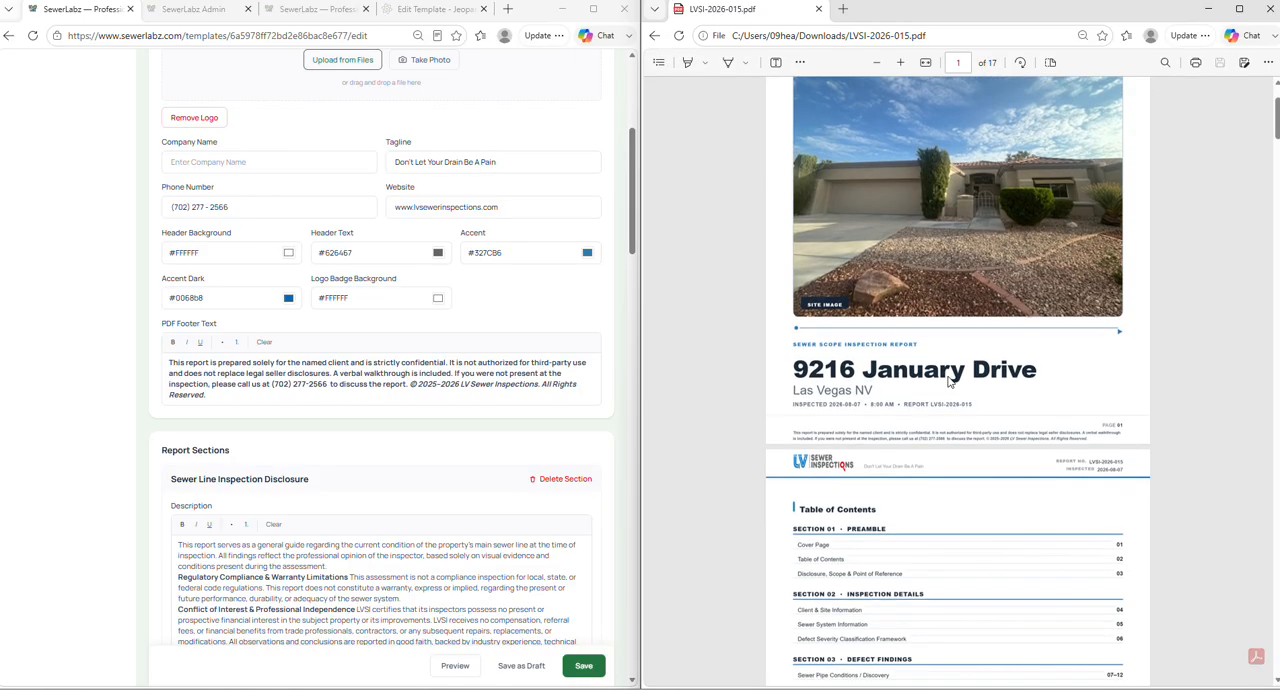
pyautogui.scroll(2, 365, 298)
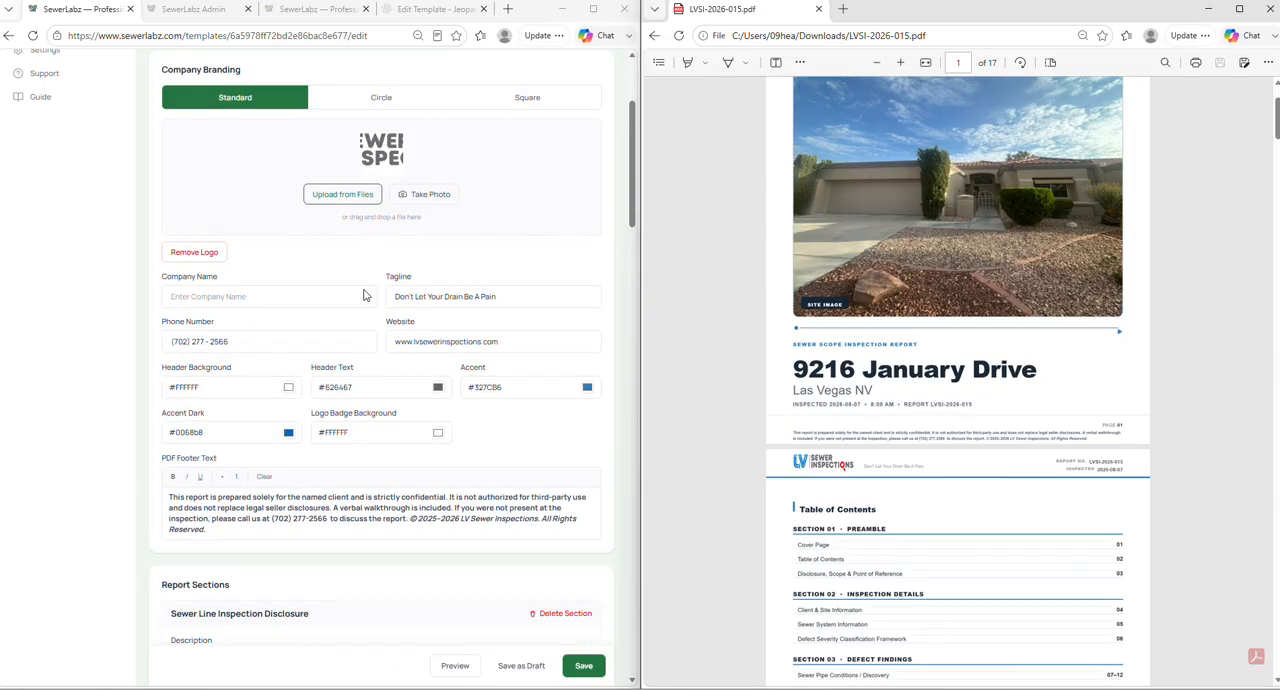
pyautogui.scroll(1, 754, 338)
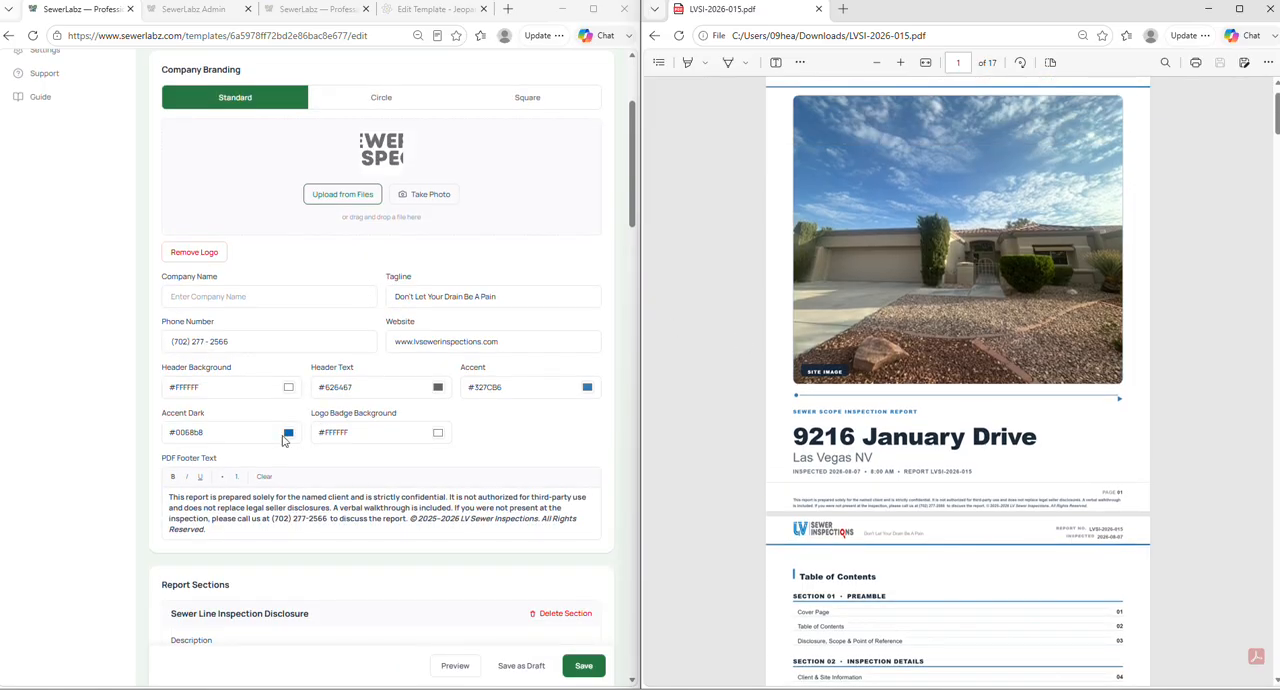
pyautogui.scroll(1, 805, 352)
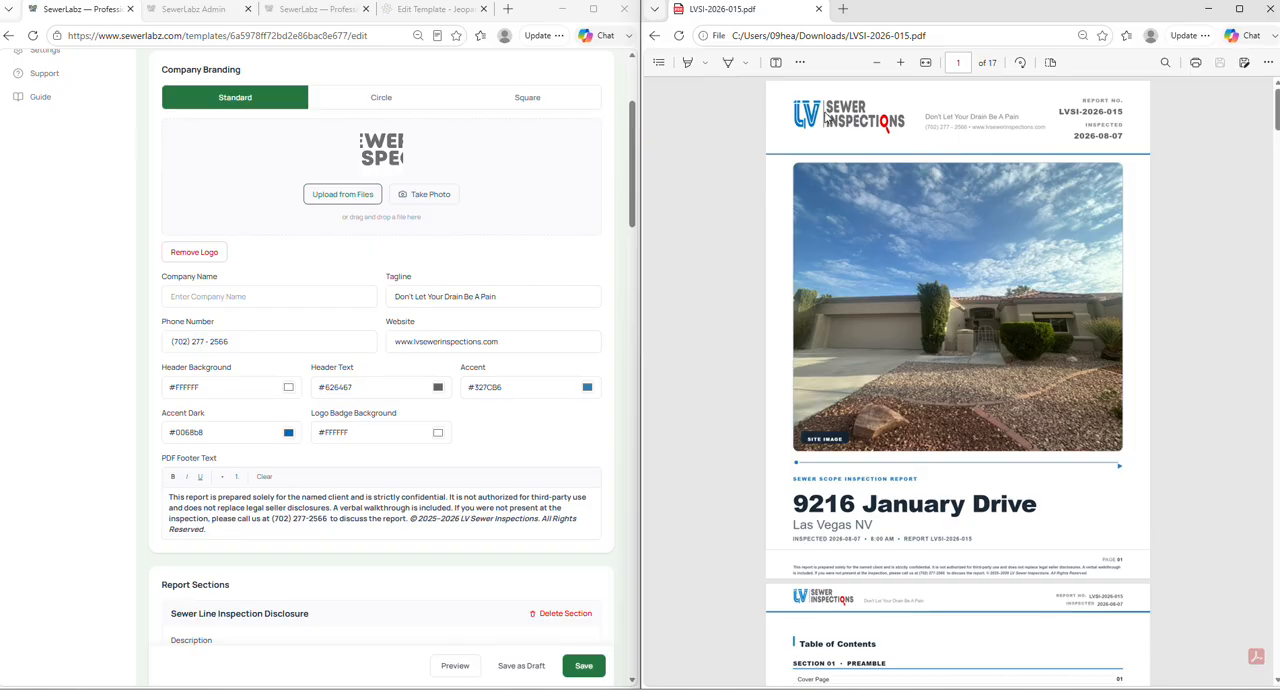
pyautogui.scroll(-1, 357, 374)
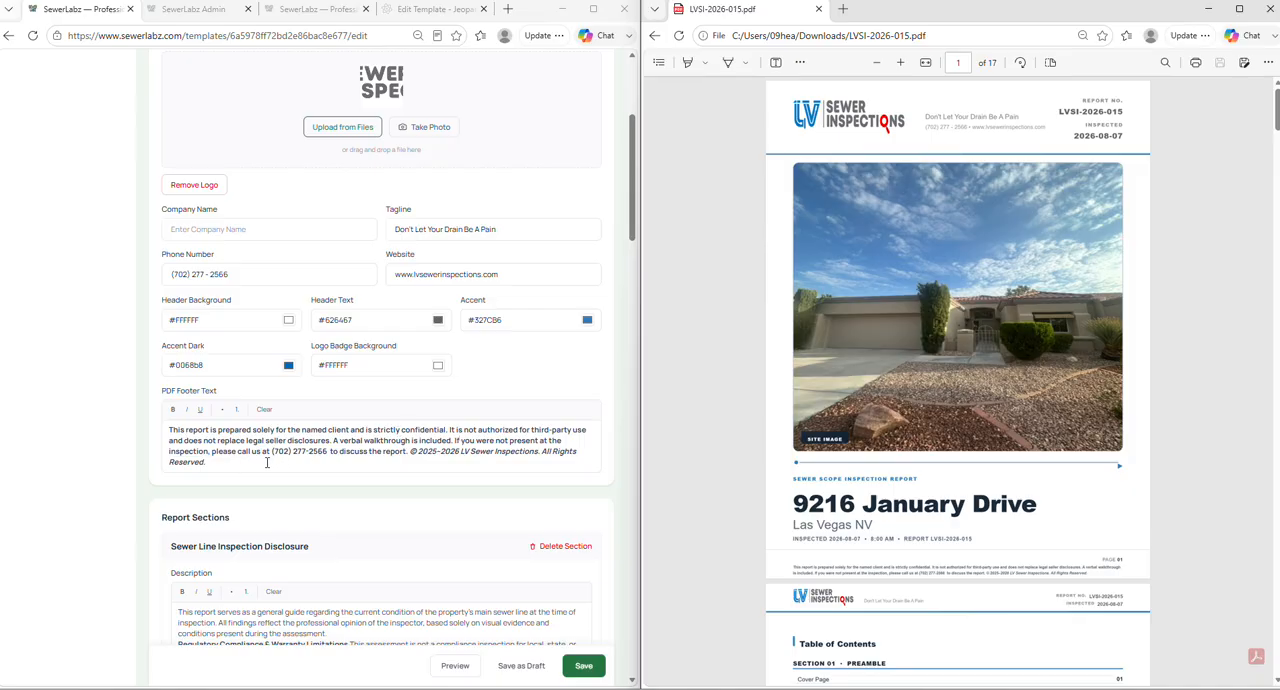
# - Compare the template's PDF footer text with the footer on the sample report's cover page
pyautogui.click(267, 462)
pyautogui.scroll(-1, 857, 493)
pyautogui.scroll(-1, 870, 492)
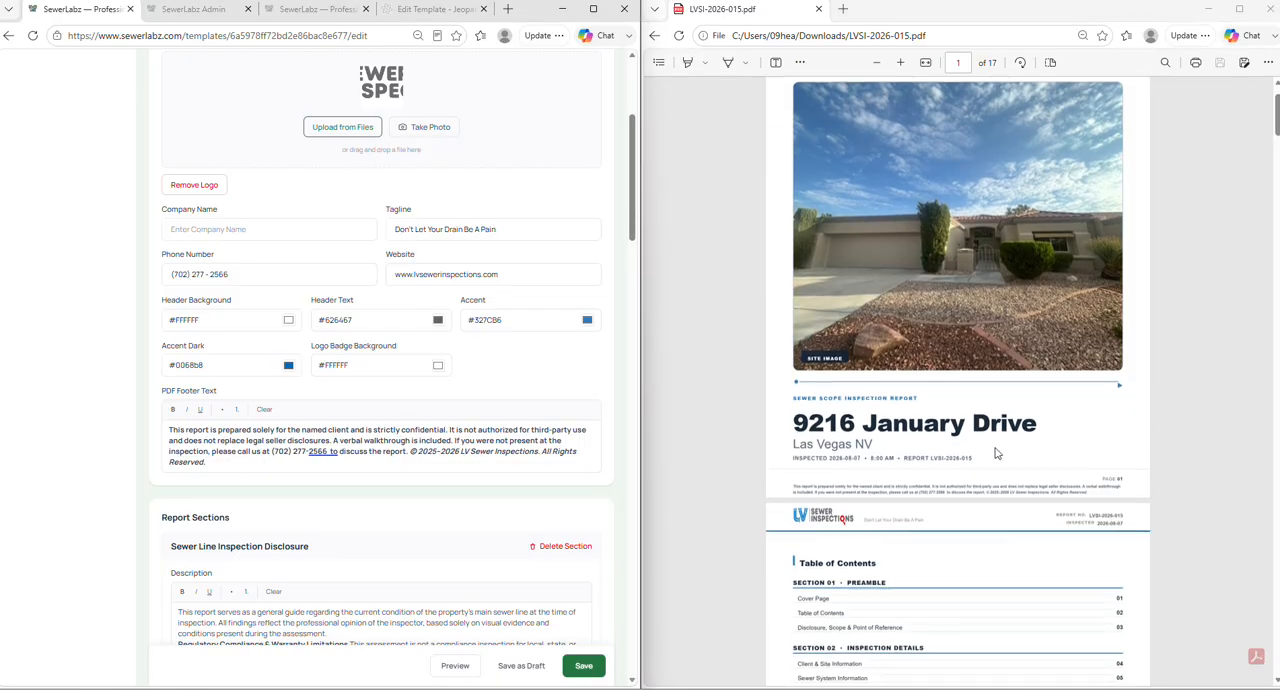
pyautogui.keyDown('ctrl'); pyautogui.scroll(3, 985, 419); pyautogui.keyUp('ctrl')
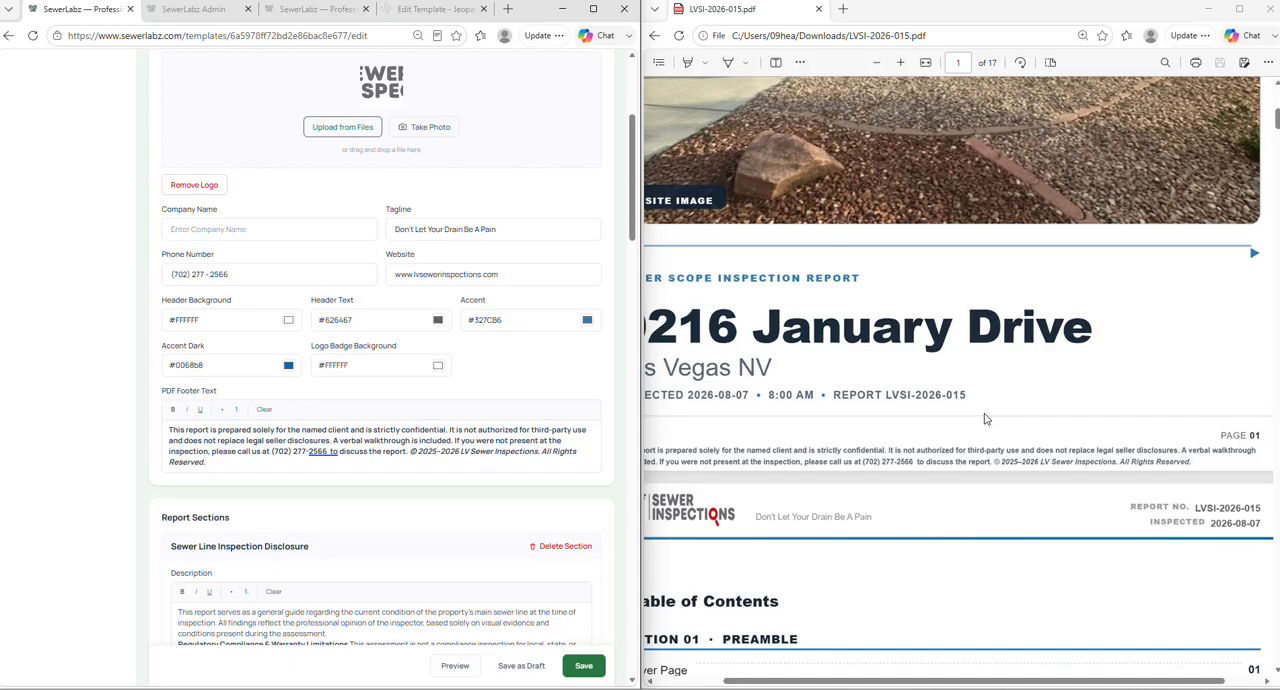
pyautogui.keyDown('ctrl'); pyautogui.scroll(-3, 985, 419); pyautogui.keyUp('ctrl')
pyautogui.keyDown('ctrl'); pyautogui.scroll(2, 897, 430); pyautogui.keyUp('ctrl')
pyautogui.keyDown('ctrl'); pyautogui.scroll(-2, 897, 430); pyautogui.keyUp('ctrl')
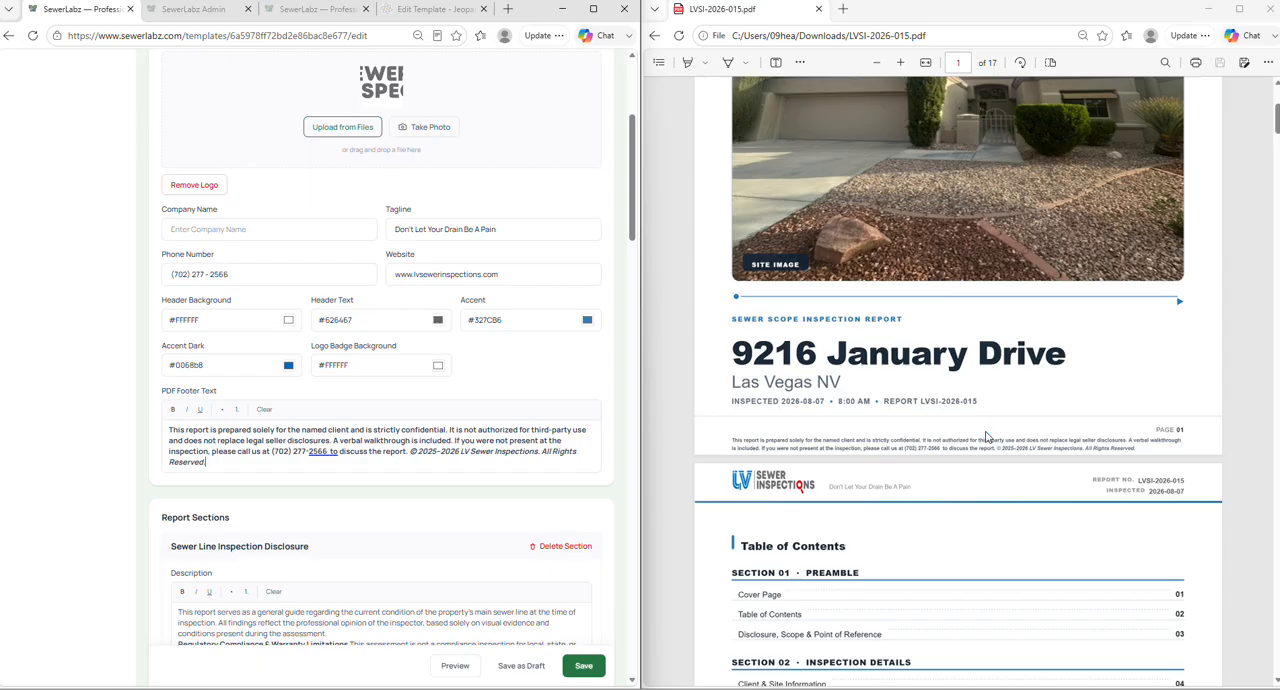
# - Examine the start of the template's report sections alongside the sample report's table of contents
pyautogui.scroll(-3, 380, 357)
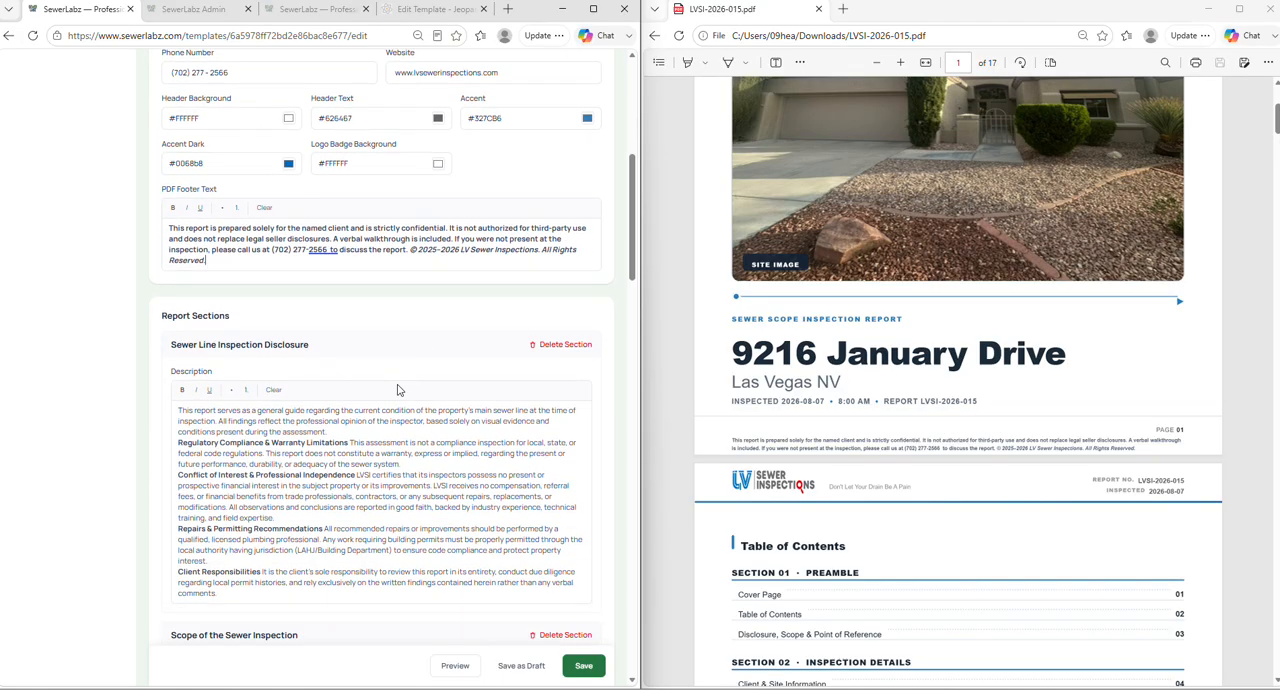
pyautogui.scroll(-1, 380, 357)
pyautogui.scroll(-3, 857, 328)
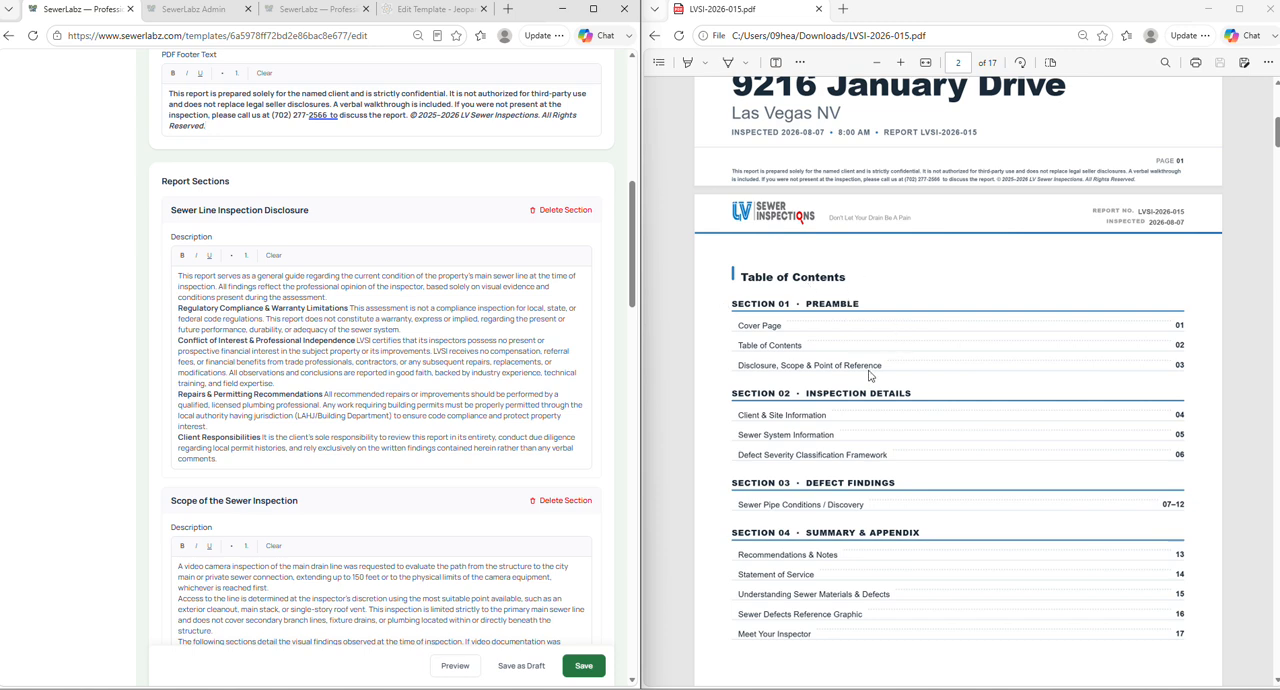
pyautogui.scroll(-2, 1150, 240)
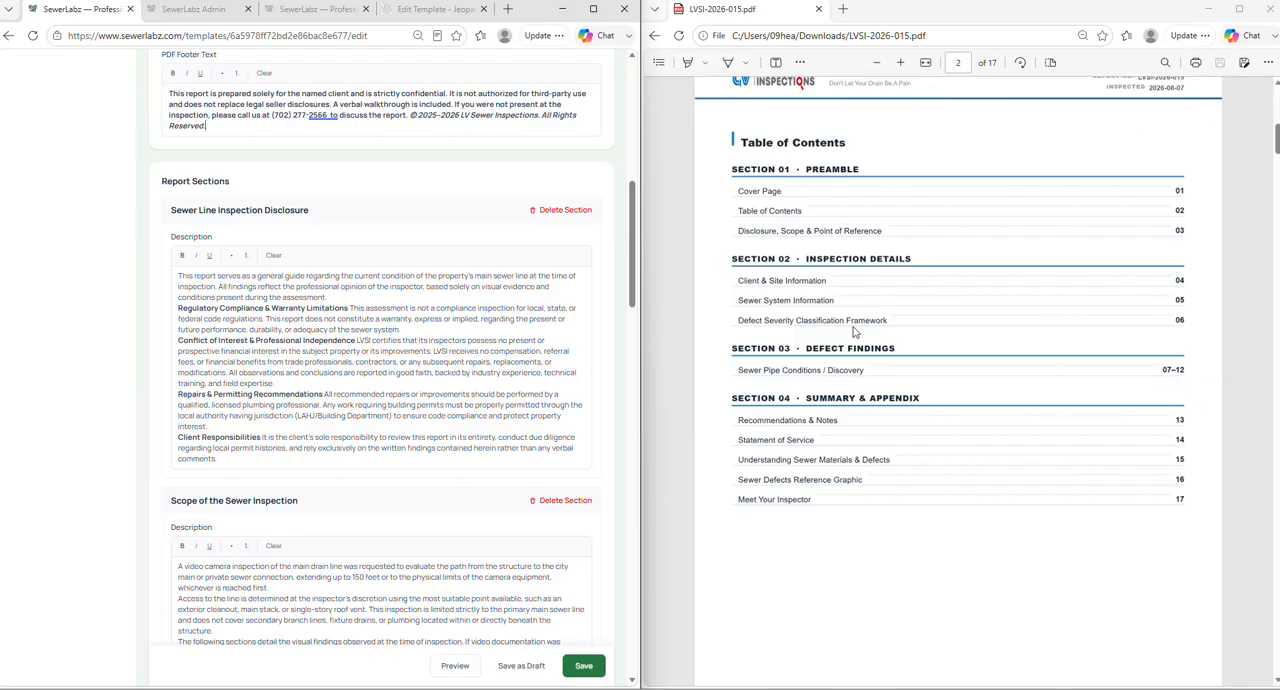
# - Compare the template's Sewer Line Inspection Disclosure and Scope of the Sewer Inspection sections with page 3 of the sample report
pyautogui.scroll(-3, 872, 271)
pyautogui.scroll(-5, 870, 266)
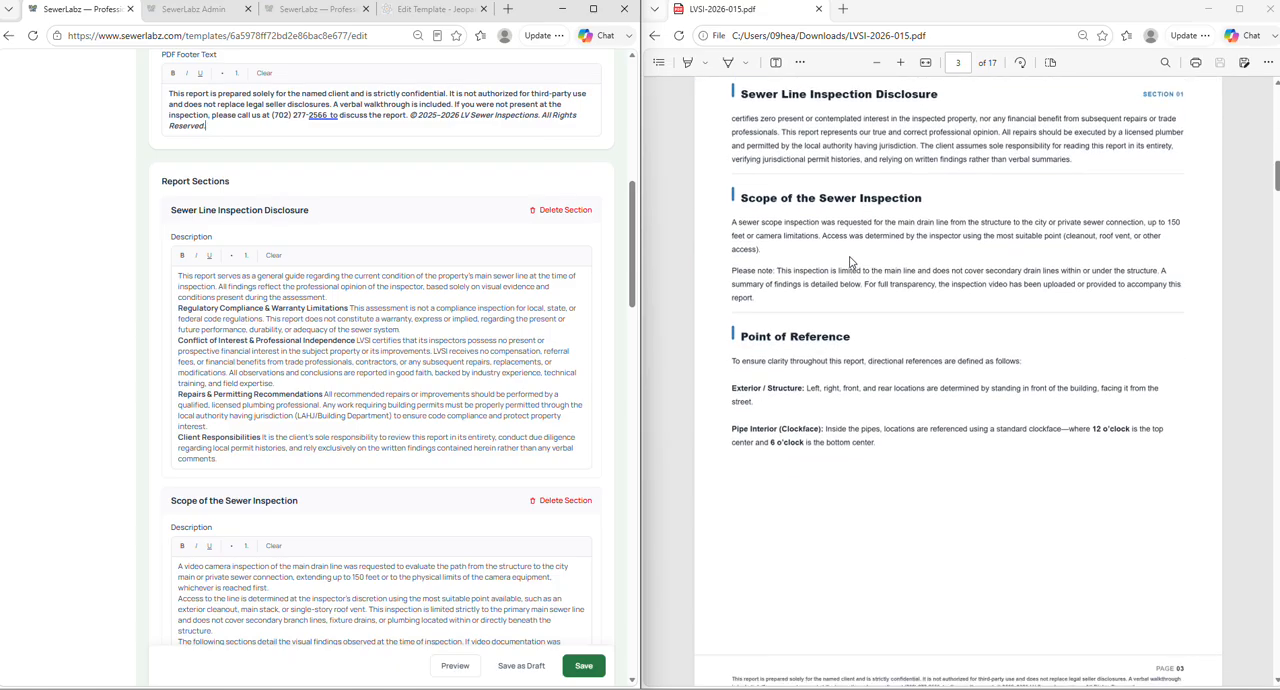
pyautogui.scroll(1, 753, 129)
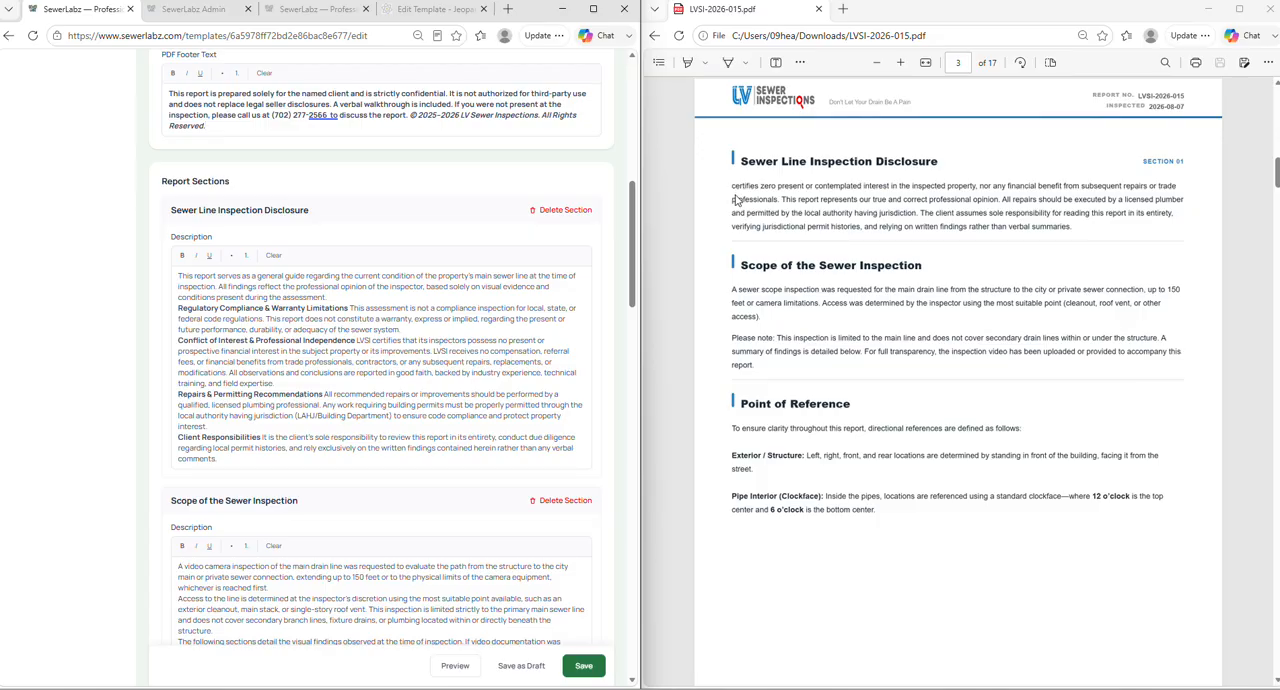
pyautogui.scroll(-1, 359, 313)
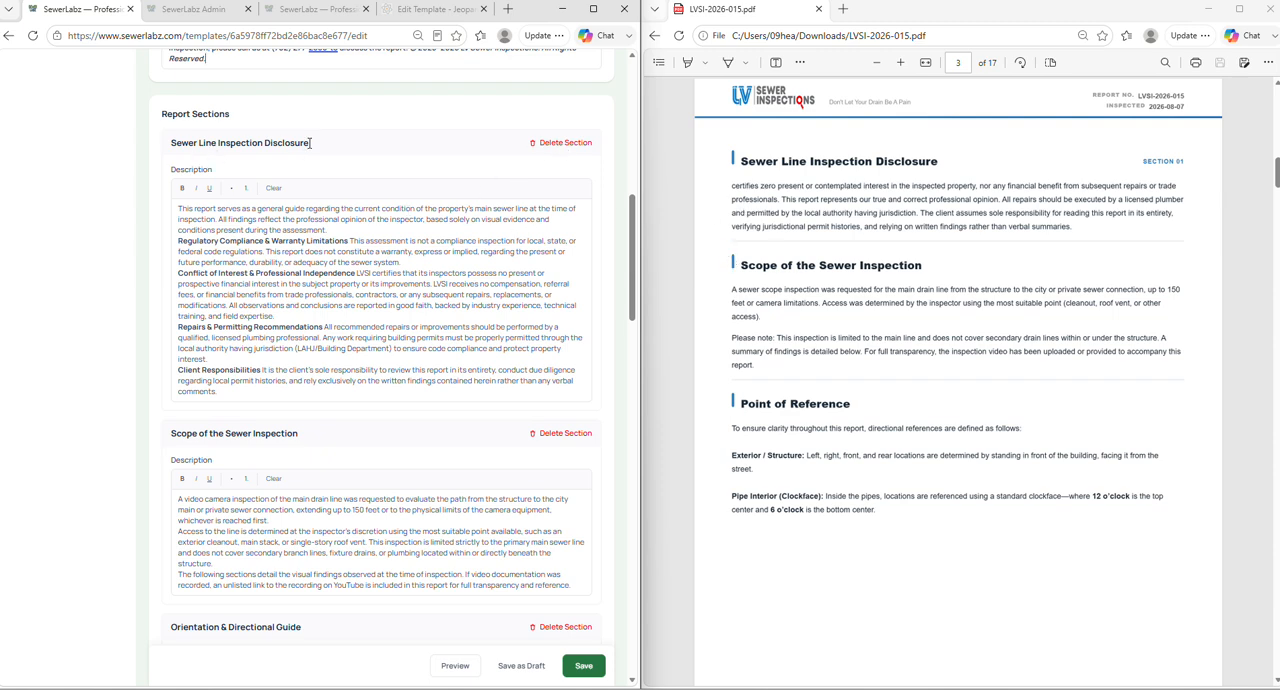
pyautogui.scroll(-3, 575, 456)
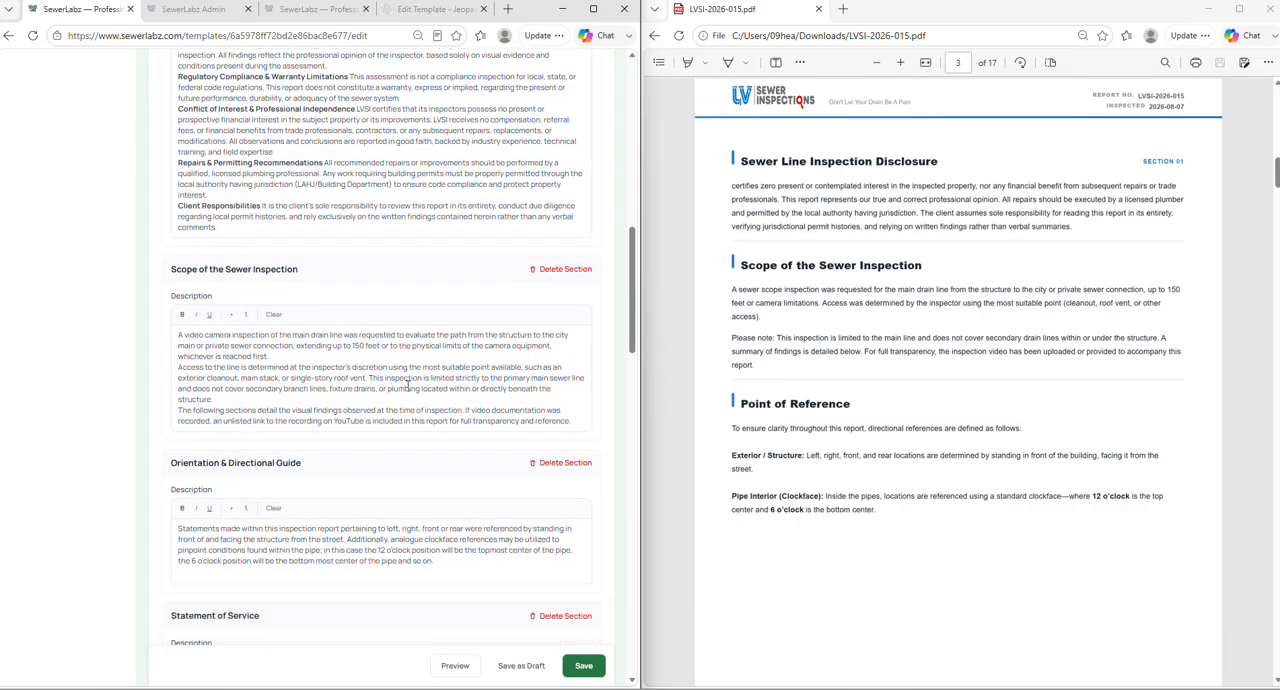
pyautogui.scroll(-2, 313, 383)
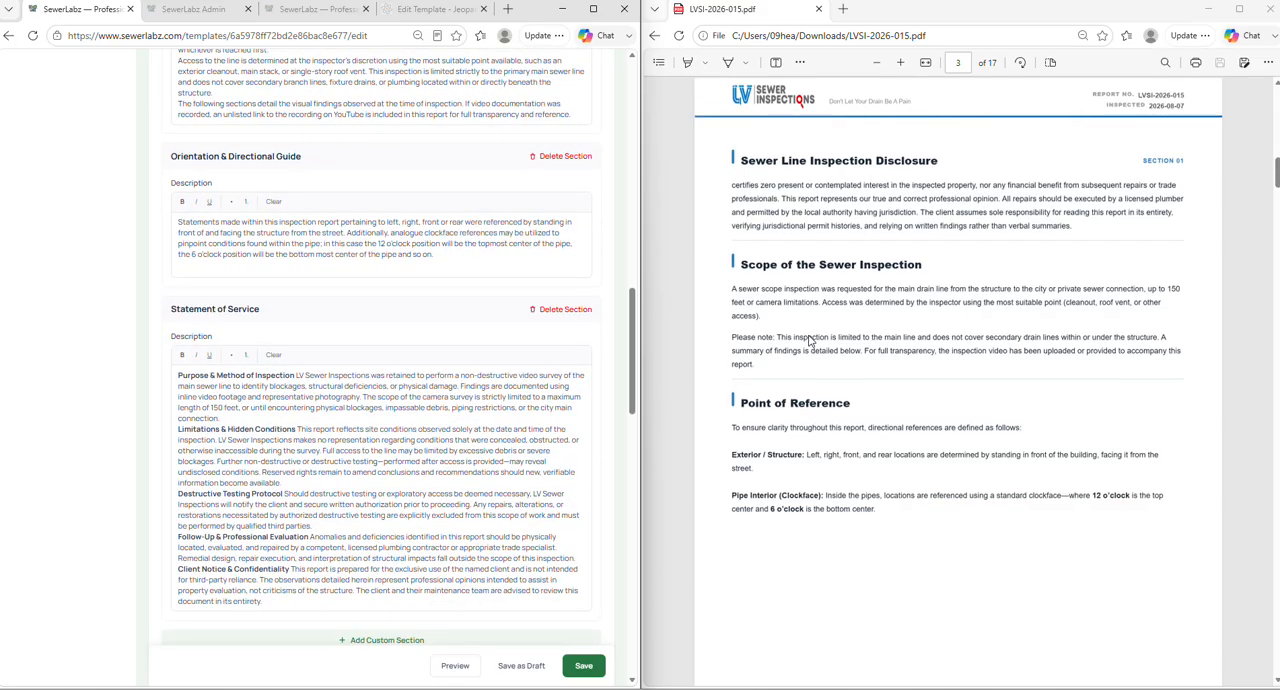
pyautogui.scroll(-4, 838, 330)
pyautogui.scroll(3, 820, 298)
pyautogui.scroll(2, 412, 370)
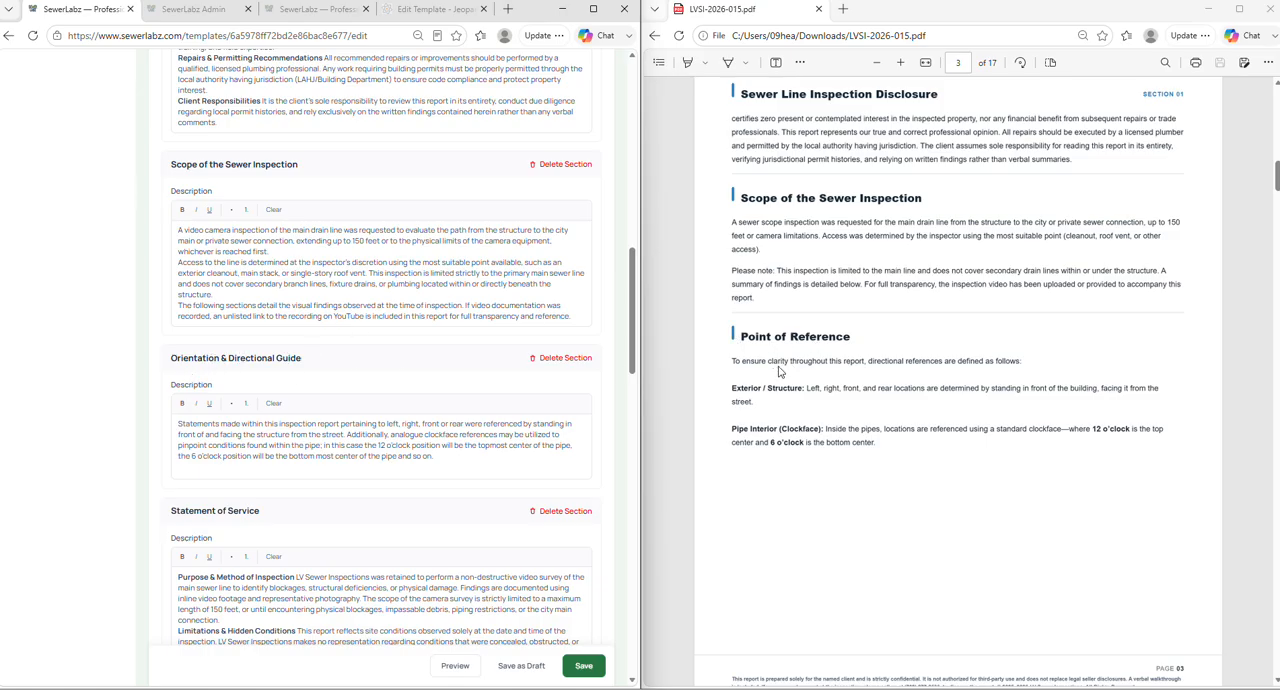
# - Compare the template's Orientation & Directional Guide with the Point of Reference section in the sample report
pyautogui.scroll(-2, 400, 378)
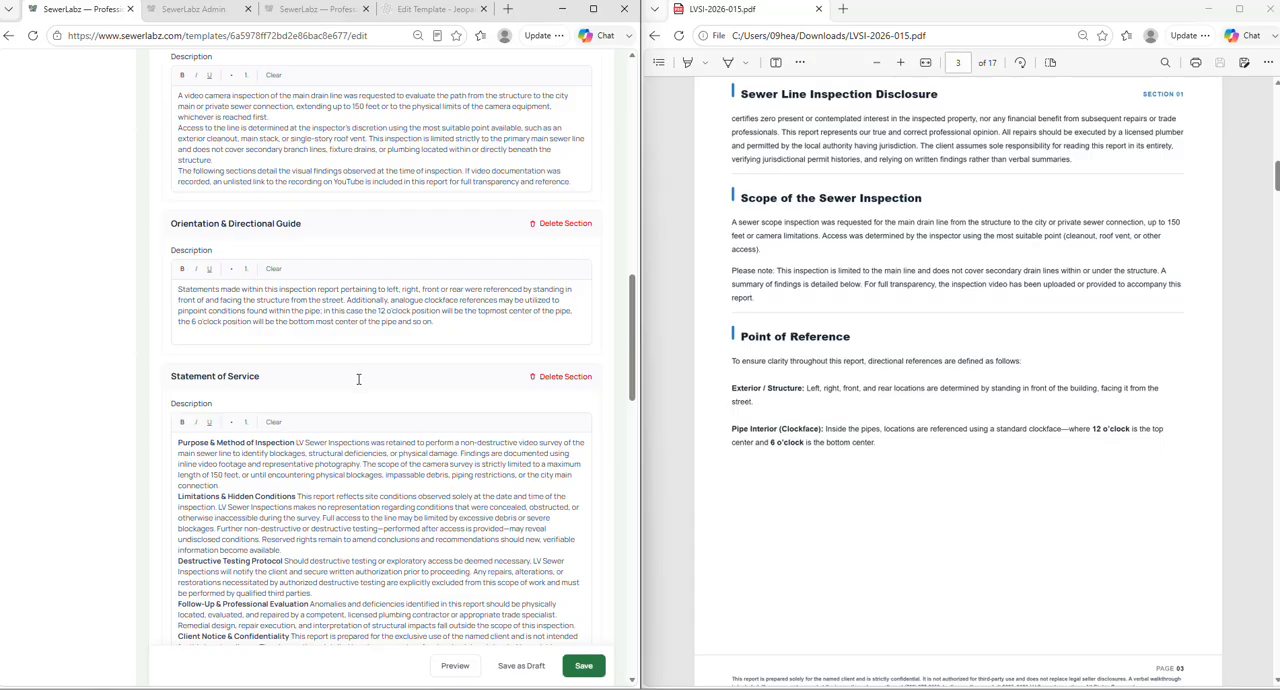
pyautogui.scroll(-1, 360, 378)
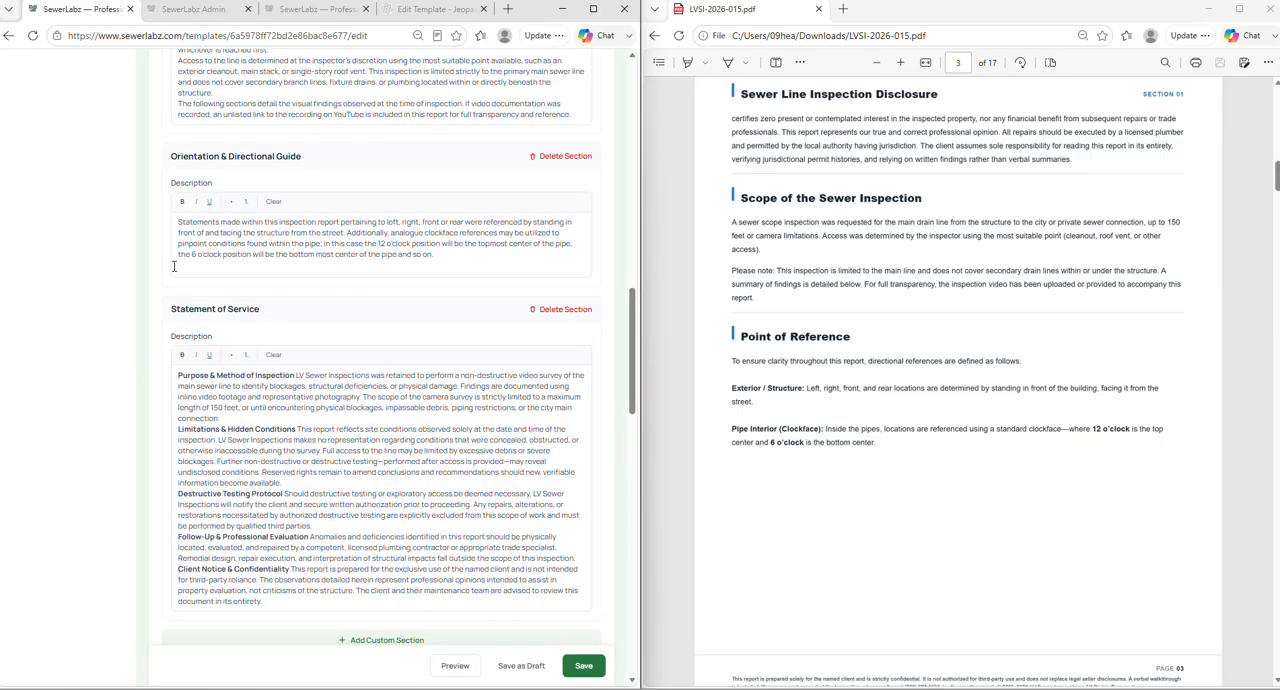
pyautogui.scroll(1, 174, 266)
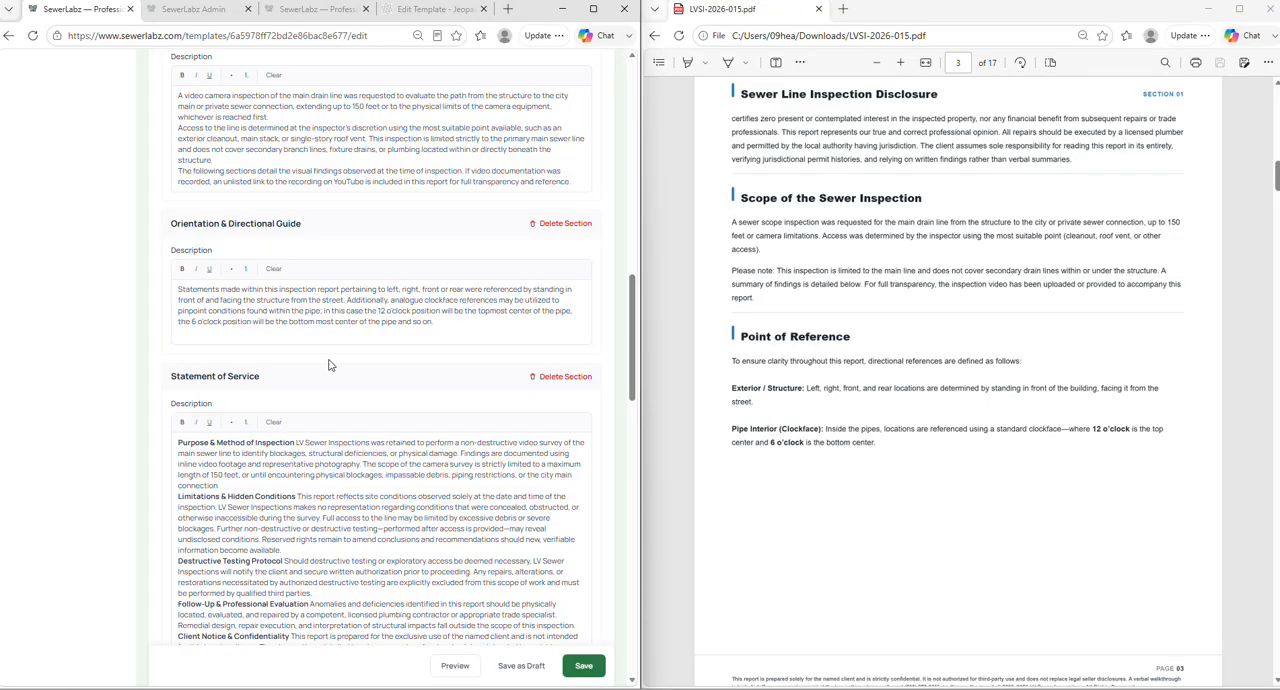
pyautogui.scroll(-1, 295, 380)
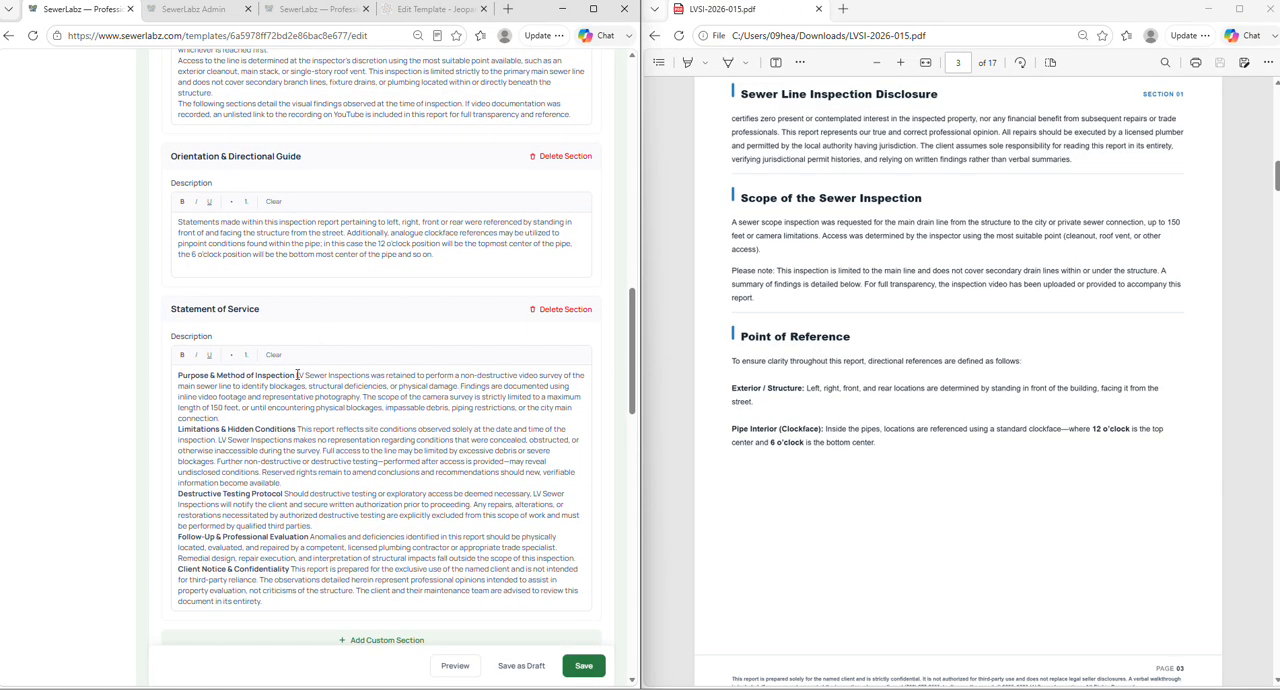
pyautogui.scroll(-1, 311, 397)
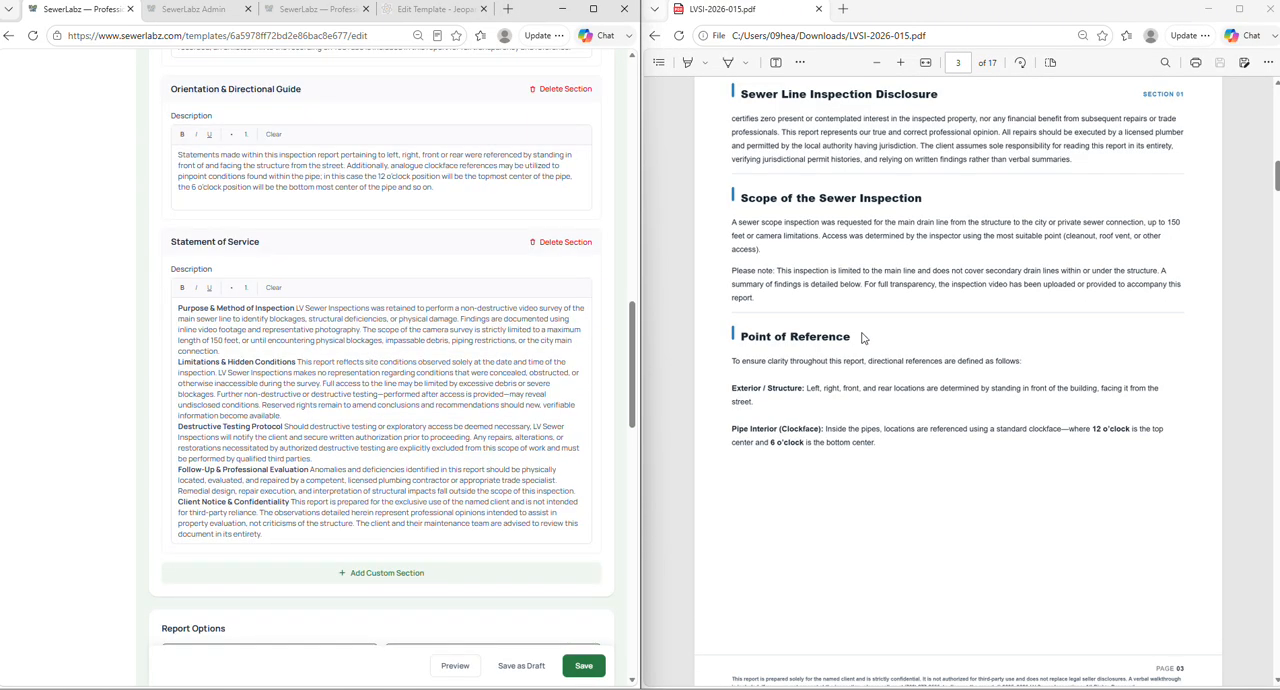
# - Compare the template's Statement of Service section with the Statement of Service page of the sample report
pyautogui.scroll(-10, 886, 323)
pyautogui.scroll(-20, 910, 293)
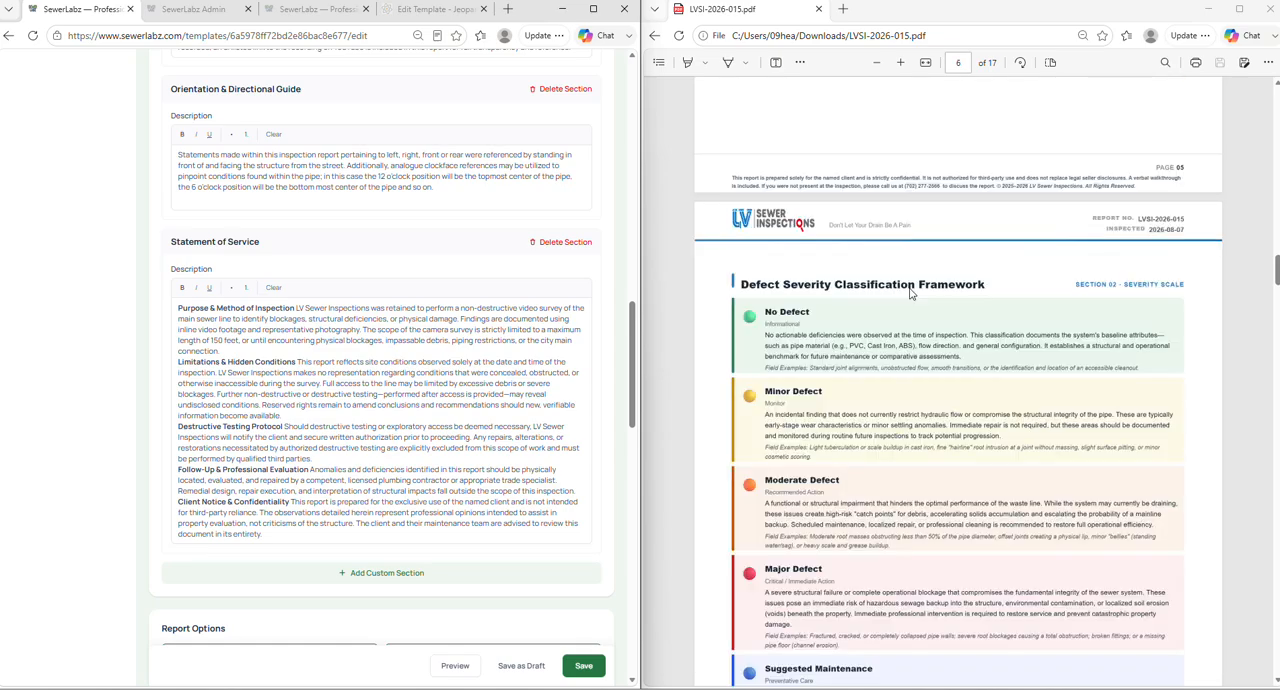
pyautogui.scroll(-20, 910, 293)
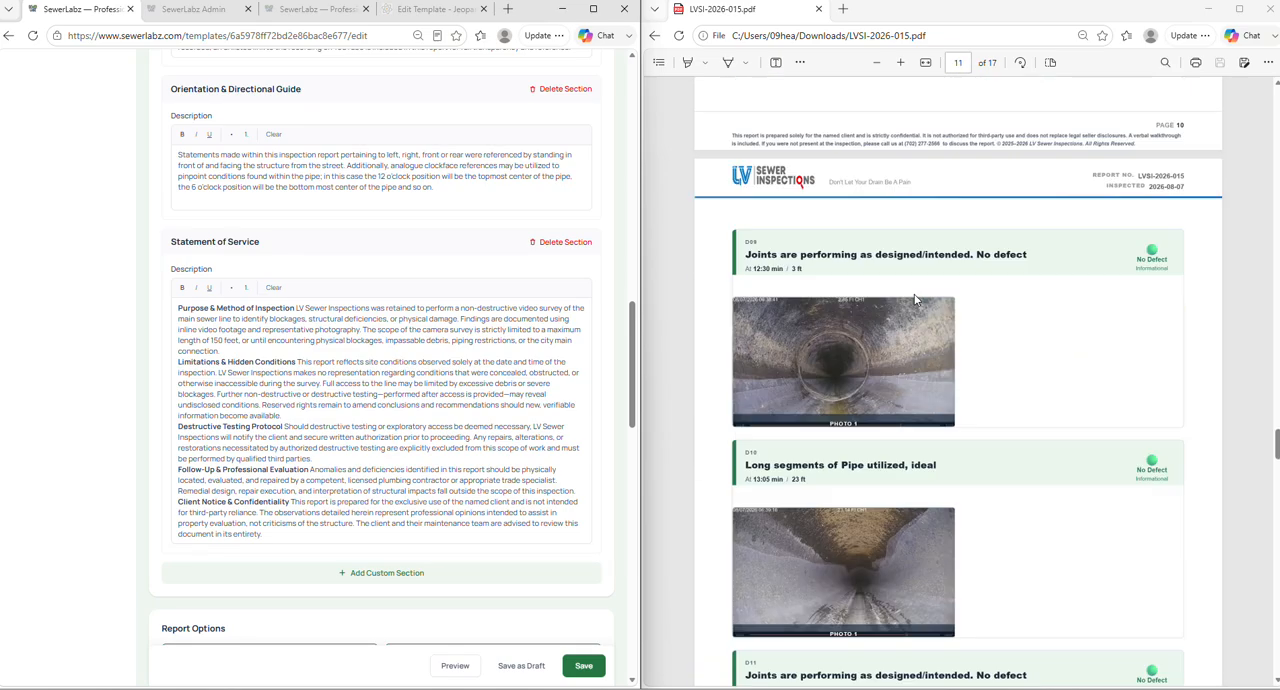
pyautogui.scroll(-4, 910, 305)
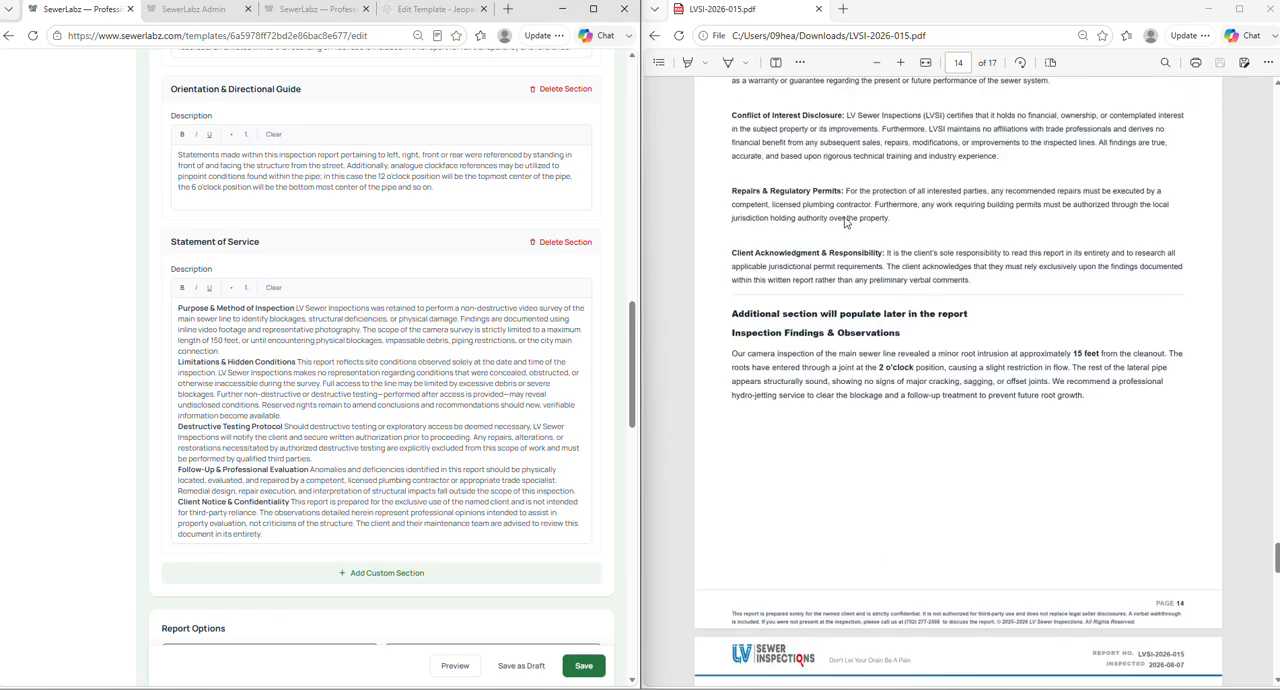
pyautogui.scroll(3, 880, 315)
pyautogui.scroll(-2, 863, 340)
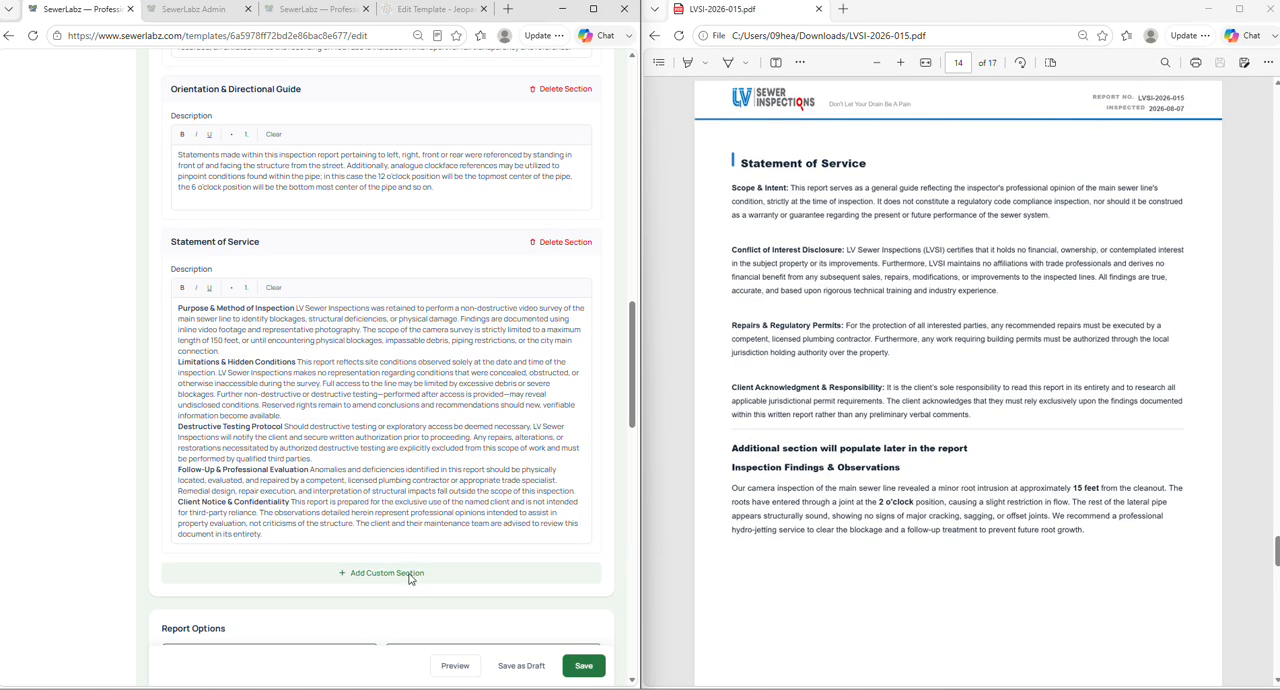
pyautogui.scroll(8, 413, 577)
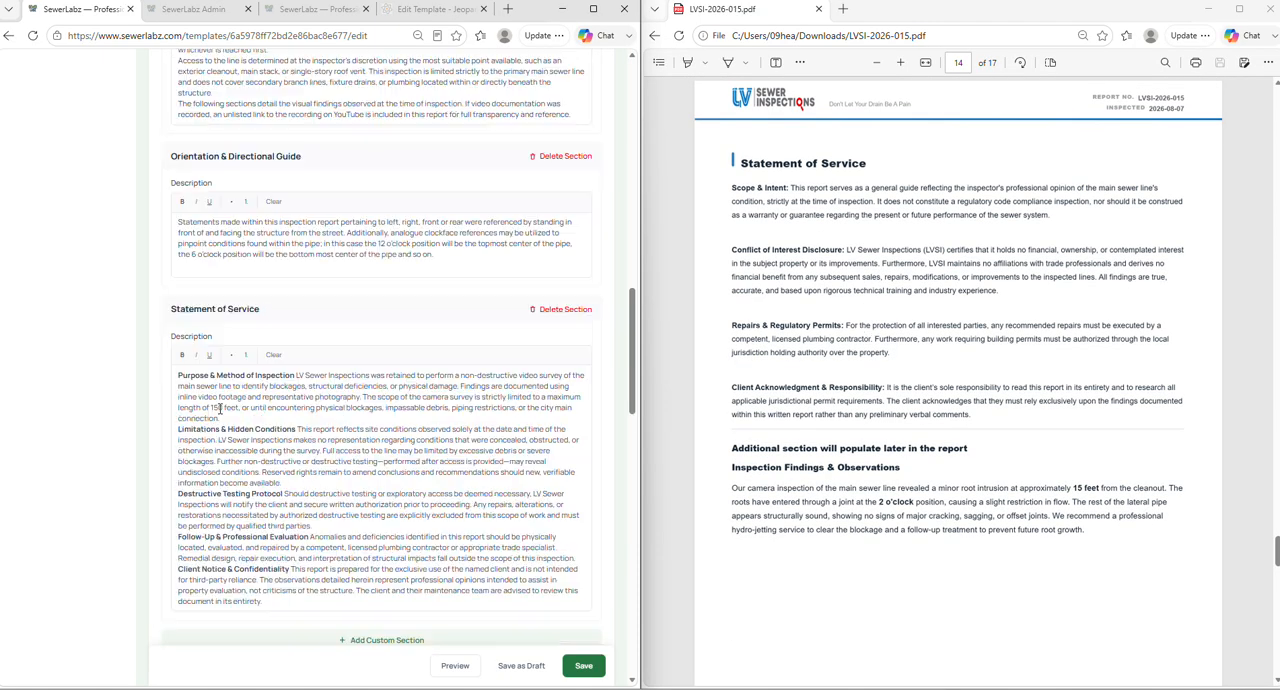
pyautogui.scroll(-10, 282, 528)
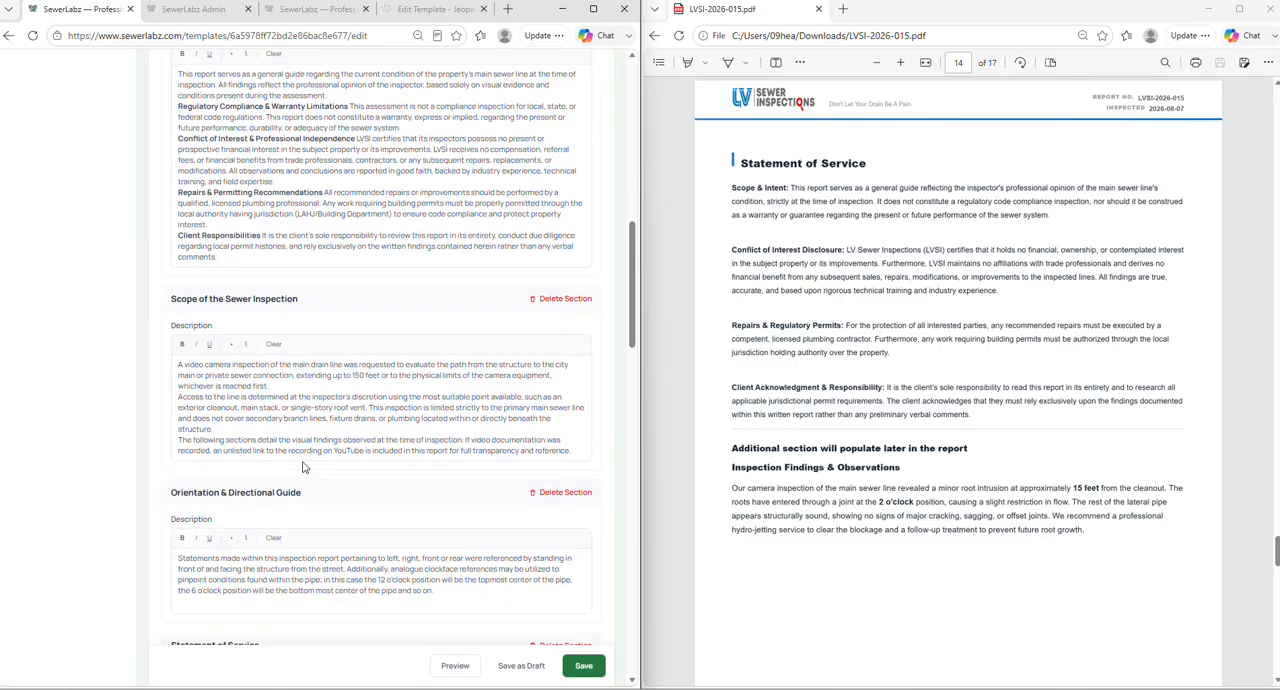
# - Examine the template's Report Options and the Client & Site Information page of the sample report
pyautogui.scroll(1, 826, 424)
pyautogui.scroll(9, 826, 424)
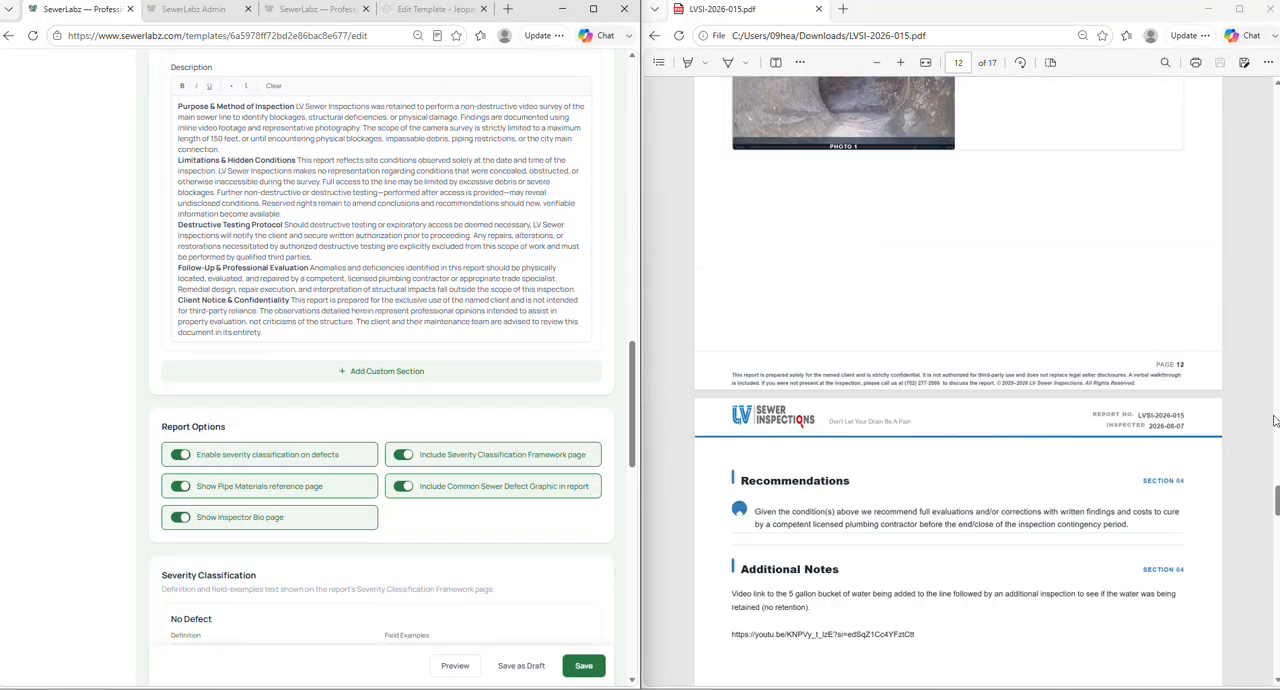
pyautogui.moveTo(1277, 500); pyautogui.dragTo(1250, 176)
pyautogui.scroll(-12, 1103, 260)
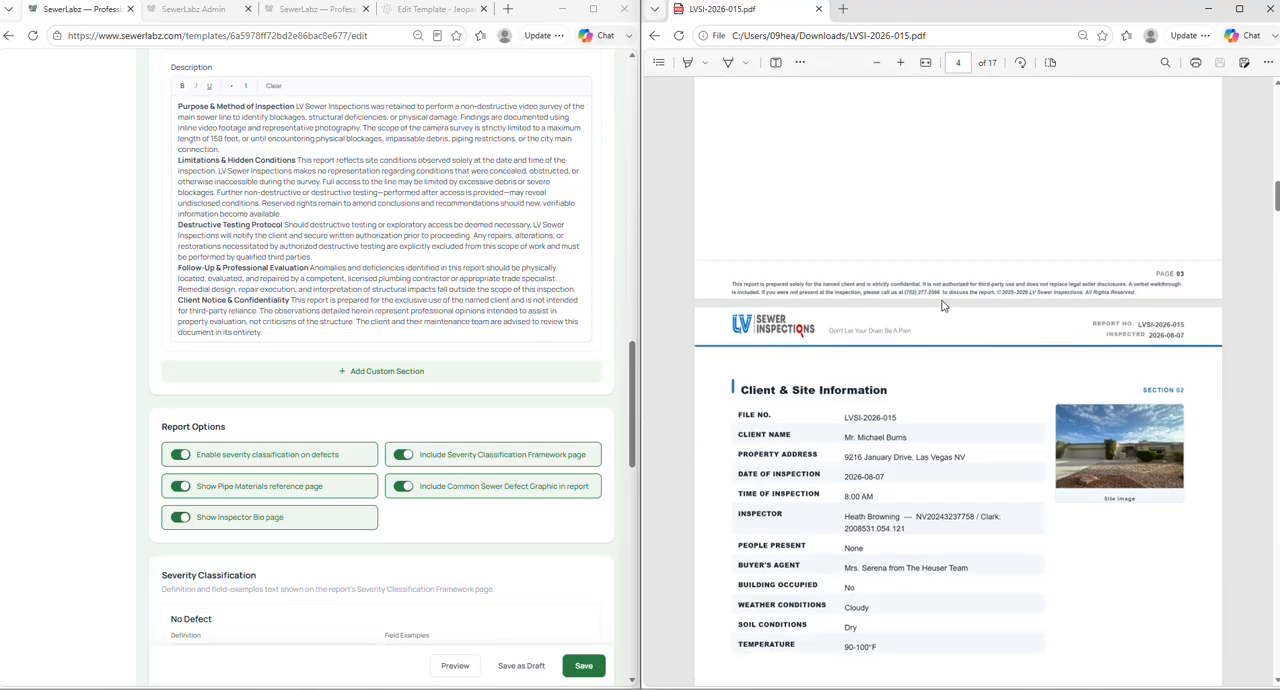
pyautogui.scroll(-5, 273, 295)
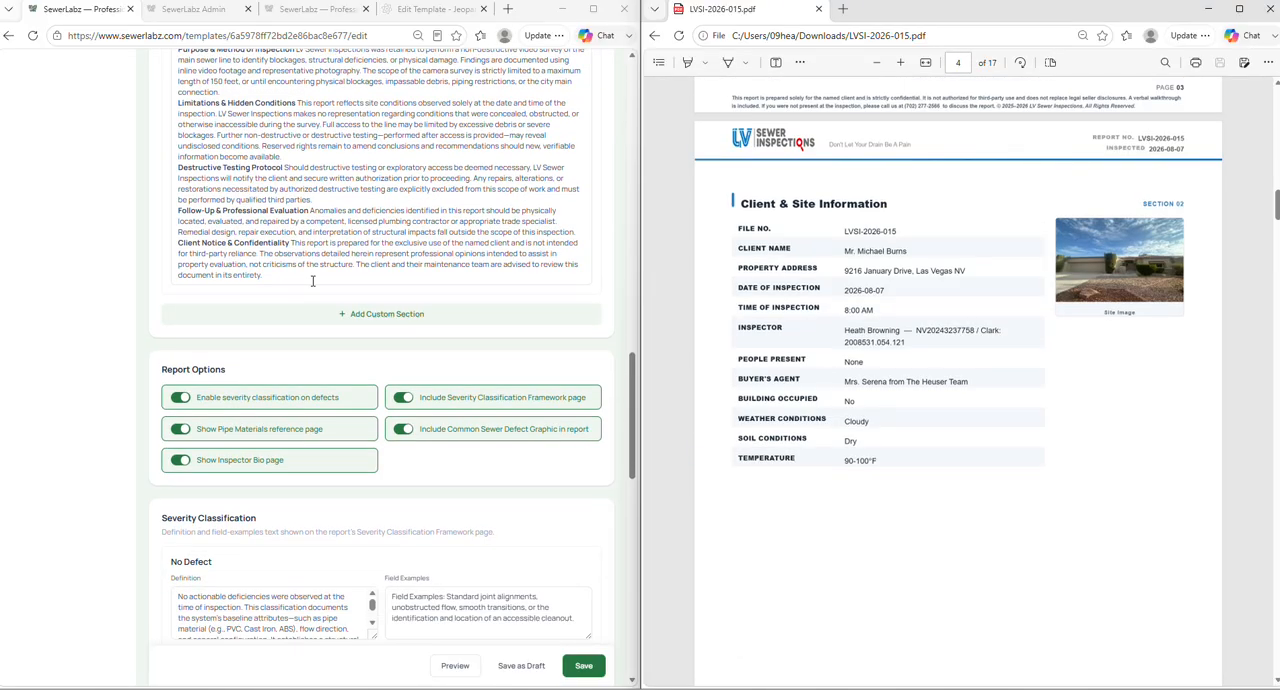
pyautogui.scroll(4, 323, 268)
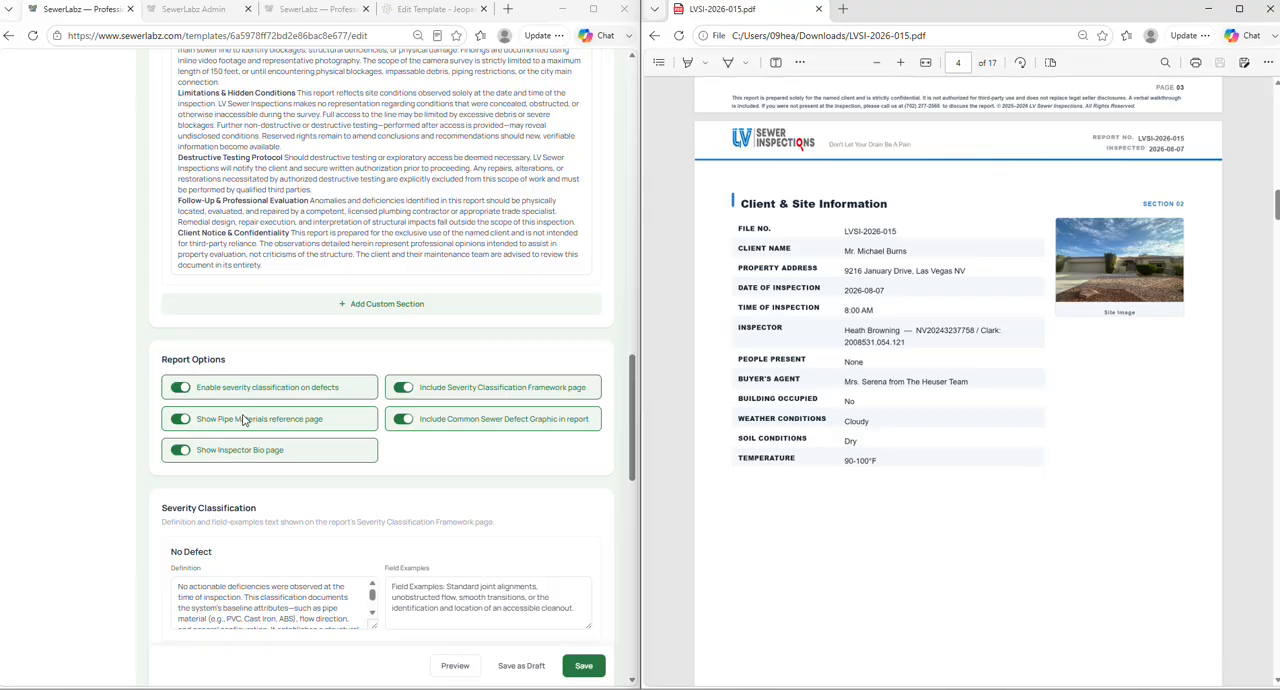
# - Compare the severity classification options with the report's Defect Severity Classification Framework page and the severity labels on its findings
pyautogui.scroll(-10, 880, 413)
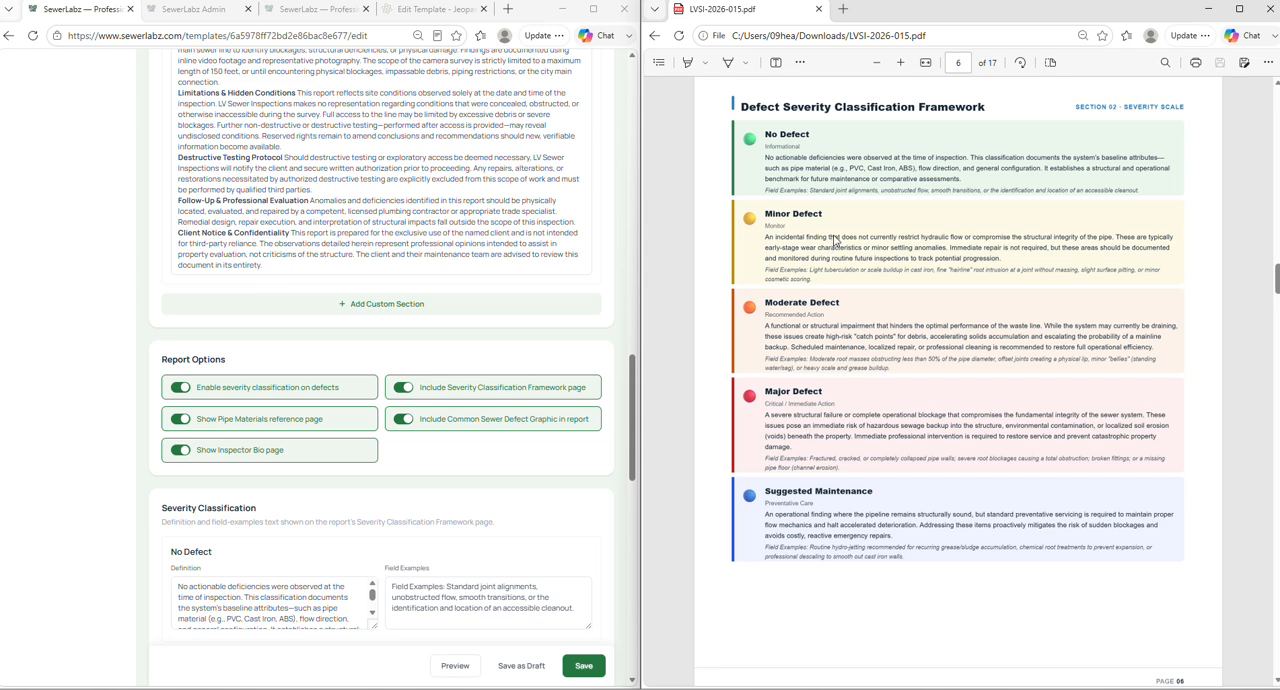
pyautogui.scroll(-4, 812, 507)
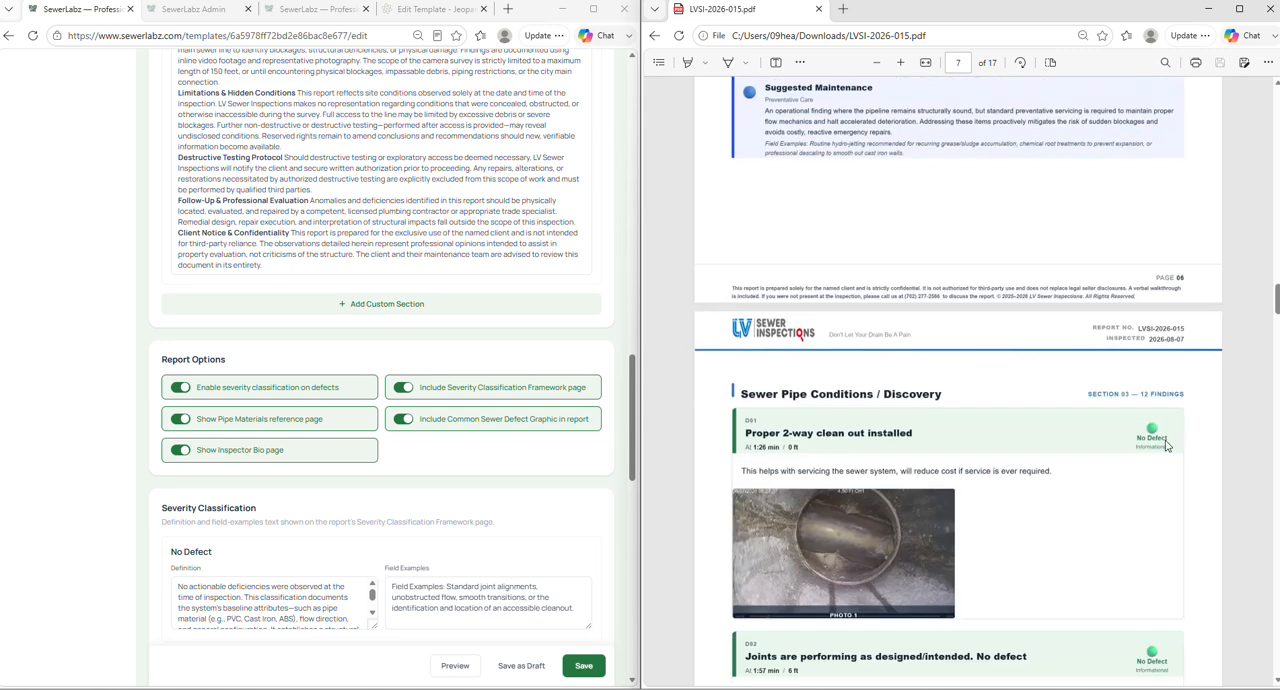
pyautogui.scroll(-2, 1165, 444)
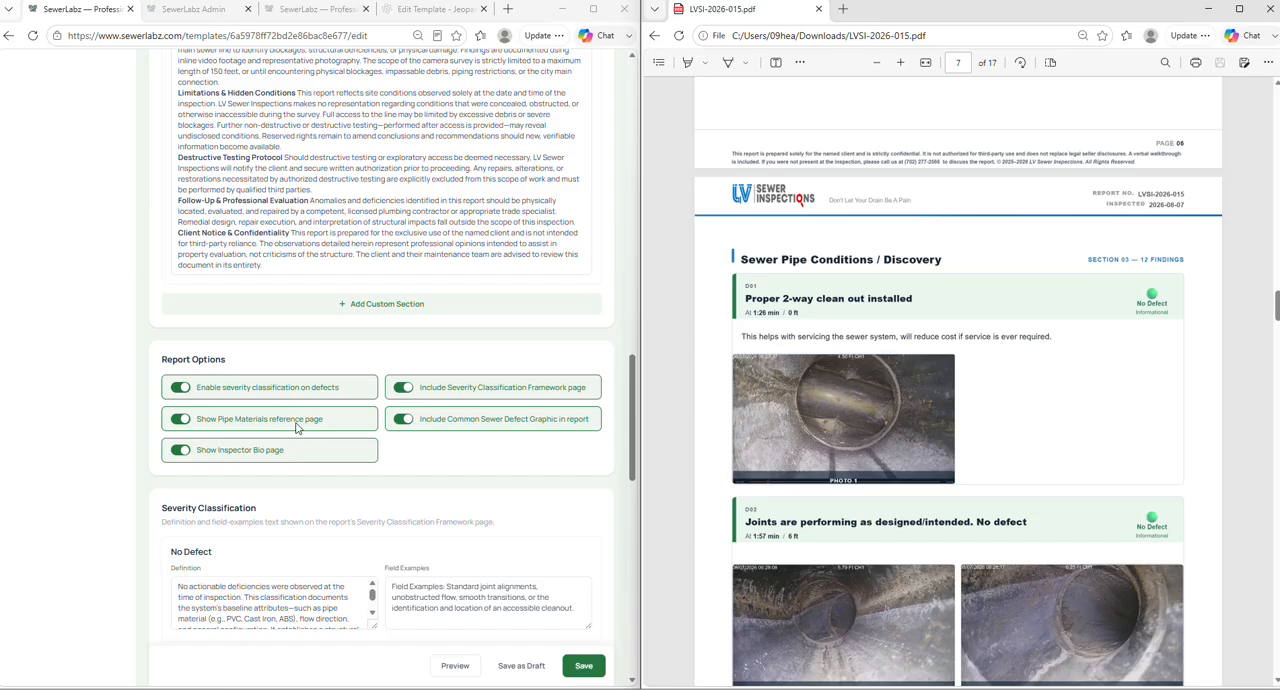
# - Compare the Show Pipe Materials reference page option with the report's Understanding Sewer Material & Defects page
pyautogui.scroll(-5, 934, 367)
pyautogui.scroll(-20, 931, 368)
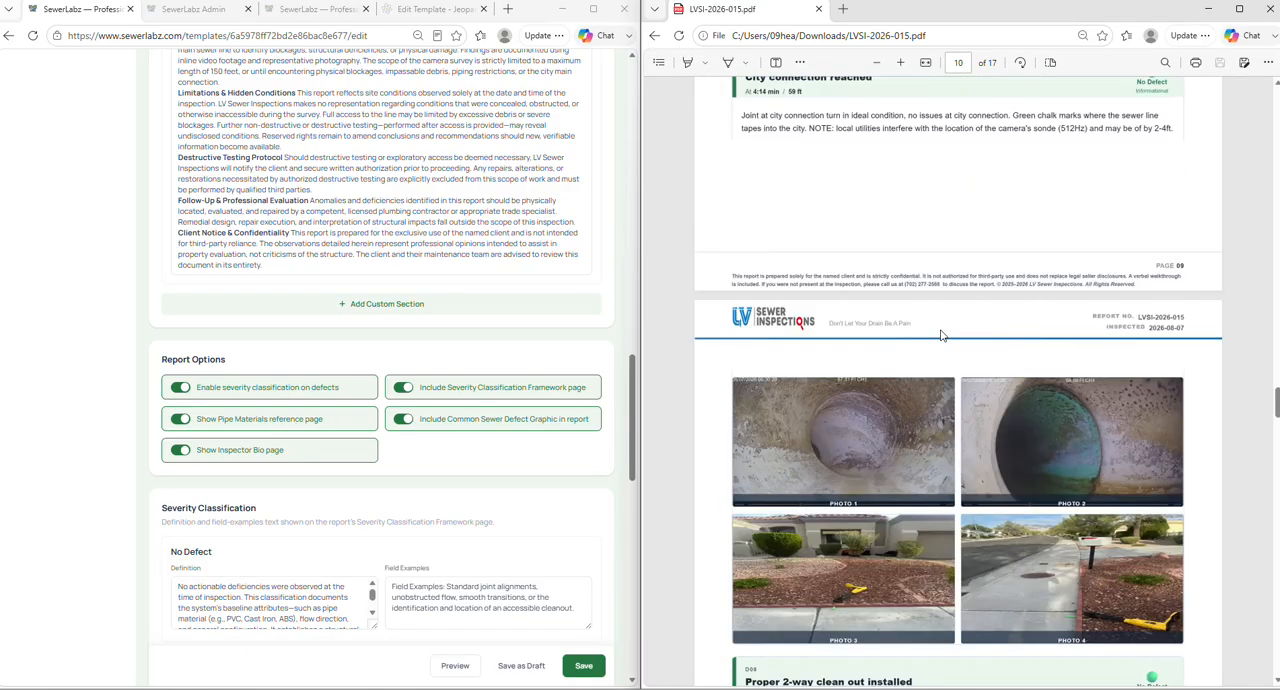
pyautogui.scroll(-3, 940, 307)
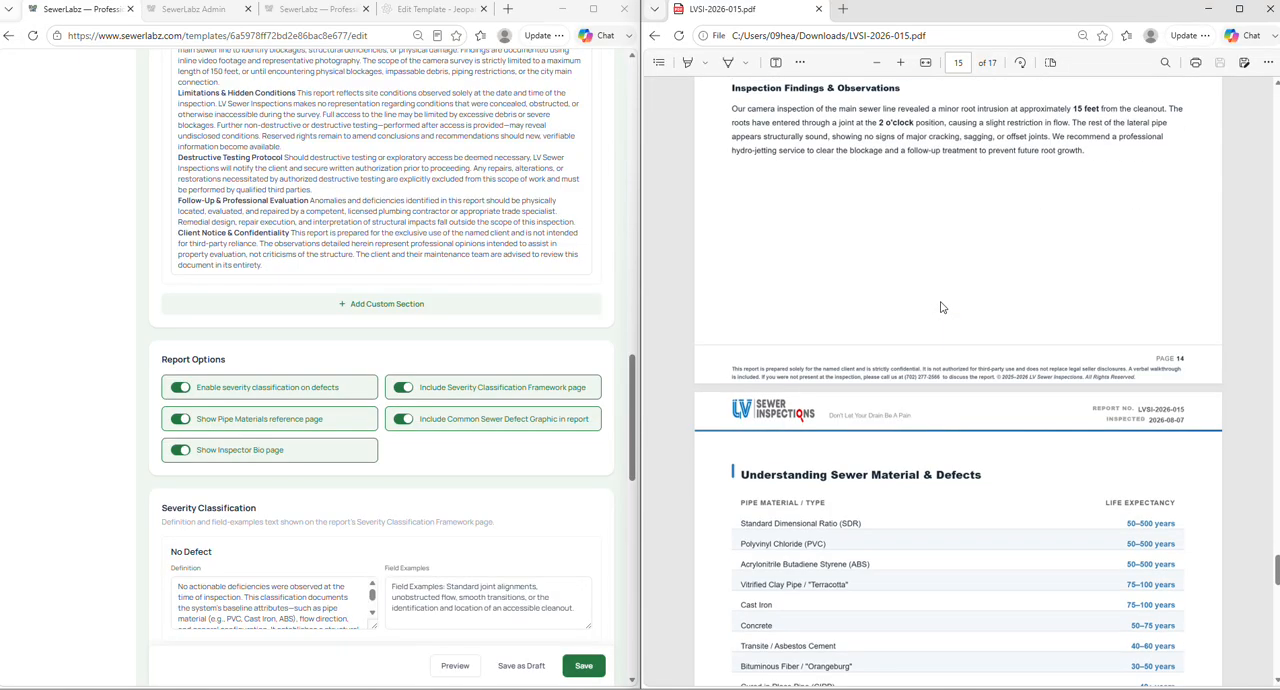
pyautogui.scroll(-2, 940, 307)
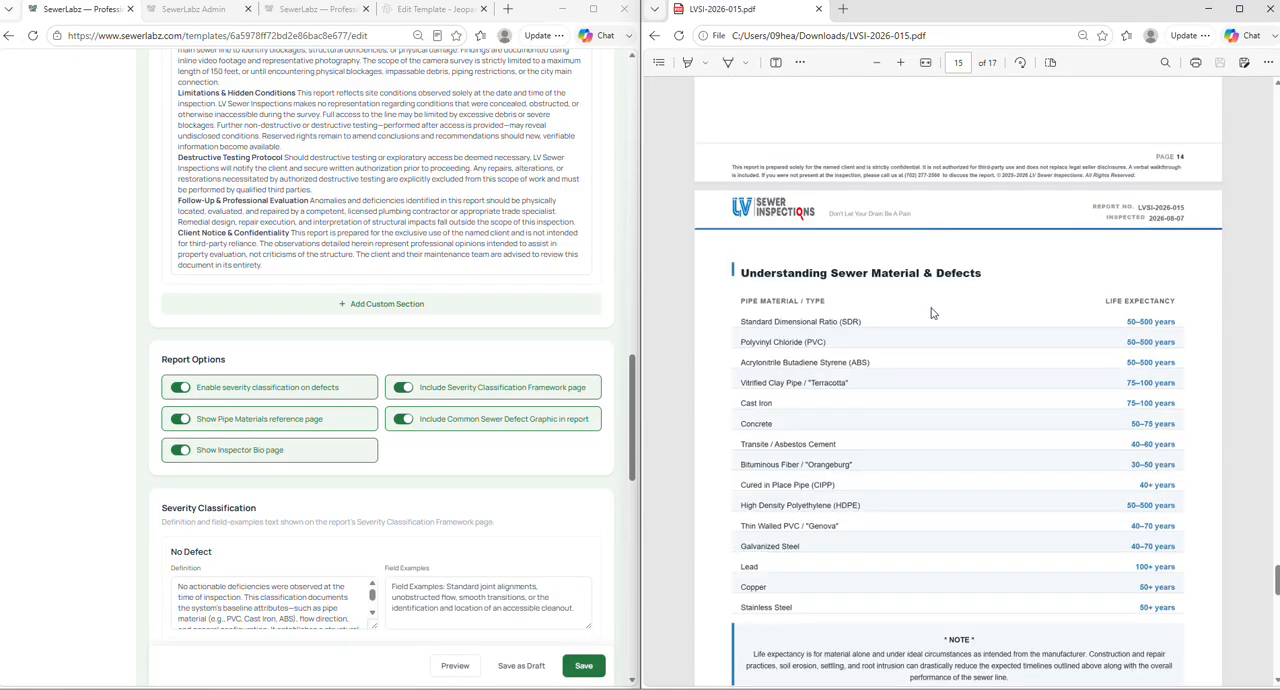
pyautogui.scroll(-1, 835, 339)
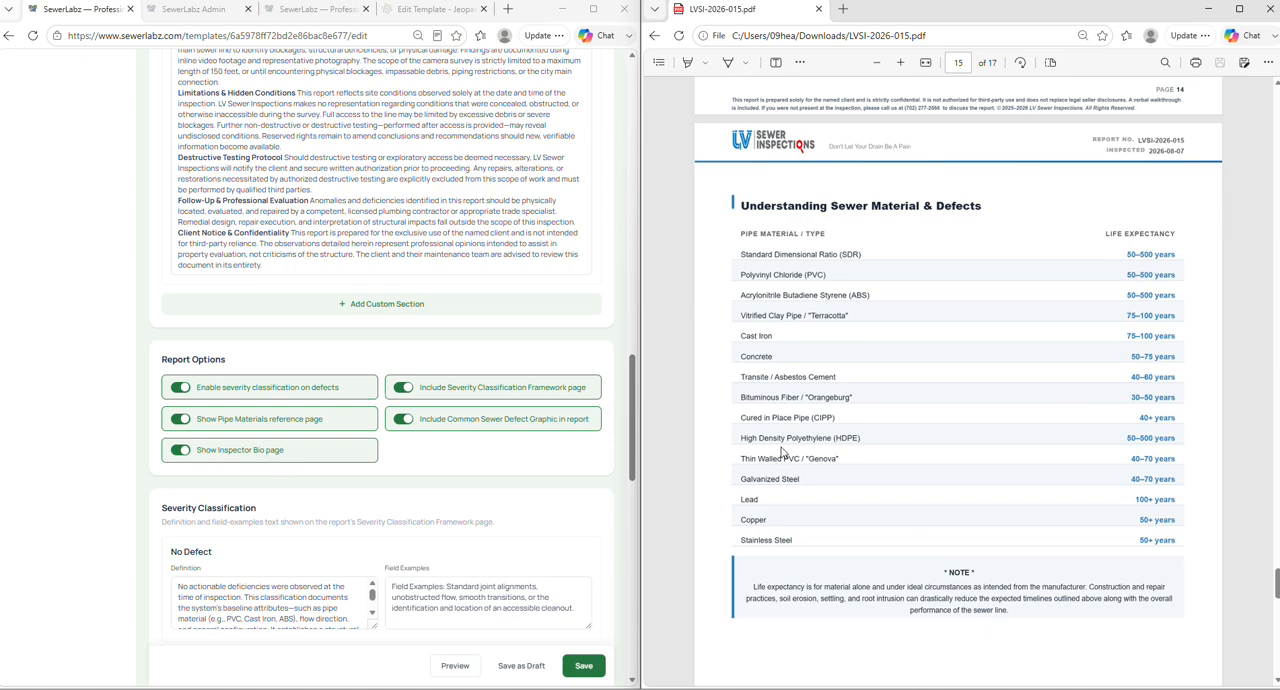
# - Compare the Show Inspector Bio page option with the Meet Your Inspector page at the end of the report
pyautogui.scroll(-10, 783, 452)
pyautogui.scroll(-2, 873, 444)
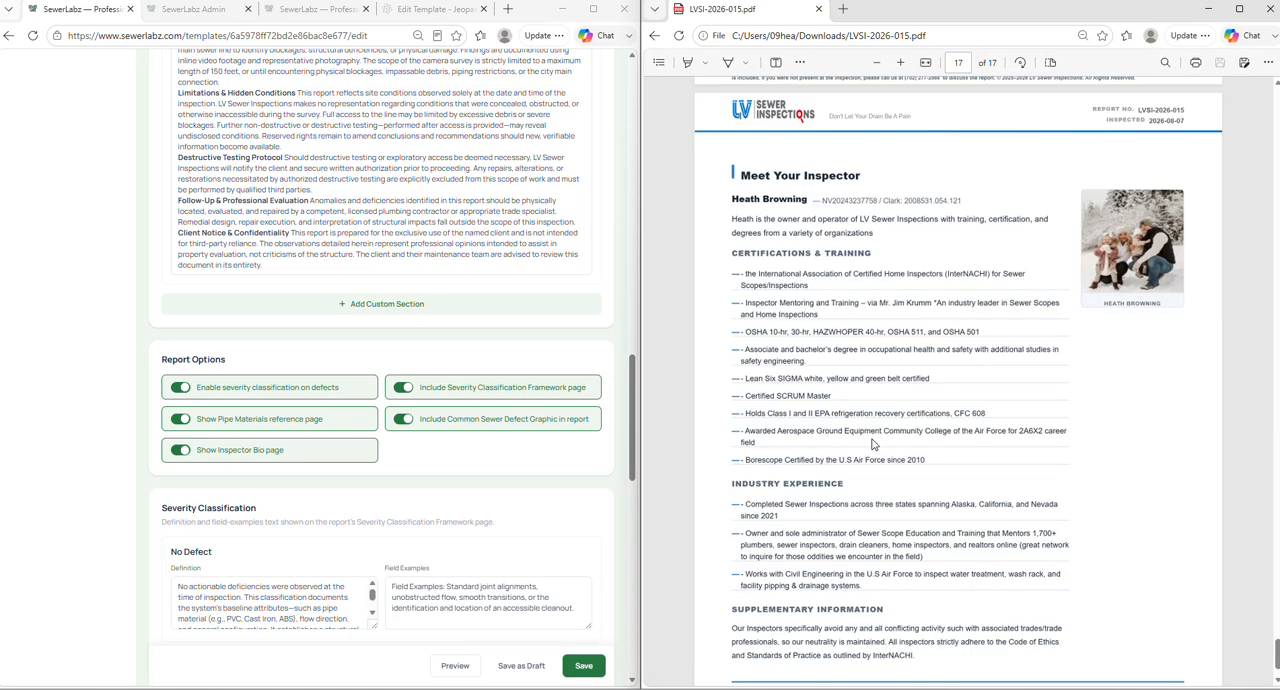
pyautogui.scroll(-1, 873, 444)
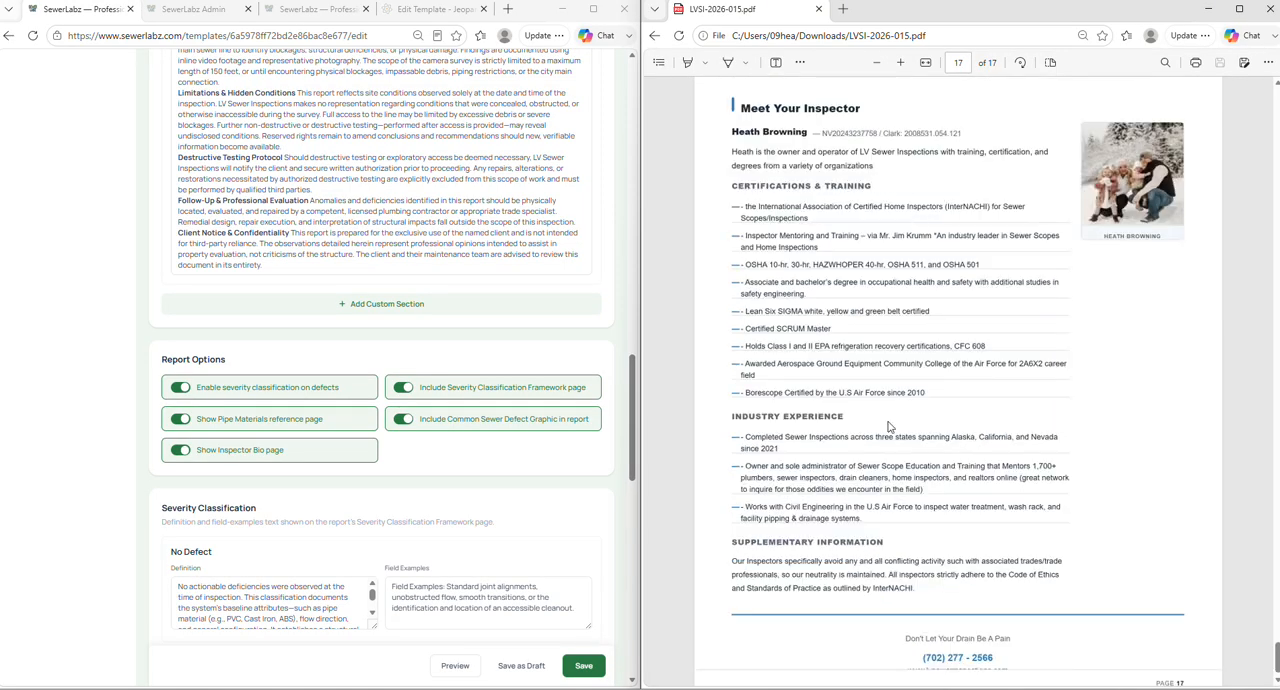
pyautogui.scroll(-1, 866, 281)
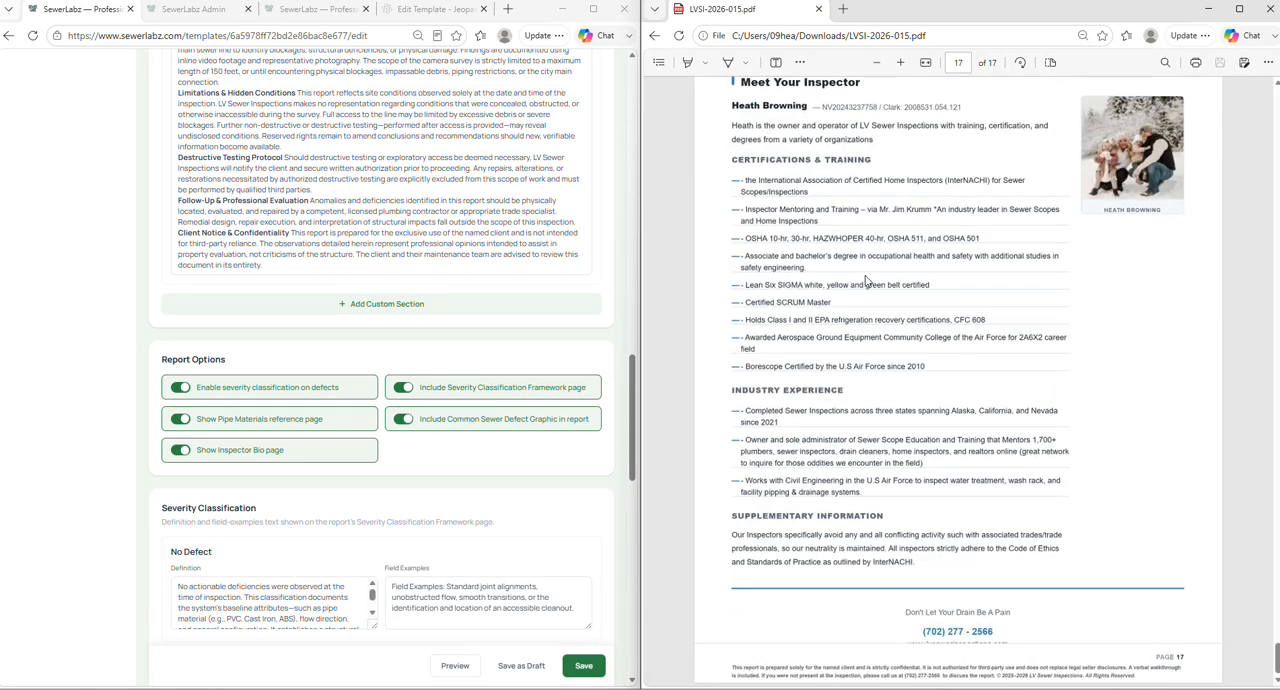
pyautogui.scroll(2, 866, 281)
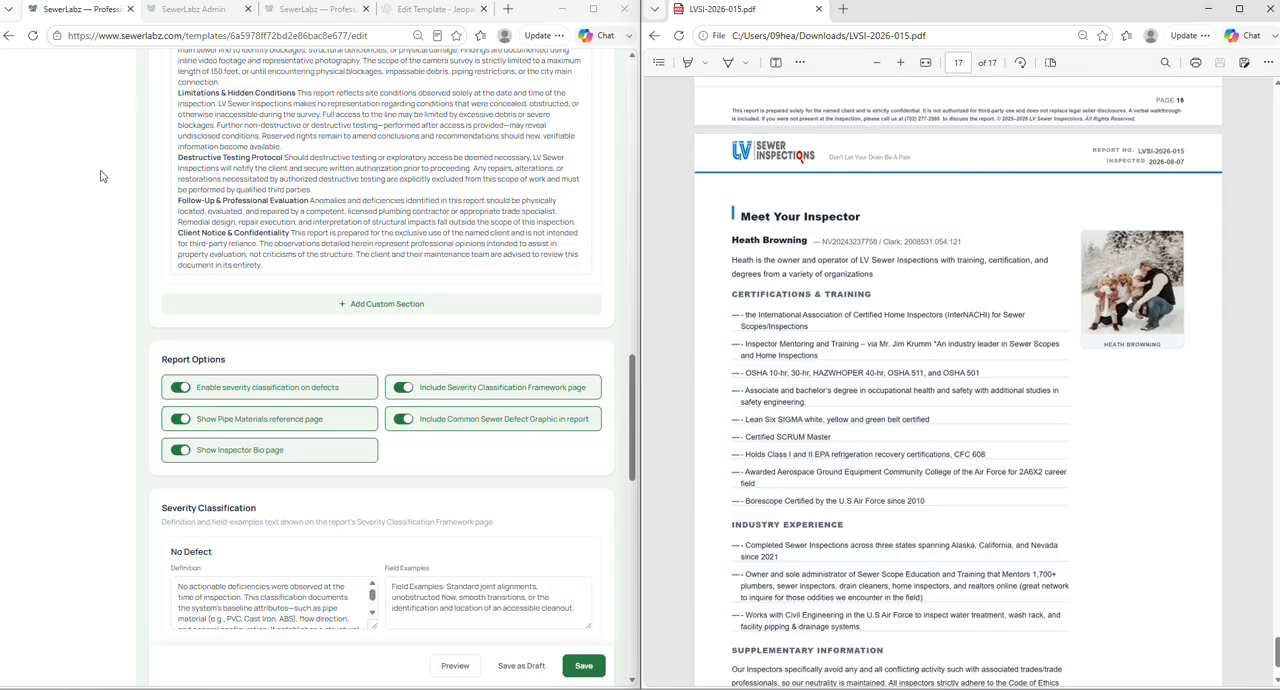
# - Open the existing inspector's profile for editing and review its bio headline, credentials, experience and supplementary information
pyautogui.scroll(15, 94, 212)
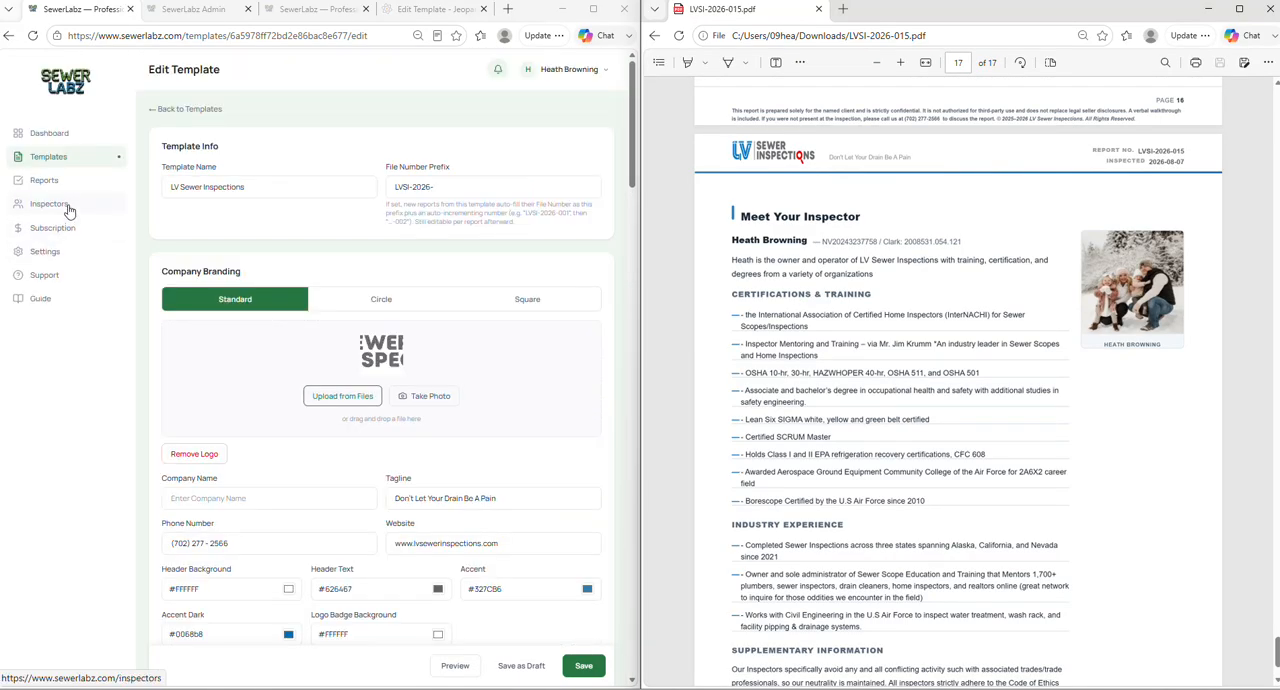
pyautogui.click(69, 207)
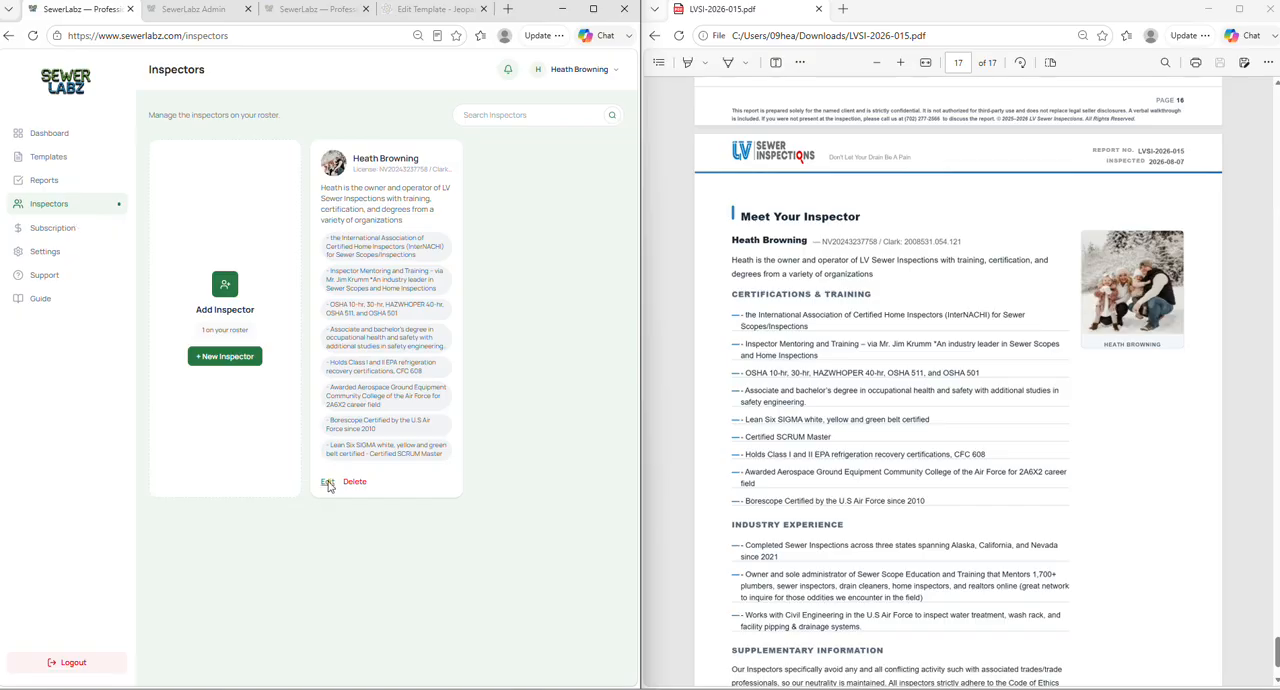
pyautogui.click(327, 483)
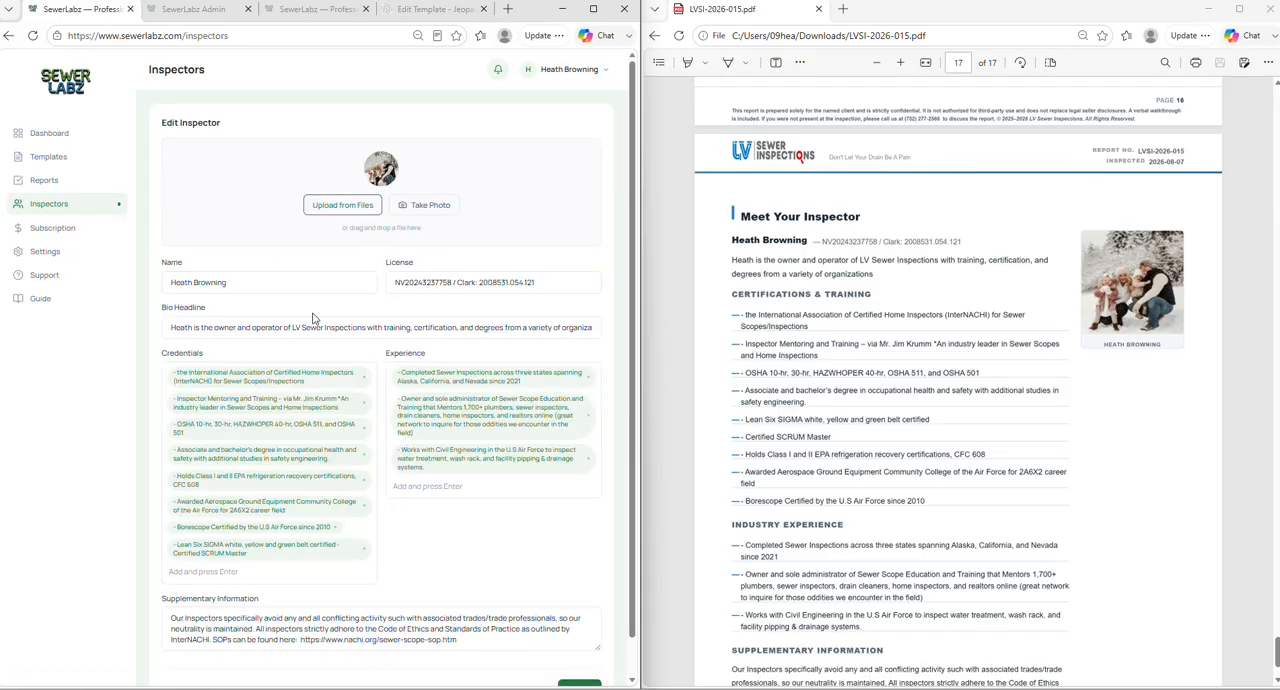
pyautogui.scroll(-1, 315, 305)
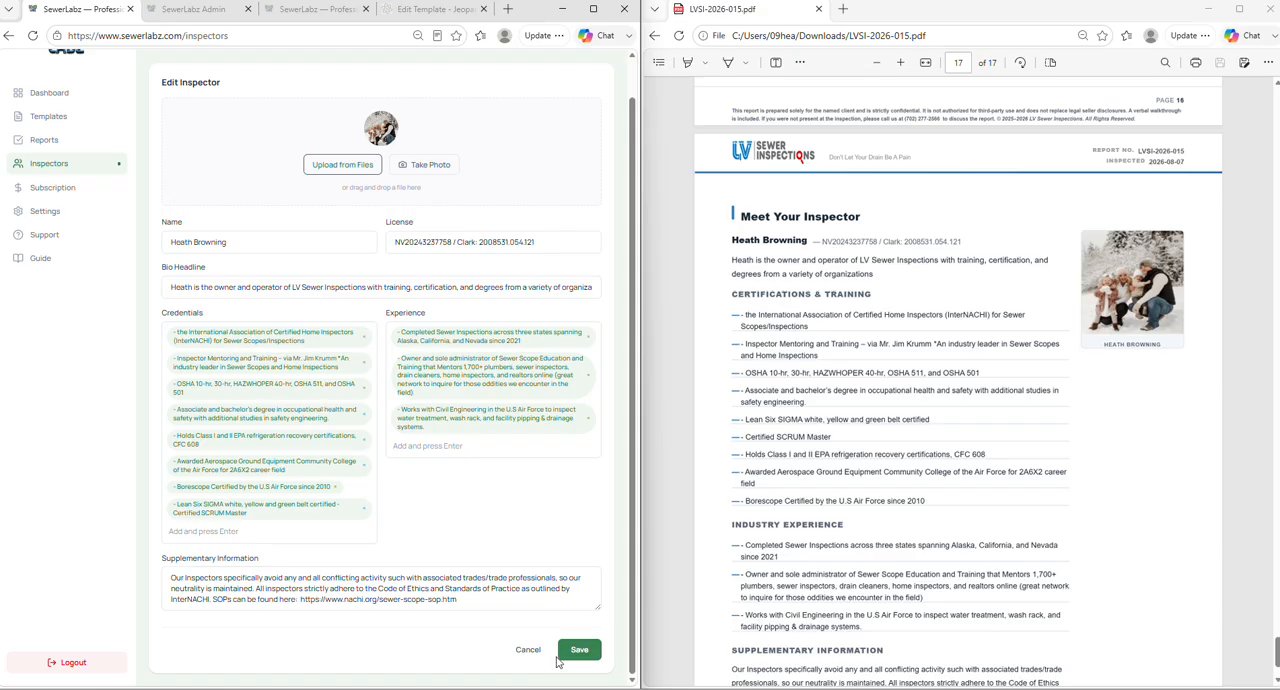
# - Leave the inspector profile and reopen the LV Sewer Inspections template for editing at its Report Options
pyautogui.click(65, 116)
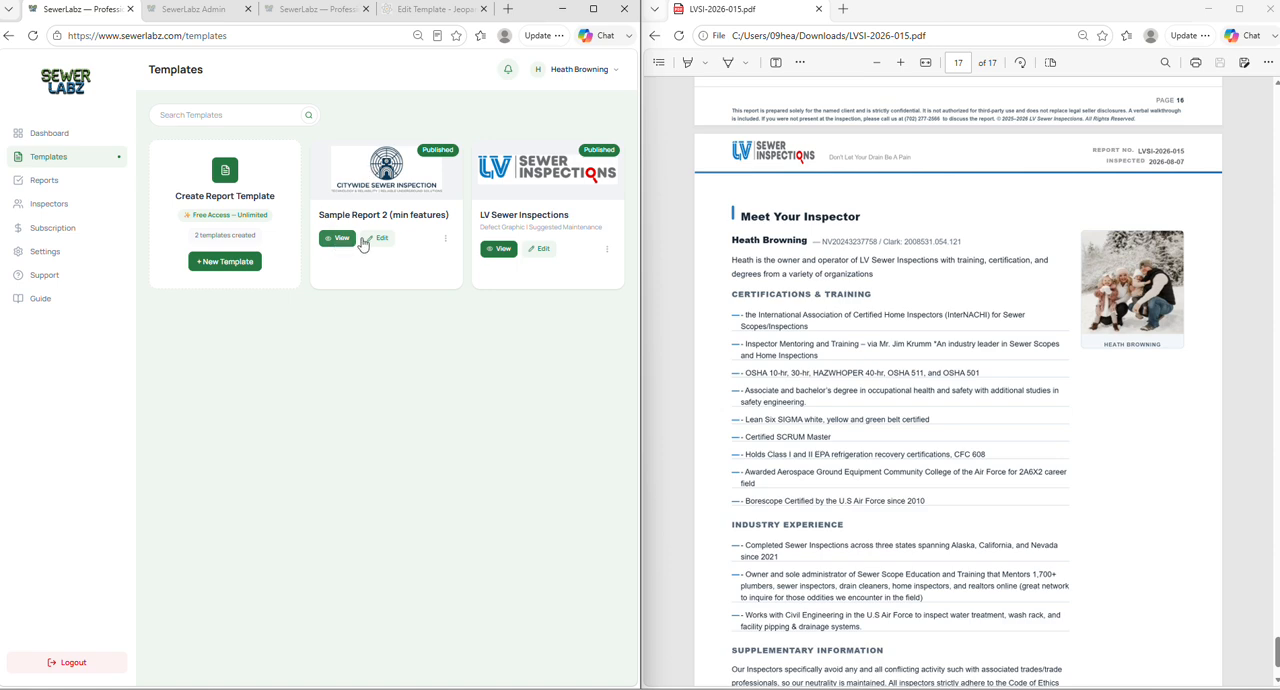
pyautogui.click(540, 257)
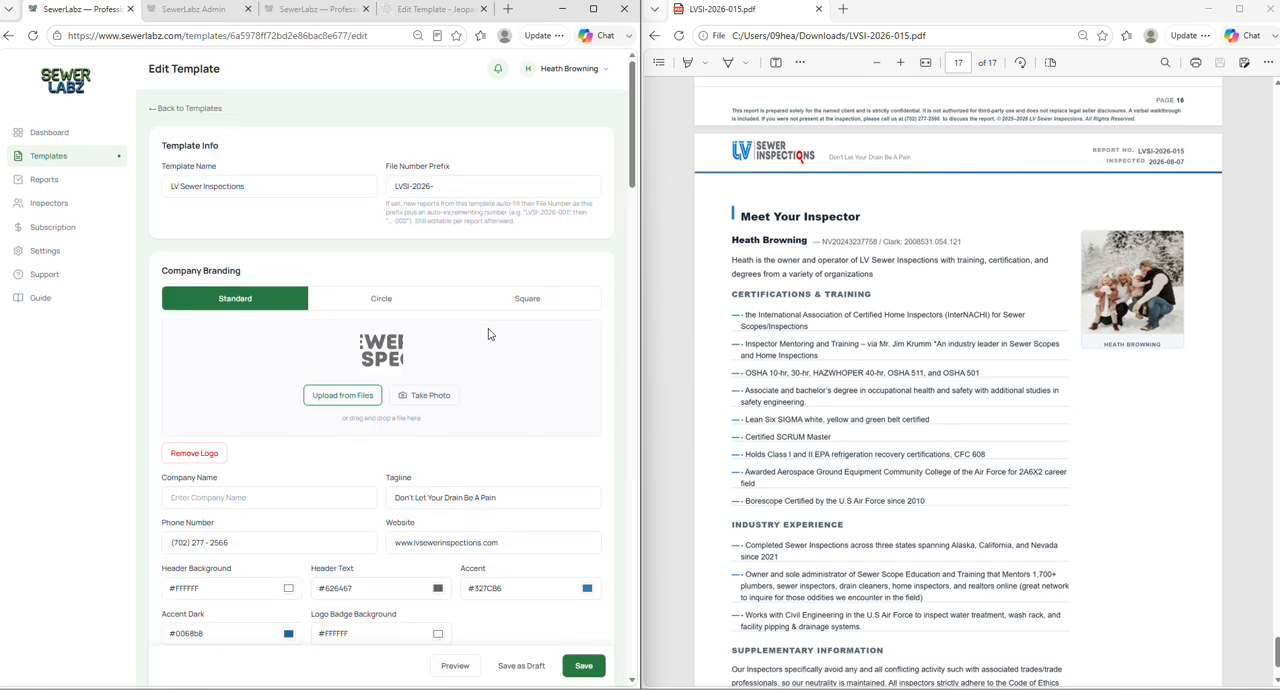
pyautogui.scroll(-15, 450, 287)
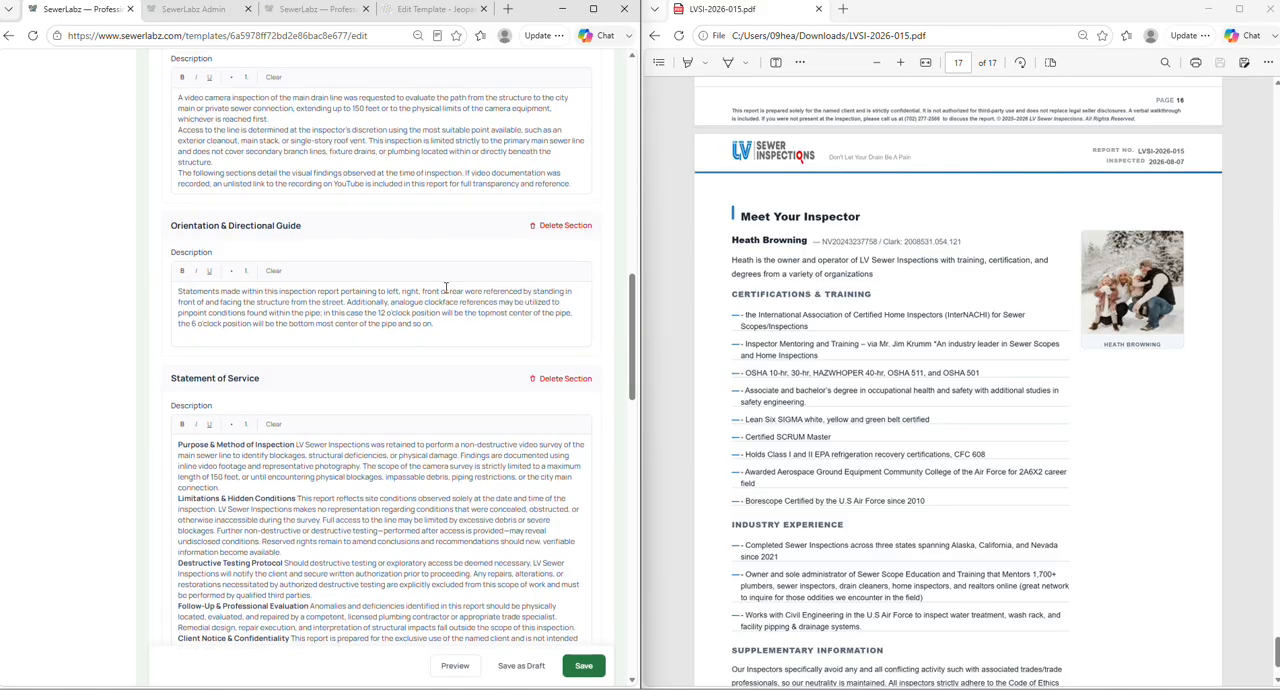
pyautogui.scroll(-3, 450, 287)
pyautogui.scroll(-2, 938, 376)
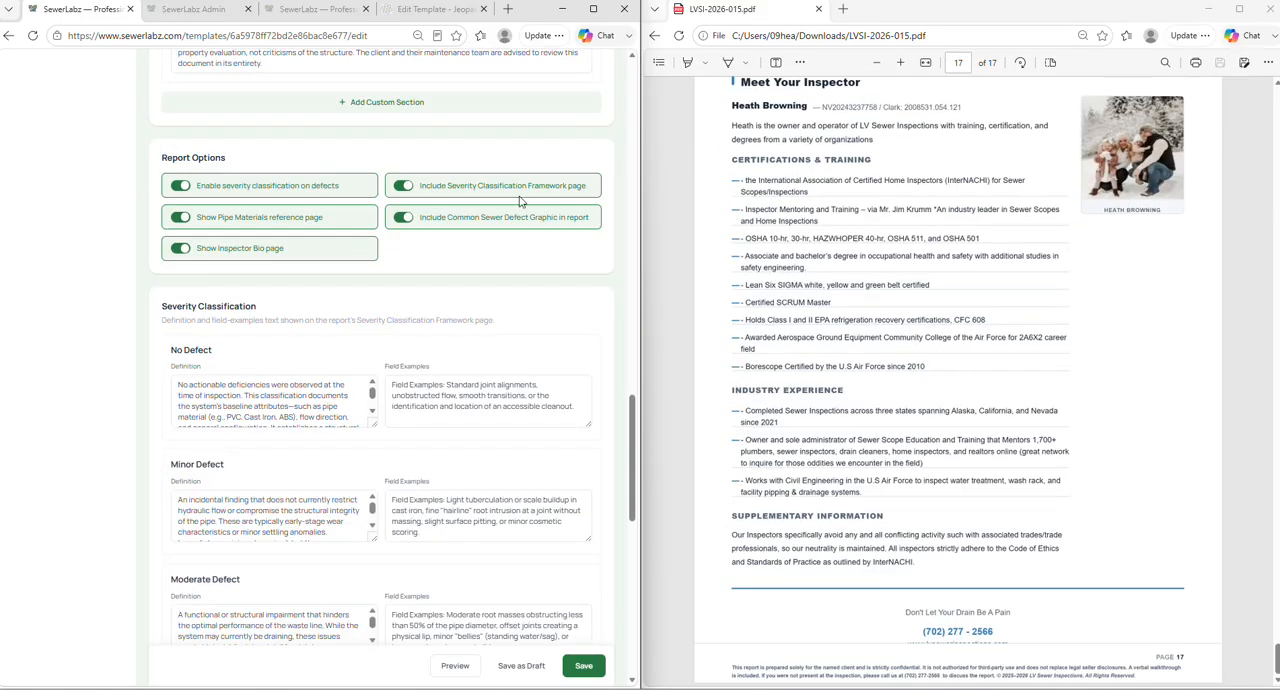
# - Compare the template's Severity Classification definitions and field examples with the report's Defect Severity Classification Framework page
pyautogui.scroll(6, 879, 276)
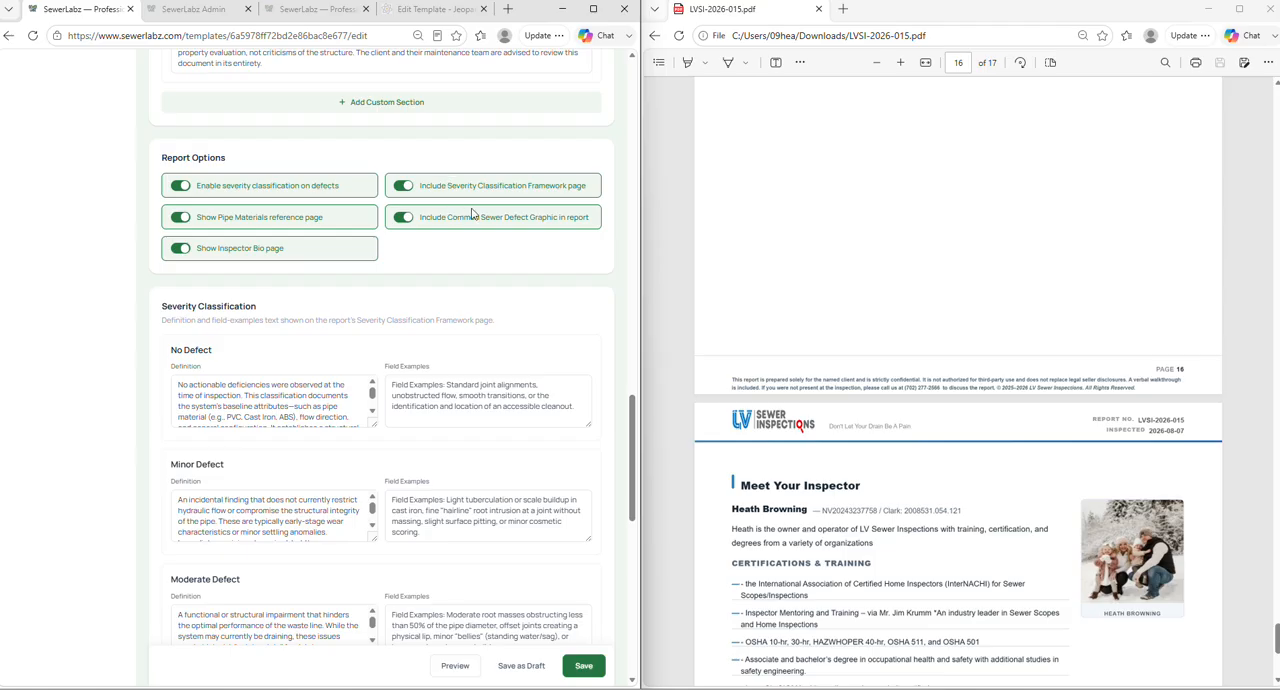
pyautogui.scroll(20, 866, 349)
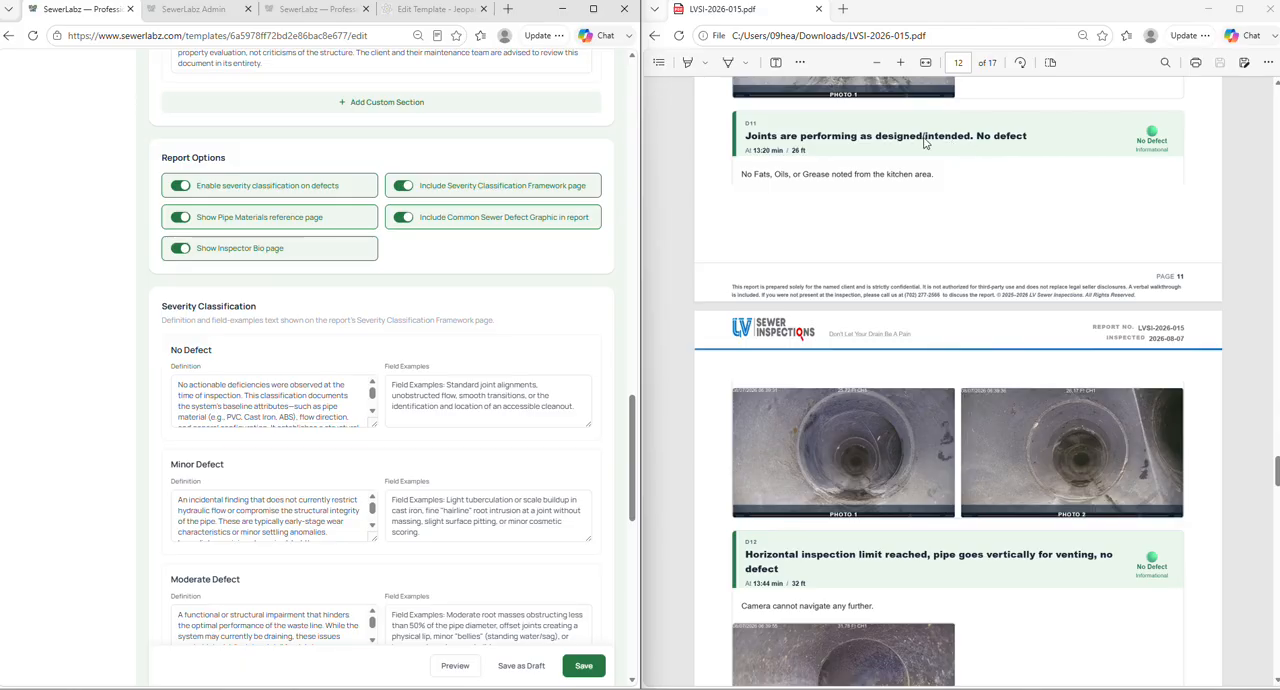
pyautogui.scroll(10, 944, 144)
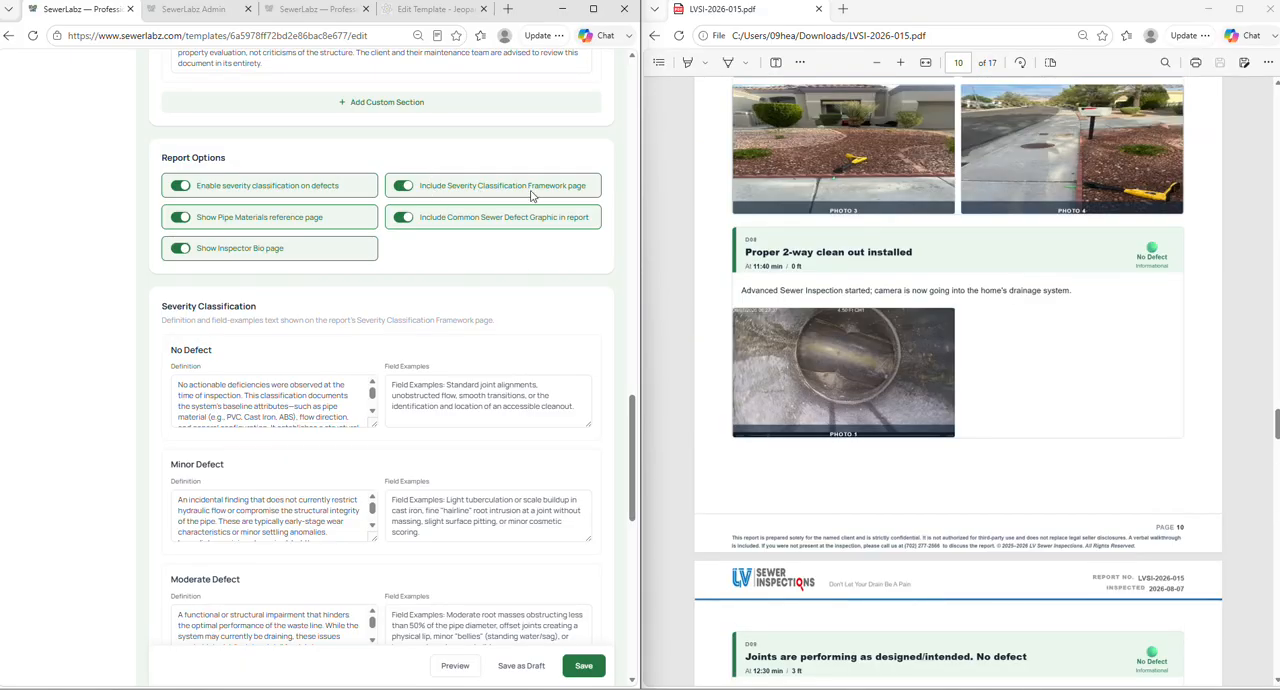
pyautogui.scroll(10, 885, 317)
pyautogui.scroll(10, 885, 317)
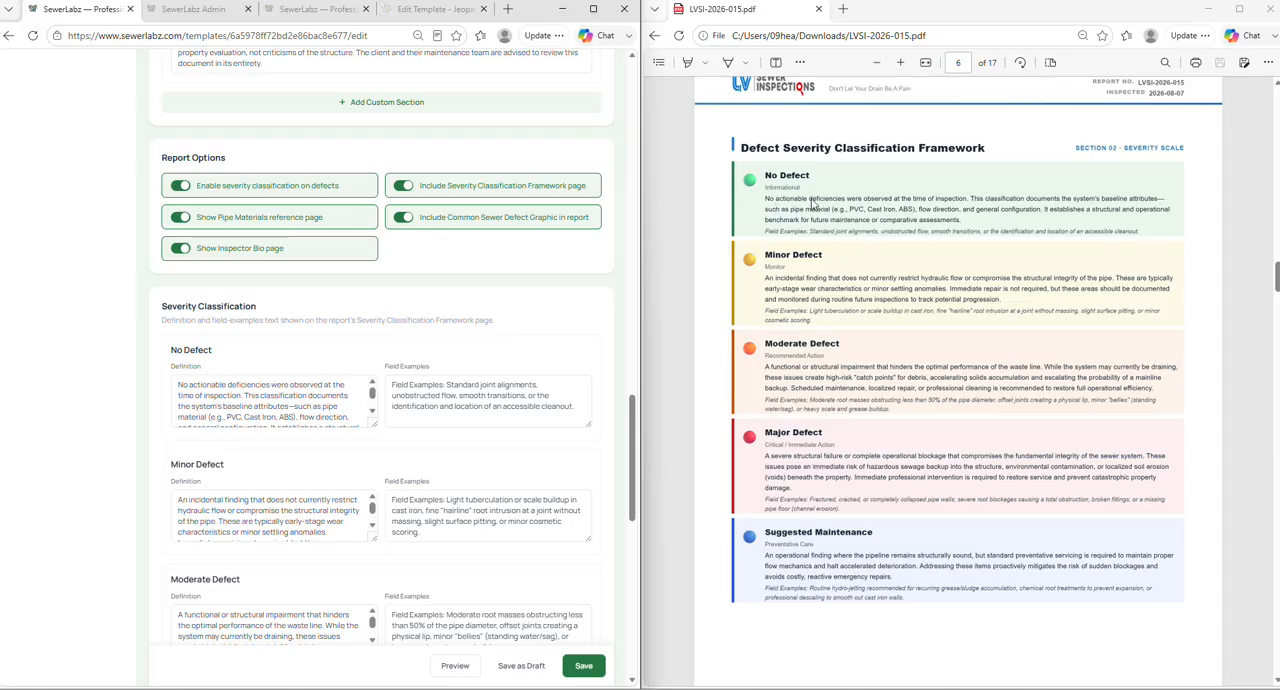
pyautogui.scroll(-1, 199, 323)
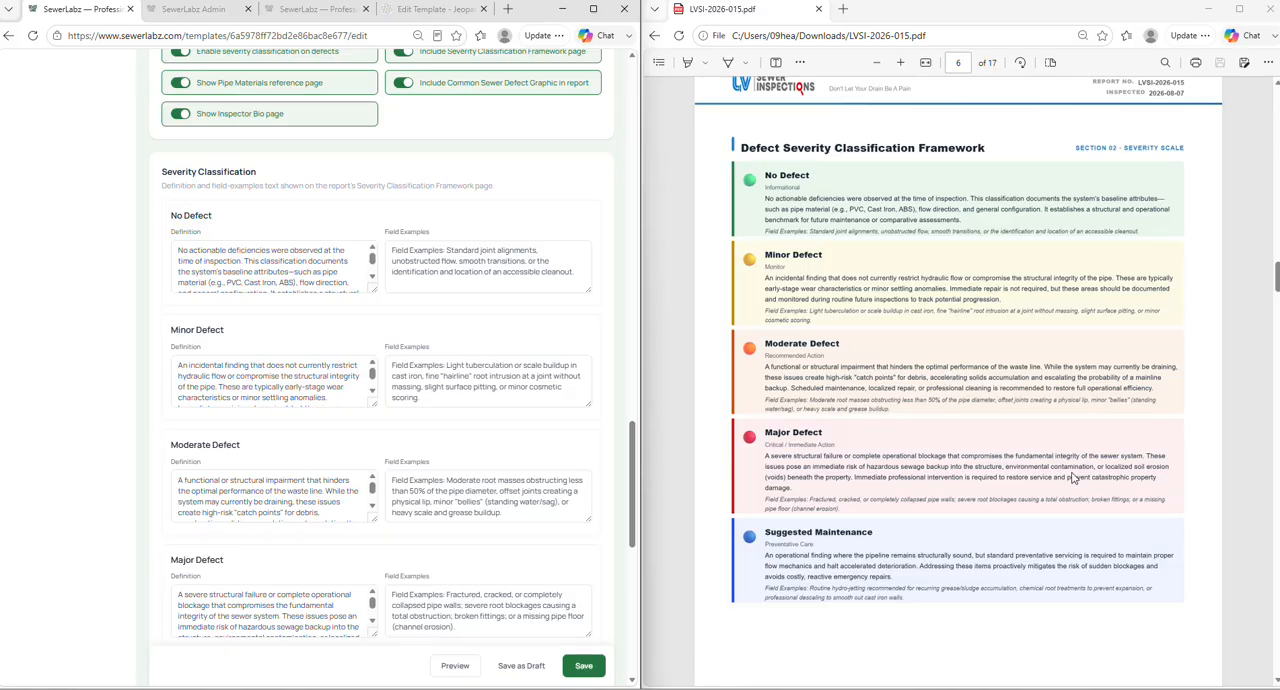
pyautogui.scroll(3, 436, 412)
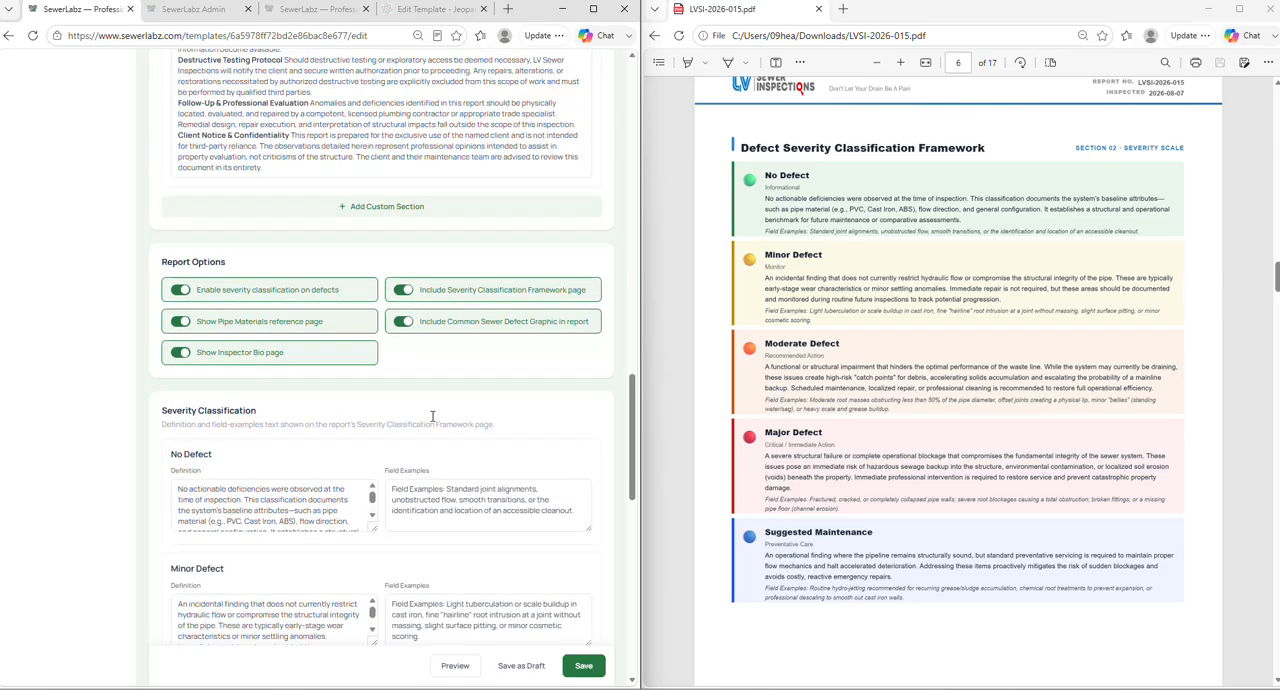
pyautogui.scroll(1, 438, 410)
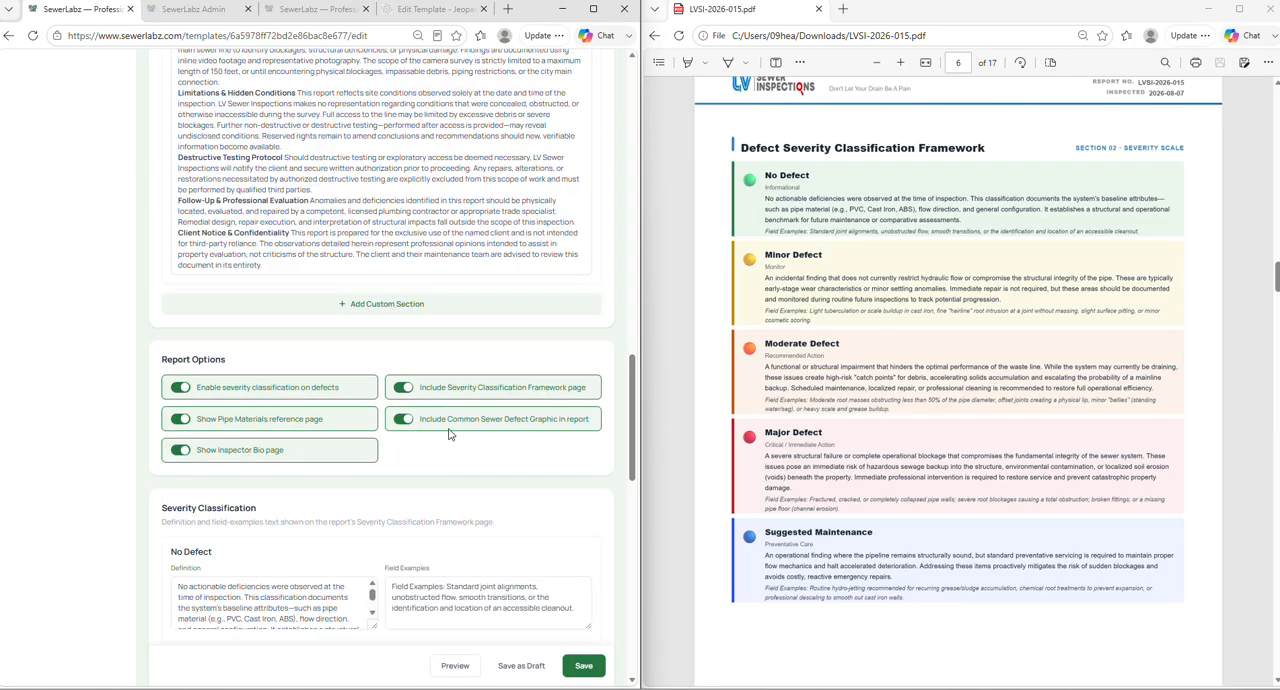
# - Compare the Include Common Sewer Defect Graphic option with the Sewer Defects Reference Graphic page in the report
pyautogui.scroll(-5, 885, 375)
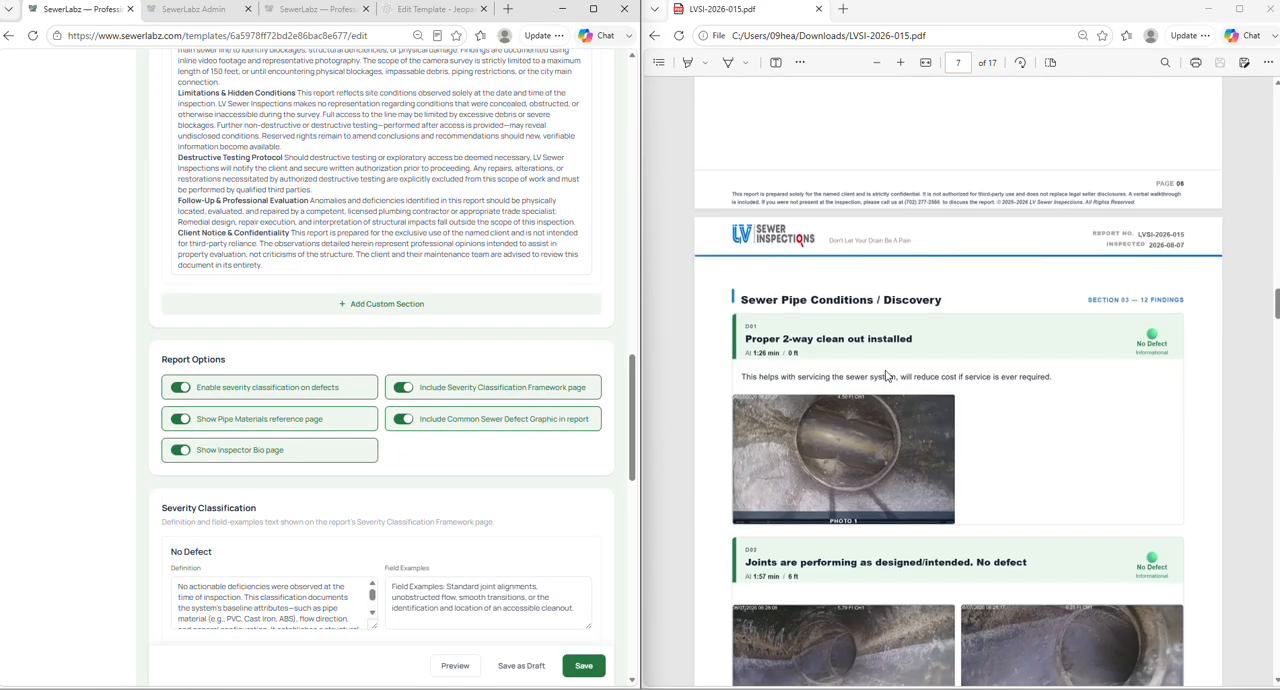
pyautogui.scroll(-20, 886, 376)
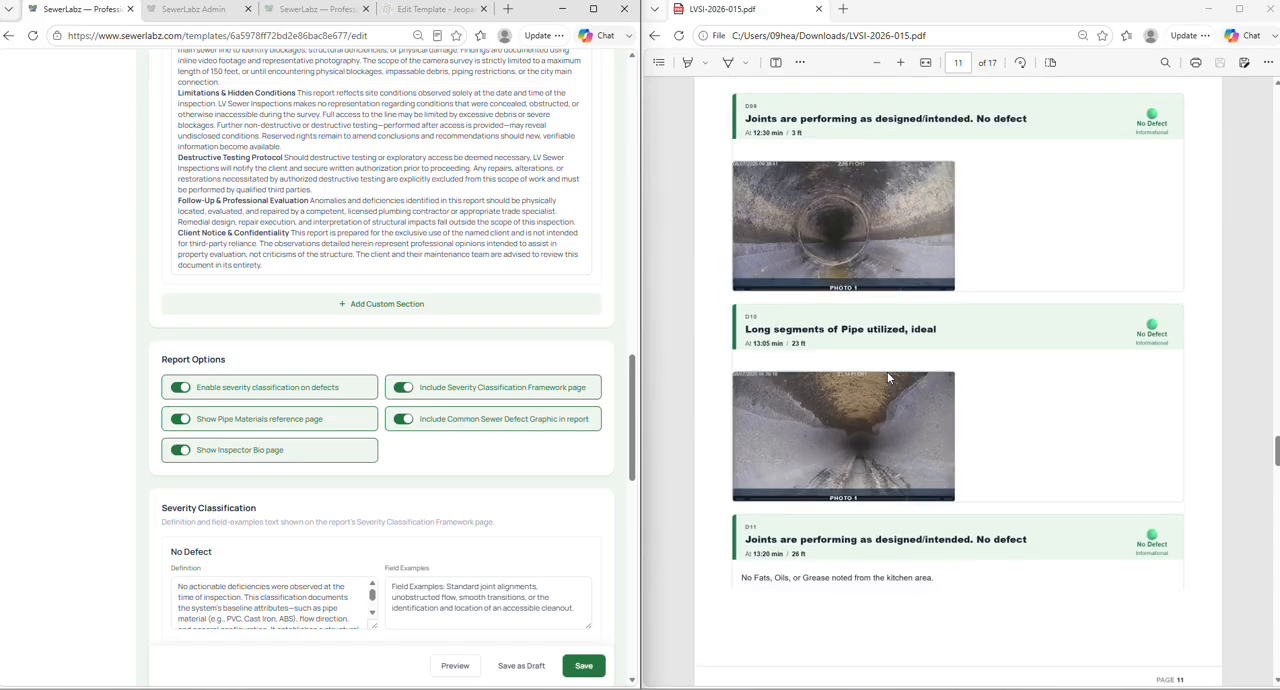
pyautogui.scroll(-20, 888, 377)
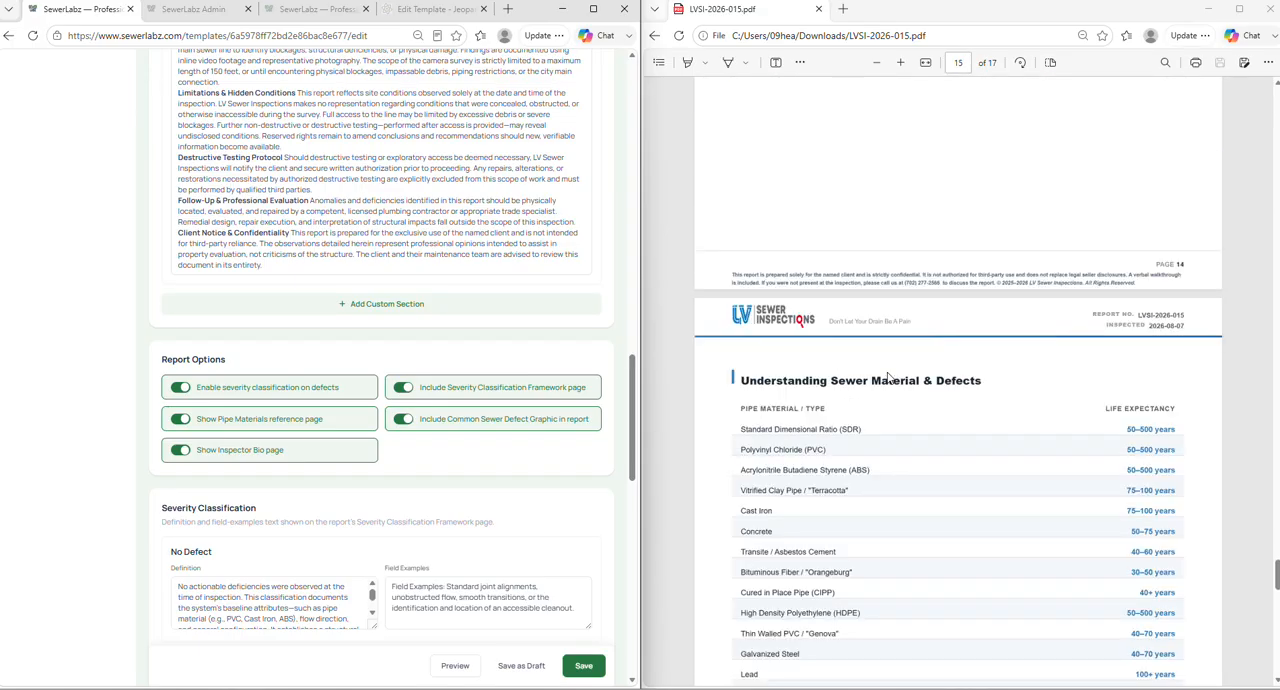
pyautogui.scroll(-5, 888, 377)
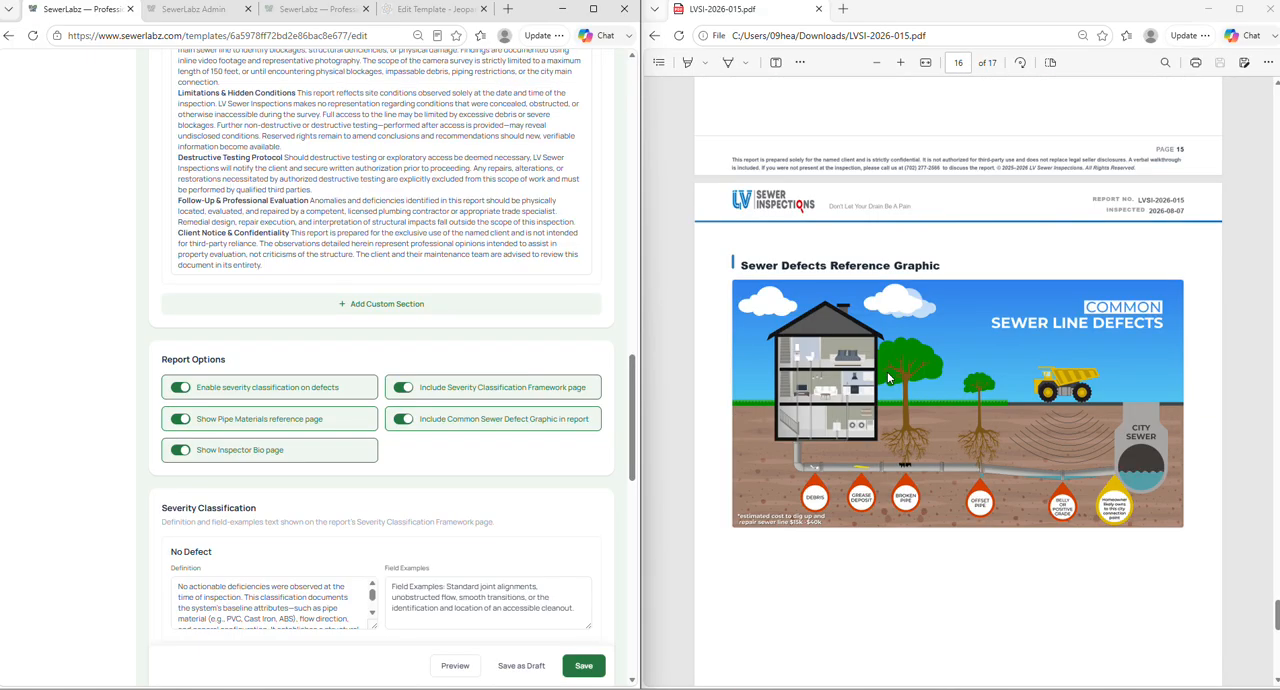
pyautogui.scroll(-1, 900, 360)
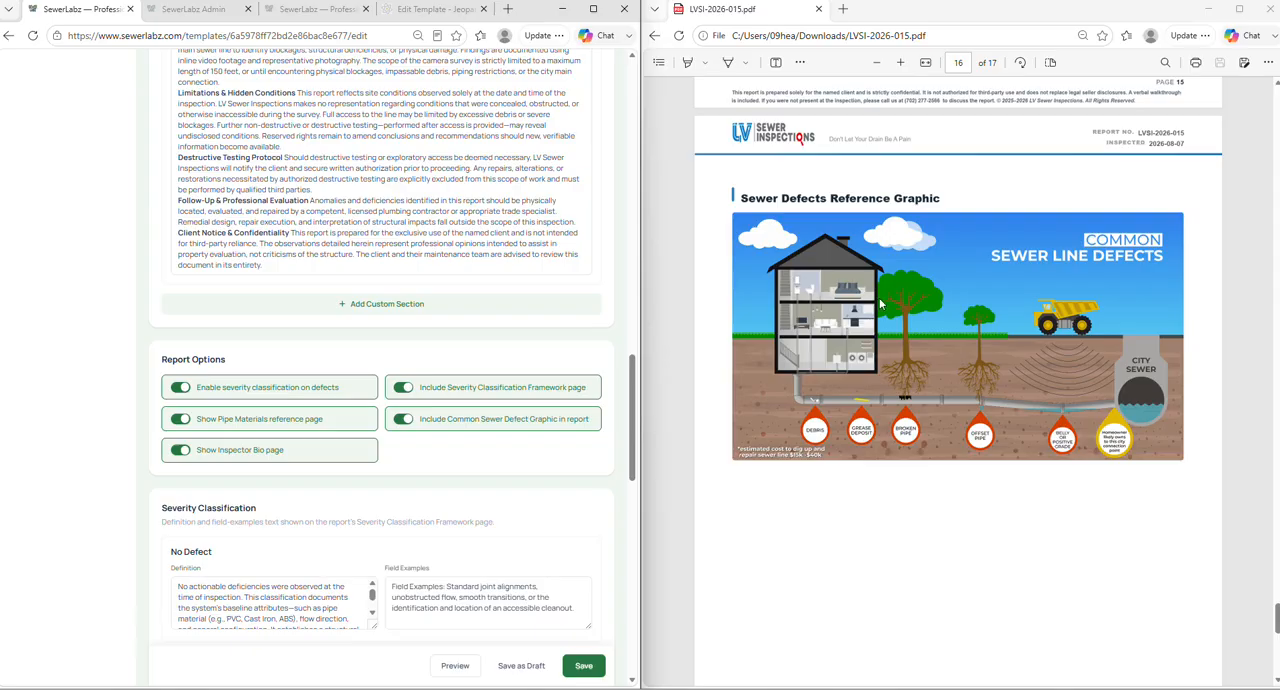
# - Review the report's Meet Your Inspector and Understanding Sewer Material & Defects pages against the template's Report Options
pyautogui.scroll(-5, 822, 375)
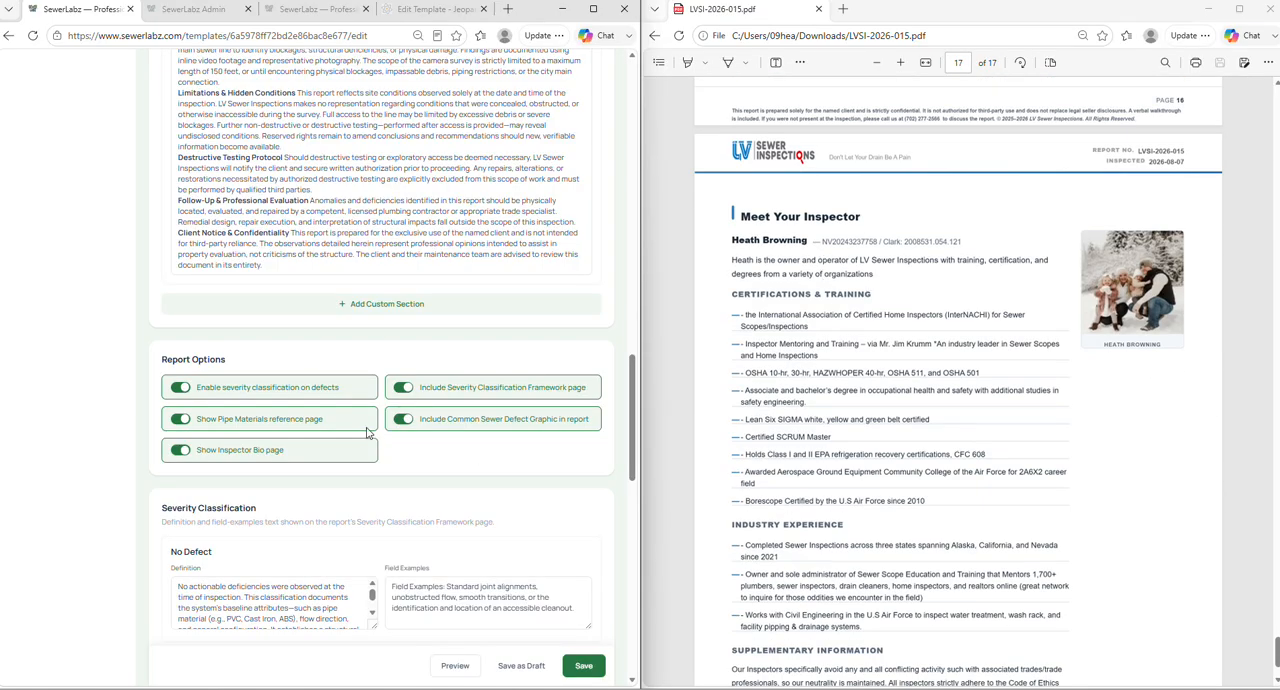
pyautogui.scroll(-2, 850, 307)
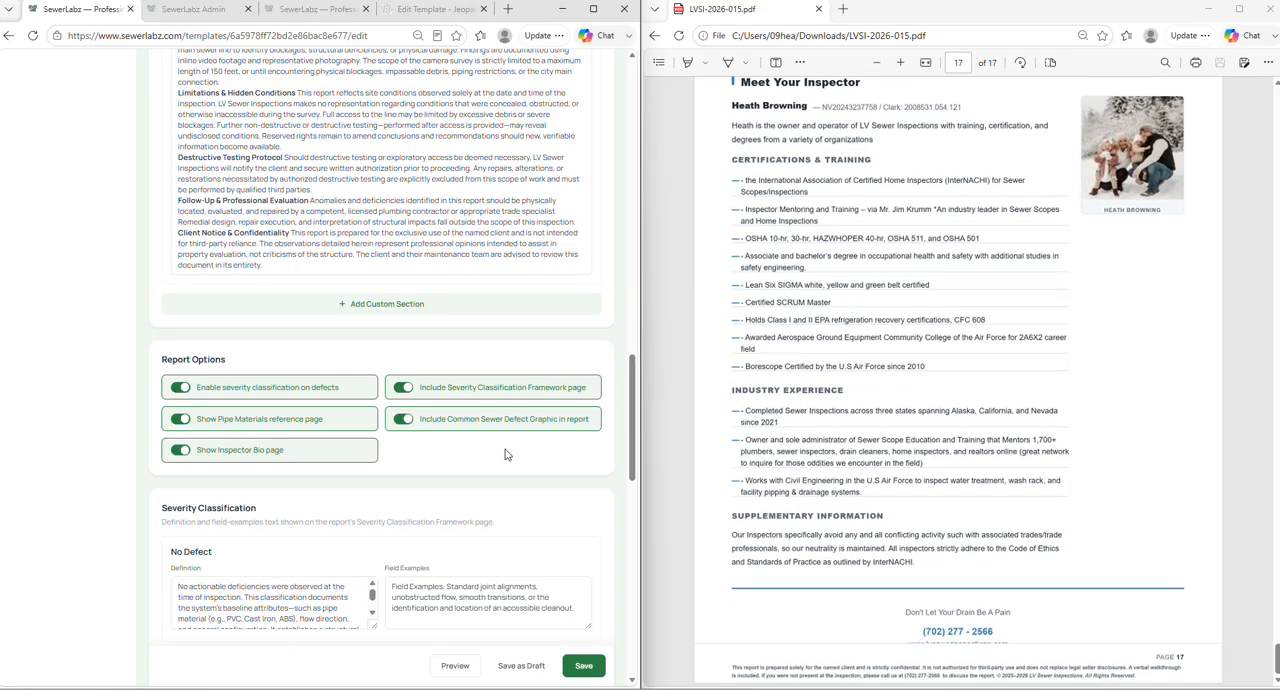
pyautogui.scroll(10, 893, 356)
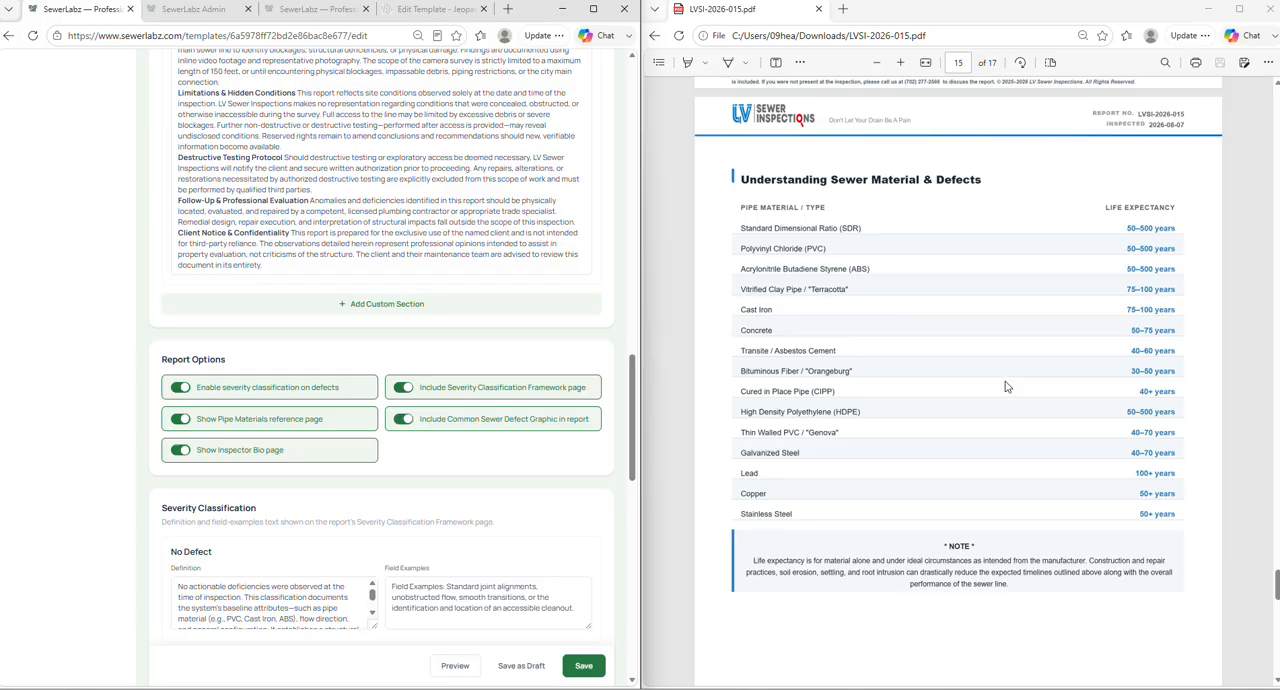
pyautogui.scroll(-10, 1005, 385)
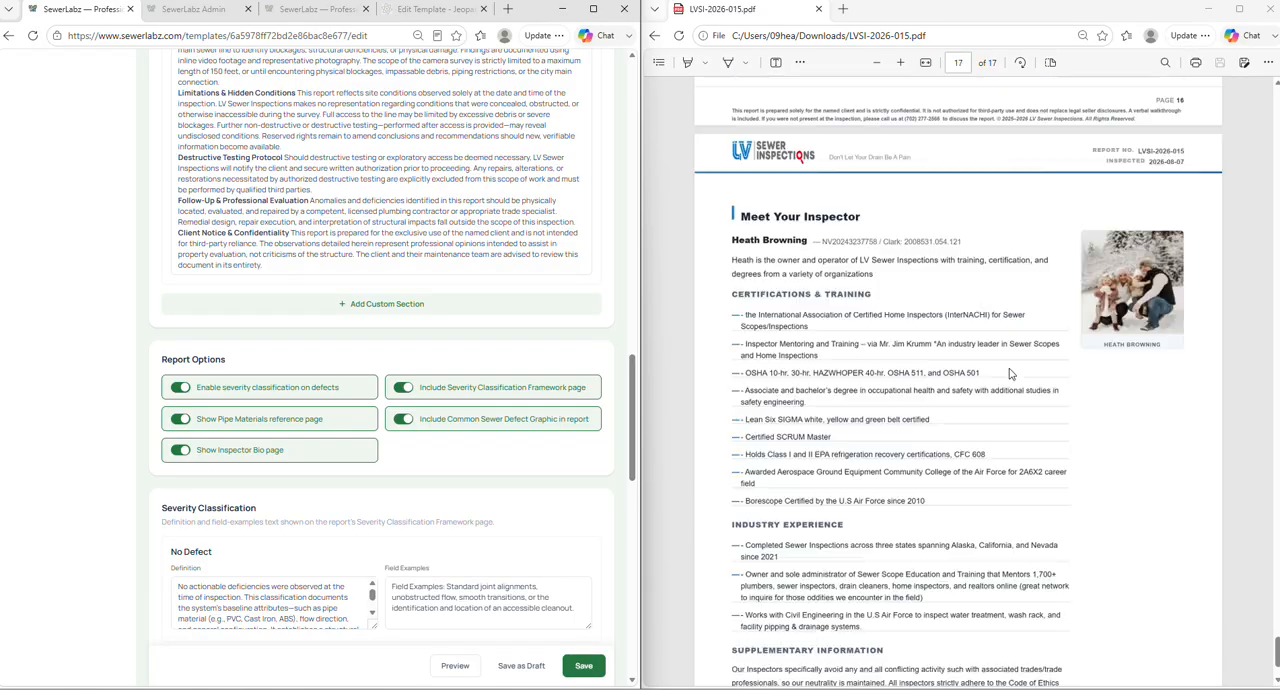
# - Examine the template's Field Options section and its Inspector Name field, and widen the template editor window beside the report PDF
pyautogui.scroll(-15, 520, 390)
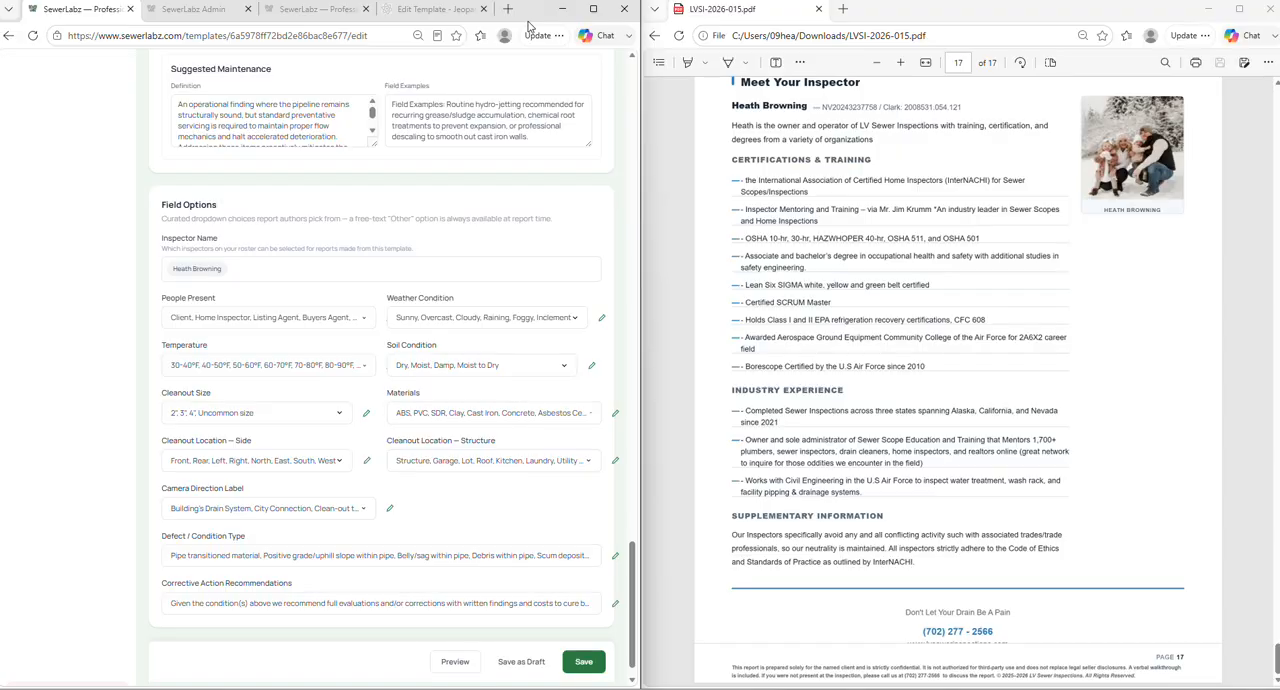
pyautogui.scroll(1, 205, 245)
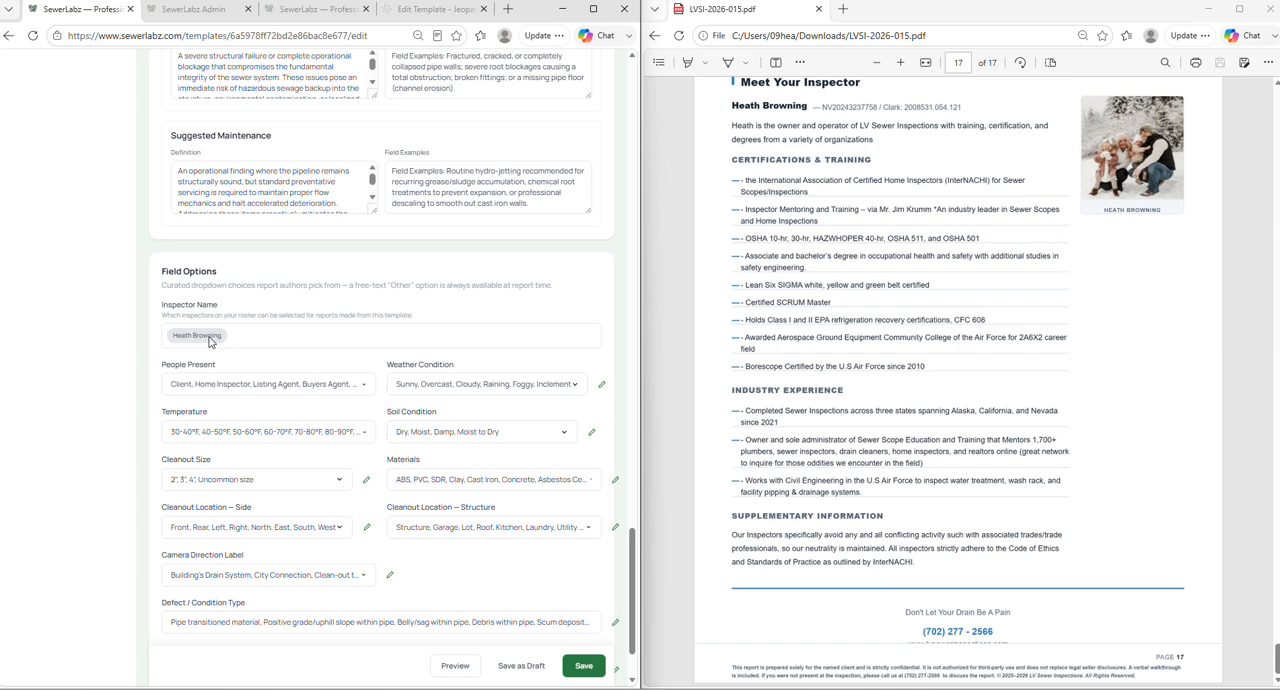
pyautogui.scroll(-1, 210, 341)
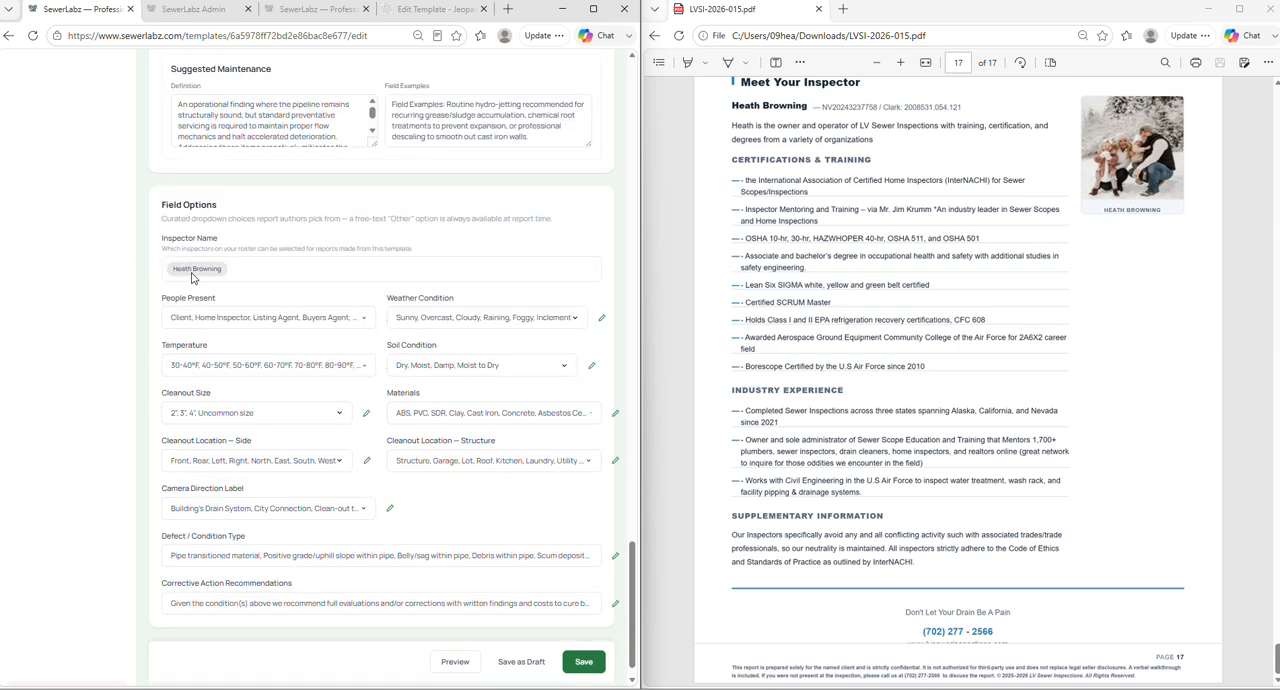
pyautogui.scroll(-1, 288, 251)
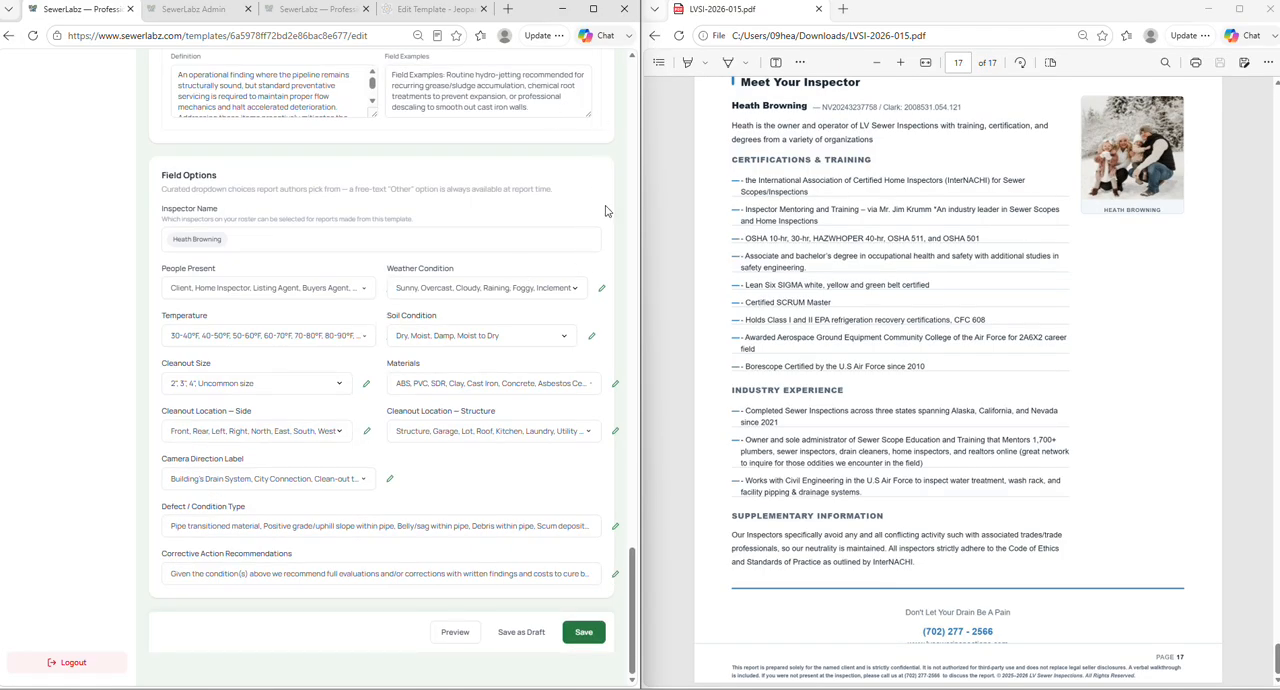
pyautogui.moveTo(640, 75); pyautogui.dragTo(878, 74)
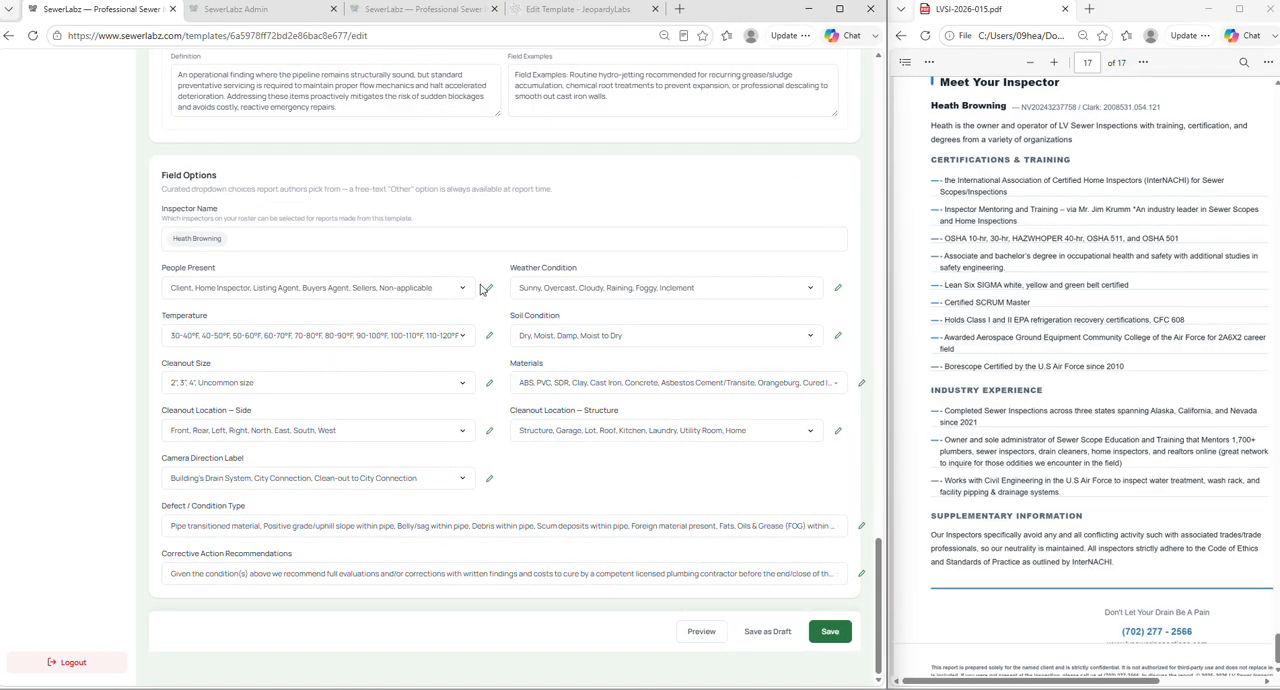
# - Add HVAC Tech as Option 7 of the People Present dropdown choices
pyautogui.click(489, 288)
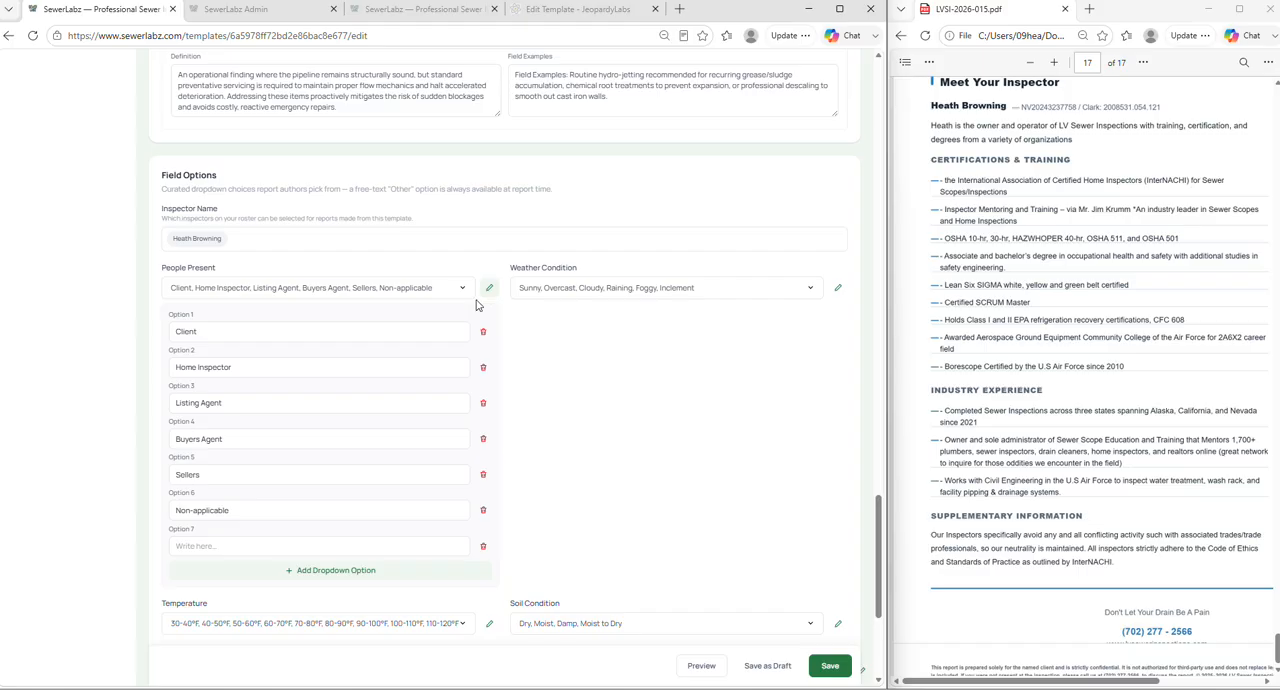
pyautogui.scroll(-2, 235, 390)
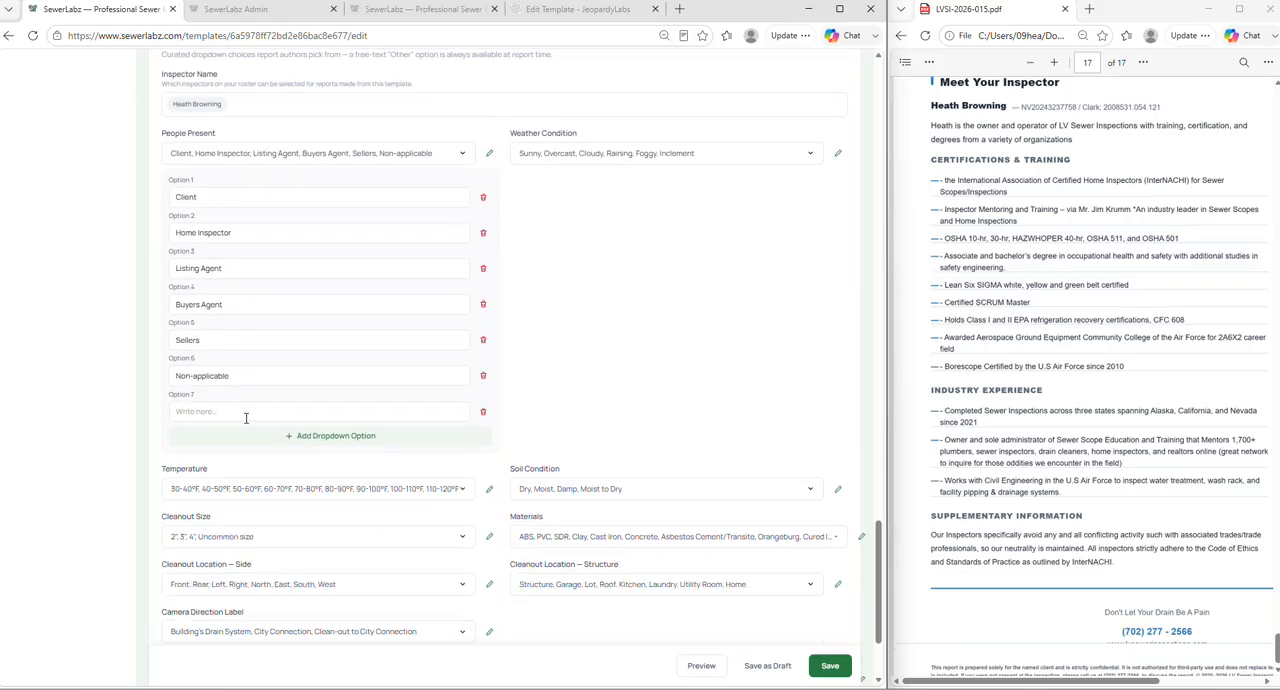
pyautogui.click(251, 411)
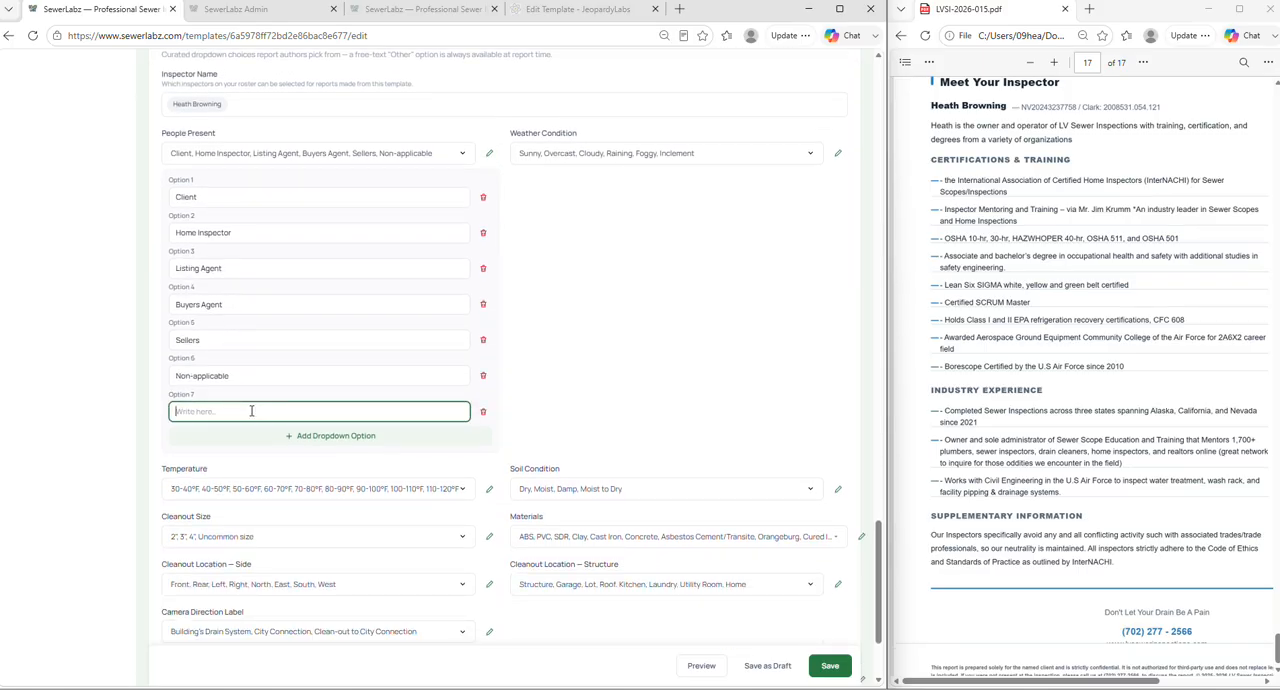
pyautogui.write('HVAC Tech')
pyautogui.click(568, 325)
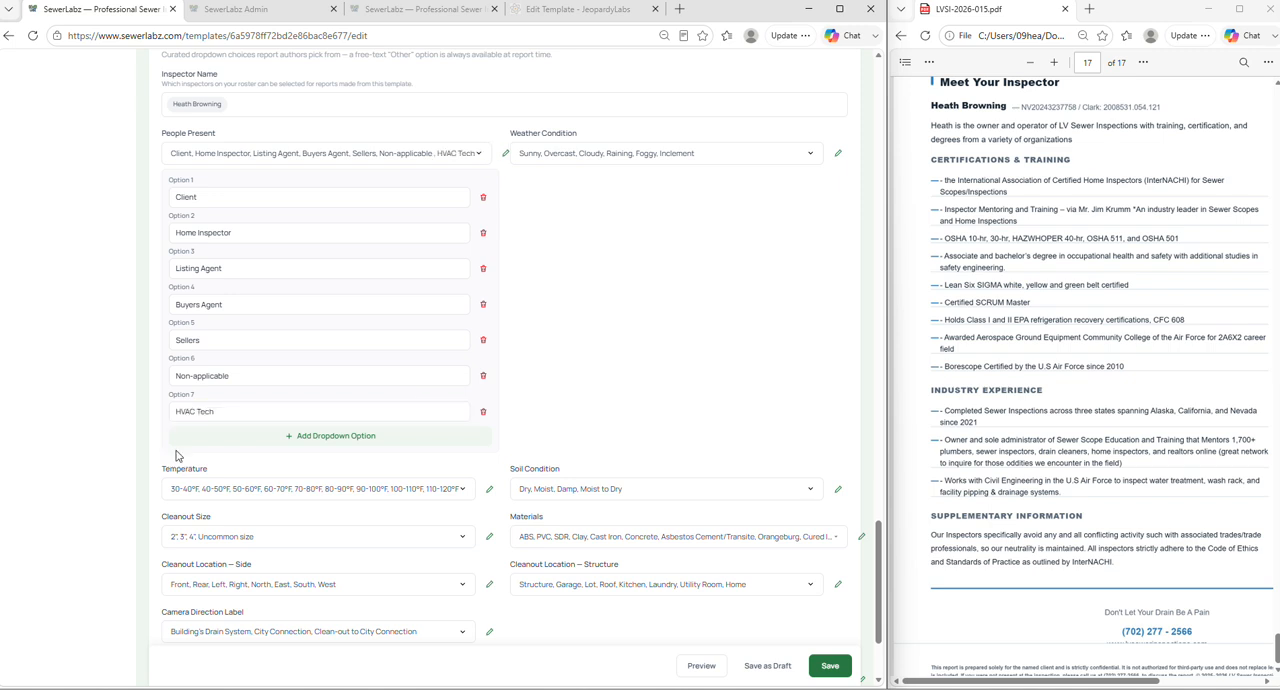
# - Add Plumbing contractor as Option 8 of the People Present choices and collapse that option list
pyautogui.click(257, 439)
pyautogui.click(257, 446)
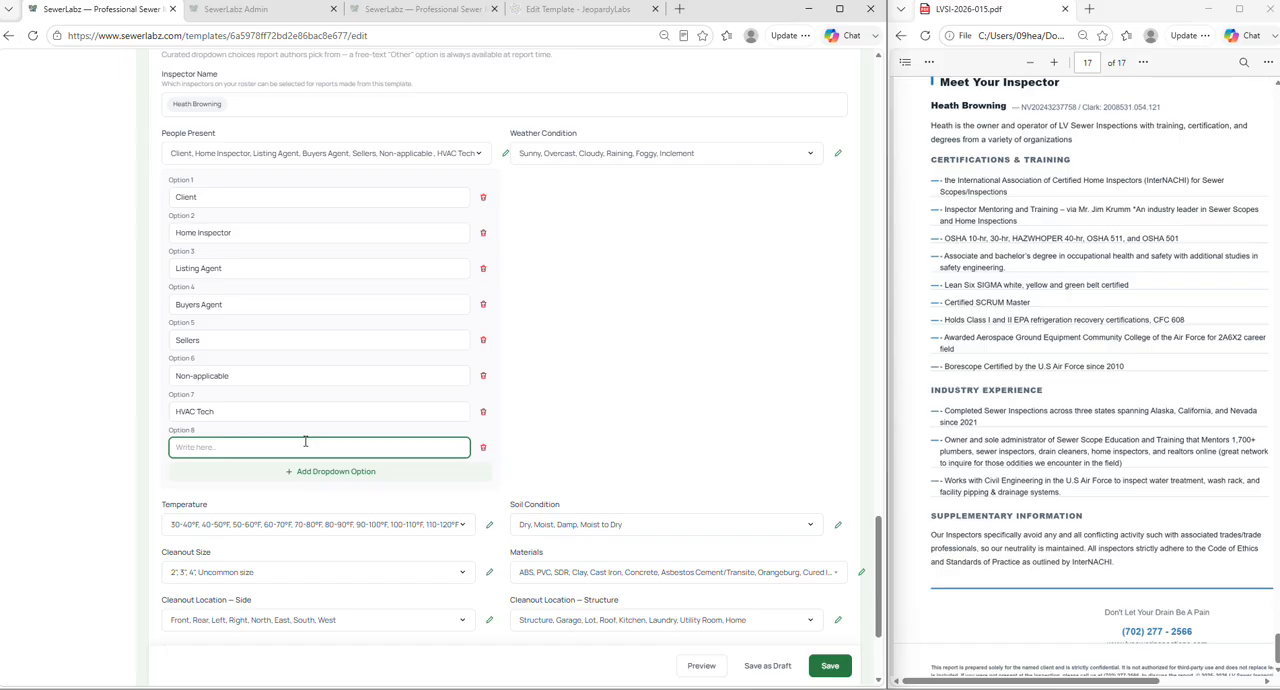
pyautogui.write('Plumbing Kt cont')
pyautogui.click(667, 397)
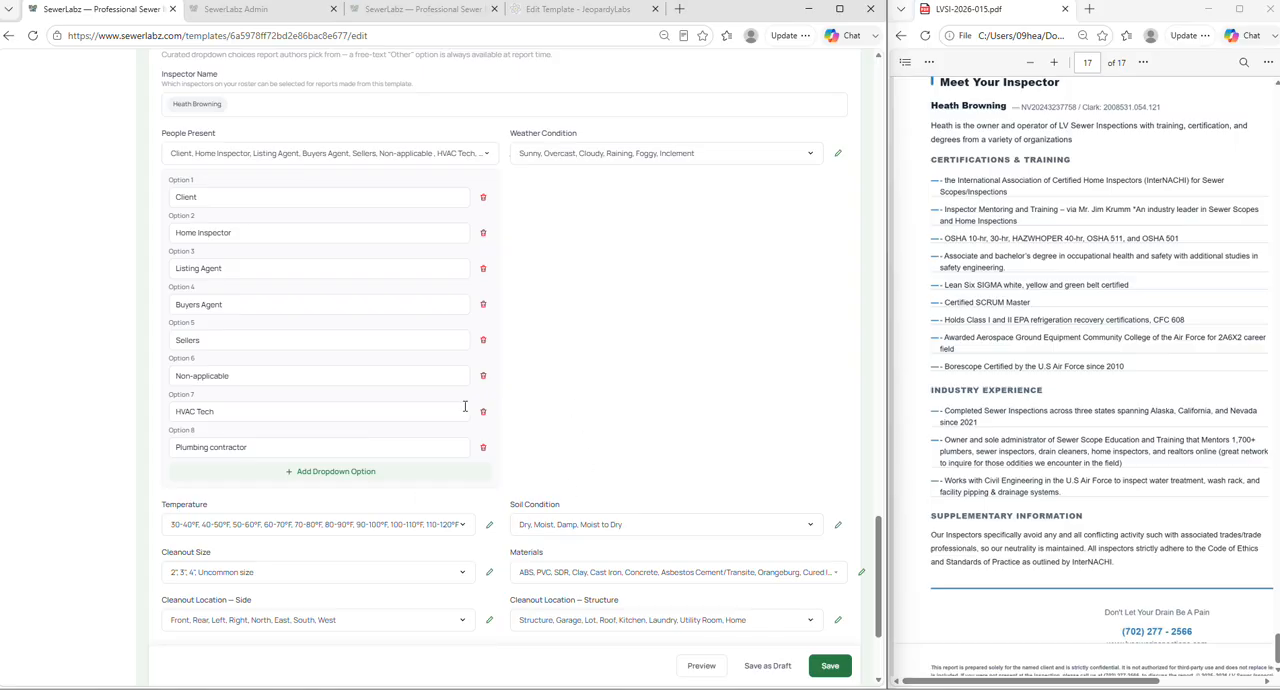
pyautogui.scroll(-2, 546, 364)
pyautogui.scroll(5, 336, 360)
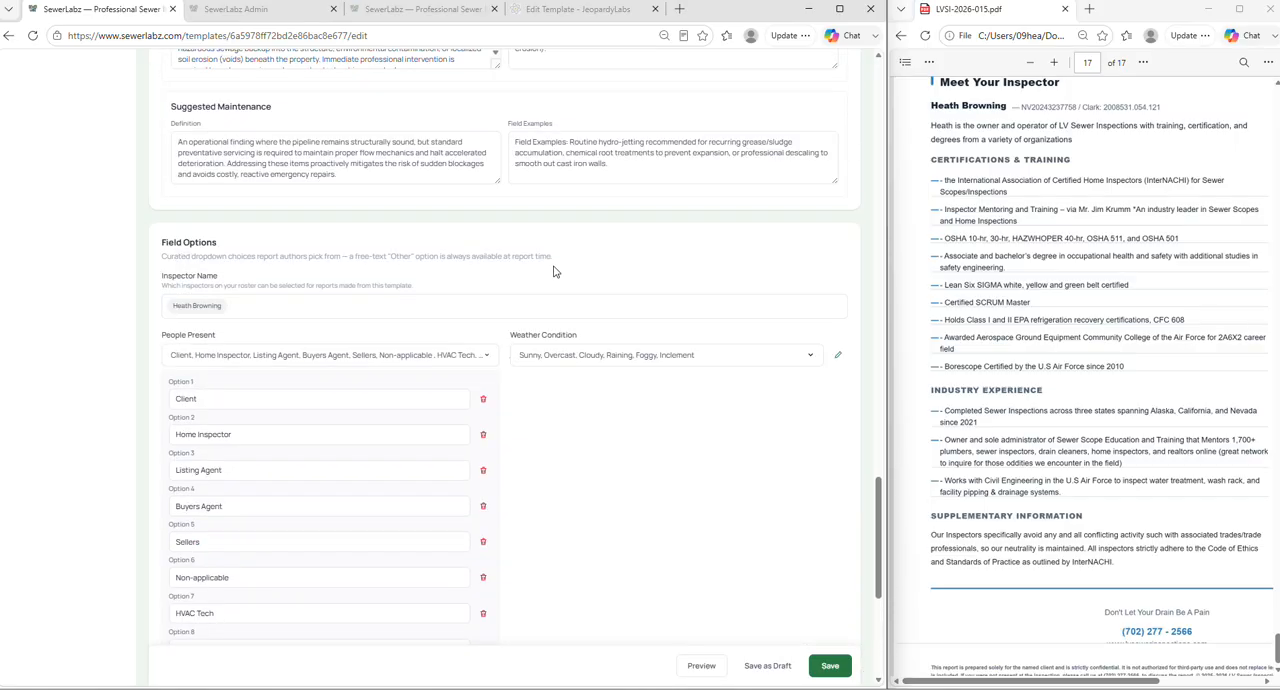
pyautogui.click(508, 365)
pyautogui.scroll(-1, 508, 355)
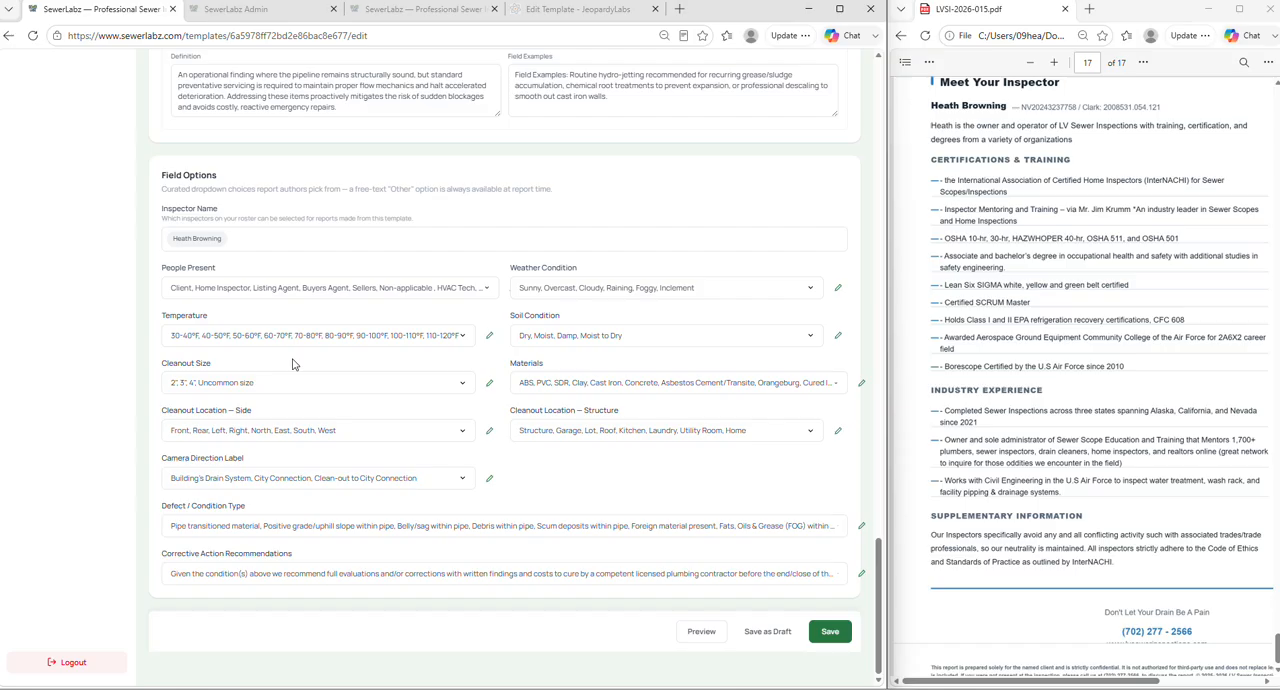
# - Add 20-40°F as Option 10 of the Temperature choices, collapse the list, and widen the editor window slightly
pyautogui.click(489, 335)
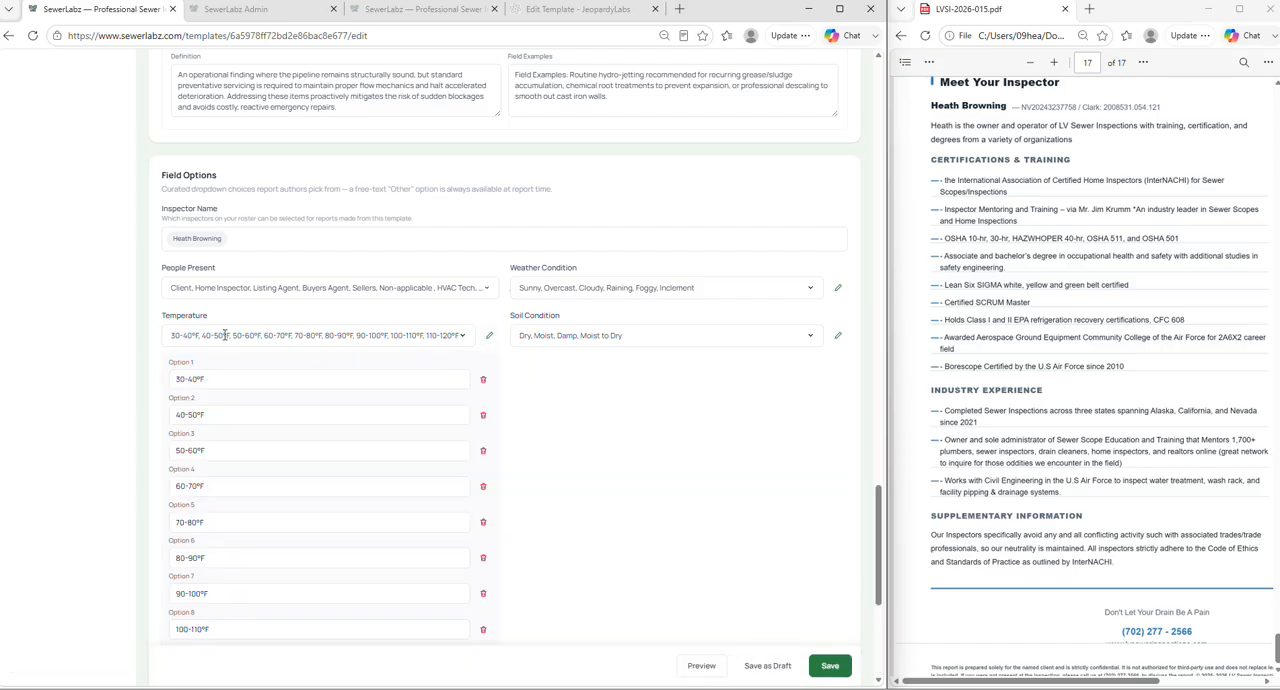
pyautogui.scroll(-1, 195, 425)
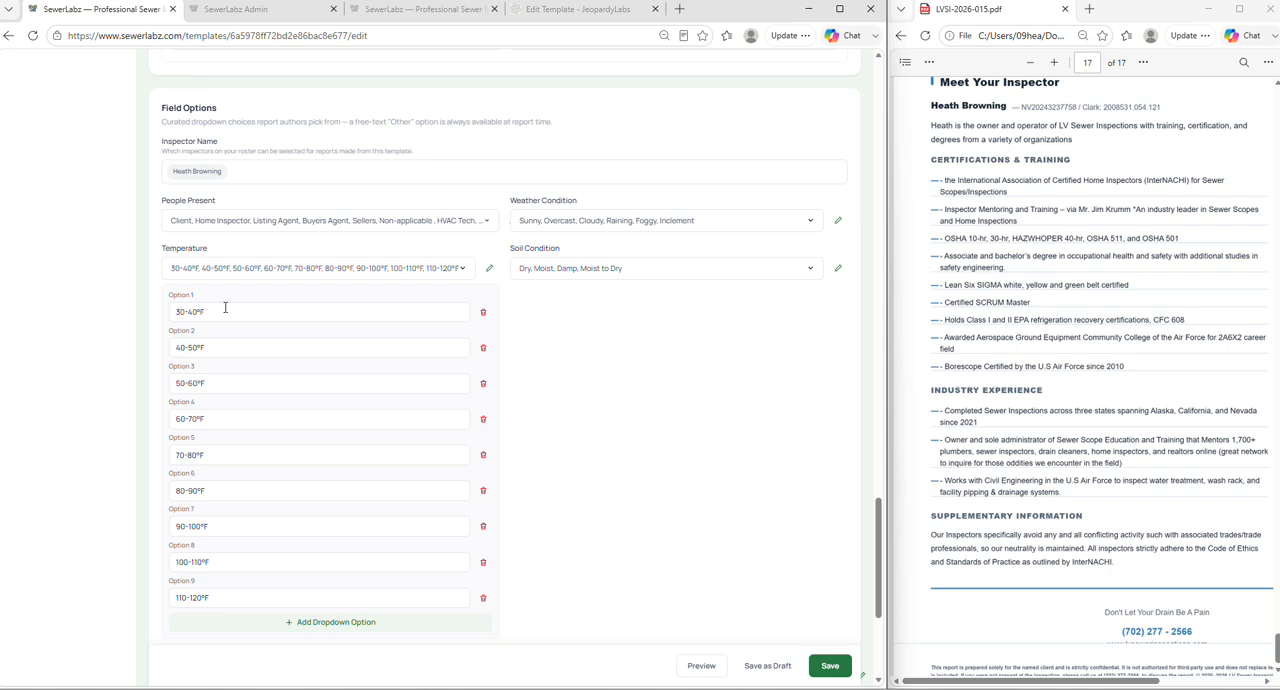
pyautogui.scroll(-1, 266, 316)
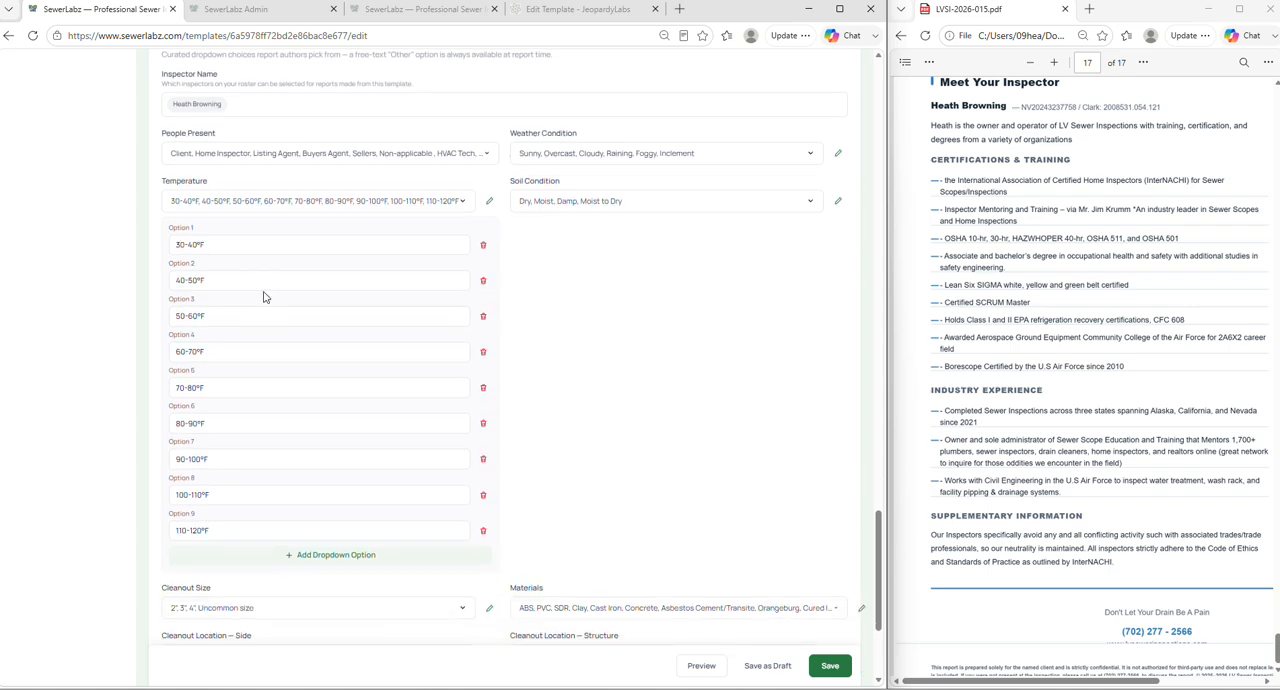
pyautogui.click(231, 553)
pyautogui.click(228, 566)
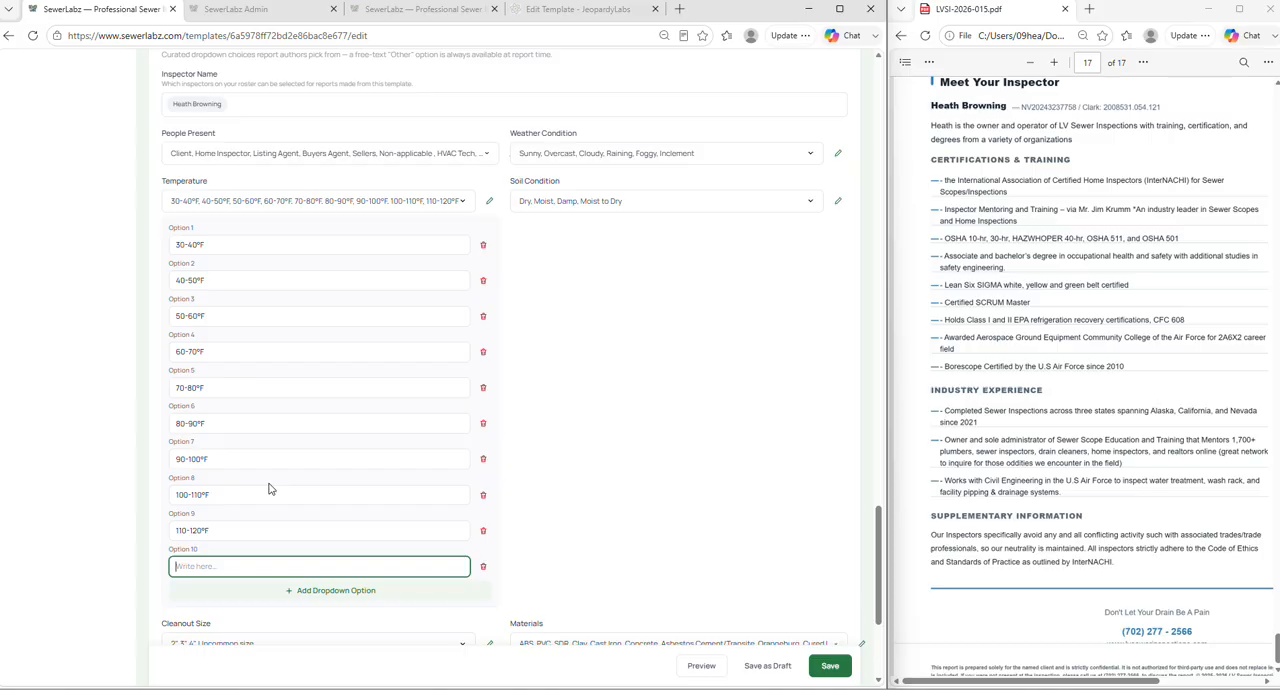
pyautogui.write('20-40')
pyautogui.moveTo(210, 459); pyautogui.dragTo(201, 459)
pyautogui.hotkey('ctrl', 'c')
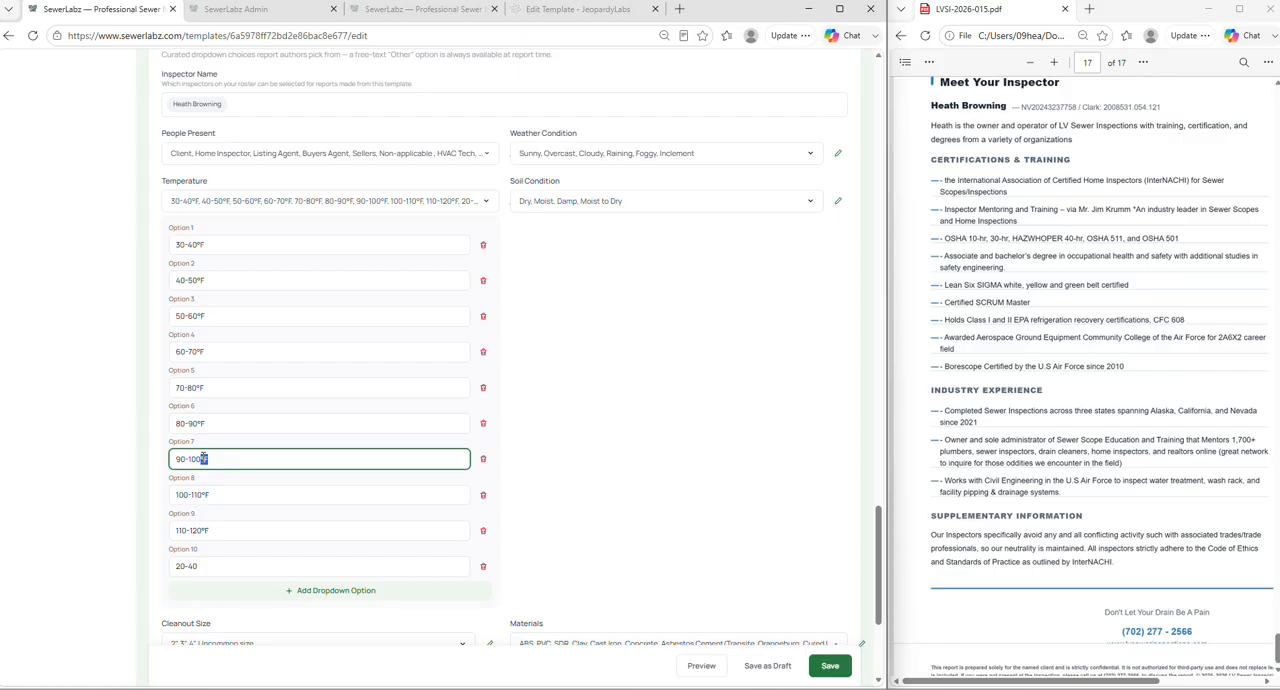
pyautogui.click(211, 567)
pyautogui.hotkey('ctrl', 'v')
pyautogui.click(668, 405)
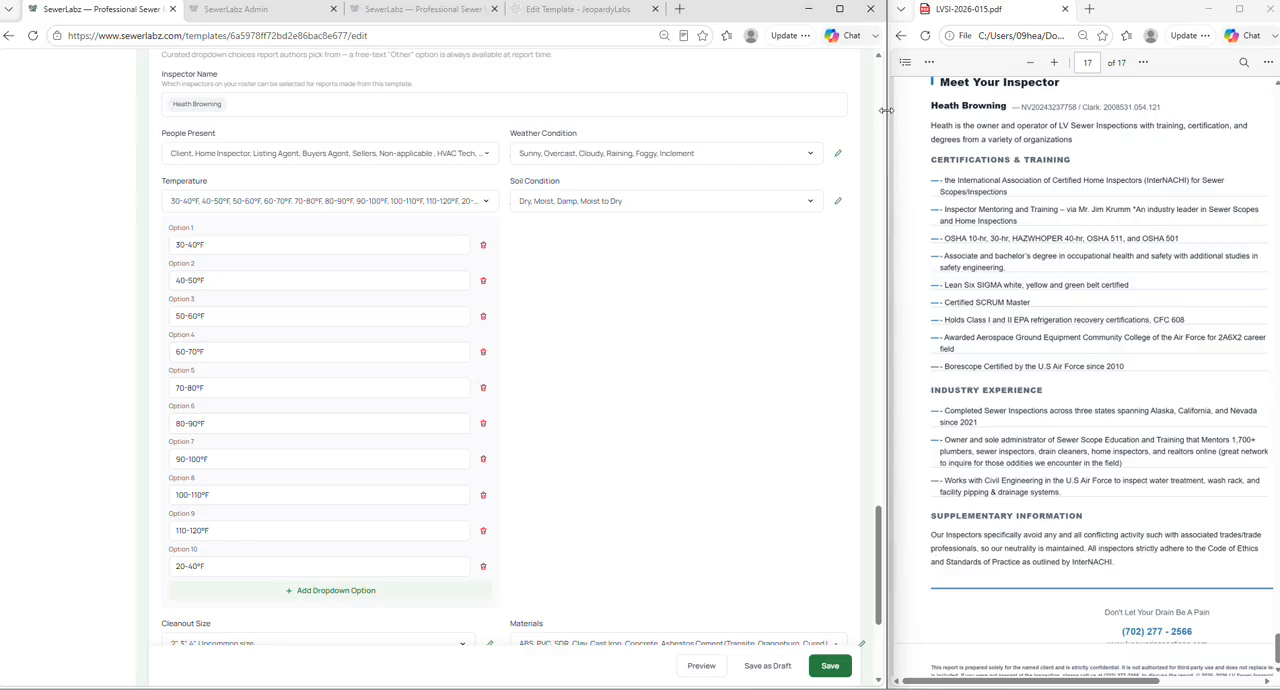
pyautogui.moveTo(885, 110); pyautogui.dragTo(913, 110)
pyautogui.click(520, 190)
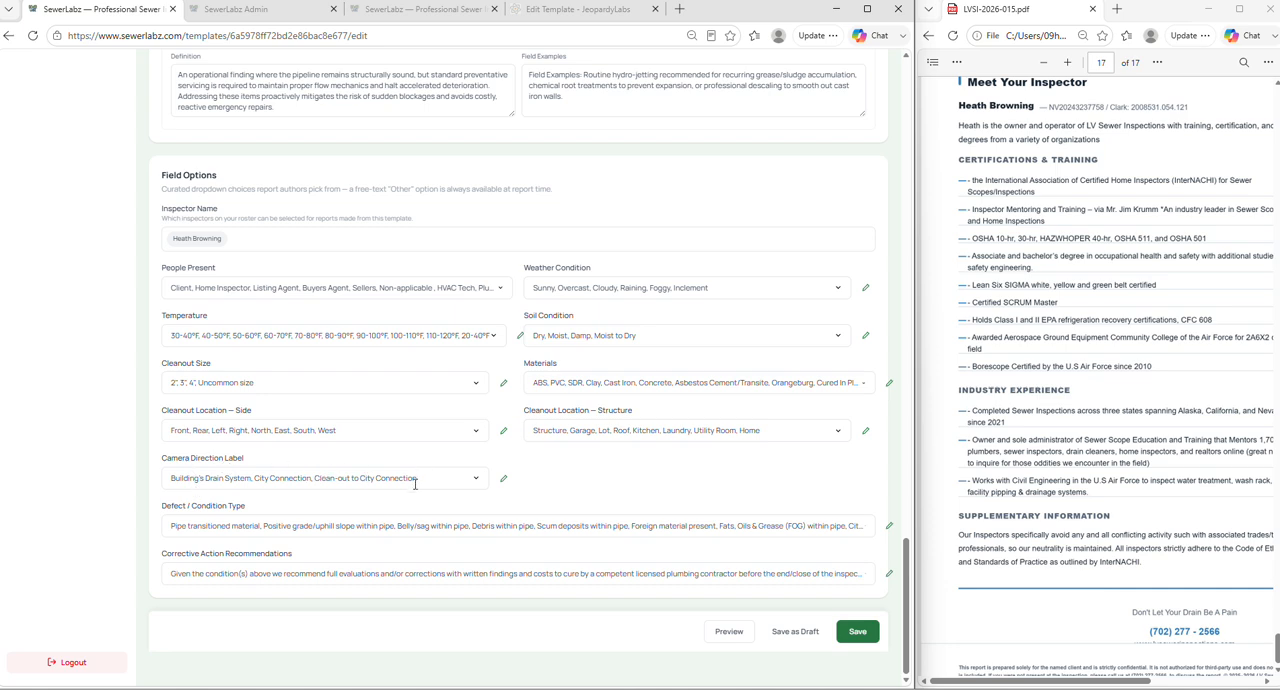
# - Look over the Camera Direction Label choices and the full list of Defect / Condition Type options
pyautogui.click(503, 480)
pyautogui.click(504, 482)
pyautogui.click(890, 527)
pyautogui.scroll(-3, 429, 448)
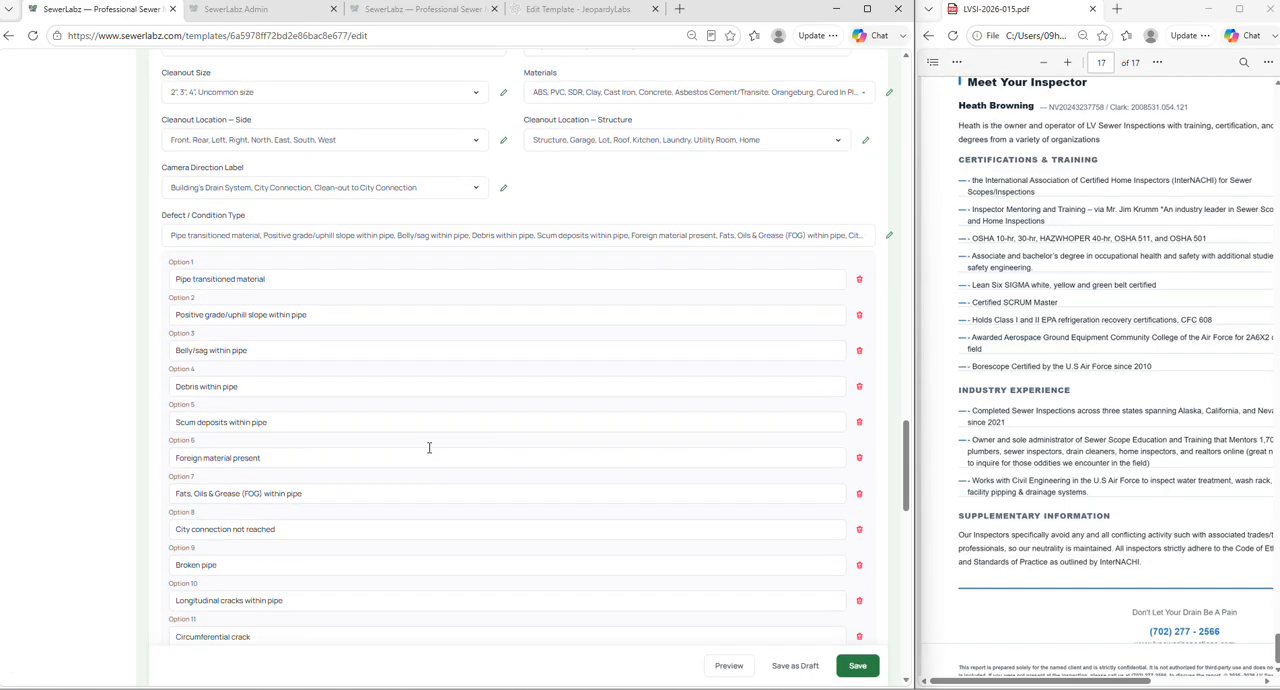
pyautogui.scroll(-3, 310, 360)
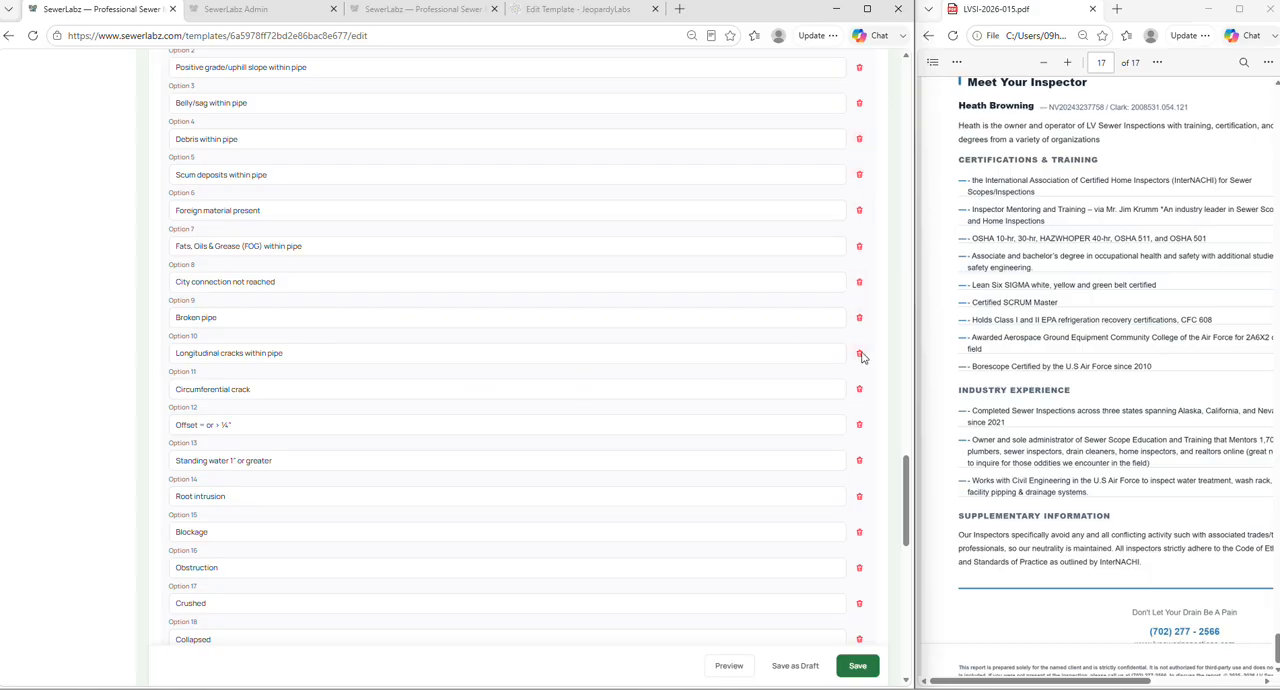
pyautogui.scroll(-10, 583, 294)
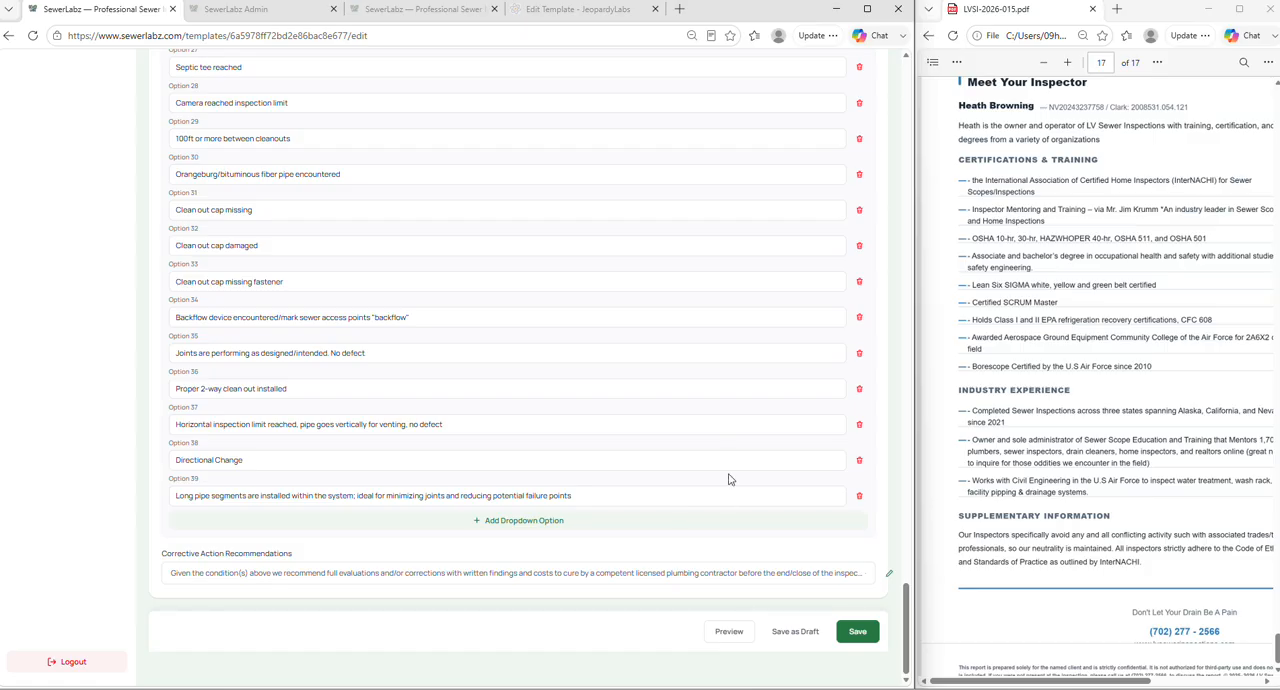
pyautogui.scroll(7, 715, 455)
pyautogui.scroll(5, 705, 432)
pyautogui.click(888, 305)
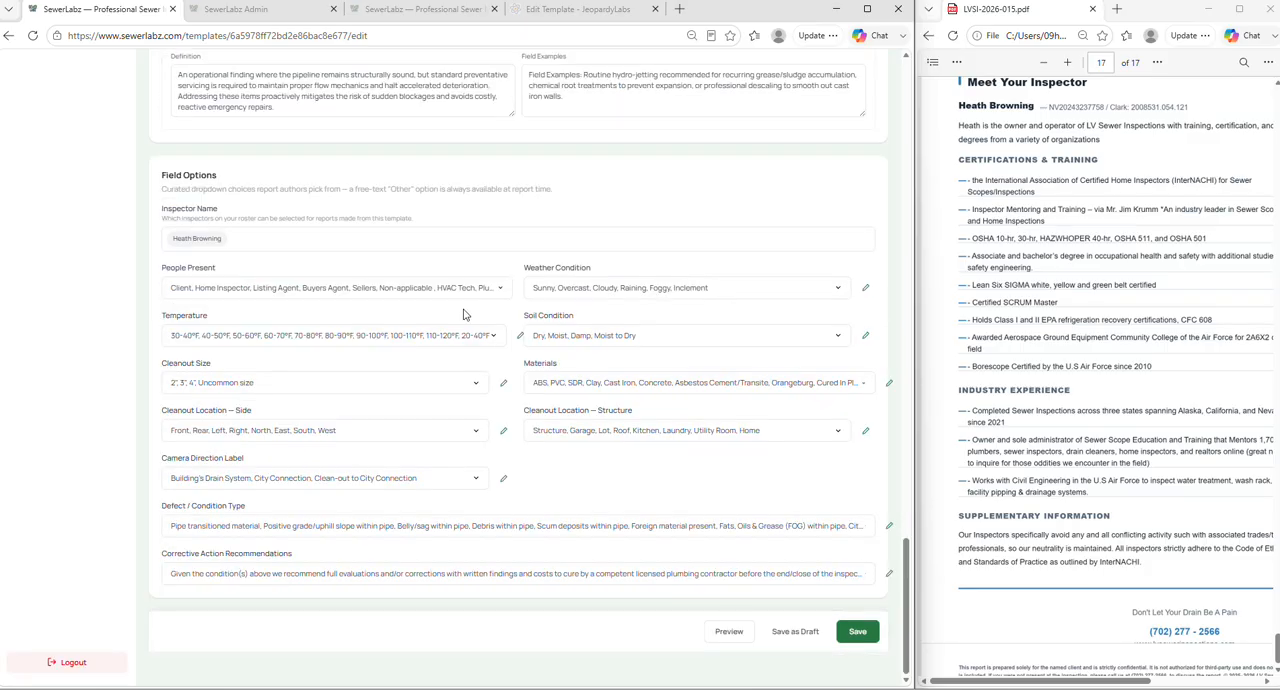
# - Add "See additional note below:" as Option 9 of the Corrective Action Recommendations
pyautogui.click(891, 577)
pyautogui.scroll(-3, 451, 464)
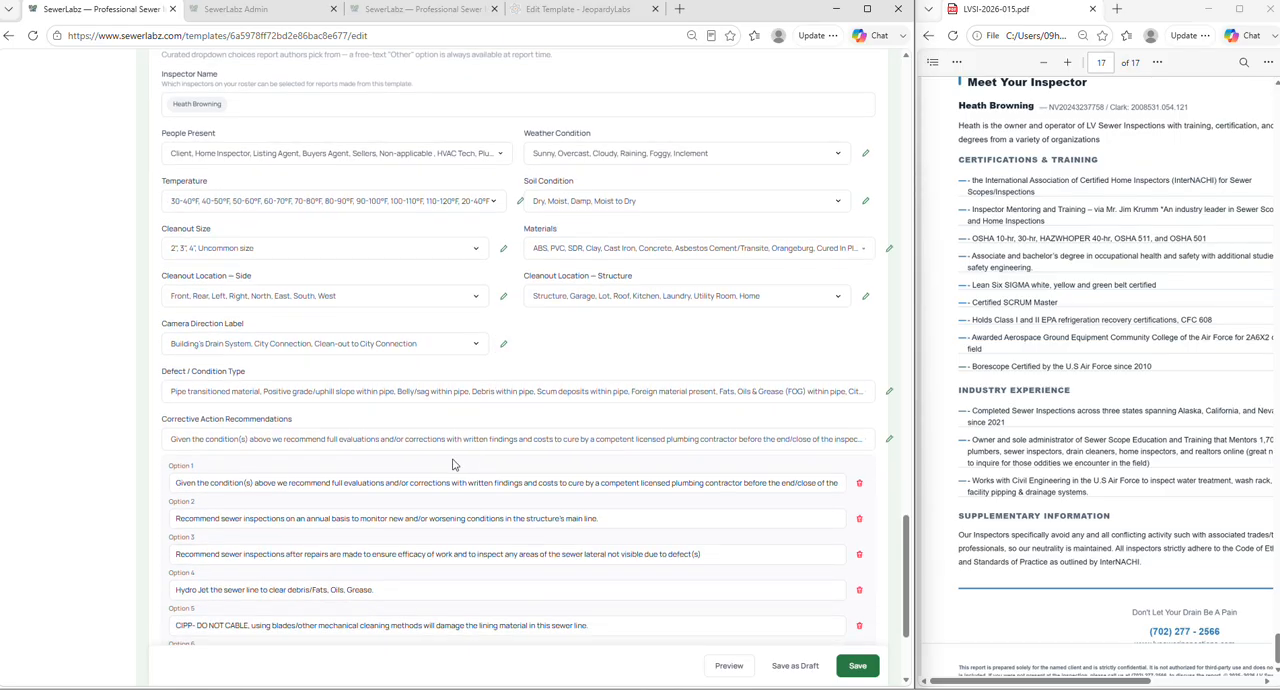
pyautogui.scroll(-1, 186, 368)
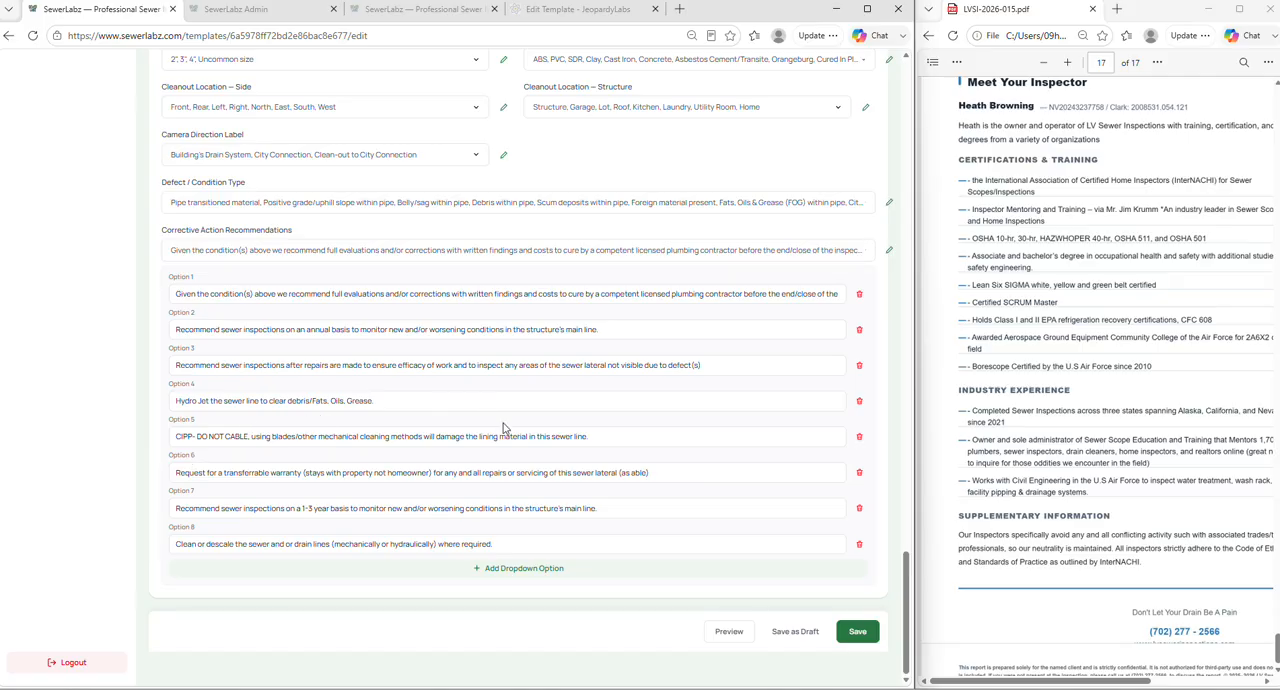
pyautogui.click(709, 578)
pyautogui.click(271, 576)
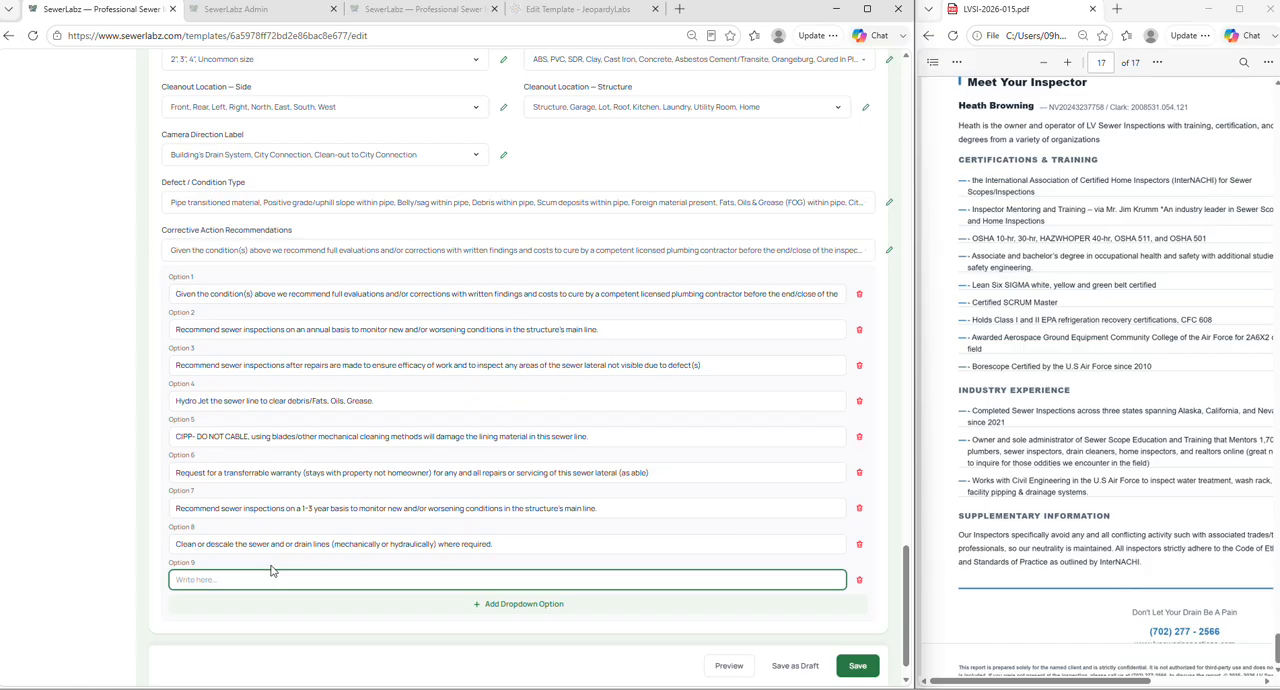
pyautogui.write('See additional note below')
pyautogui.scroll(-1, 402, 512)
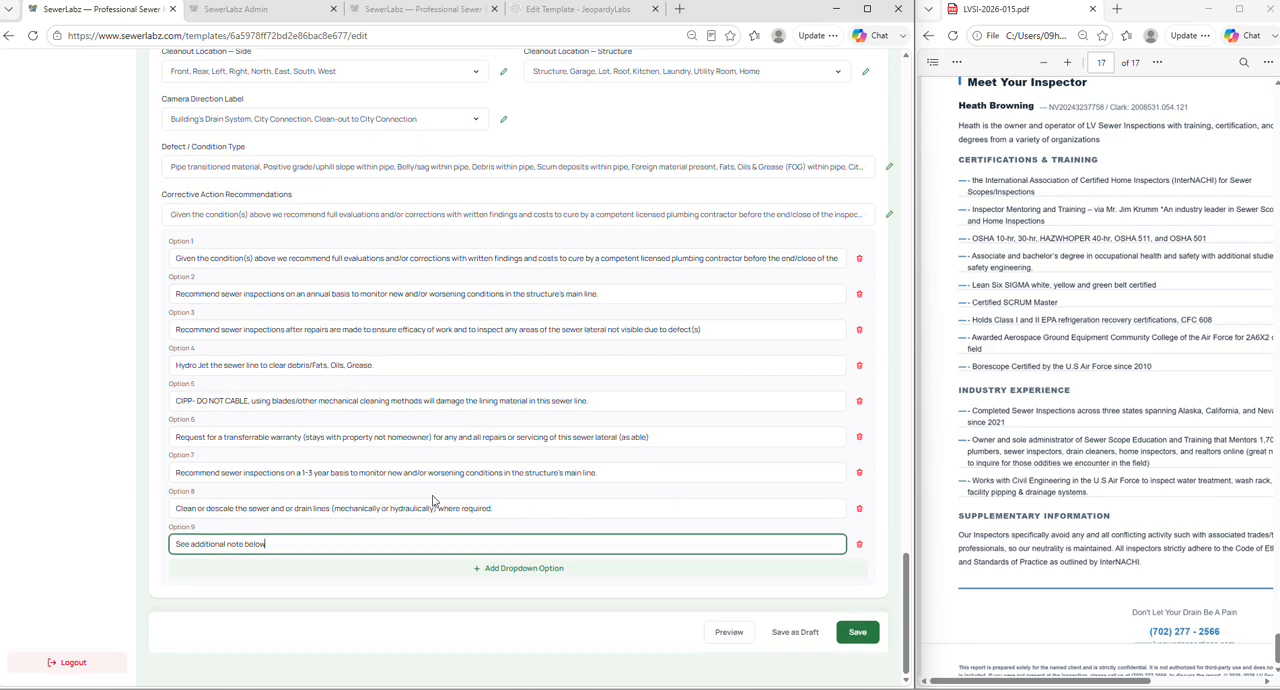
pyautogui.tripleClick(313, 545)
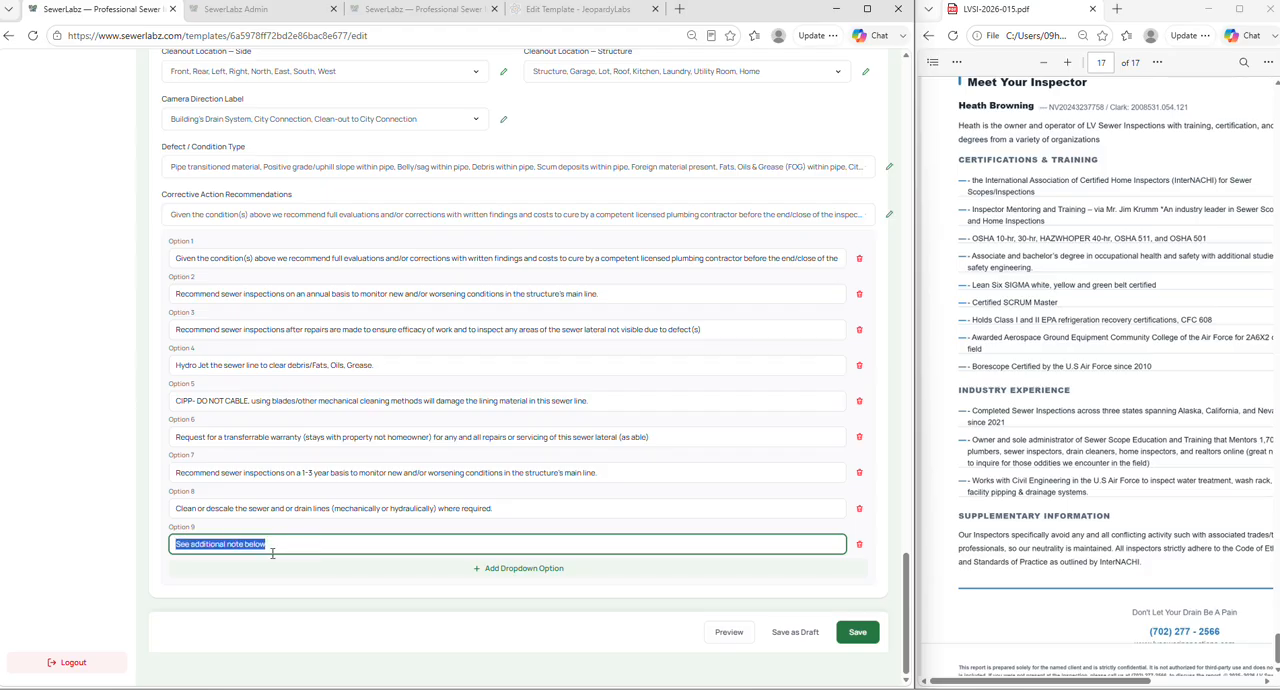
pyautogui.click(287, 541)
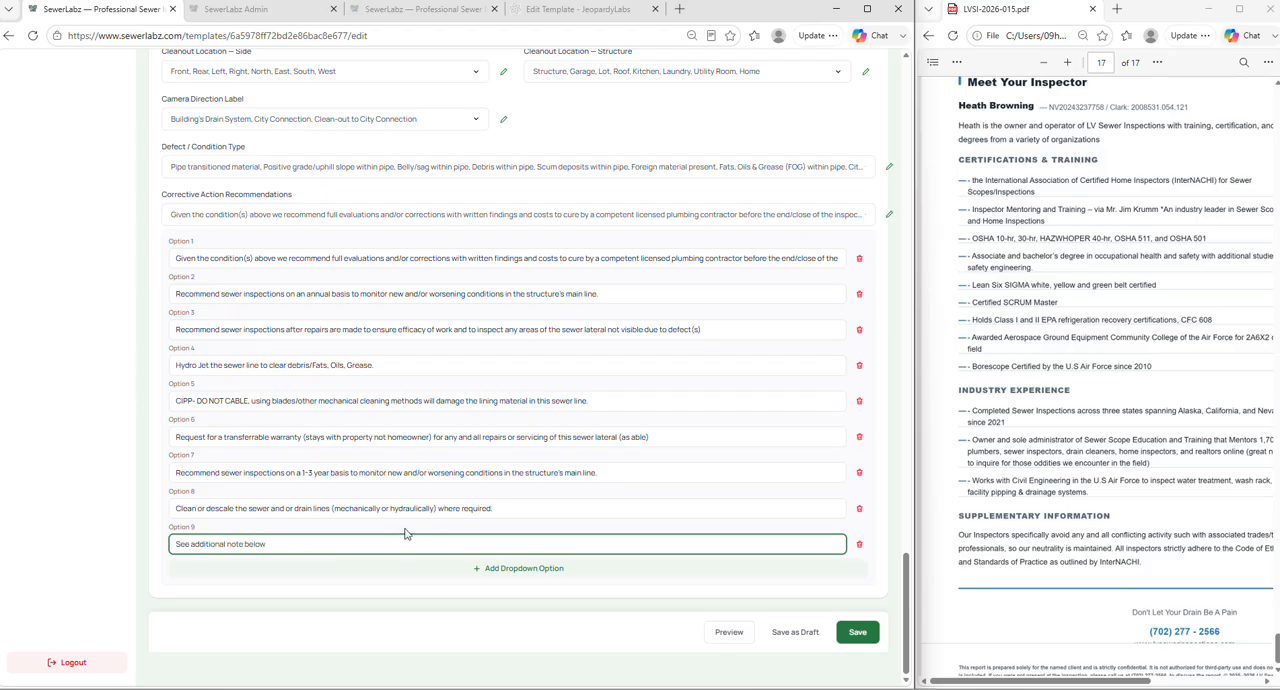
pyautogui.write('.')
# - Save the LV Sewer Inspections template and go to the list of all reports
pyautogui.click(858, 632)
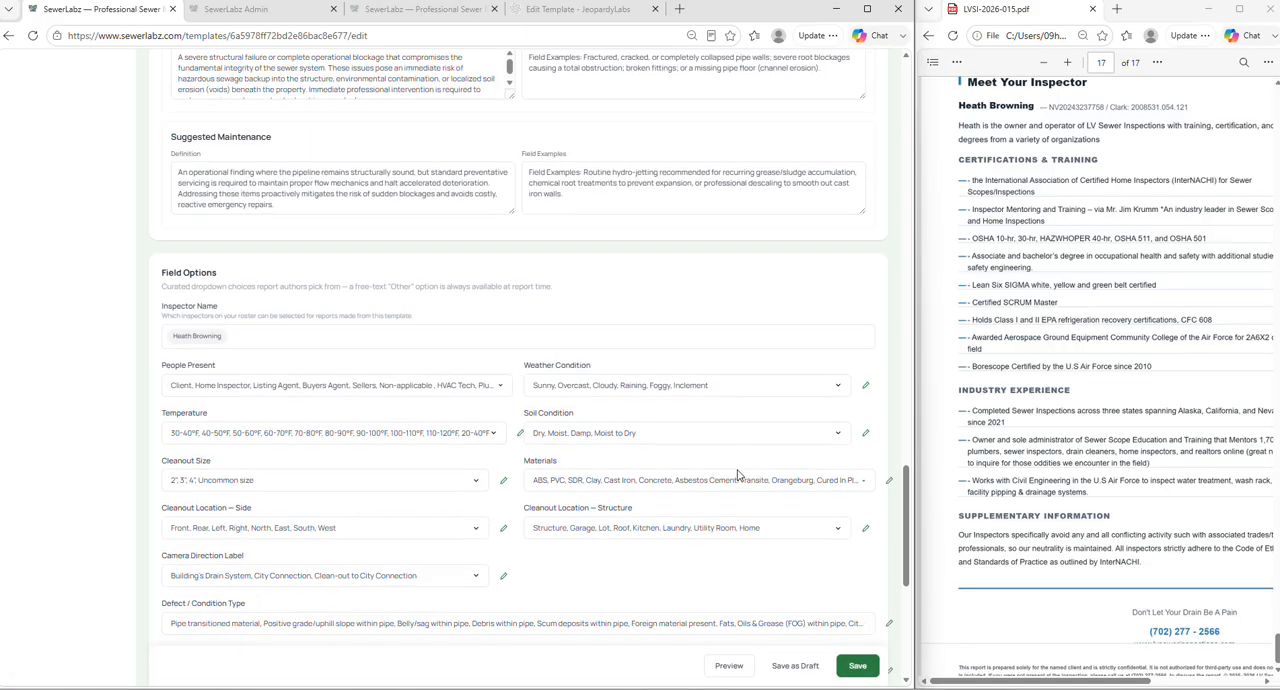
pyautogui.scroll(-4, 645, 318)
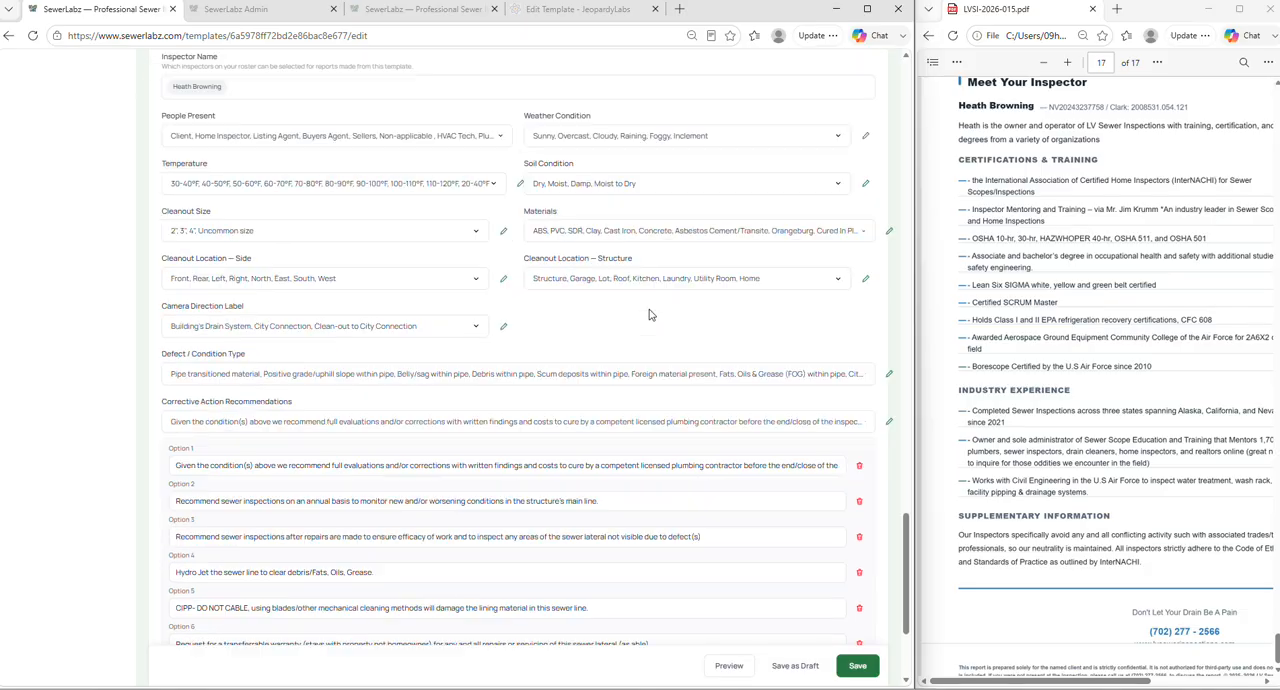
pyautogui.click(858, 631)
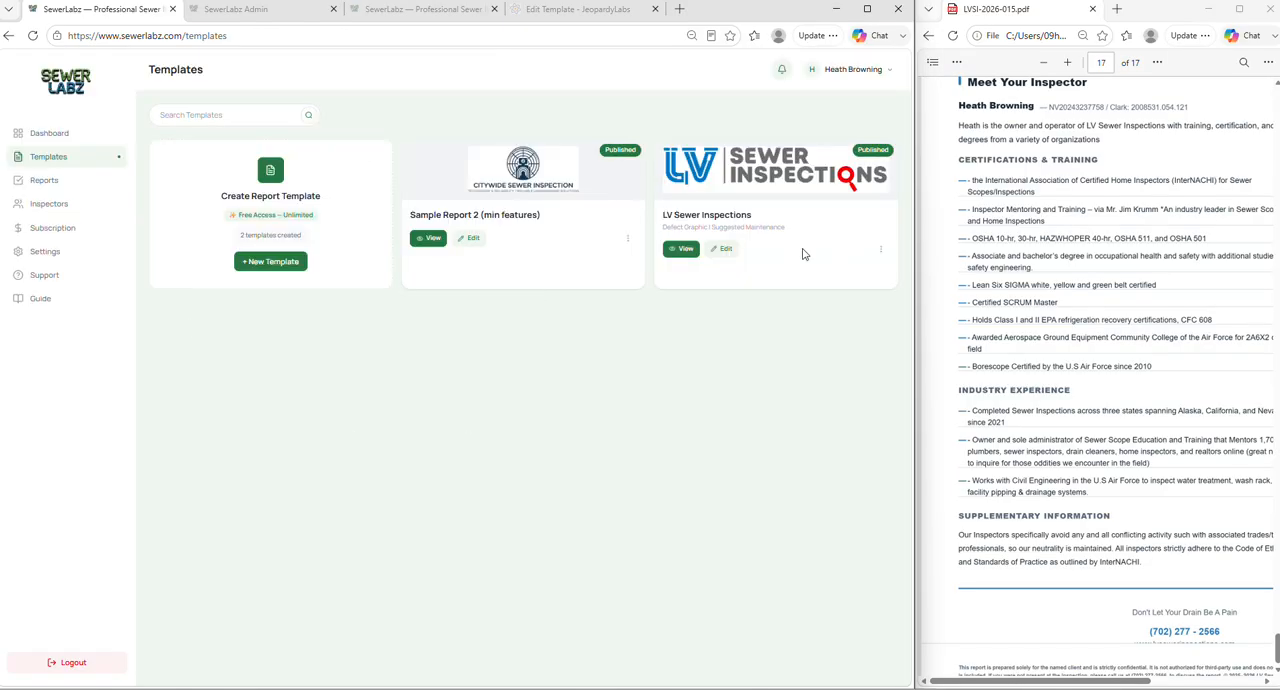
pyautogui.click(50, 184)
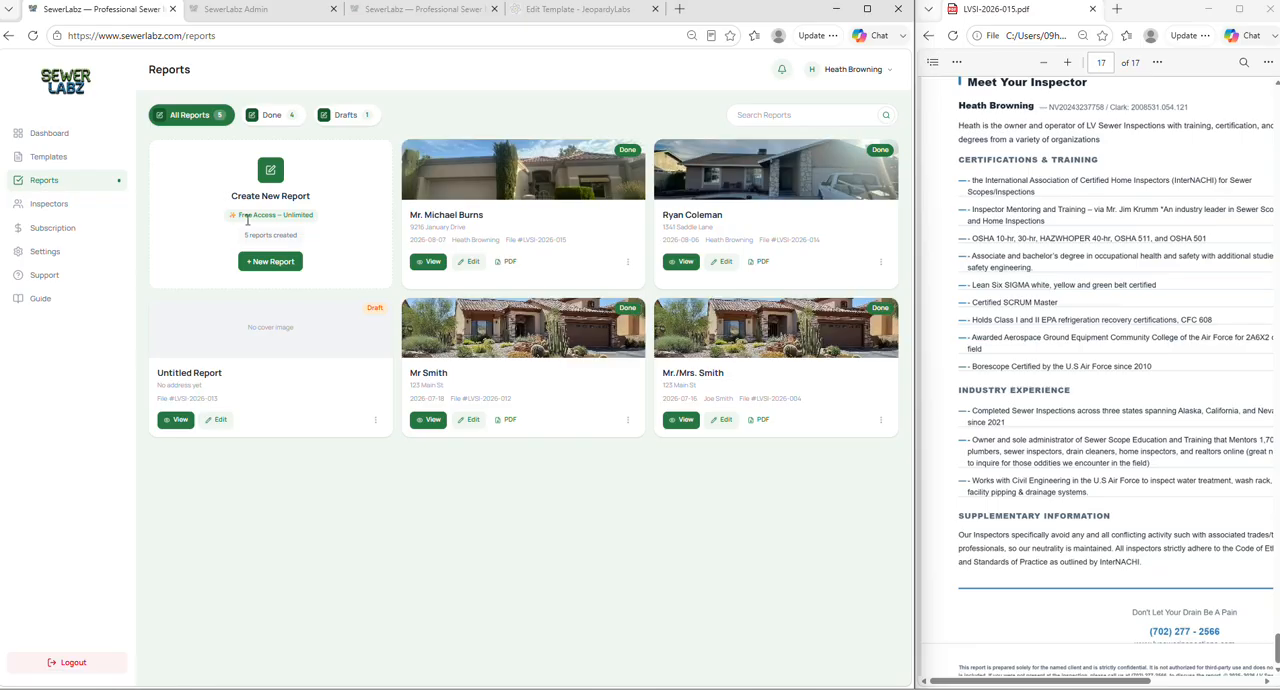
# - Create a new report from the LV Sewer Inspections template
pyautogui.click(293, 264)
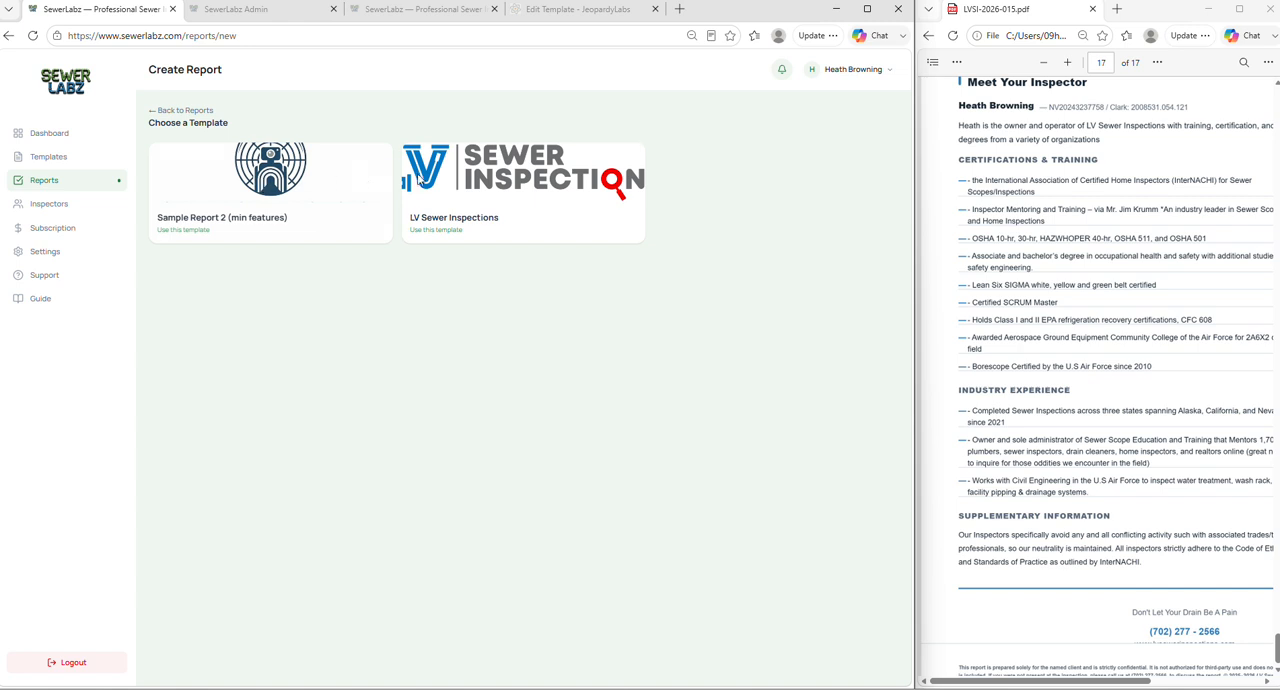
pyautogui.click(505, 205)
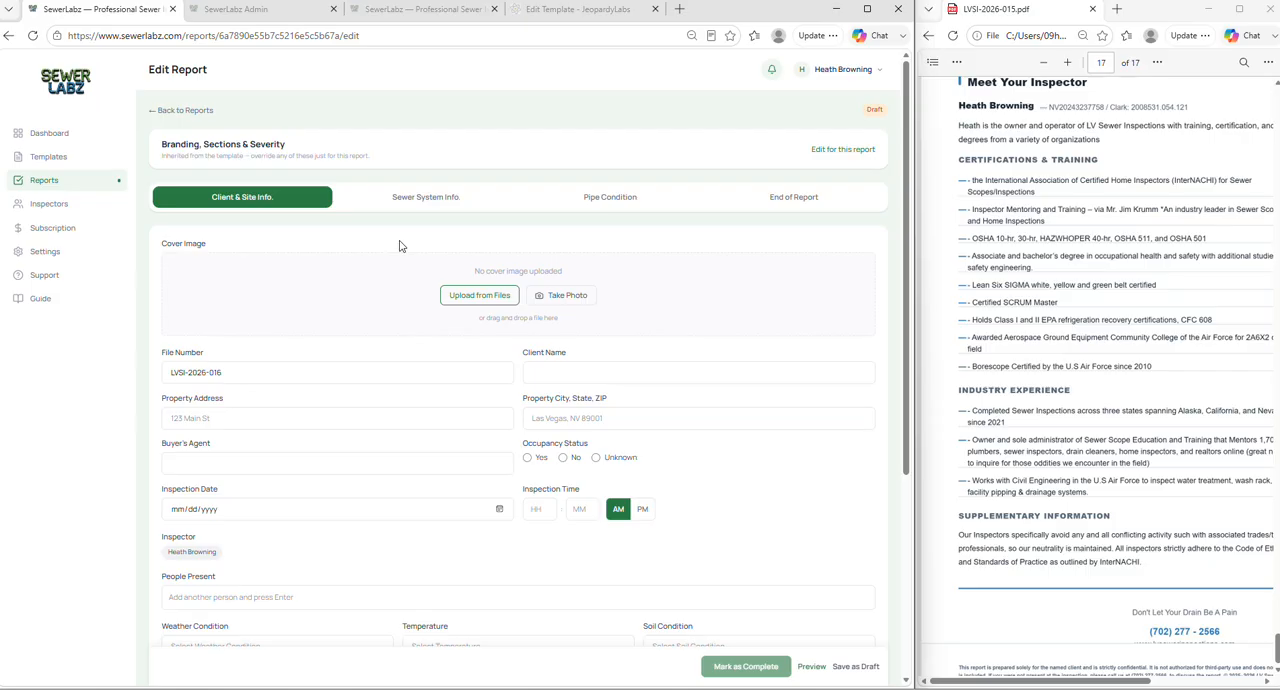
# - Expand the report's Branding, Sections & Severity overrides, look over the company branding fields, and collapse the section again
pyautogui.click(388, 155)
pyautogui.click(389, 154)
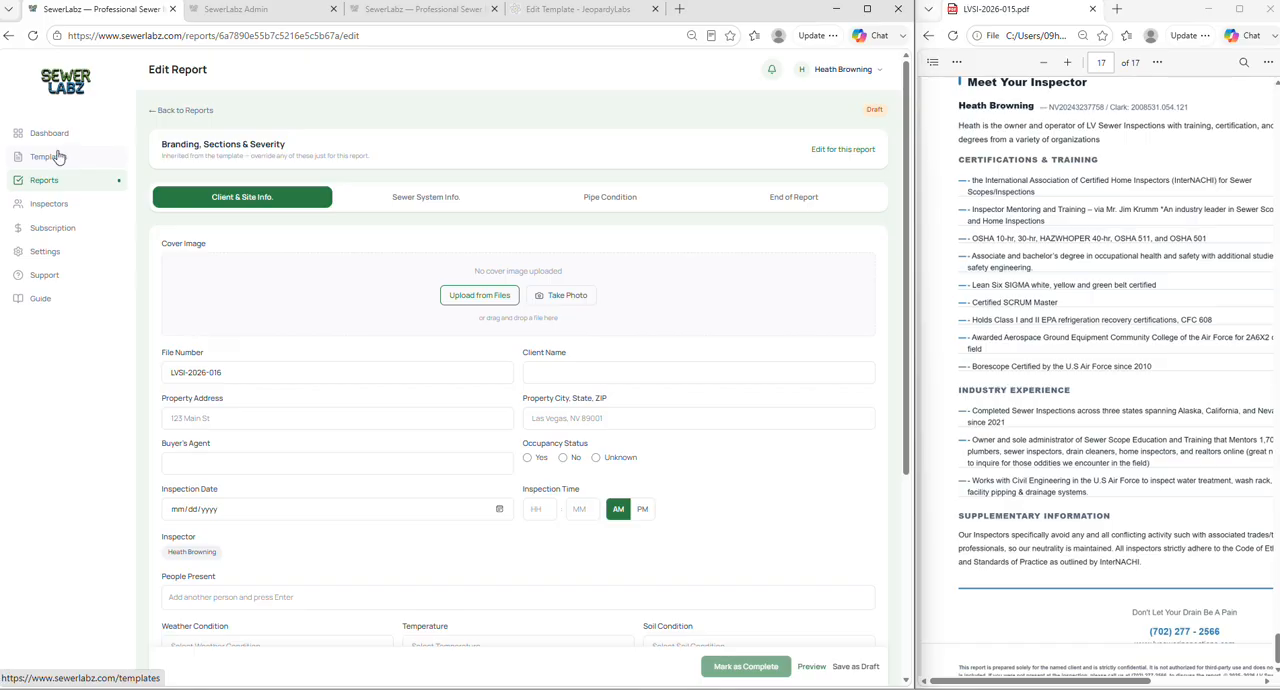
pyautogui.click(278, 145)
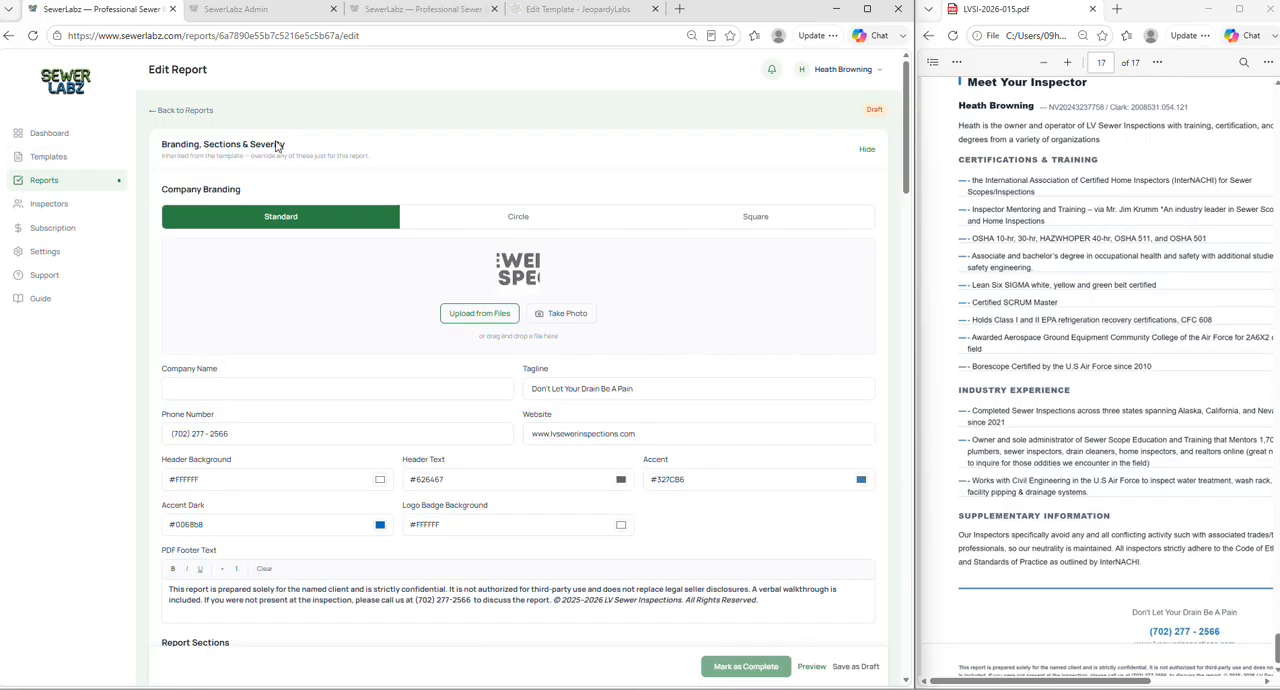
pyautogui.click(280, 145)
pyautogui.click(286, 148)
pyautogui.scroll(-1, 286, 148)
pyautogui.click(261, 366)
pyautogui.click(670, 356)
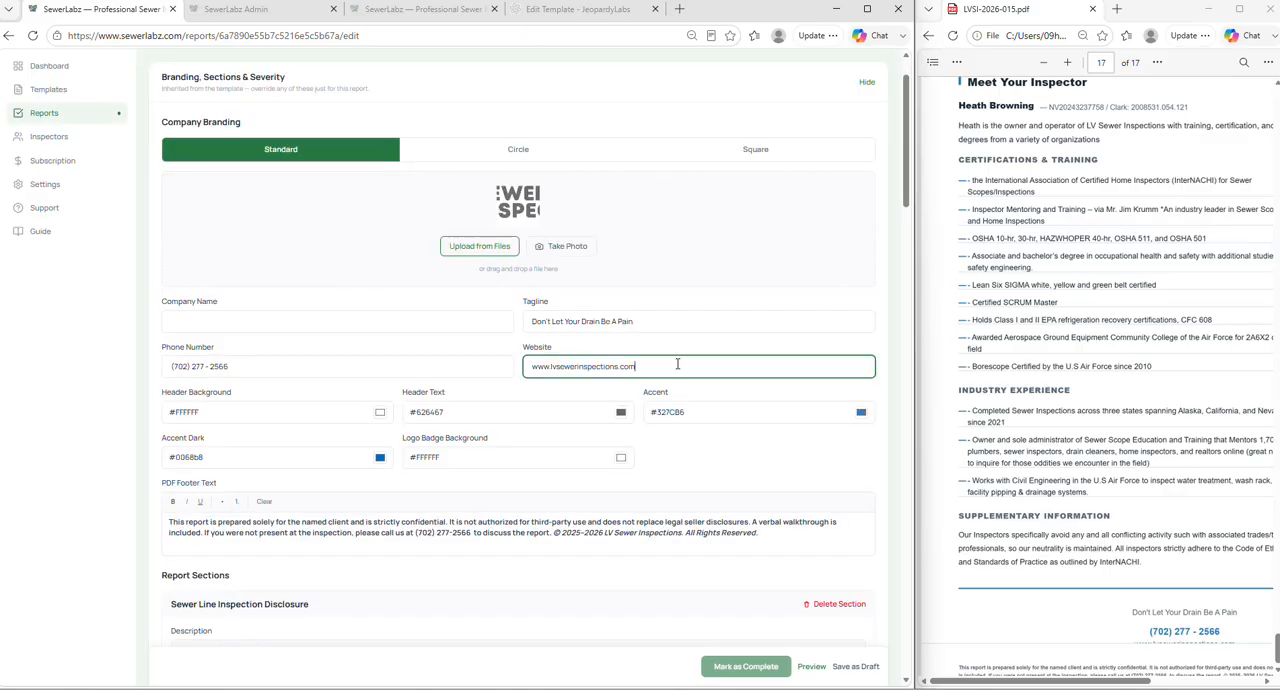
pyautogui.click(671, 316)
pyautogui.click(442, 320)
pyautogui.click(795, 461)
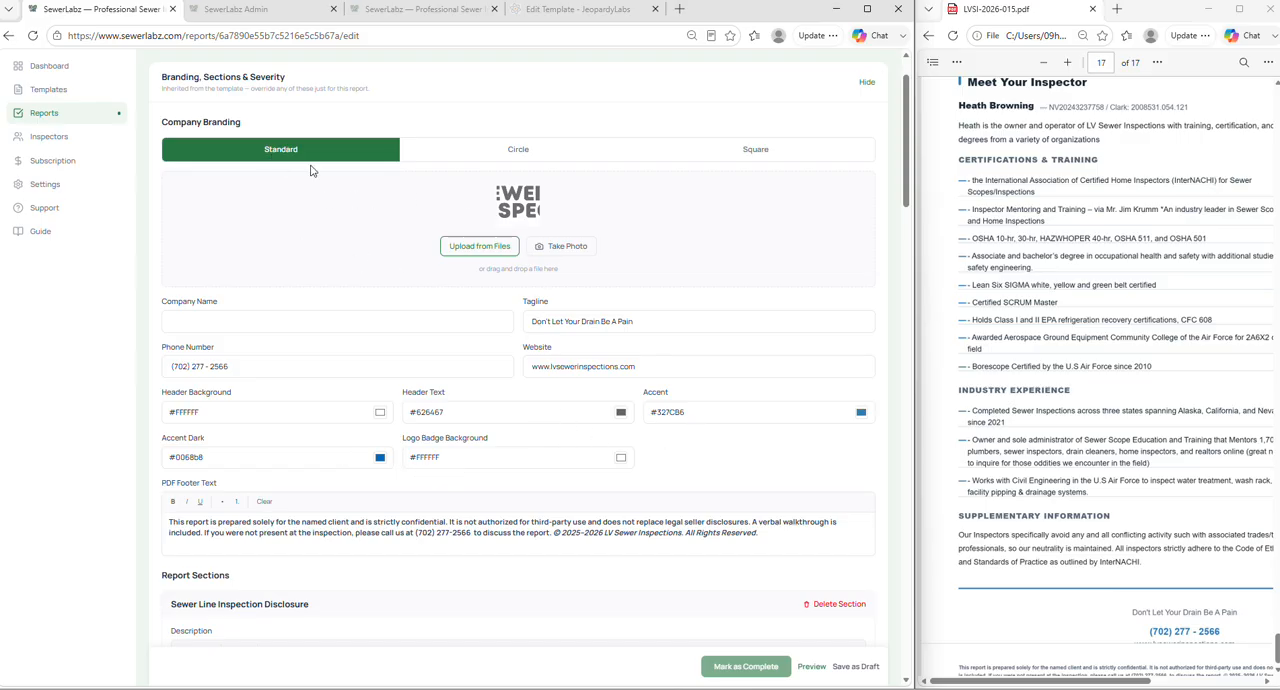
pyautogui.scroll(1, 316, 190)
pyautogui.click(285, 151)
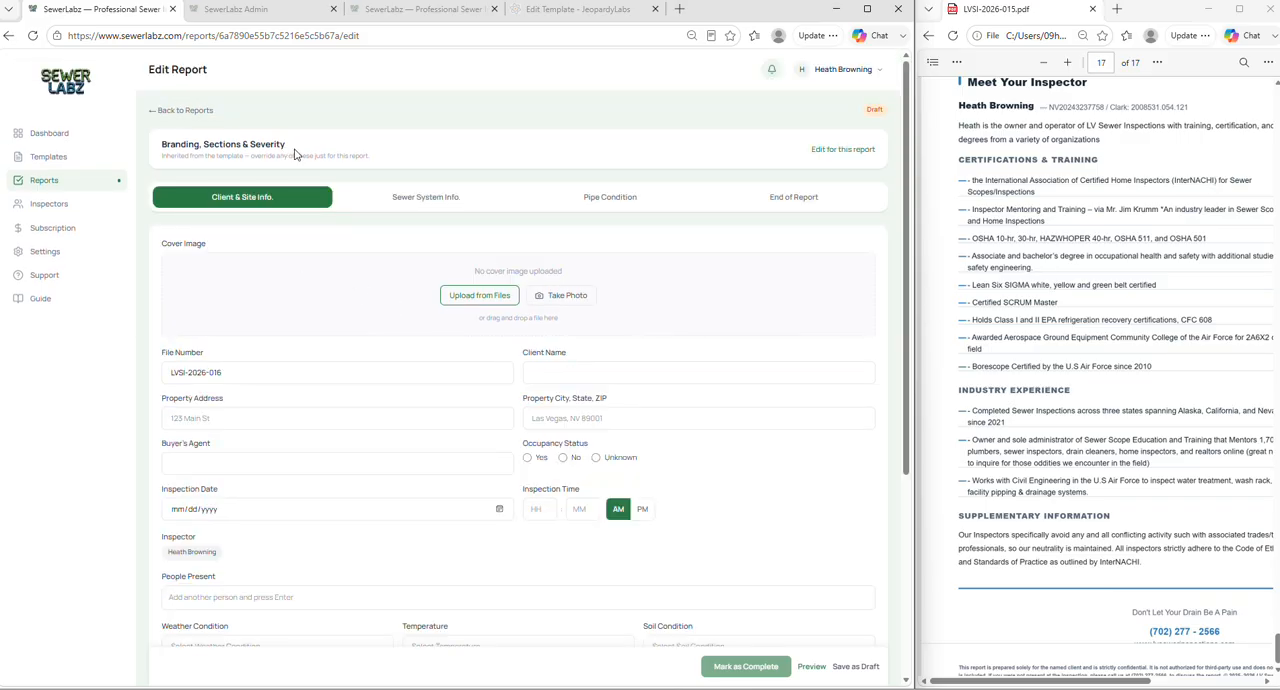
# - Look over the File Number and Client Name fields in the Client & Site Info. section
pyautogui.scroll(-1, 300, 230)
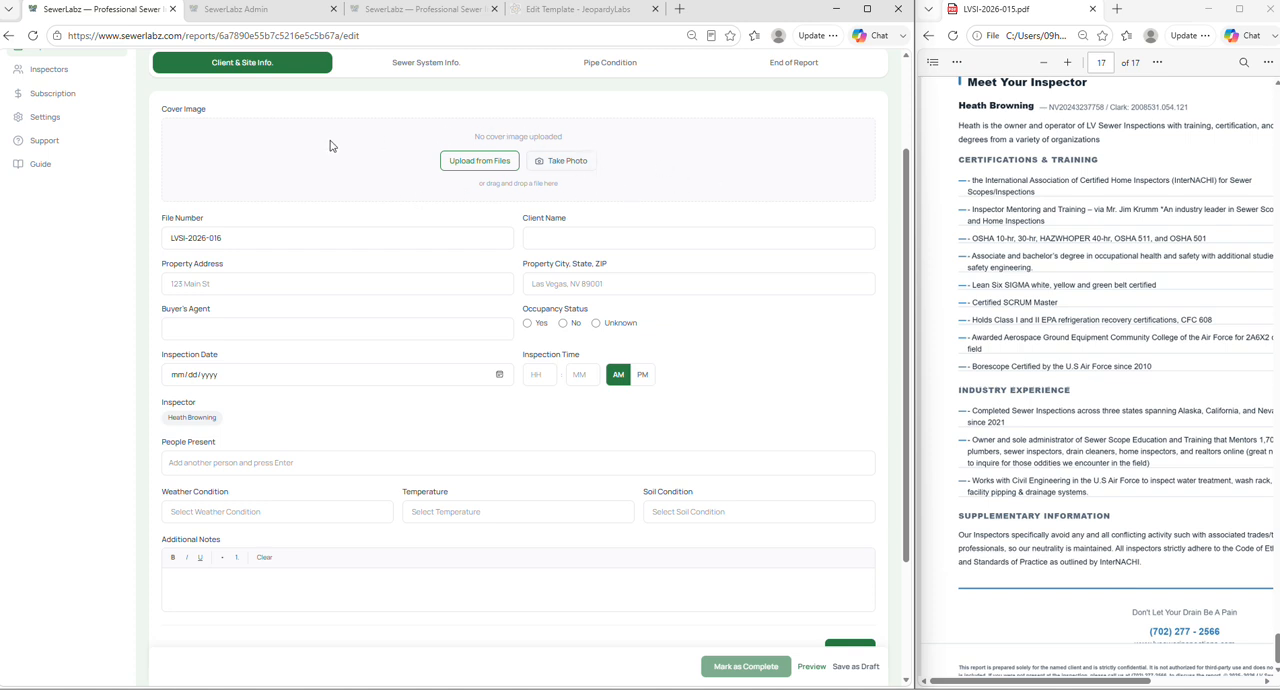
pyautogui.click(237, 238)
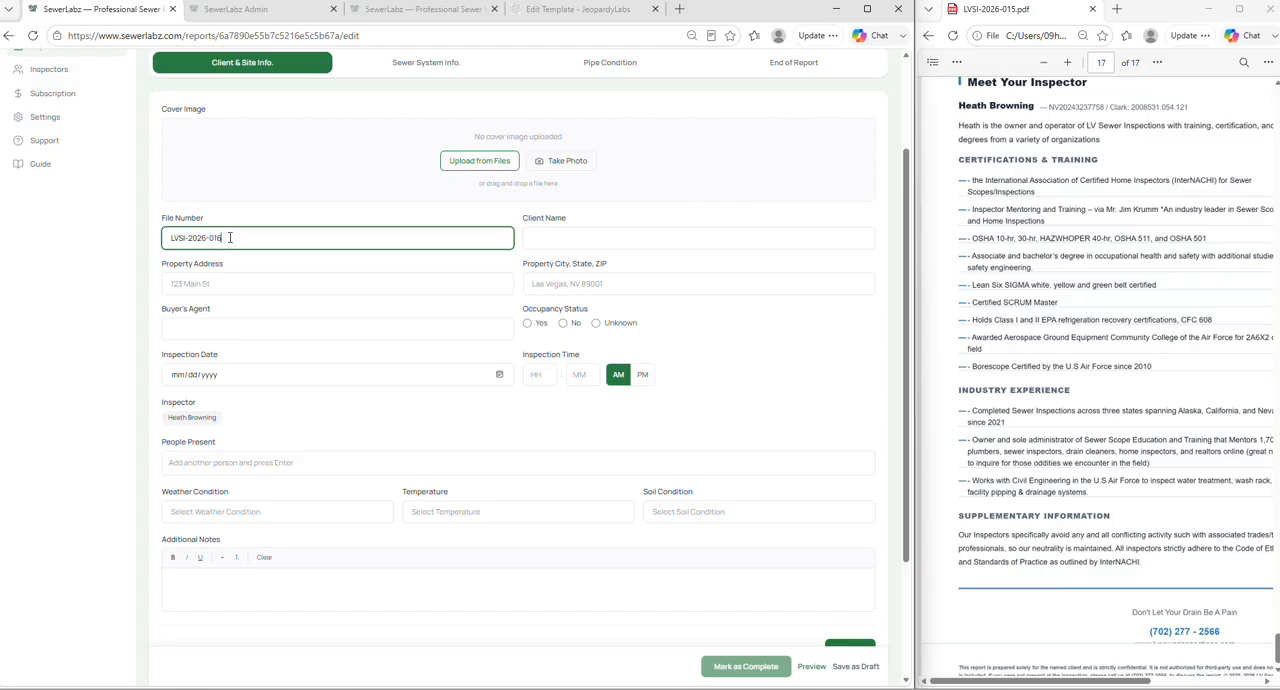
pyautogui.moveTo(218, 237); pyautogui.dragTo(165, 236)
pyautogui.click(574, 236)
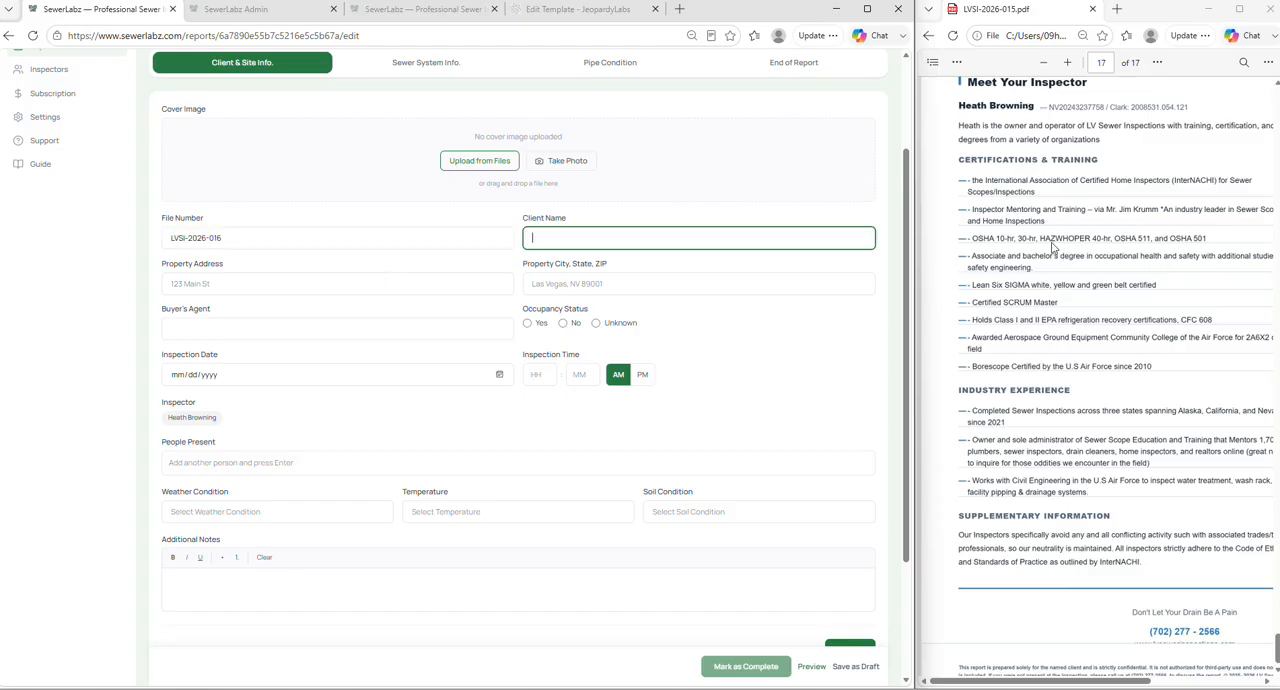
# - Widen the sample report PDF's window and go back to its cover page to view the property address heading
pyautogui.moveTo(913, 170); pyautogui.dragTo(668, 170)
pyautogui.scroll(5, 1228, 306)
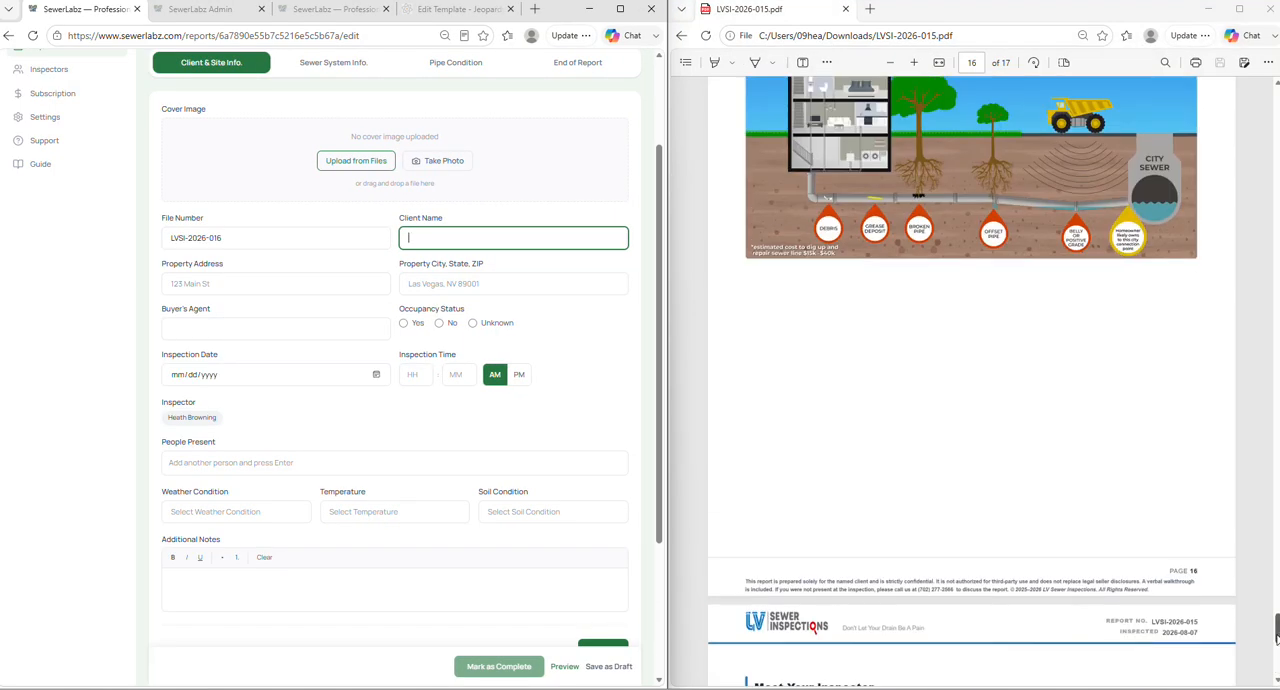
pyautogui.moveTo(1276, 625); pyautogui.dragTo(1230, 101)
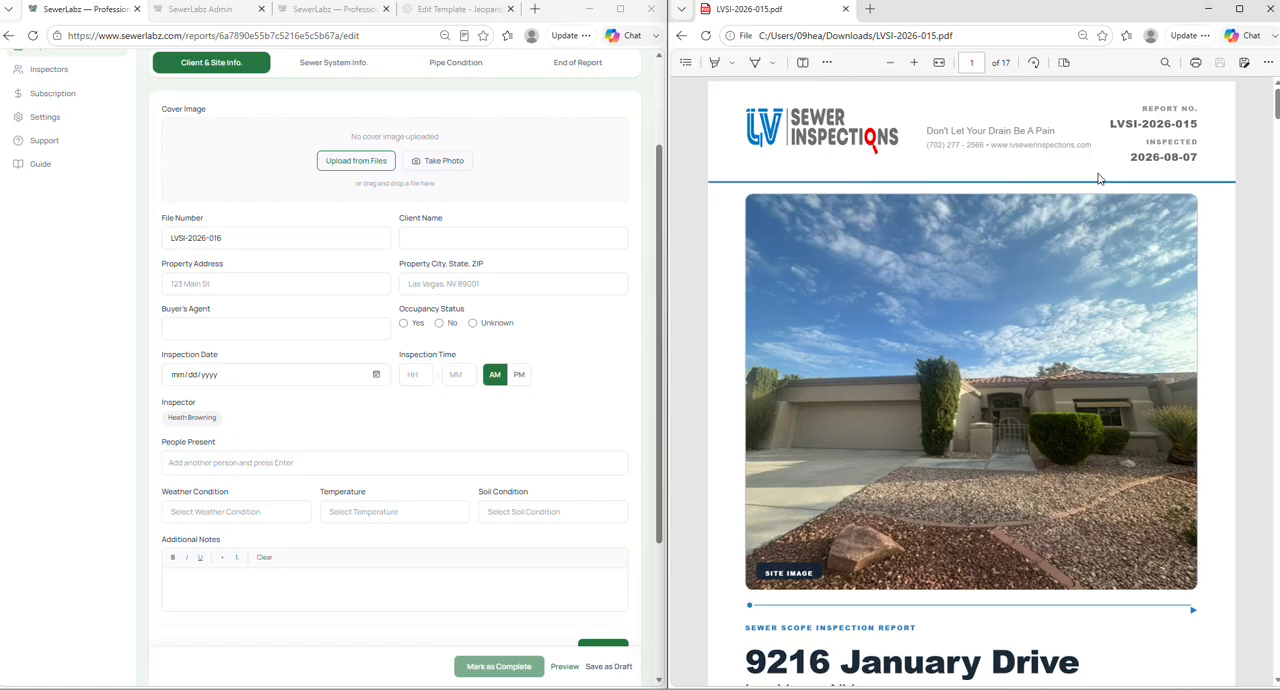
pyautogui.scroll(-4, 995, 350)
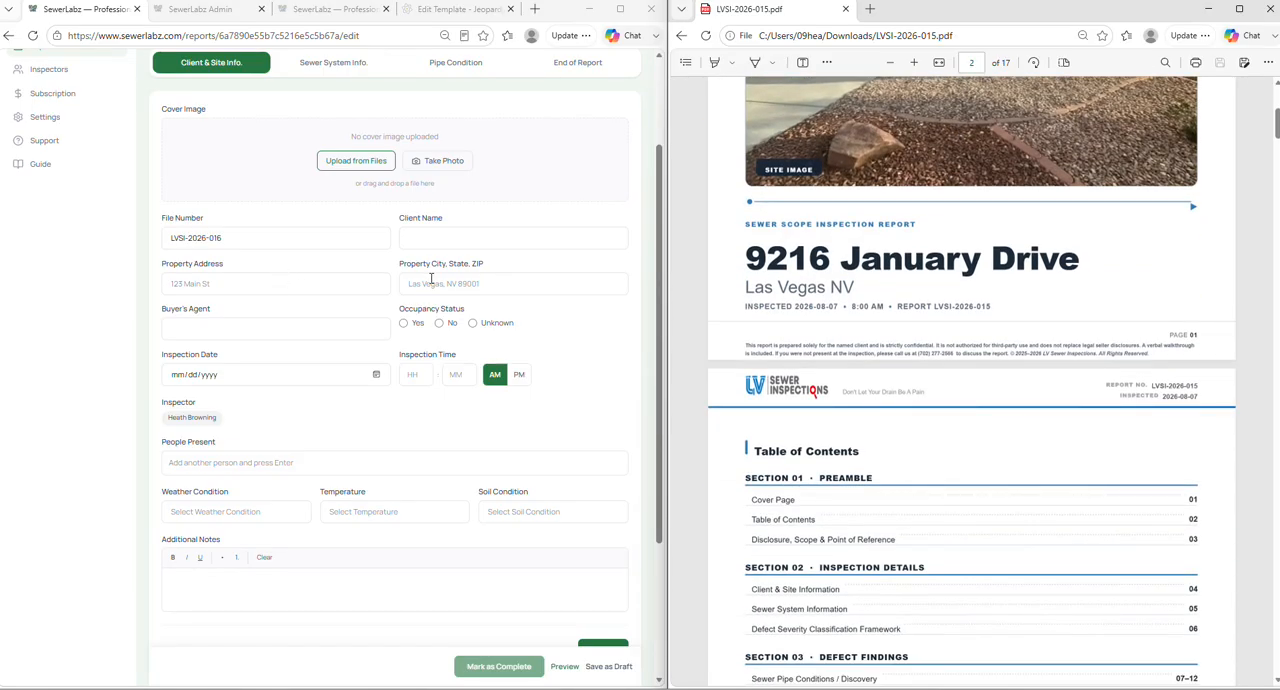
# - Look at the Property Address and Buyer's Agent fields and find the Client & Site Information page in the sample PDF
pyautogui.click(338, 286)
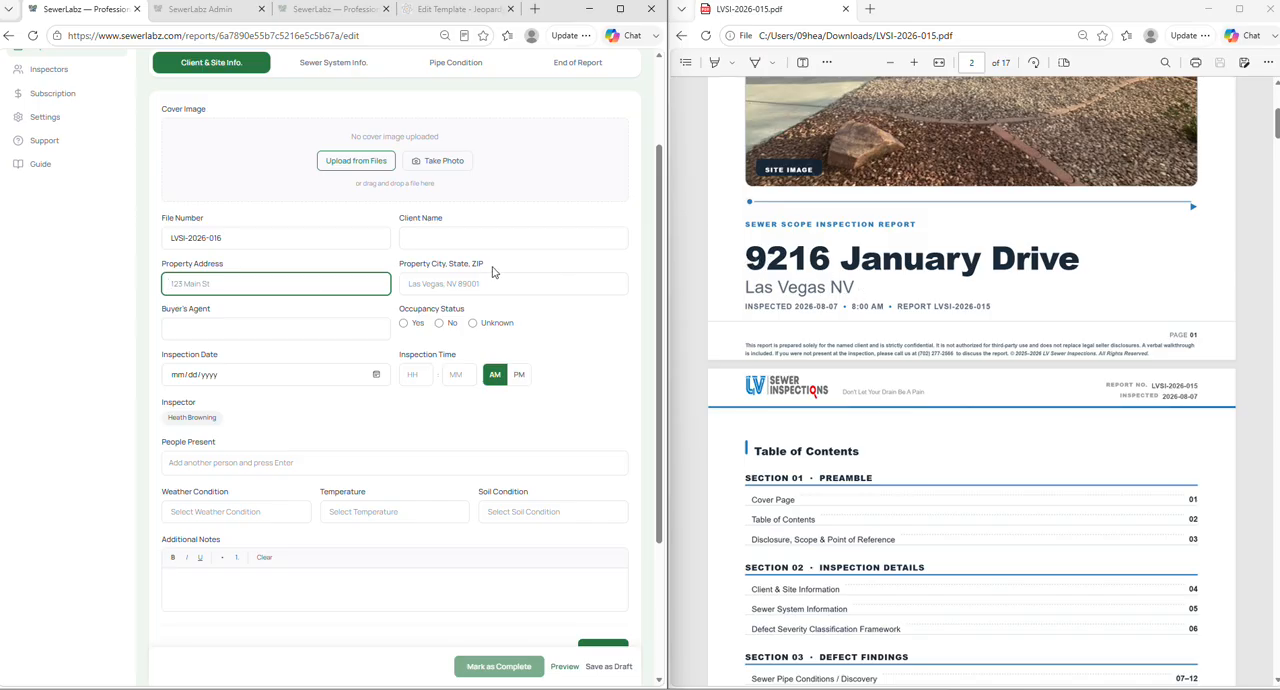
pyautogui.scroll(-1, 400, 268)
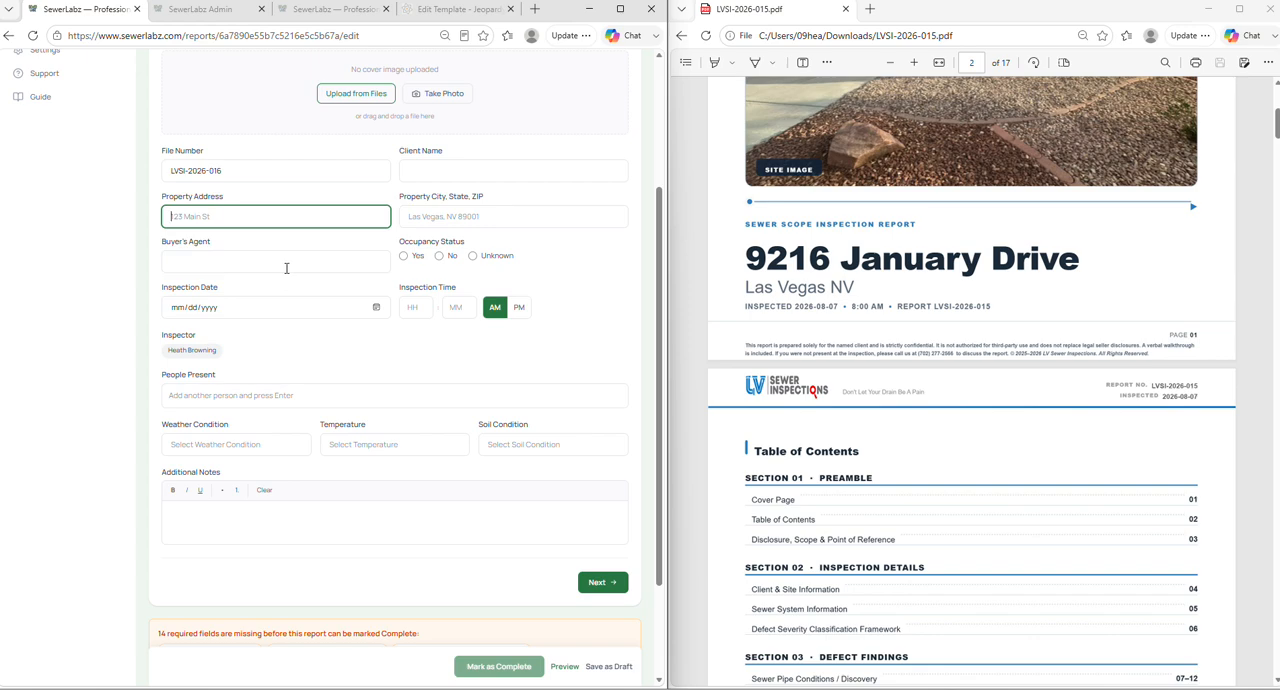
pyautogui.click(284, 264)
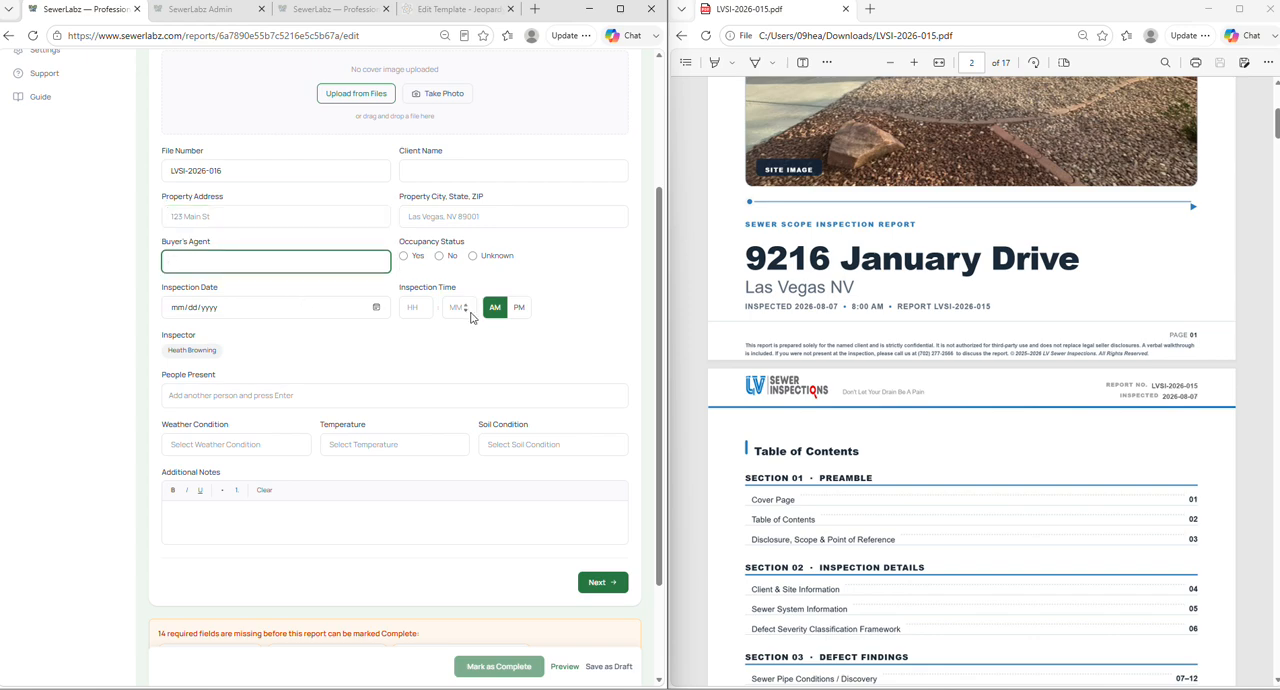
pyautogui.scroll(-15, 830, 327)
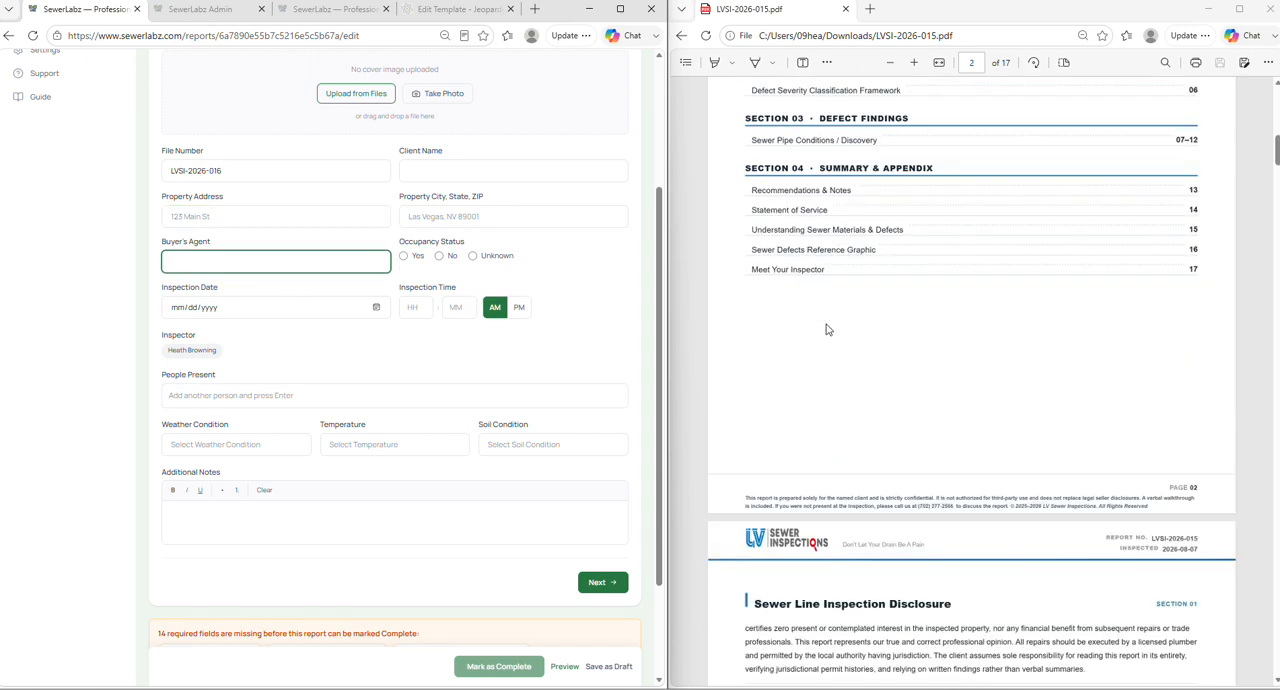
pyautogui.scroll(-5, 832, 327)
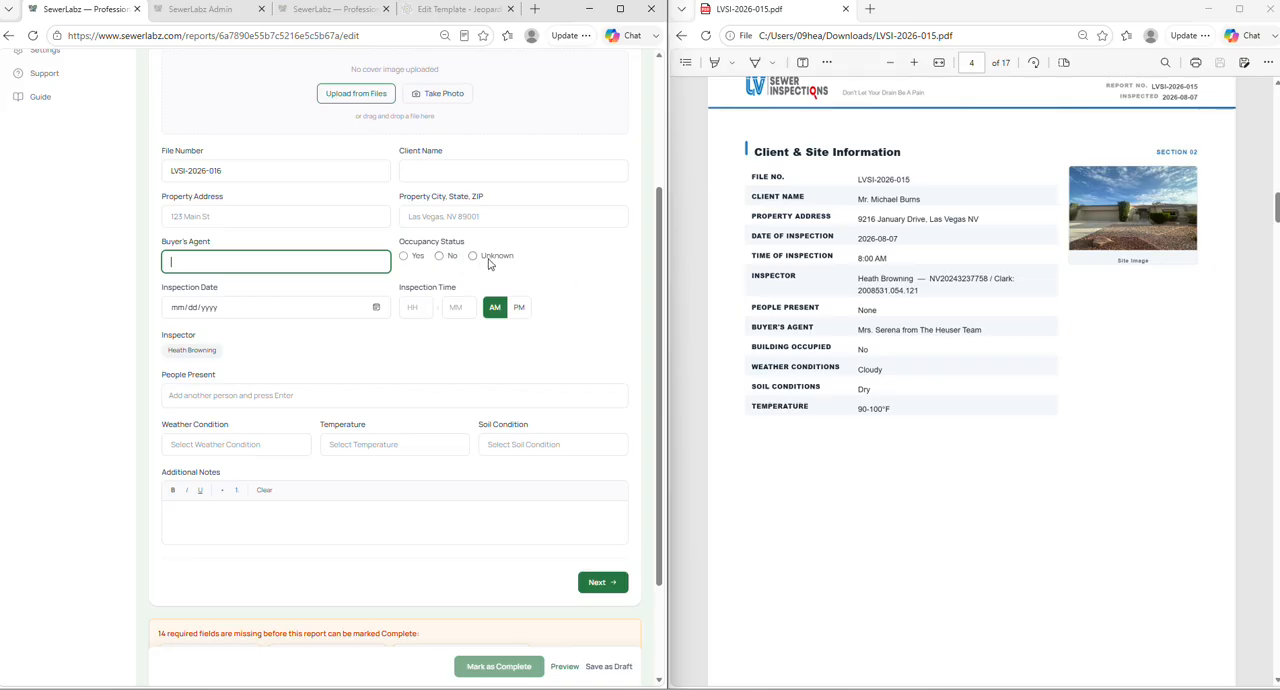
# - View the Inspection Date calendar and close it without picking a date
pyautogui.click(297, 306)
pyautogui.click(376, 309)
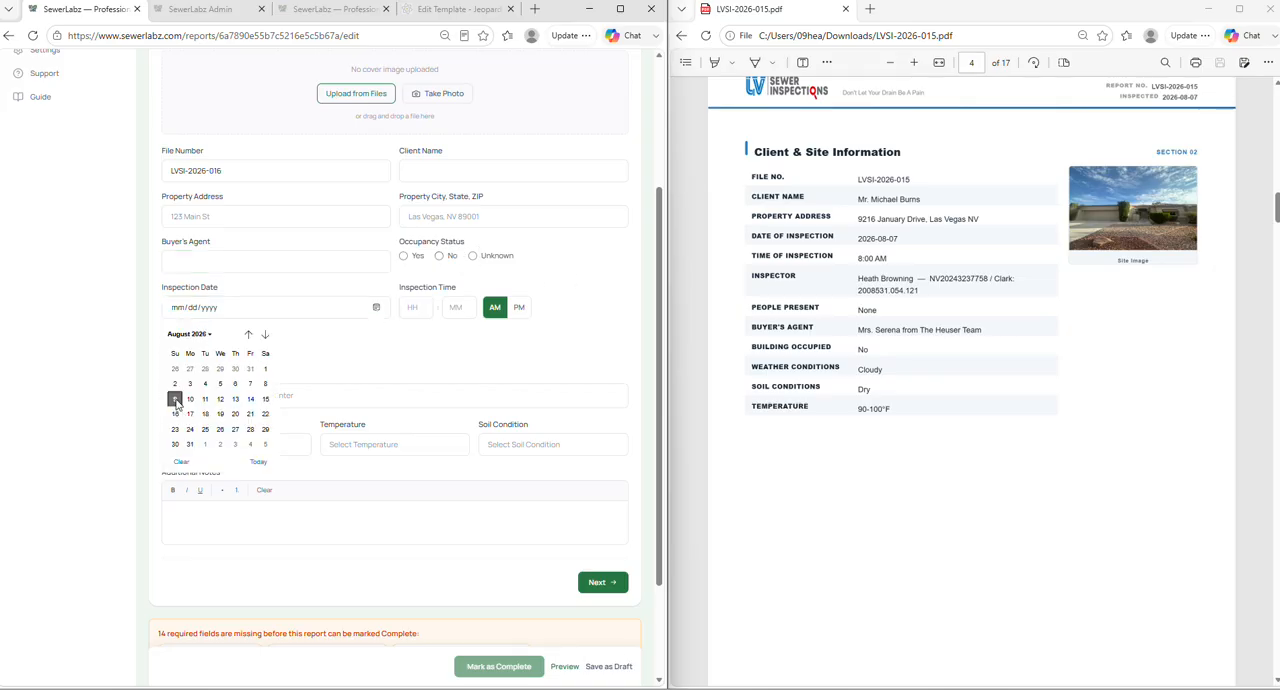
pyautogui.click(330, 340)
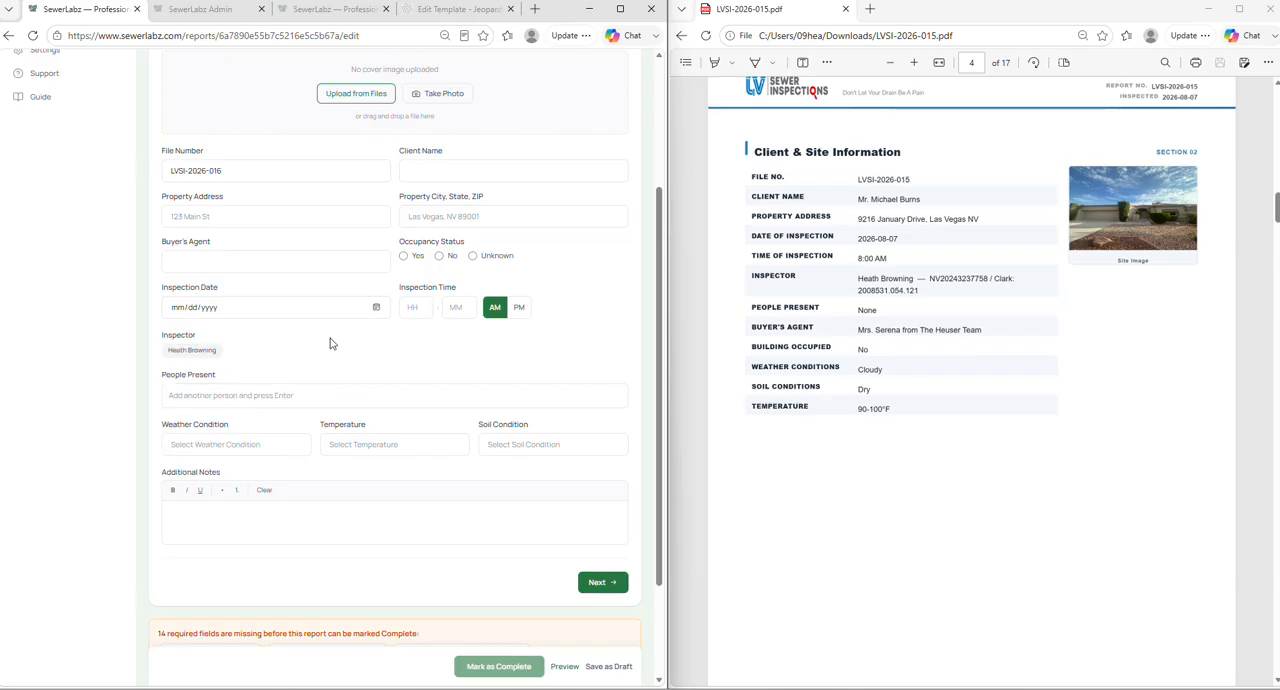
# - Set the Inspection Time to PM and assign the listed inspector to the report
pyautogui.click(517, 313)
pyautogui.click(497, 313)
pyautogui.click(520, 313)
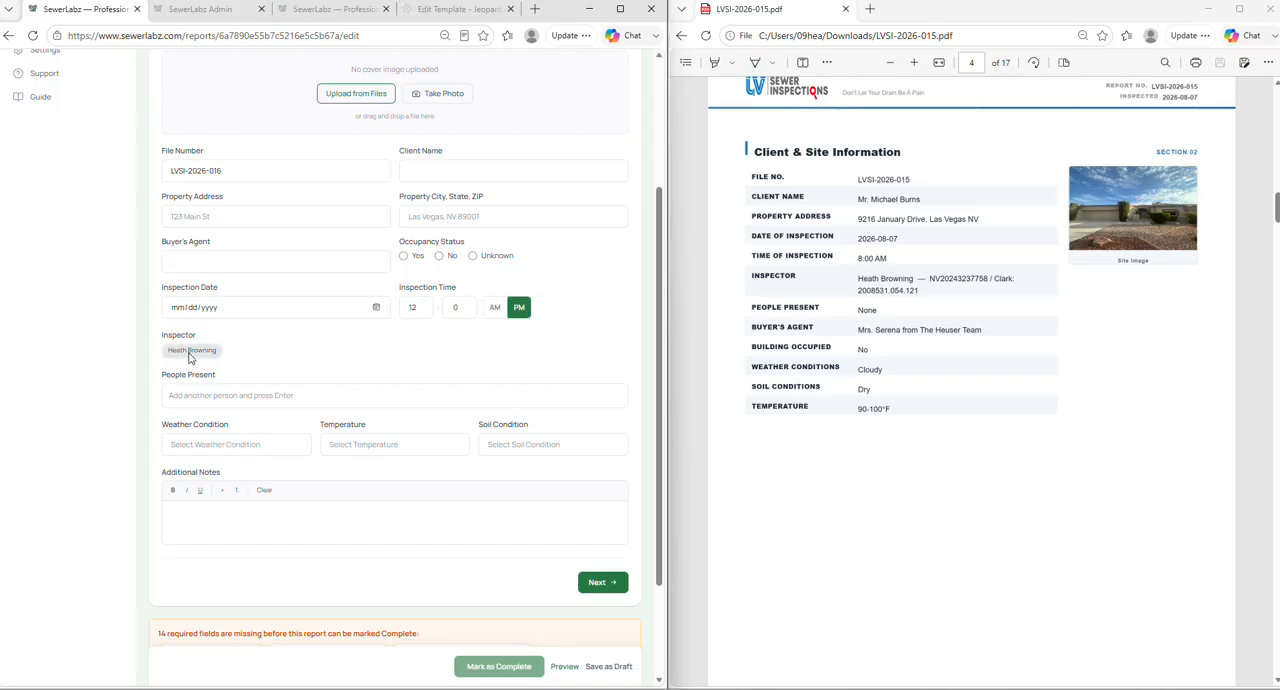
pyautogui.scroll(-3, 200, 350)
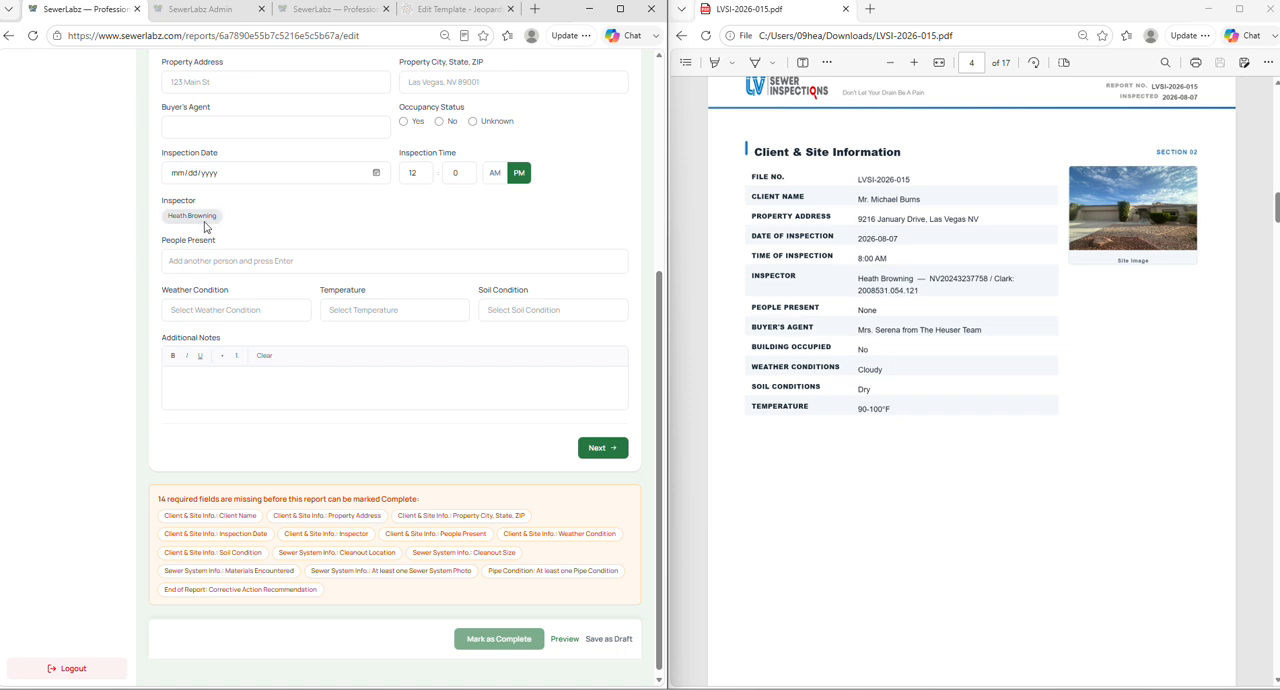
pyautogui.click(205, 217)
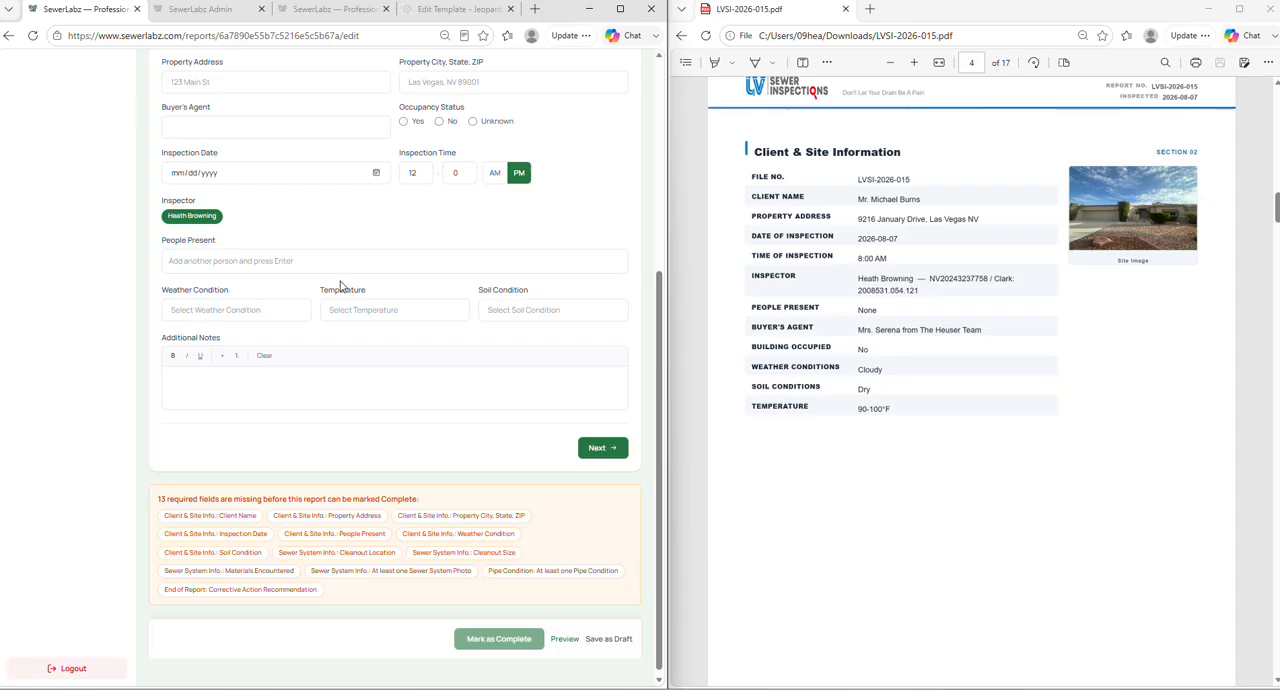
# - Review the People Present choices and add the custom entry "Sheetrock"
pyautogui.click(262, 266)
pyautogui.scroll(-1, 271, 300)
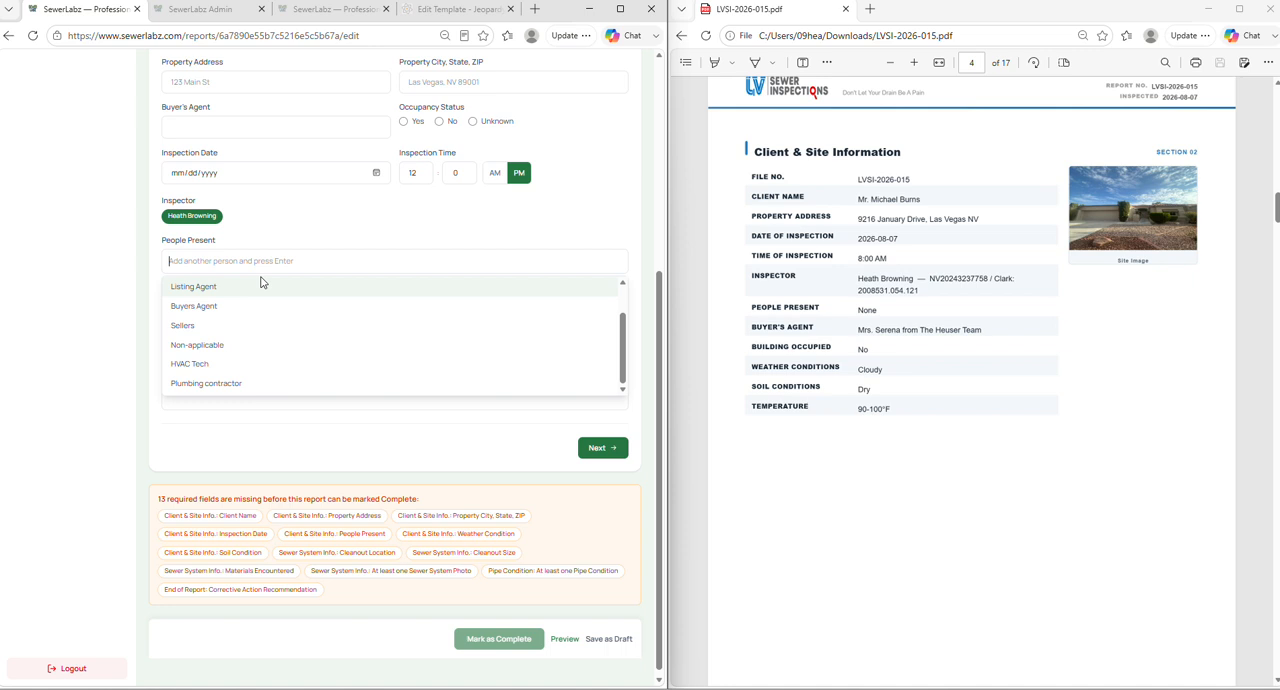
pyautogui.write('Sheetrock')
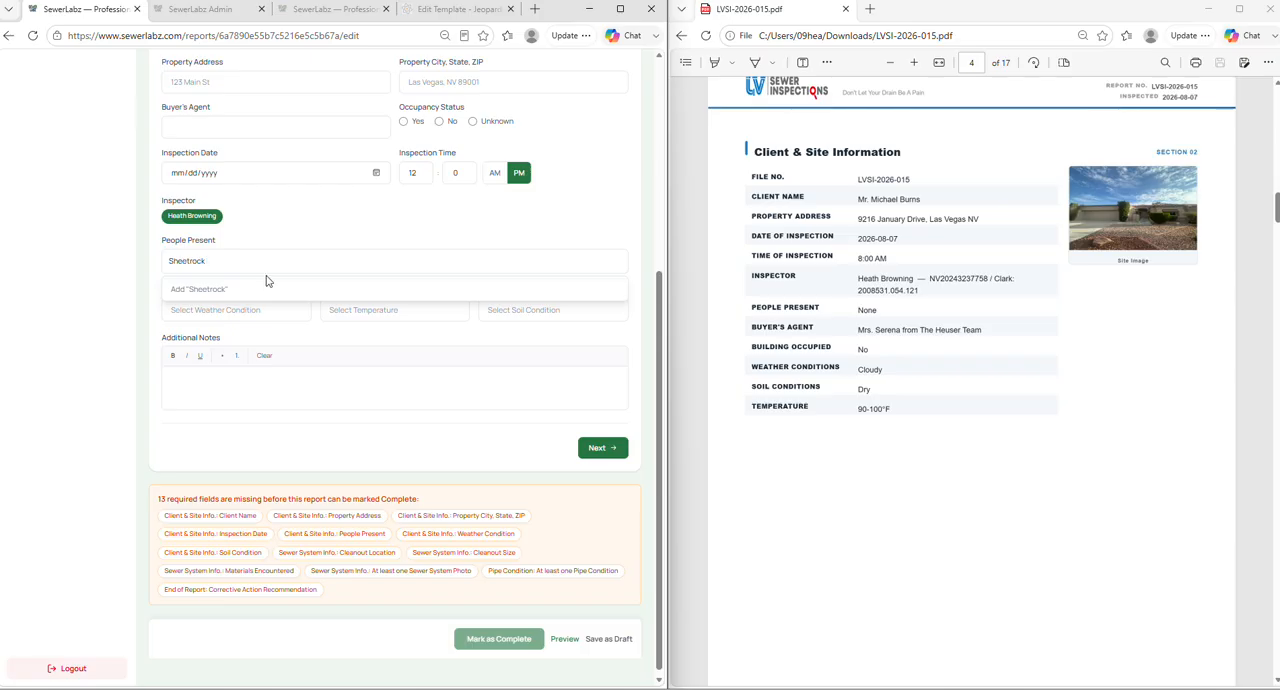
pyautogui.click(142, 287)
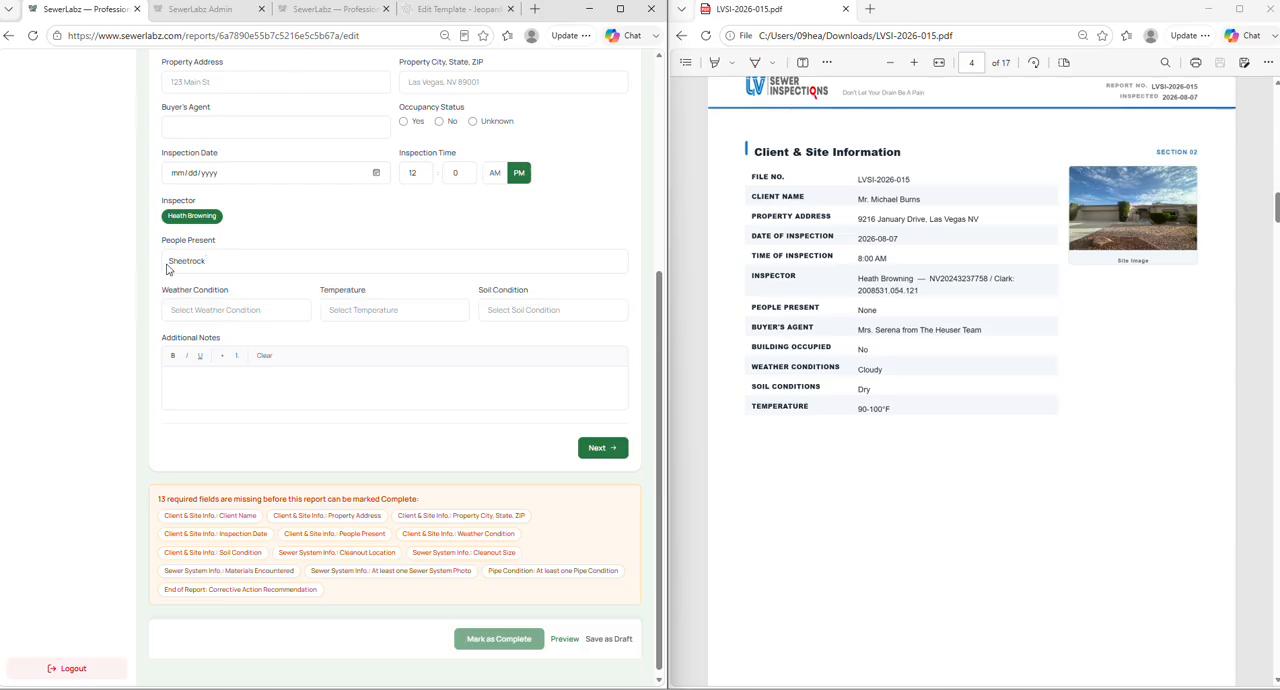
pyautogui.click(264, 266)
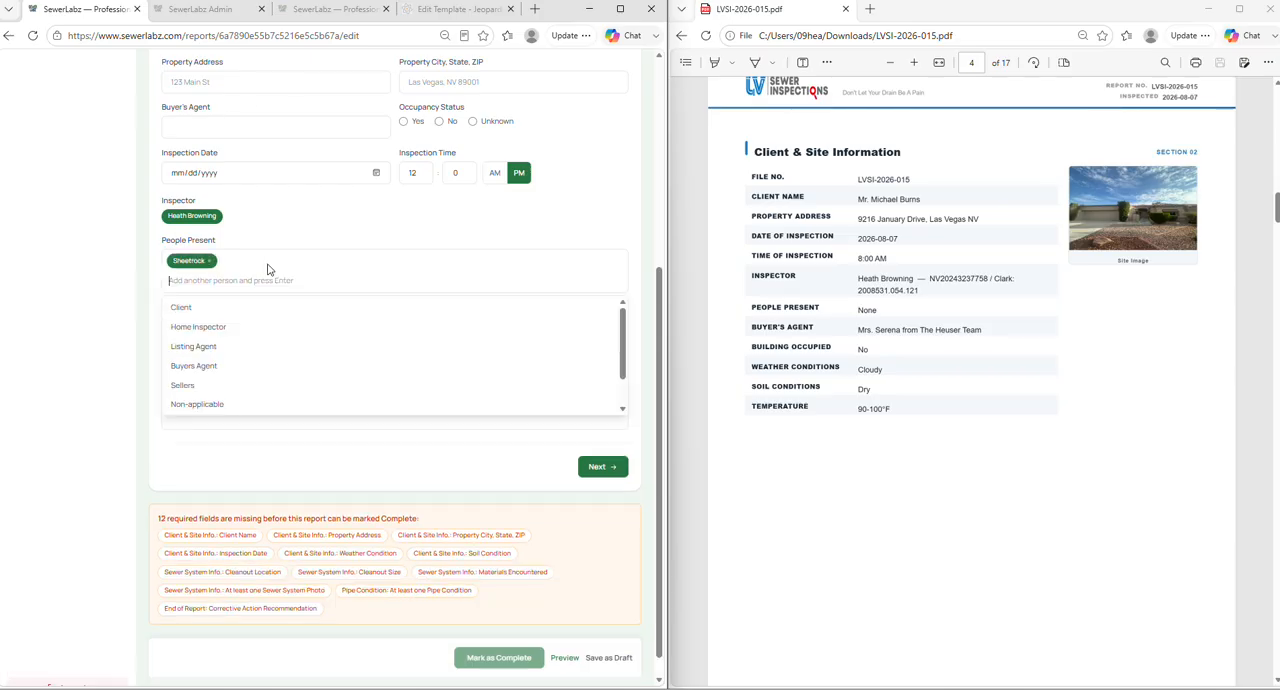
pyautogui.click(75, 295)
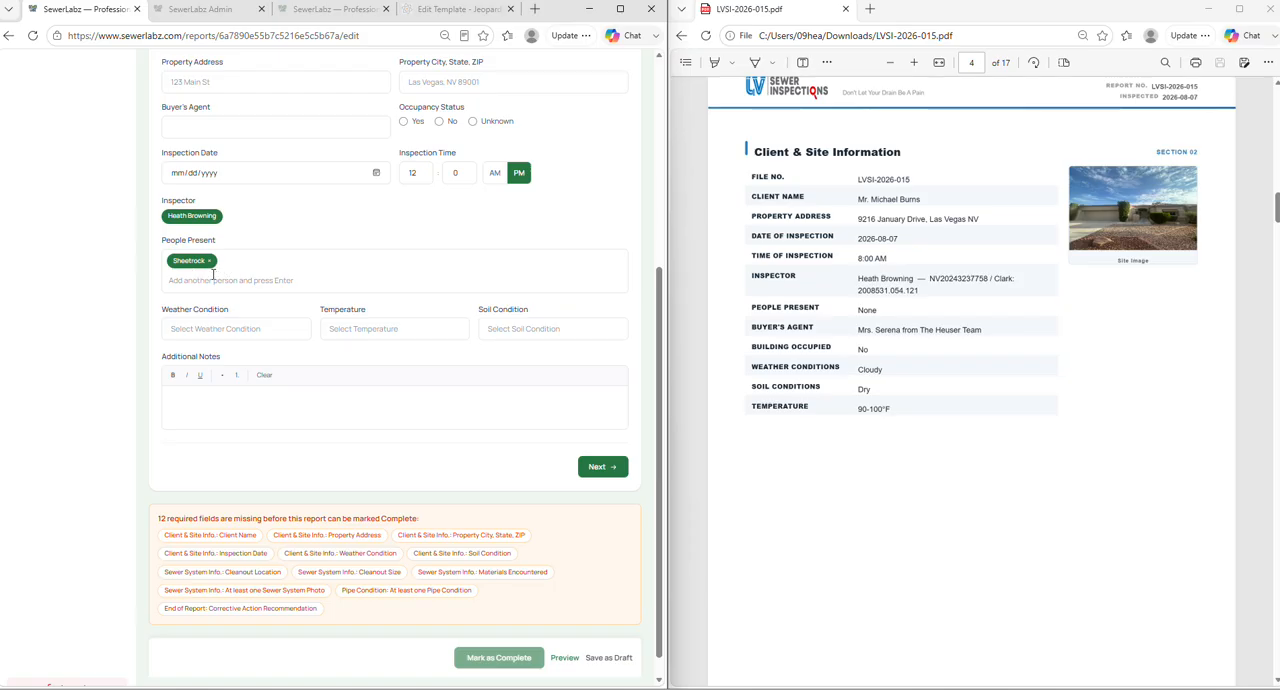
# - Add HVAC Tech, Home Inspector, Client and Buyers Agent to People Present and close the choices
pyautogui.click(232, 281)
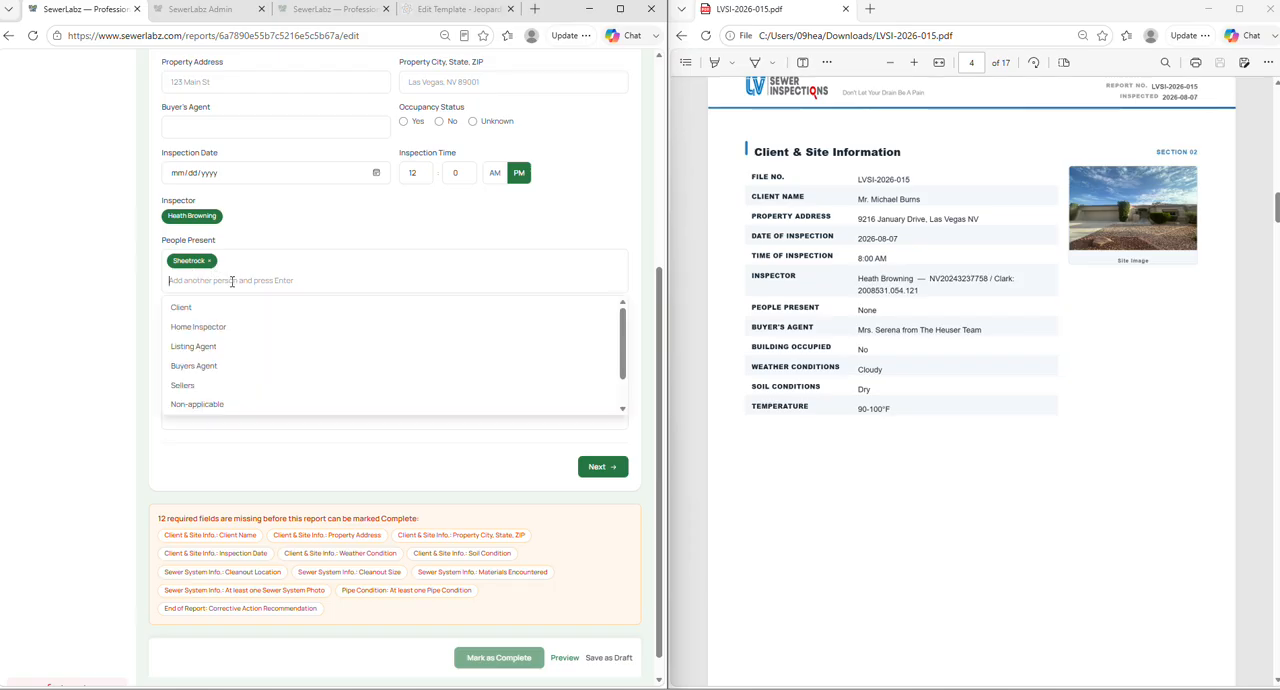
pyautogui.scroll(-1, 307, 371)
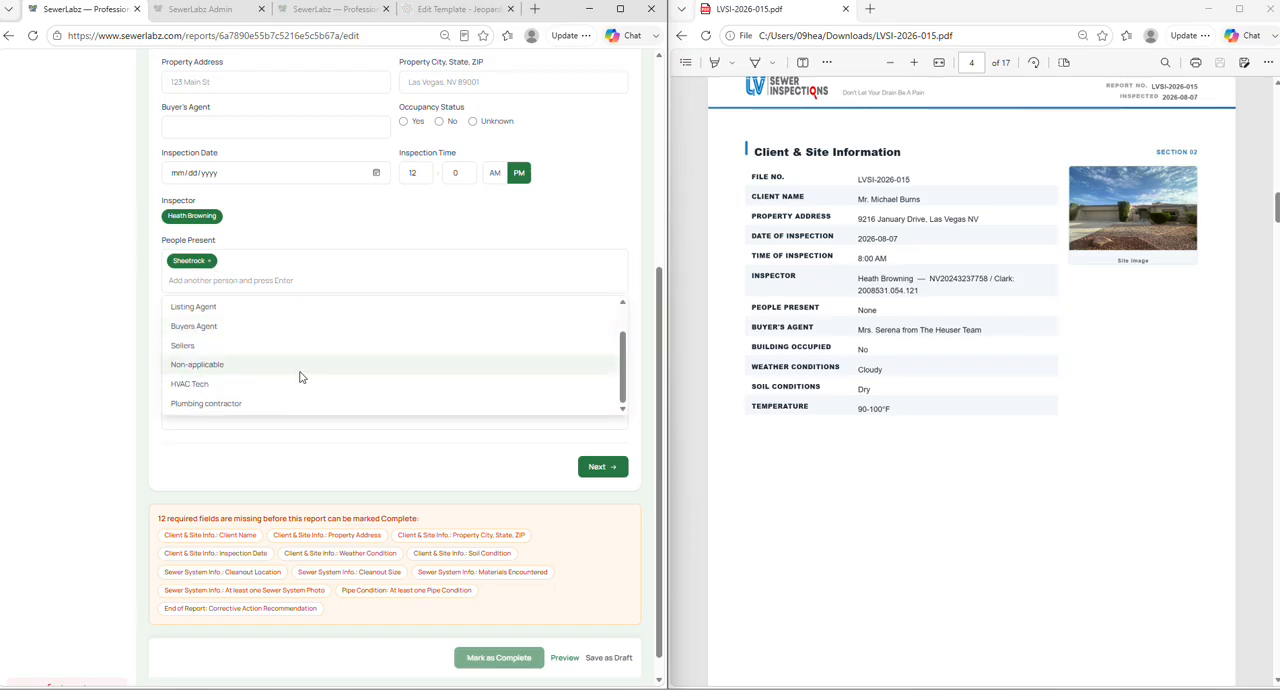
pyautogui.click(290, 386)
pyautogui.scroll(1, 248, 326)
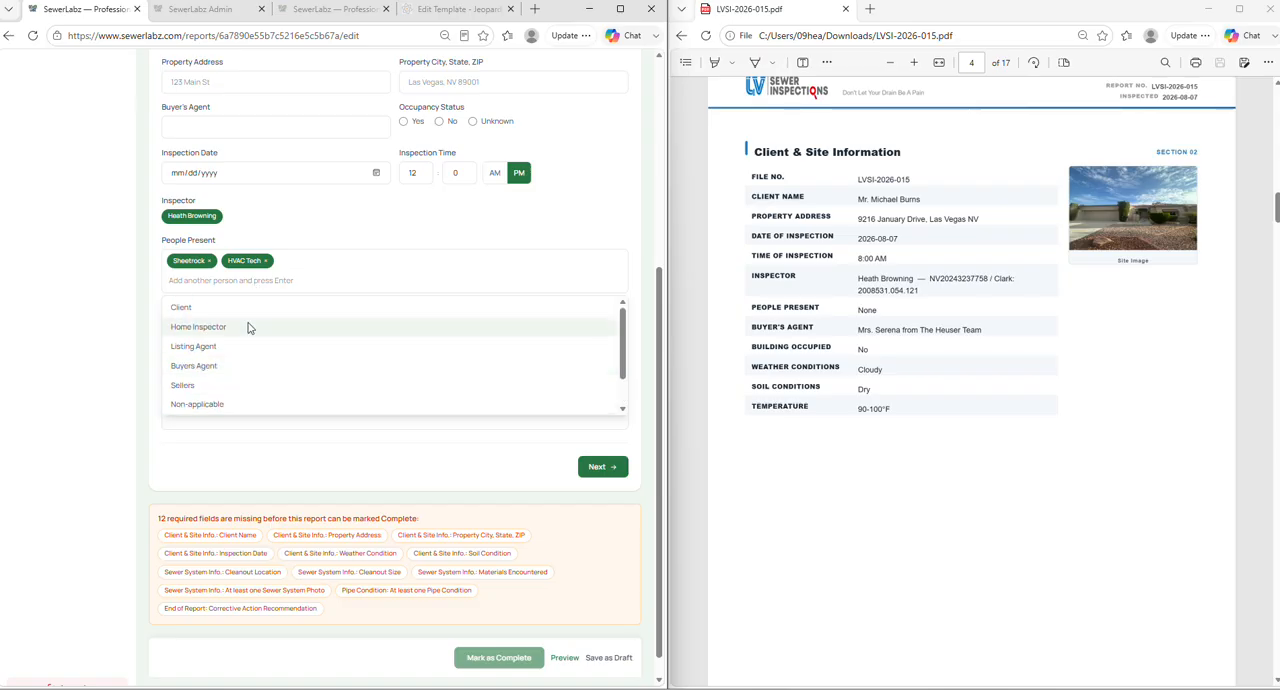
pyautogui.click(250, 327)
pyautogui.click(256, 309)
pyautogui.click(246, 366)
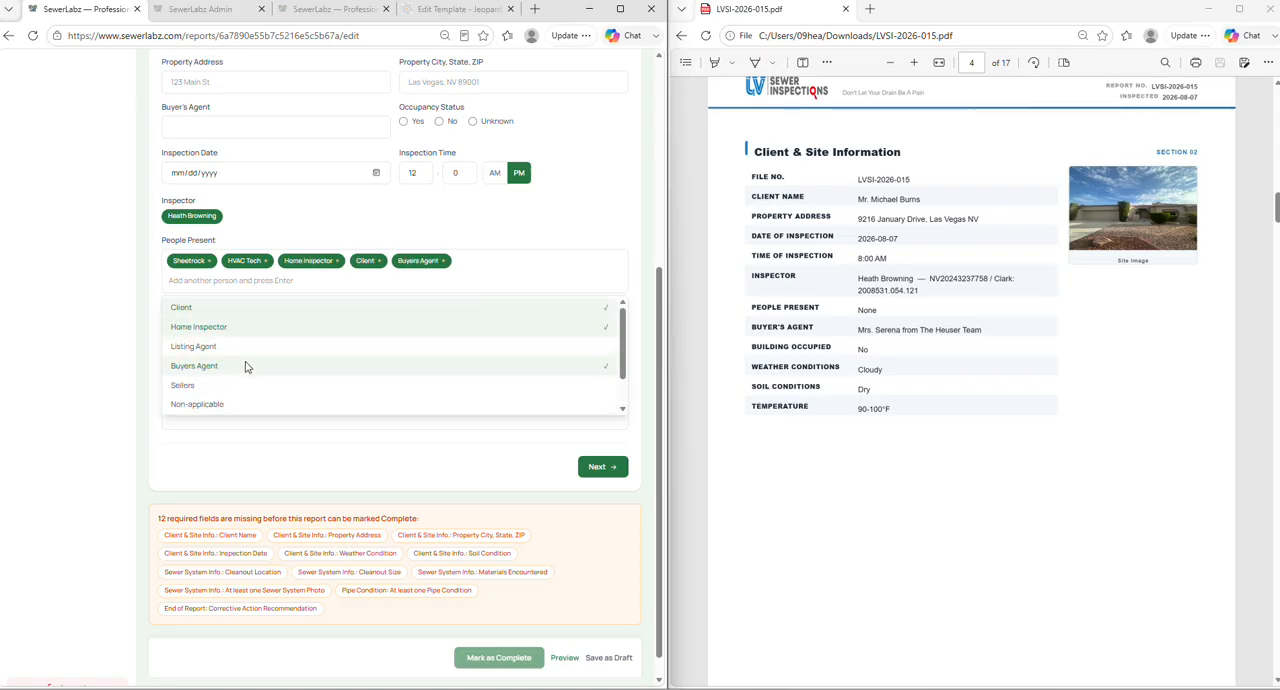
pyautogui.click(103, 309)
# - Look over the choices offered for Weather Condition, Temperature and Soil Condition without selecting any
pyautogui.click(250, 329)
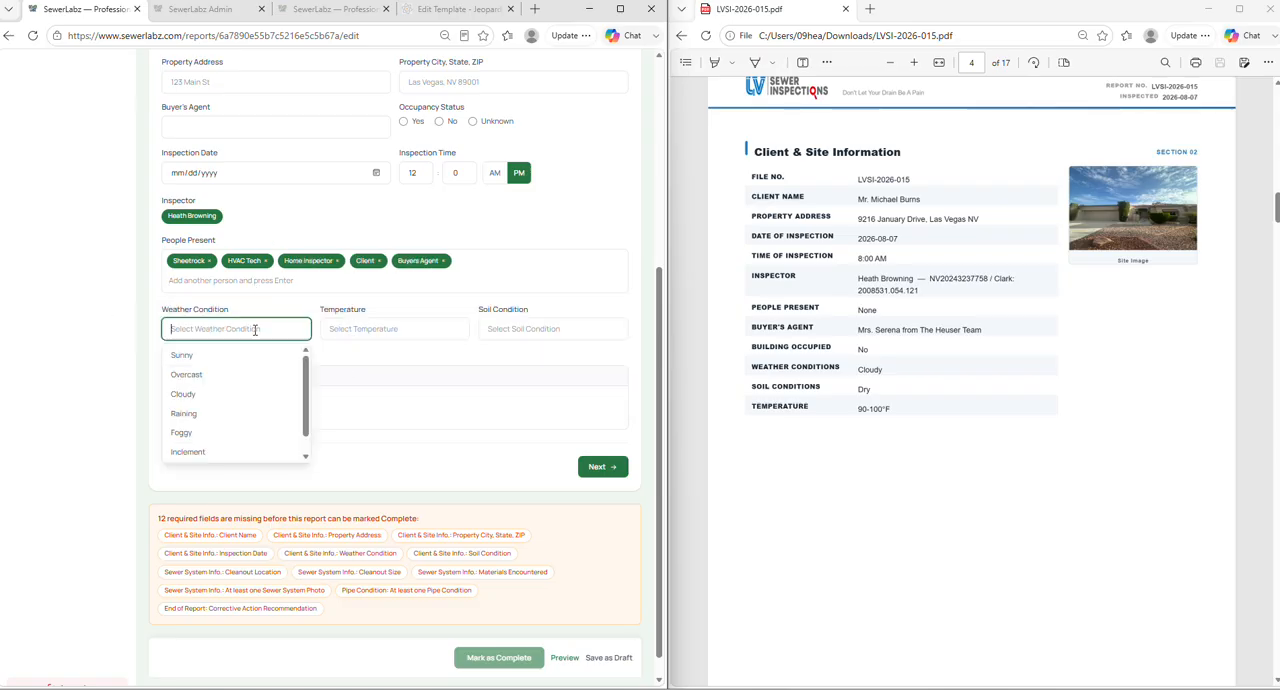
pyautogui.scroll(-1, 263, 378)
pyautogui.scroll(1, 263, 368)
pyautogui.click(390, 329)
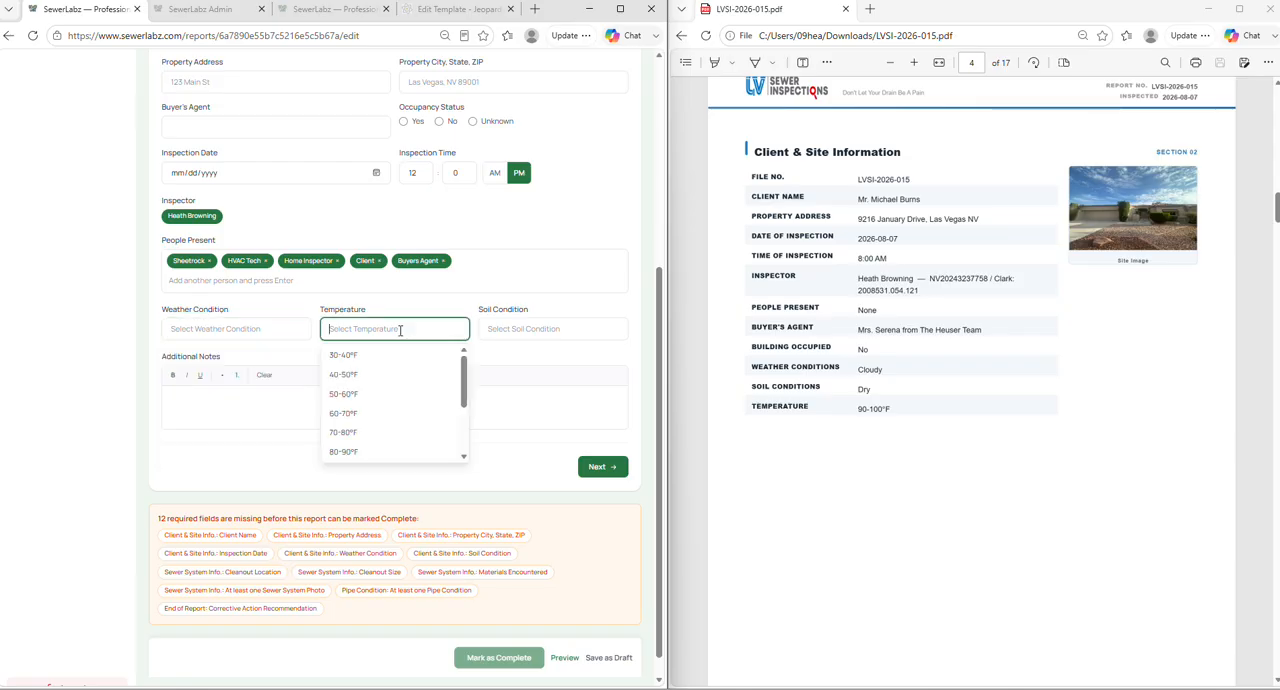
pyautogui.scroll(-1, 380, 412)
pyautogui.scroll(1, 380, 412)
pyautogui.click(506, 333)
pyautogui.scroll(-1, 510, 350)
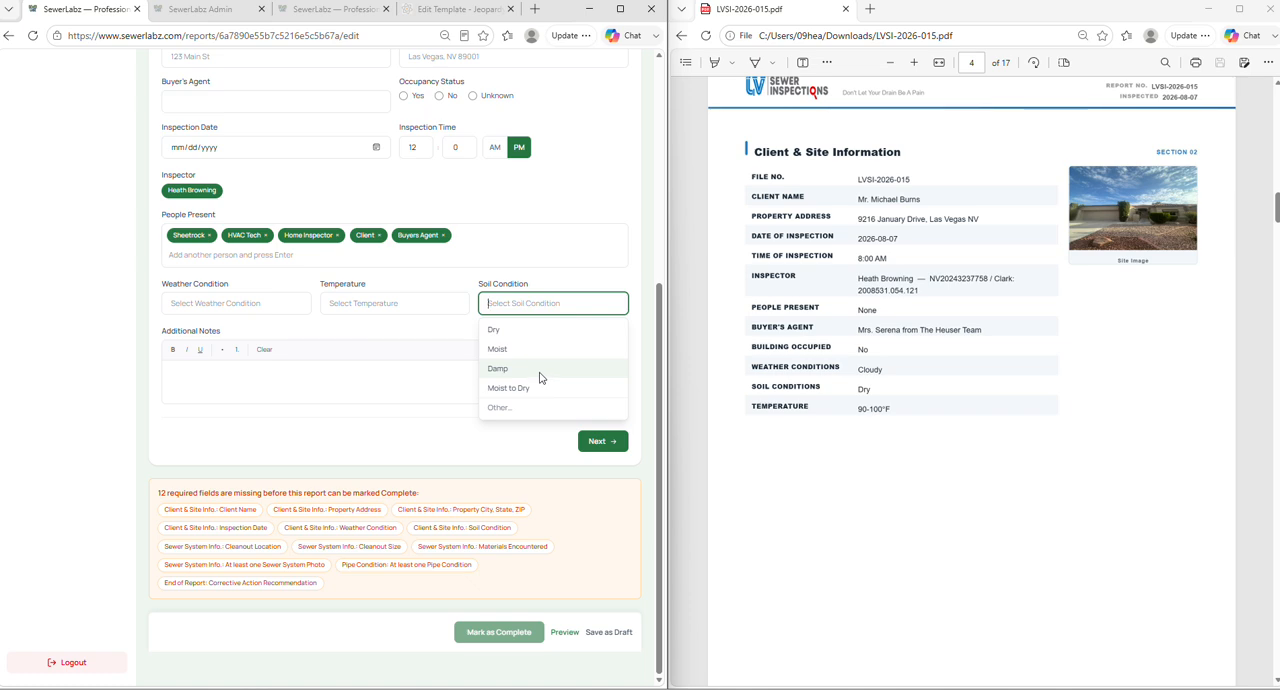
# - Close the Soil Condition choices and look over the Additional Notes area and the other Client & Site Info. fields
pyautogui.click(82, 336)
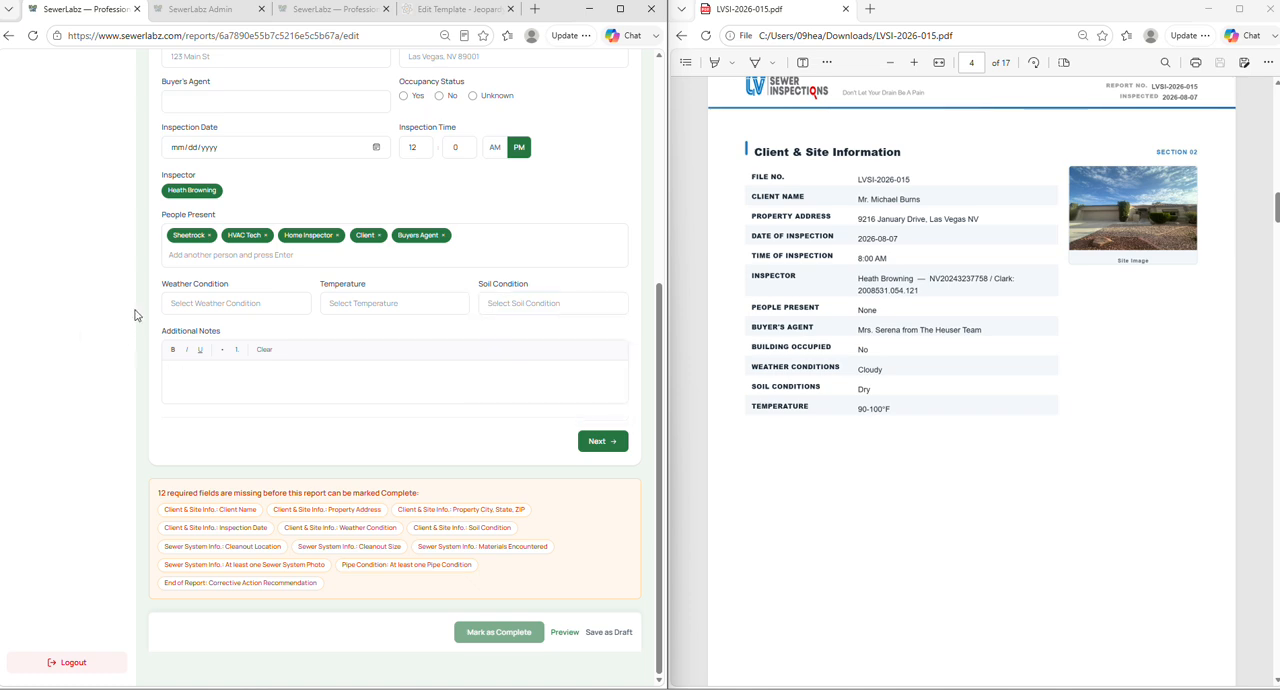
pyautogui.click(173, 332)
pyautogui.moveTo(157, 338); pyautogui.dragTo(260, 342)
pyautogui.click(86, 322)
pyautogui.scroll(3, 540, 415)
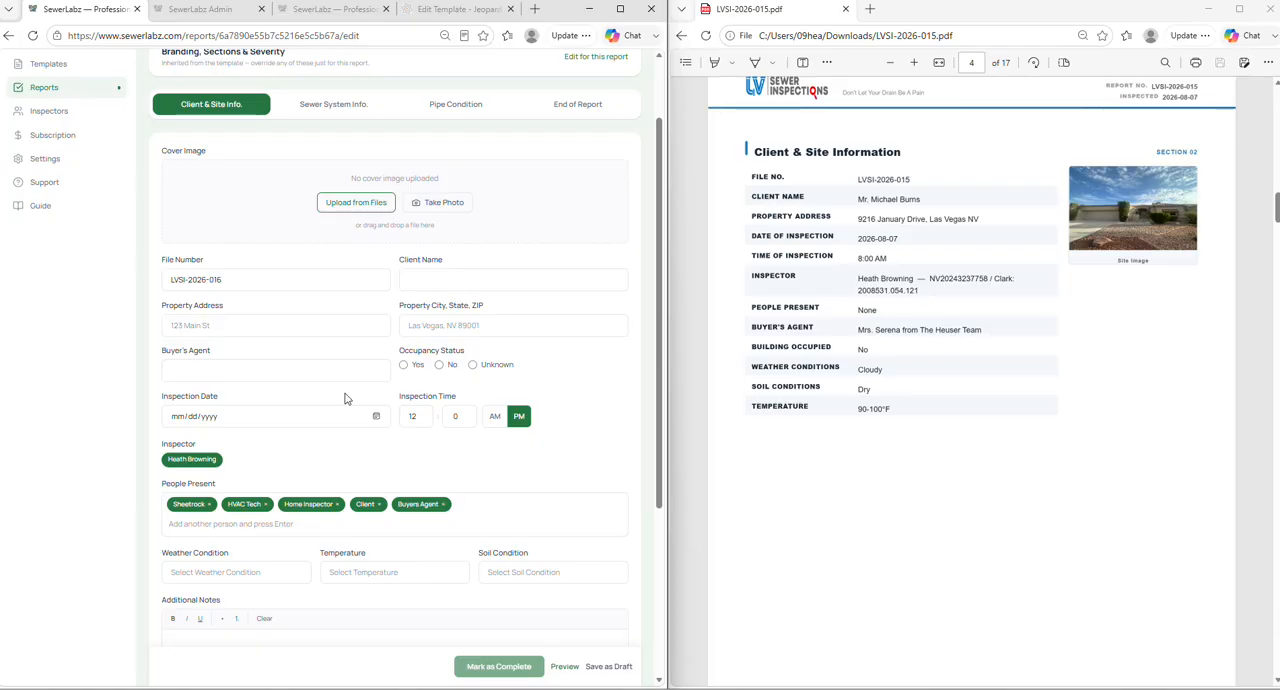
pyautogui.scroll(-3, 200, 240)
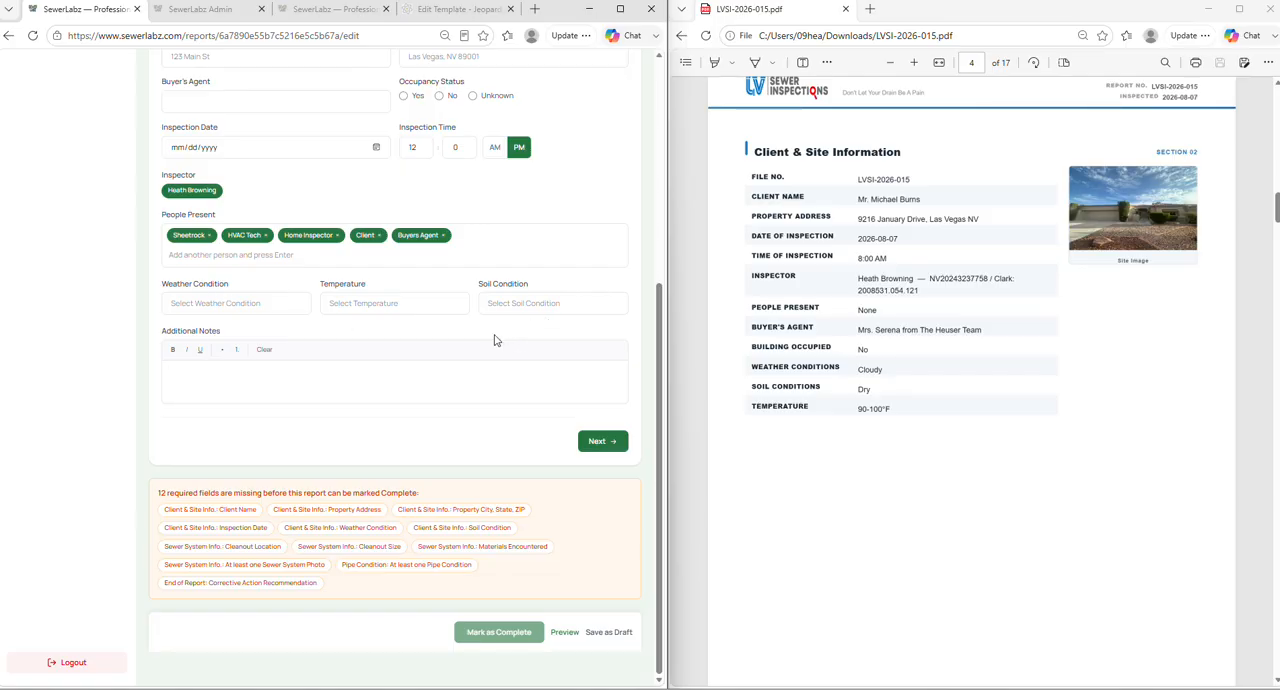
# - Bring the sample PDF to its Sewer System Information page and open the report's Sewer System Info. section
pyautogui.scroll(-3, 1150, 420)
pyautogui.scroll(3, 924, 372)
pyautogui.scroll(-5, 924, 372)
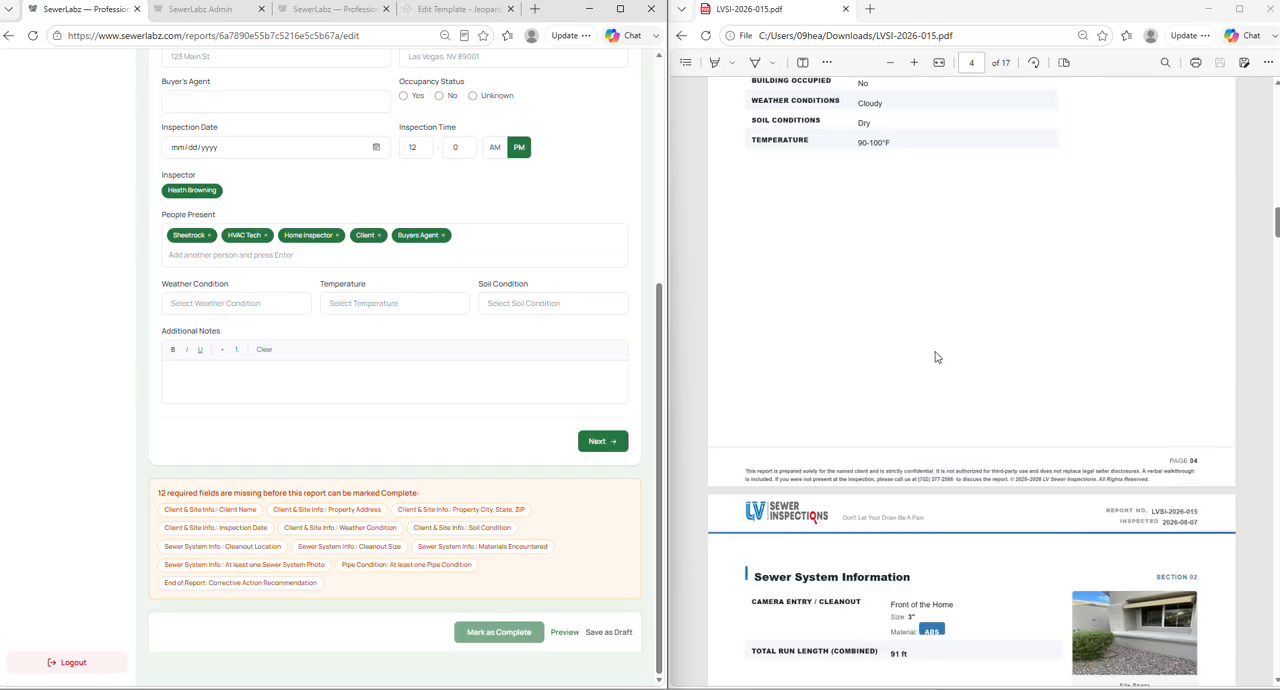
pyautogui.scroll(4, 363, 389)
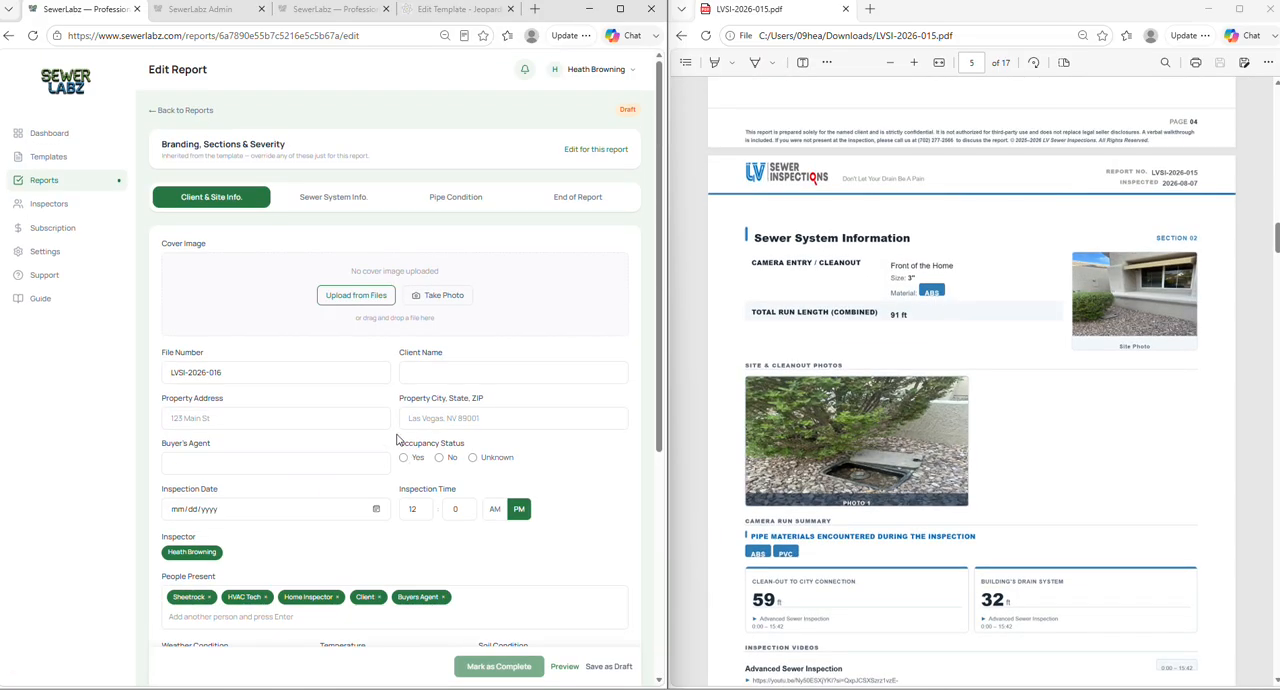
pyautogui.click(312, 199)
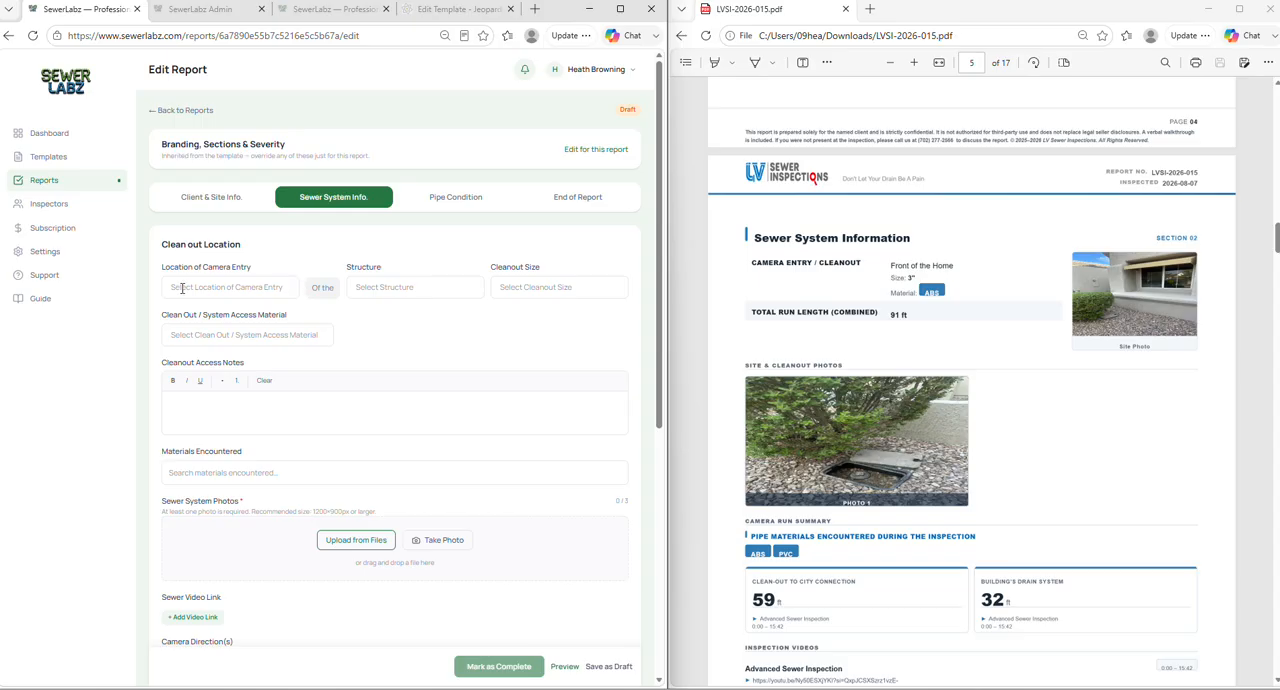
# - Look over the choices offered for Structure and Cleanout Size without selecting any
pyautogui.scroll(-1, 182, 288)
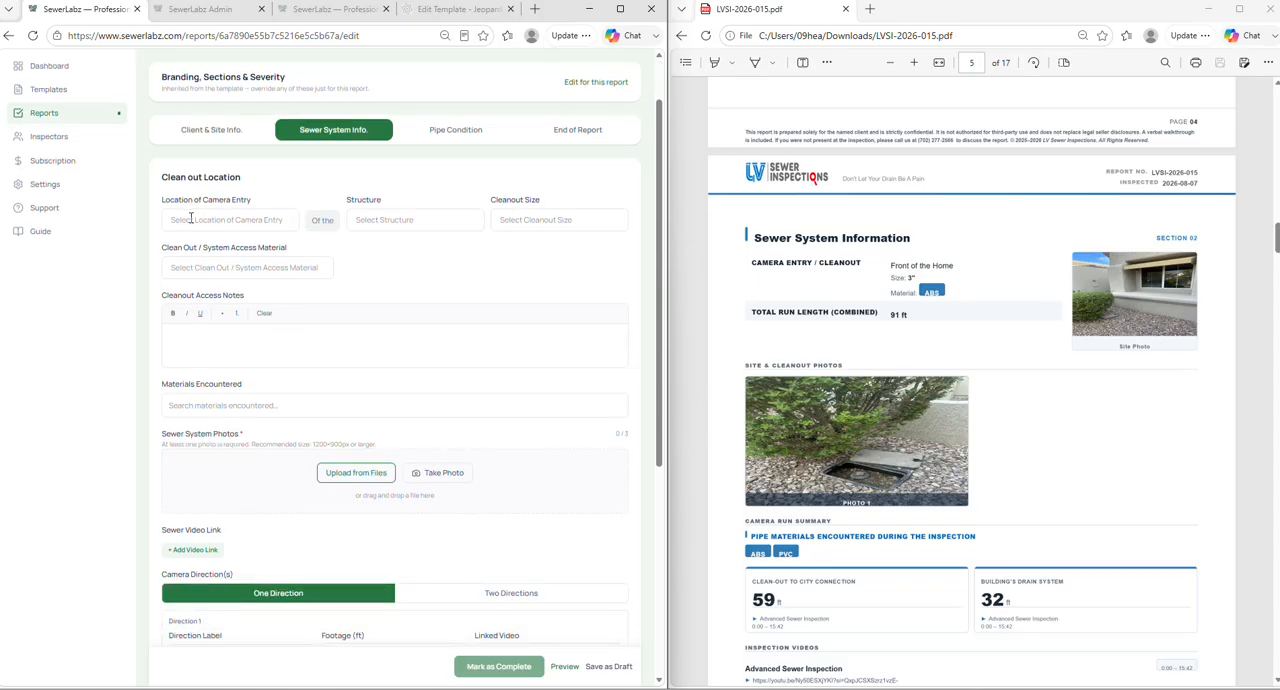
pyautogui.click(411, 221)
pyautogui.scroll(-2, 433, 293)
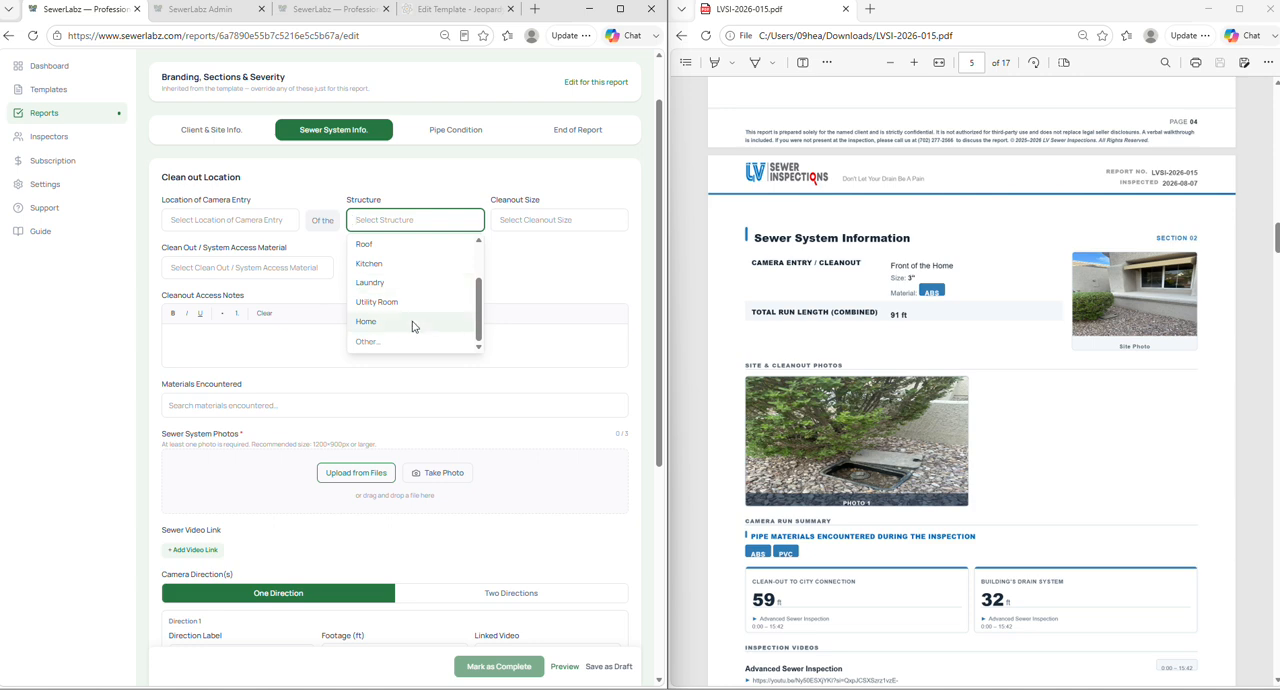
pyautogui.scroll(2, 410, 315)
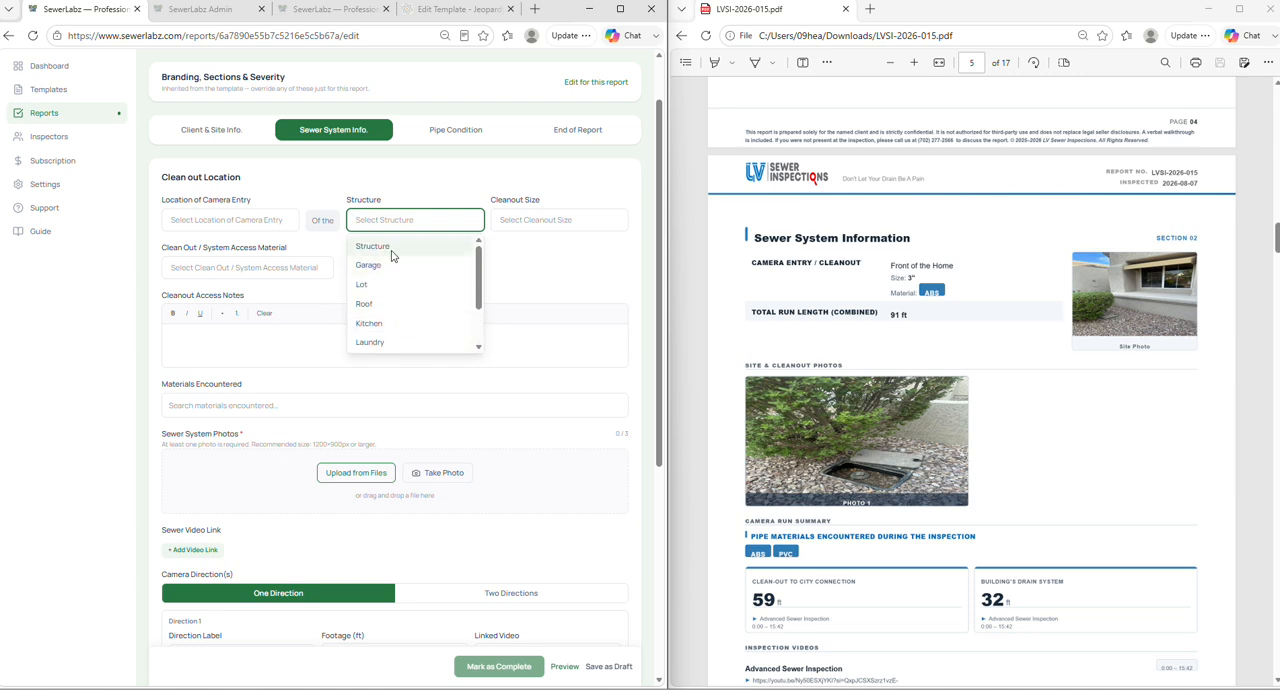
pyautogui.click(566, 219)
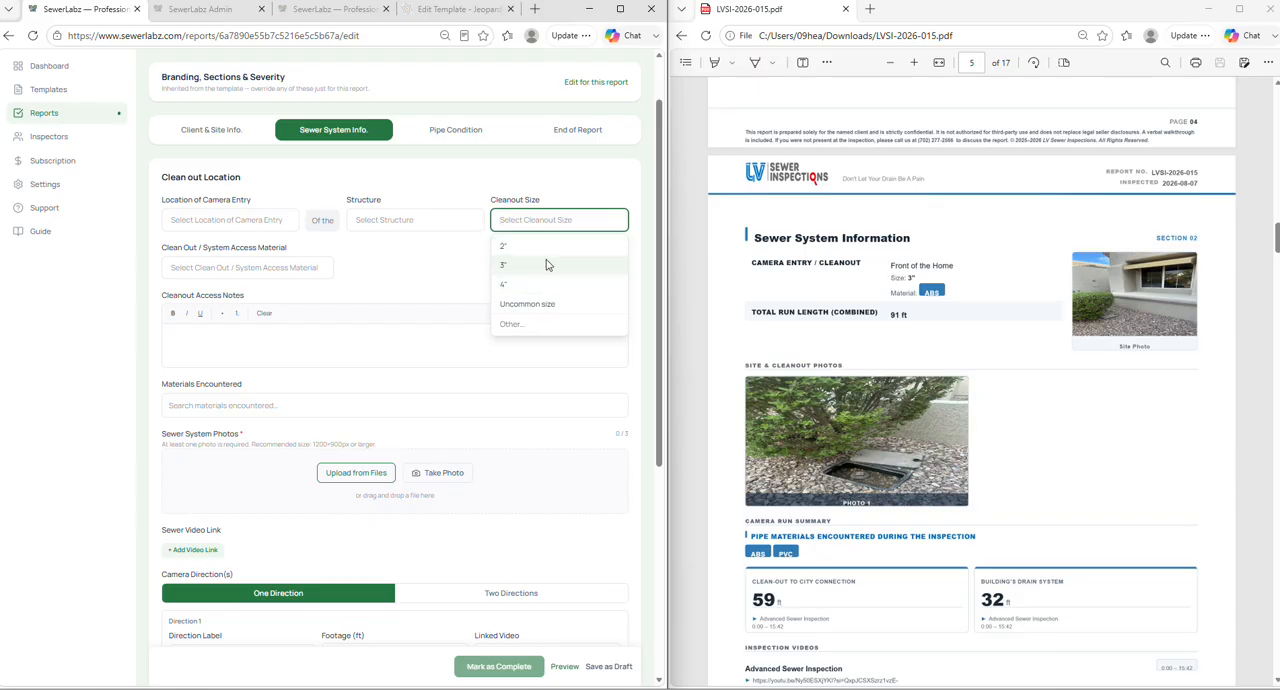
pyautogui.click(443, 258)
# - Review the full list of Clean Out / System Access Material choices and close it without selecting any
pyautogui.click(278, 268)
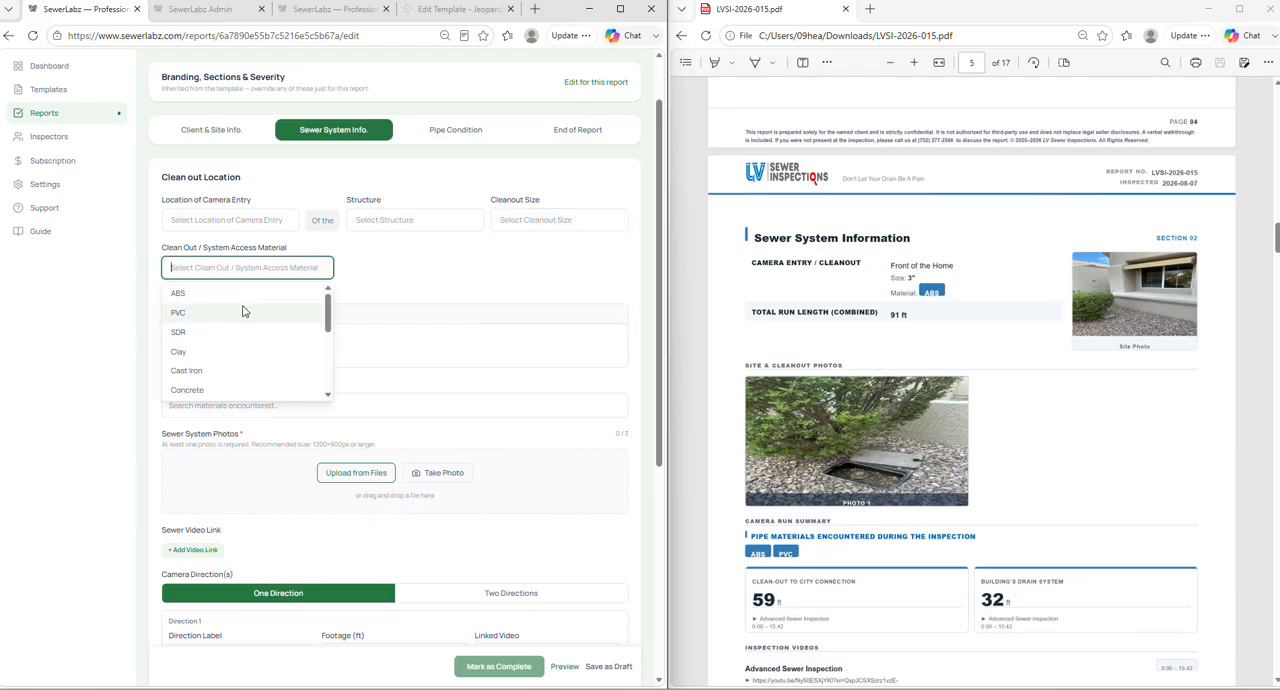
pyautogui.scroll(-5, 245, 310)
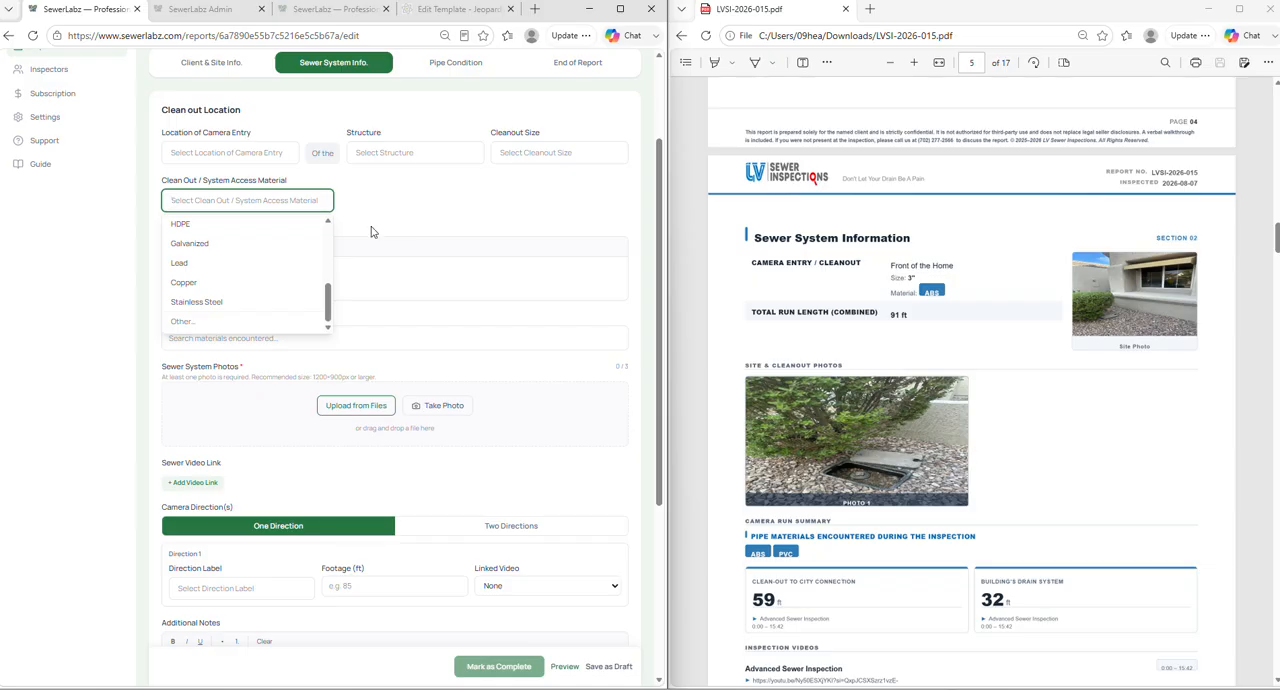
pyautogui.scroll(2, 440, 250)
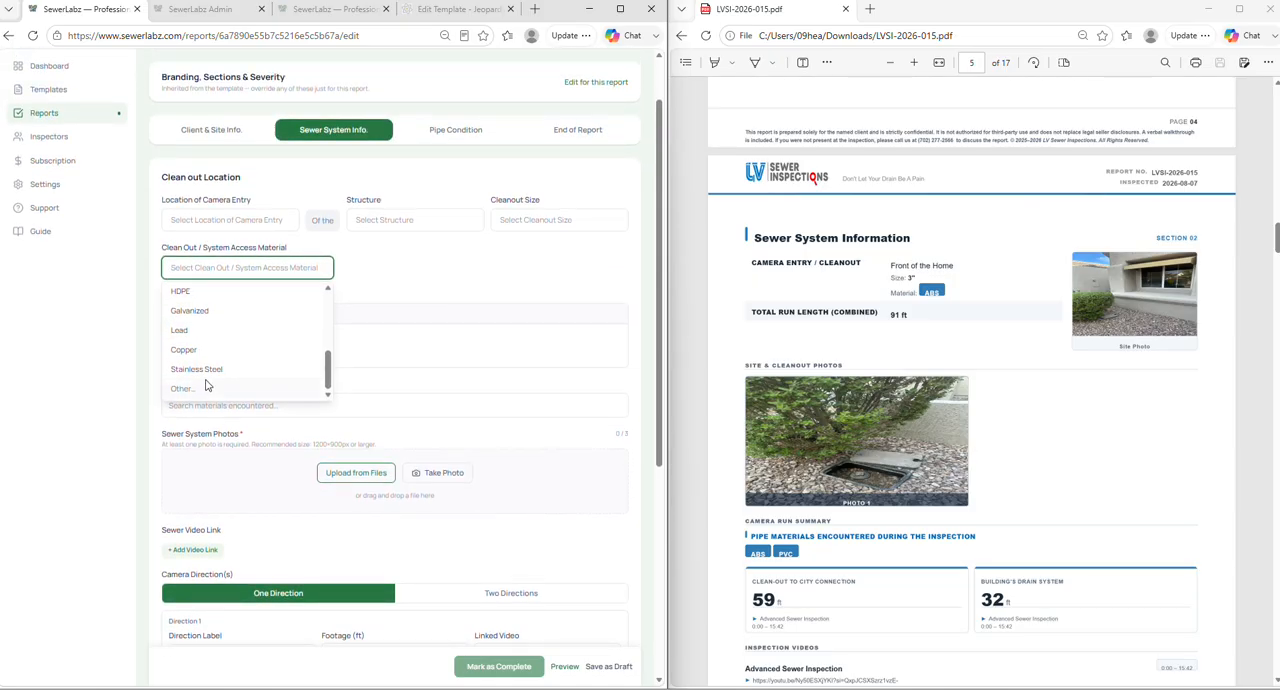
pyautogui.scroll(5, 235, 350)
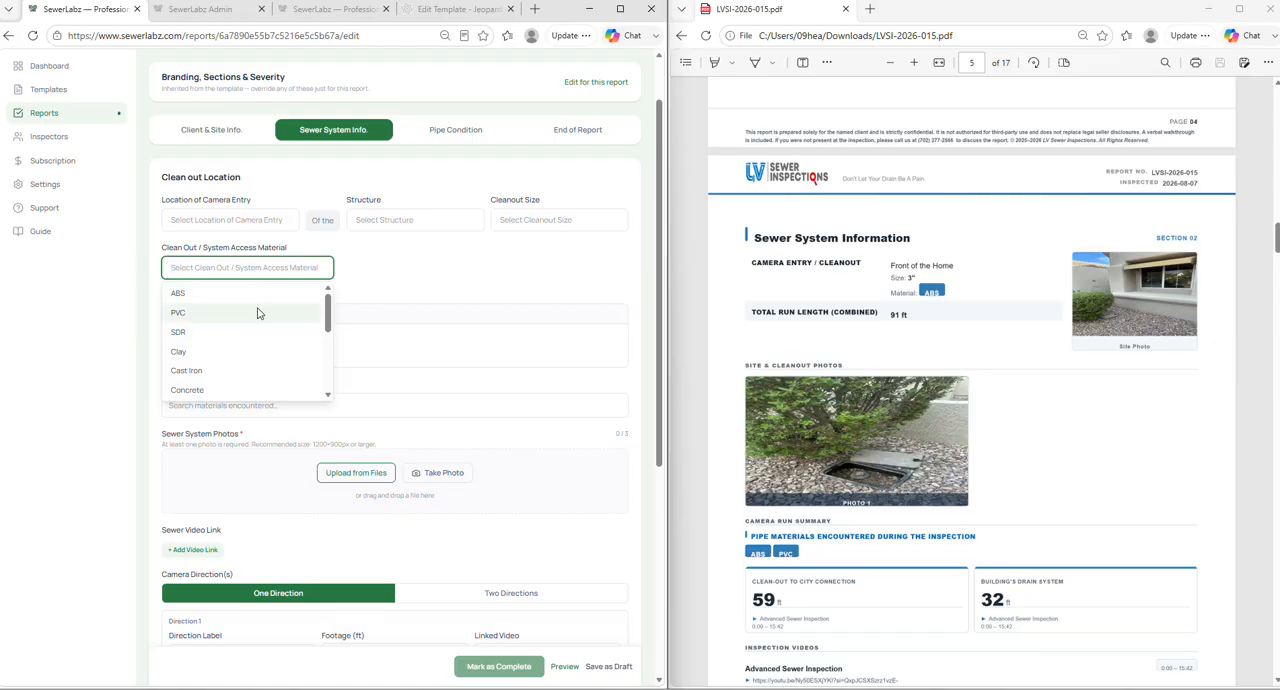
pyautogui.scroll(-6, 257, 308)
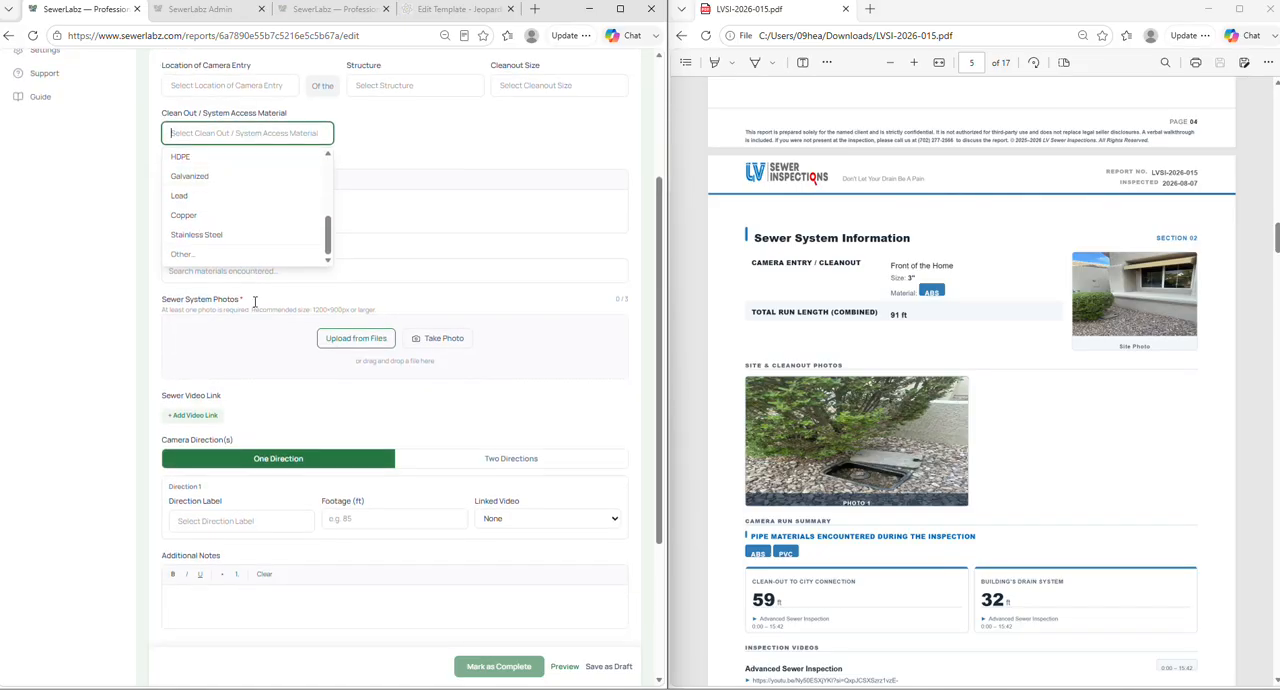
pyautogui.scroll(2, 150, 380)
pyautogui.scroll(6, 240, 335)
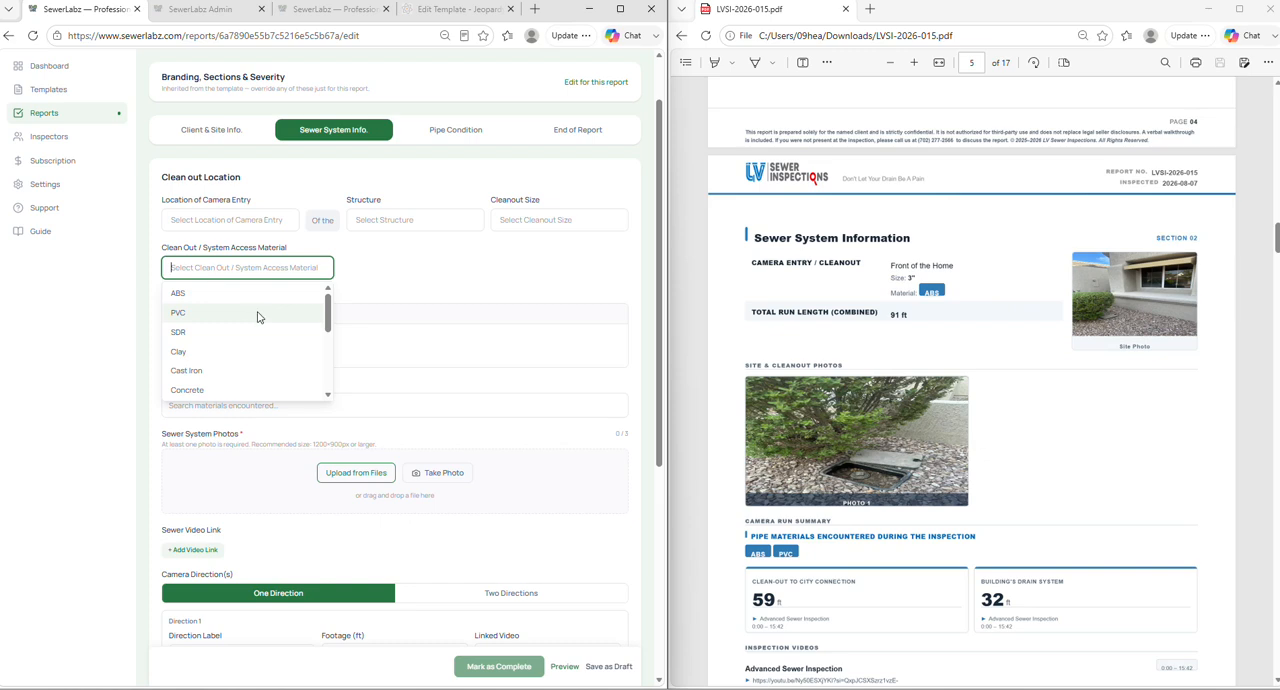
pyautogui.click(369, 285)
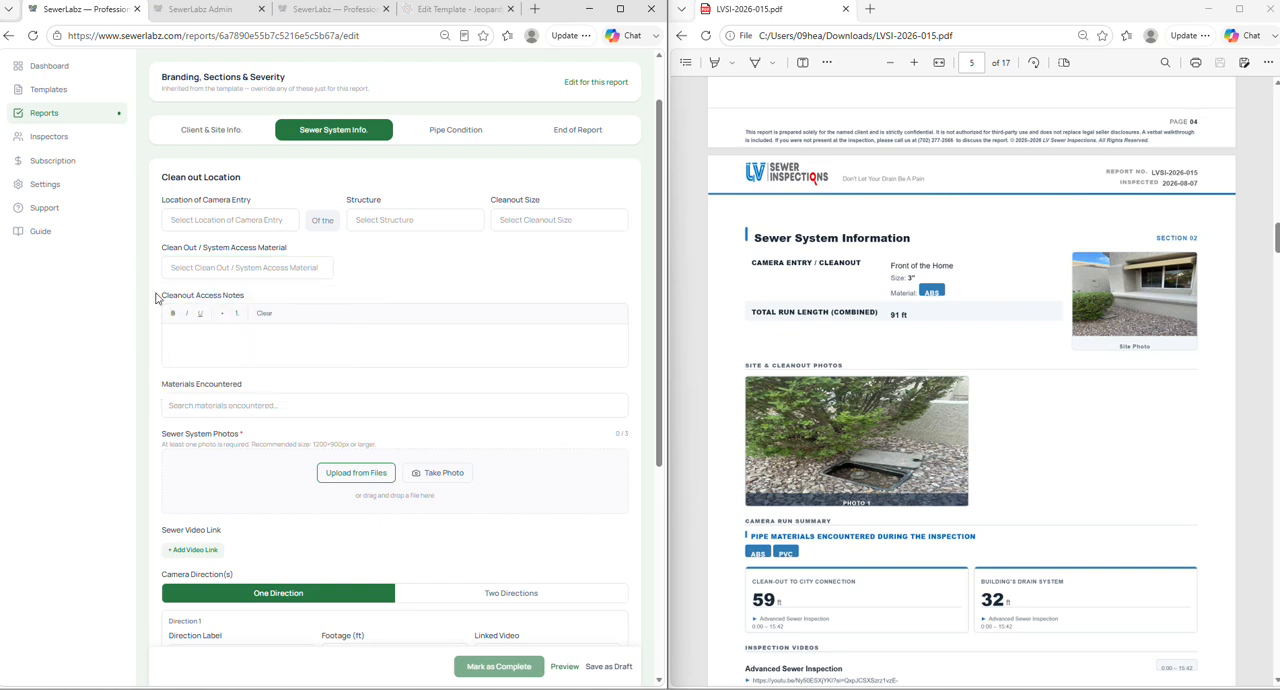
# - Examine the Cleanout Access Notes field and leave it empty
pyautogui.moveTo(158, 298); pyautogui.dragTo(277, 298)
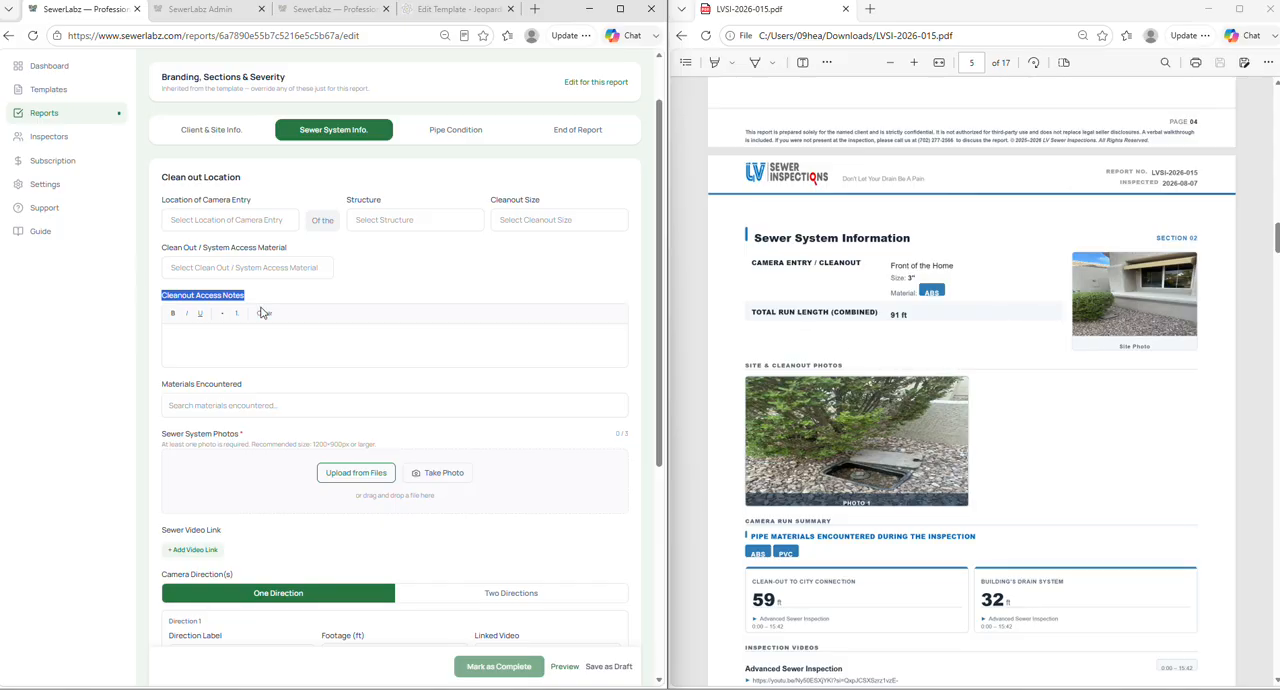
pyautogui.scroll(-1, 329, 283)
pyautogui.click(322, 276)
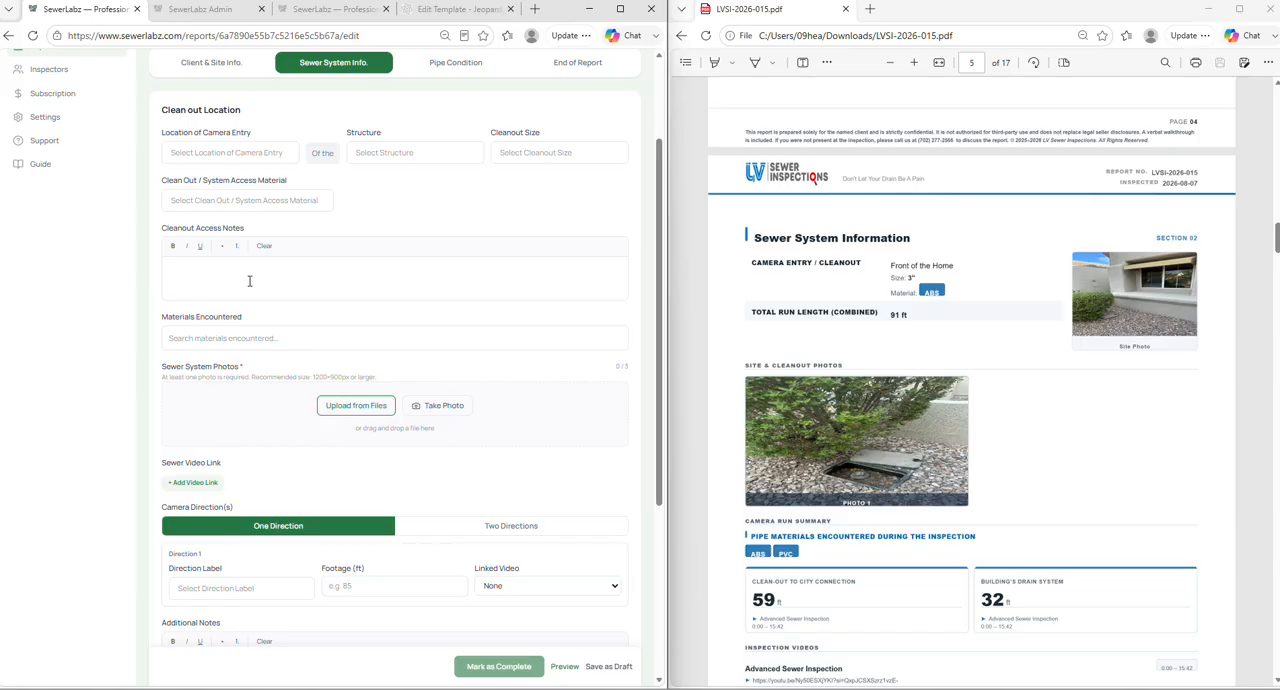
# - Add ABS, PVC, Clay and Cast Iron to Materials Encountered and close the choices
pyautogui.scroll(-3, 249, 281)
pyautogui.click(340, 201)
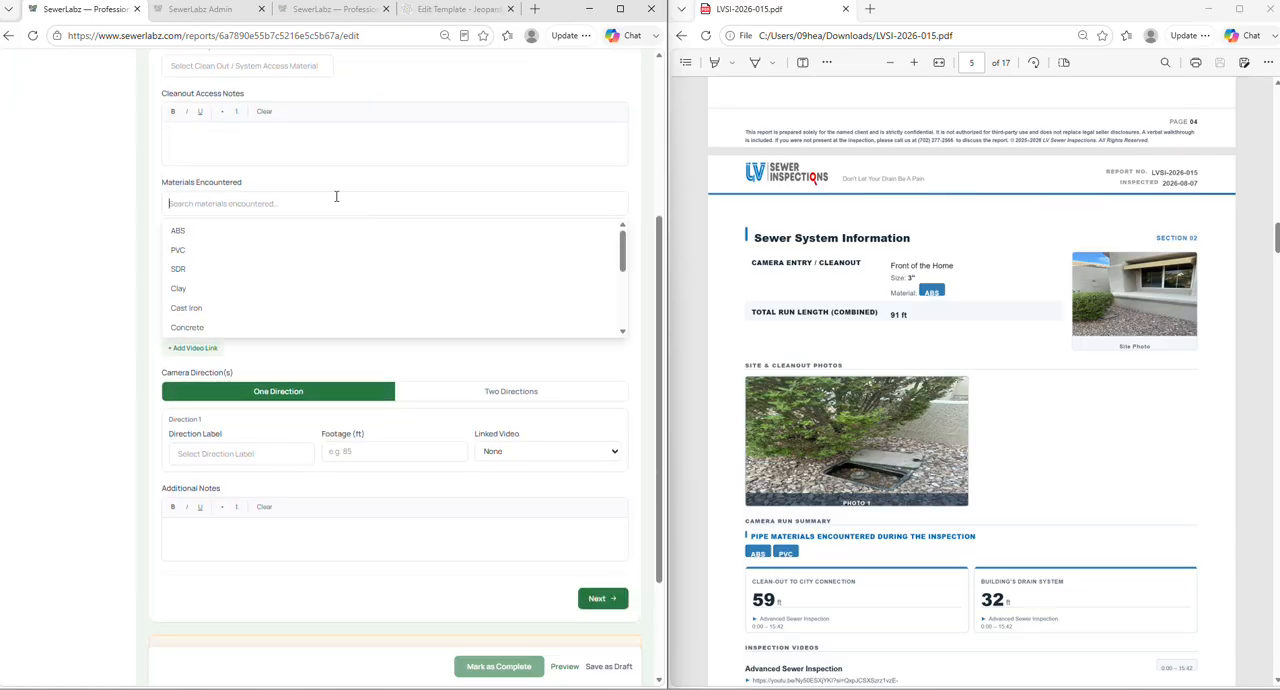
pyautogui.scroll(4, 320, 251)
pyautogui.click(229, 434)
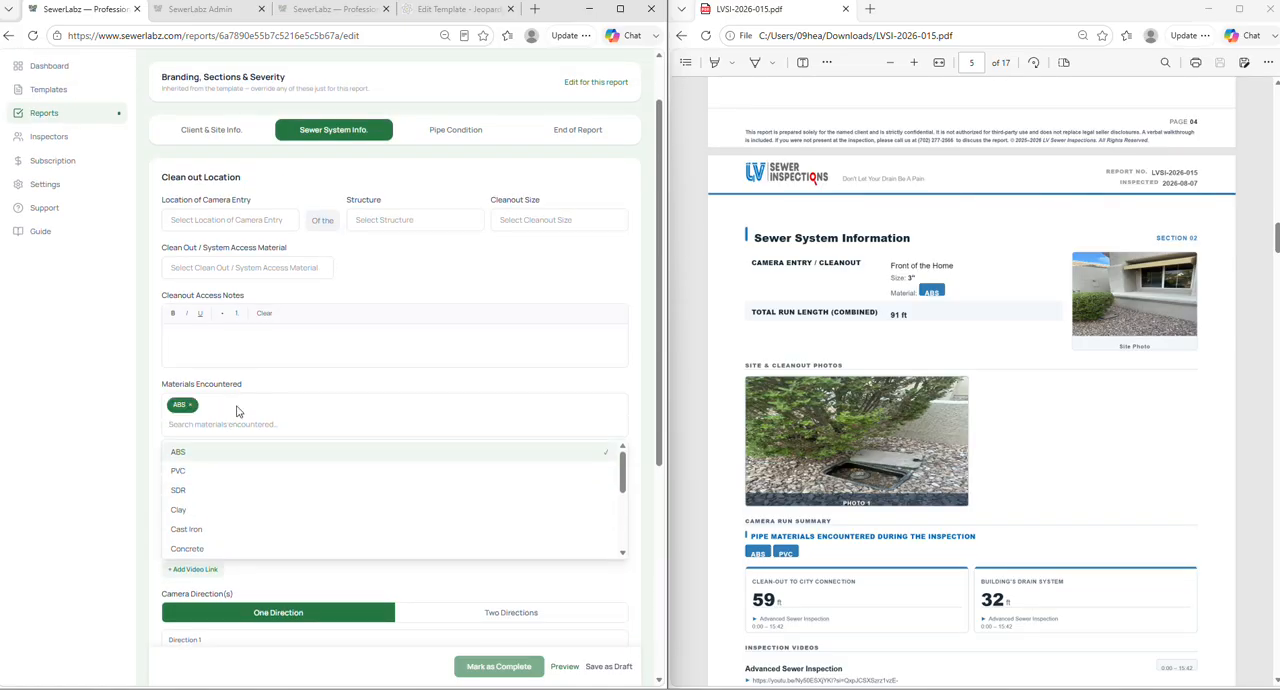
pyautogui.click(237, 411)
pyautogui.click(234, 414)
pyautogui.click(229, 476)
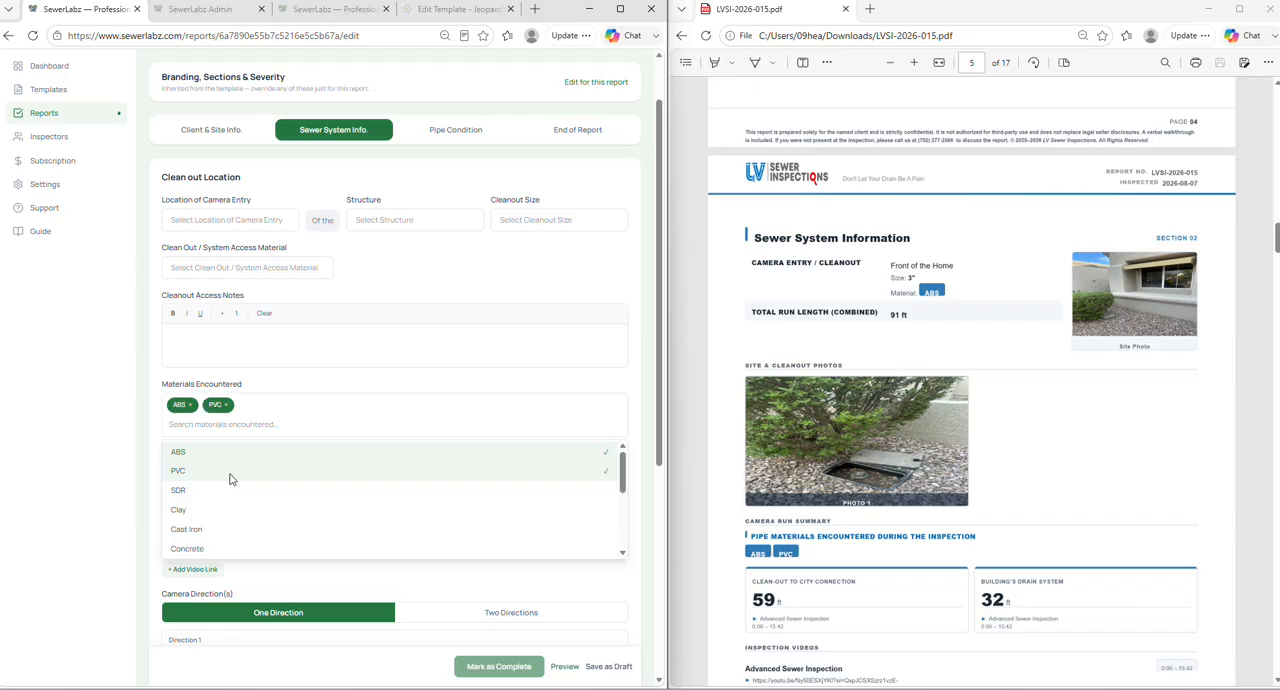
pyautogui.click(247, 513)
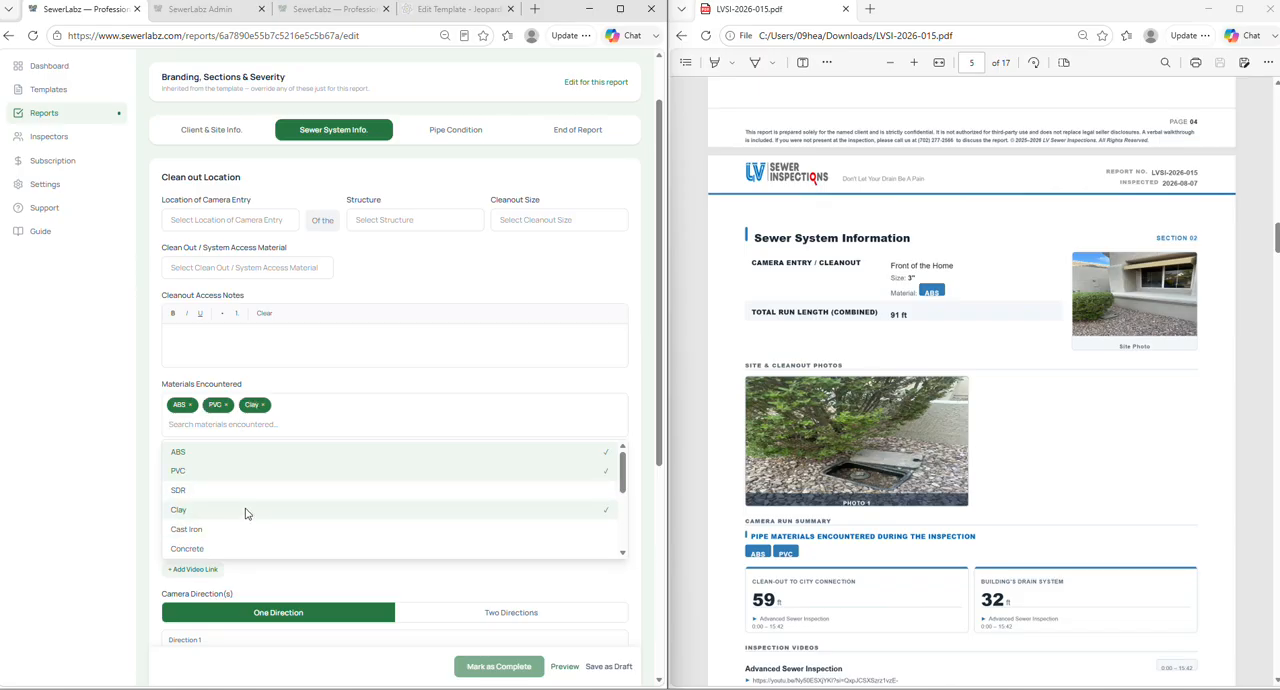
pyautogui.click(239, 526)
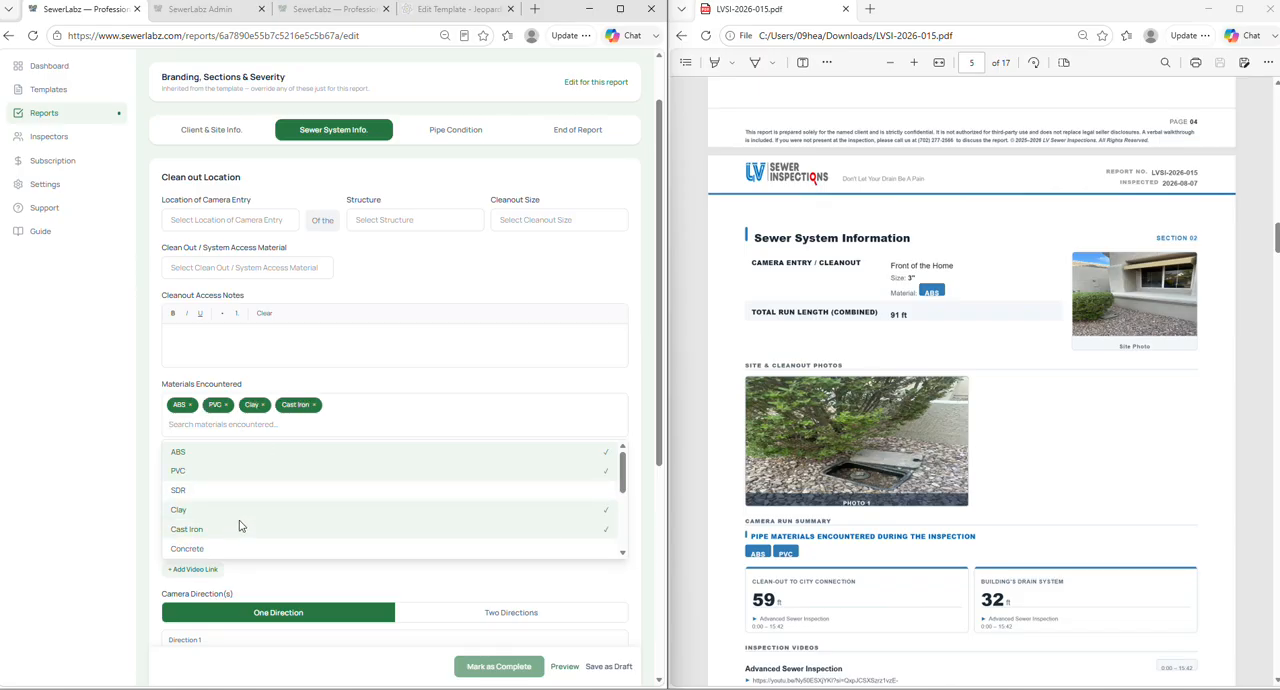
pyautogui.click(108, 387)
# - Add SDR, Galvanized, Lead, Copper and Stainless Steel to Materials Encountered and close the choices
pyautogui.scroll(-2, 330, 415)
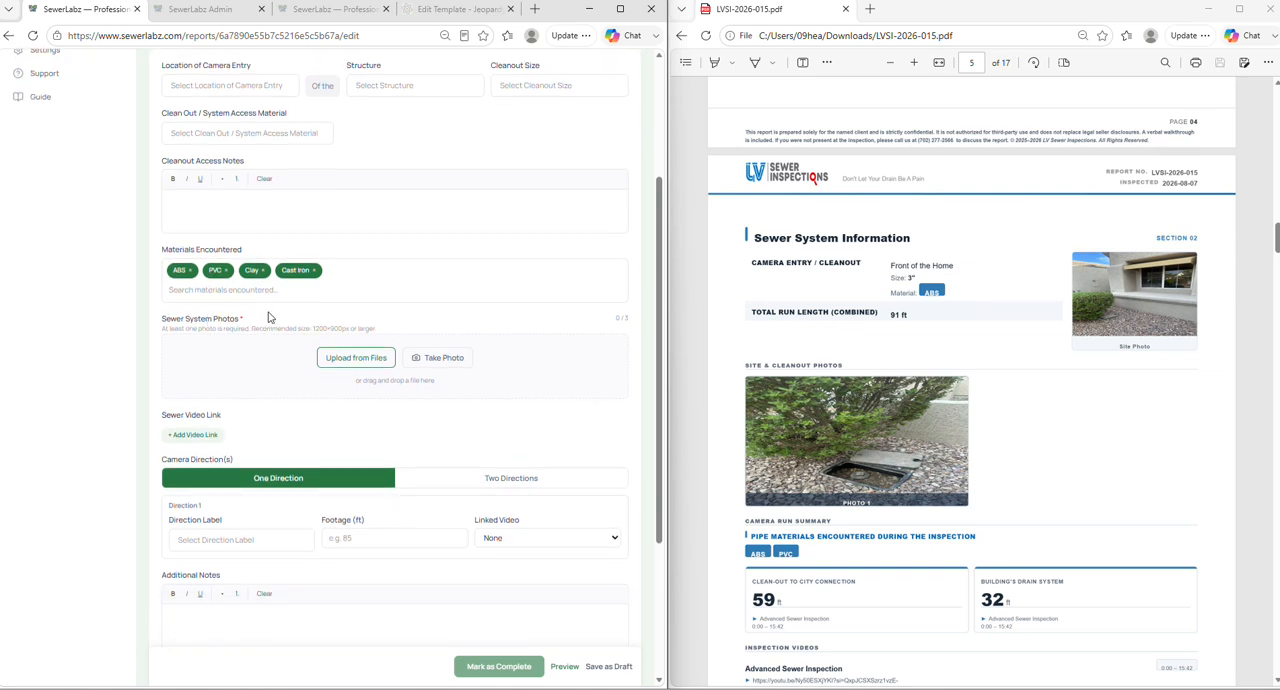
pyautogui.click(270, 290)
pyautogui.click(255, 352)
pyautogui.scroll(-3, 246, 360)
pyautogui.click(248, 355)
pyautogui.click(225, 374)
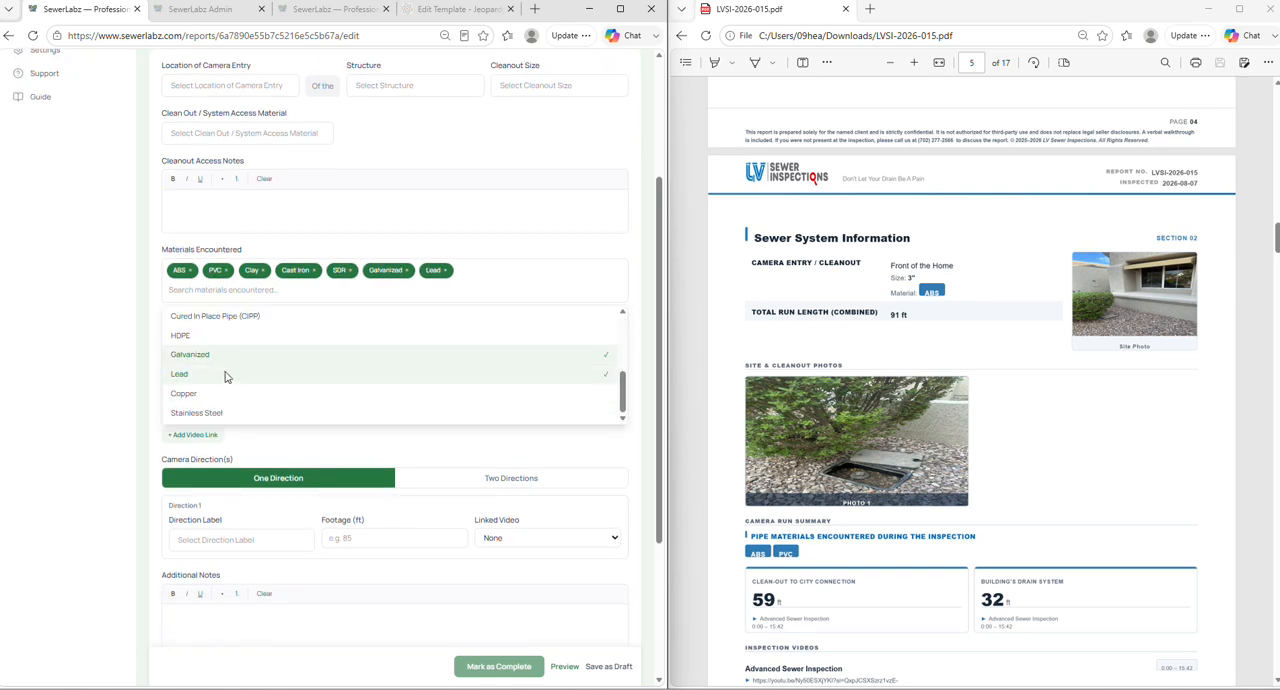
pyautogui.click(232, 394)
pyautogui.click(236, 413)
pyautogui.click(80, 348)
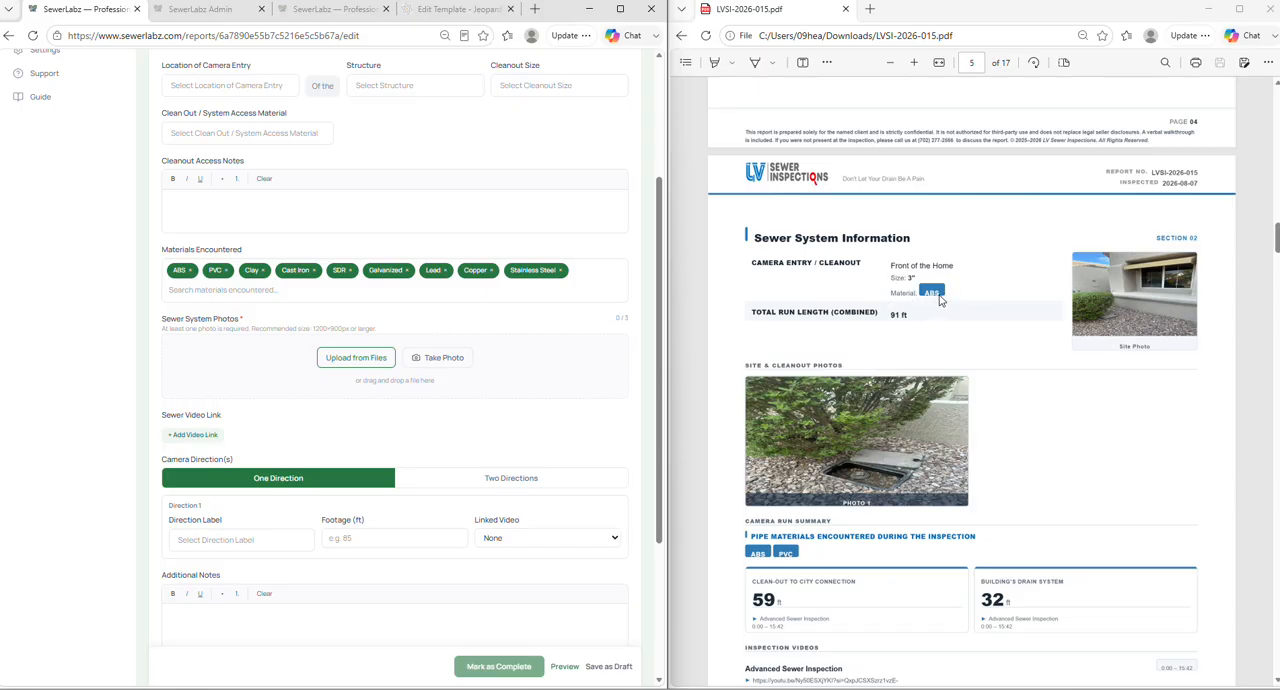
# - Compare the sample PDF's materials, site photos and camera run summary with the report's photo, video link and camera direction fields
pyautogui.scroll(2, 939, 299)
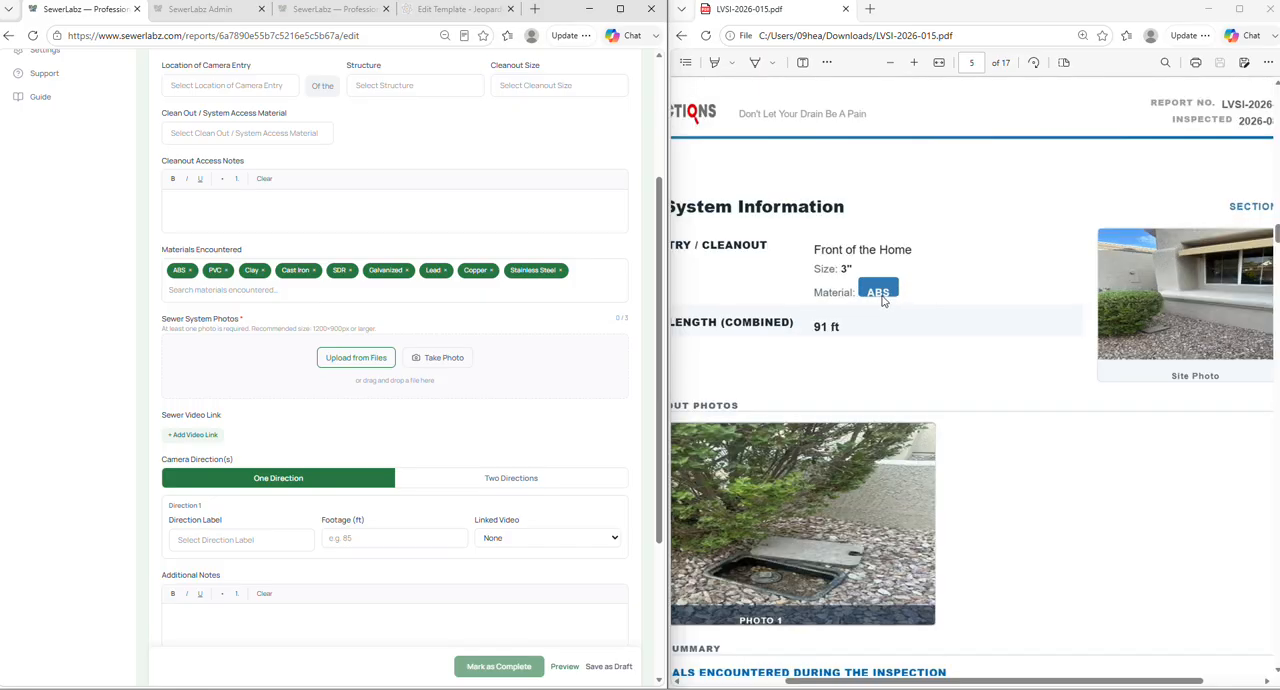
pyautogui.scroll(-2, 883, 311)
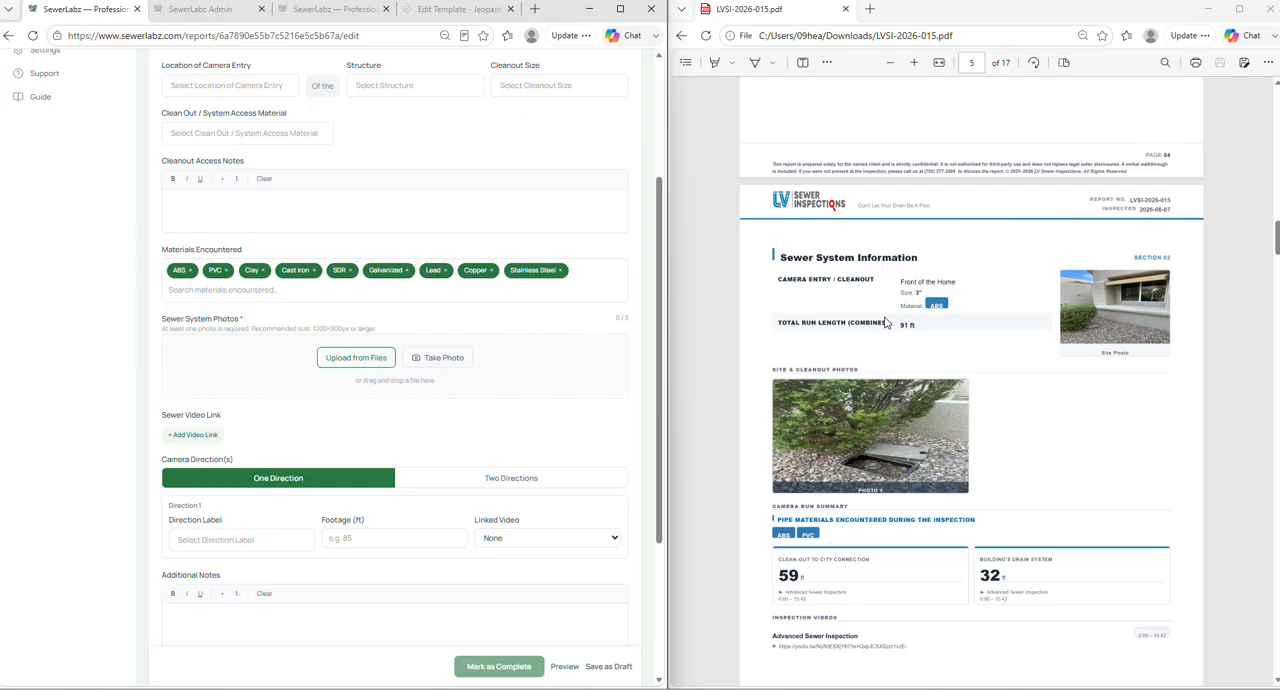
pyautogui.scroll(-1, 385, 314)
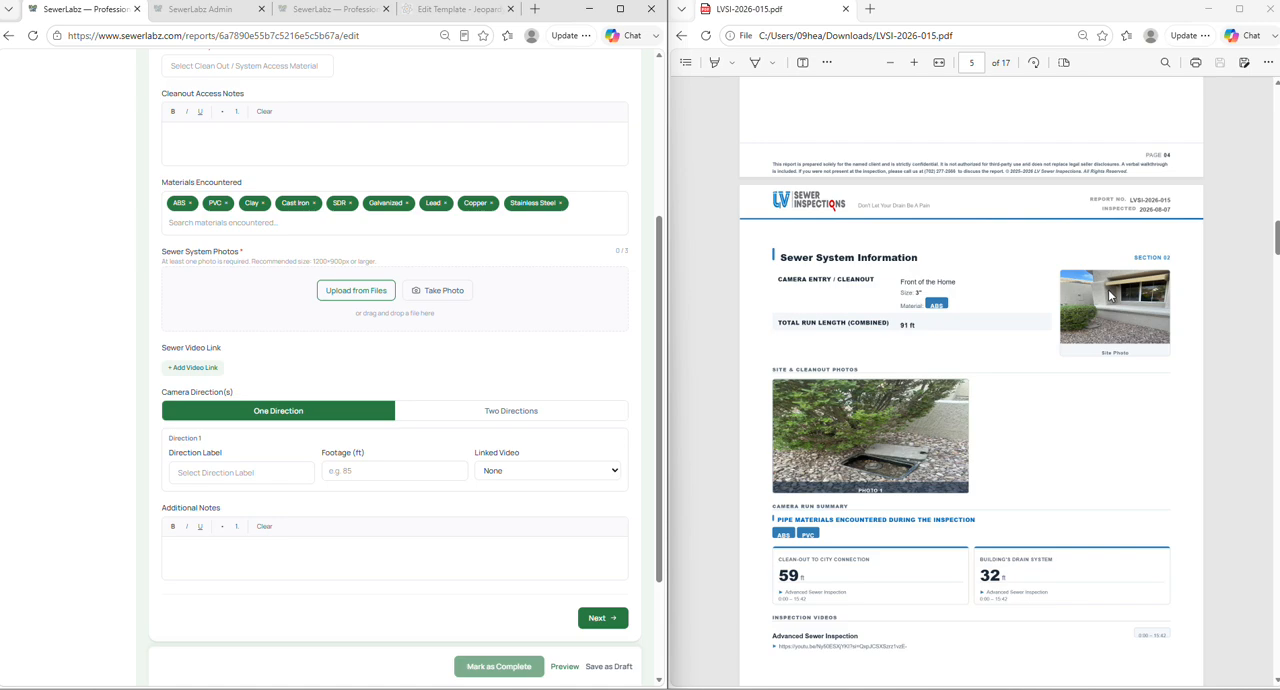
pyautogui.moveTo(1276, 237)
pyautogui.mouseDown()
pyautogui.moveTo(1274, 116)
pyautogui.moveTo(1276, 238)
pyautogui.moveTo(1276, 220)
pyautogui.mouseUp()
pyautogui.scroll(-1, 1276, 122)
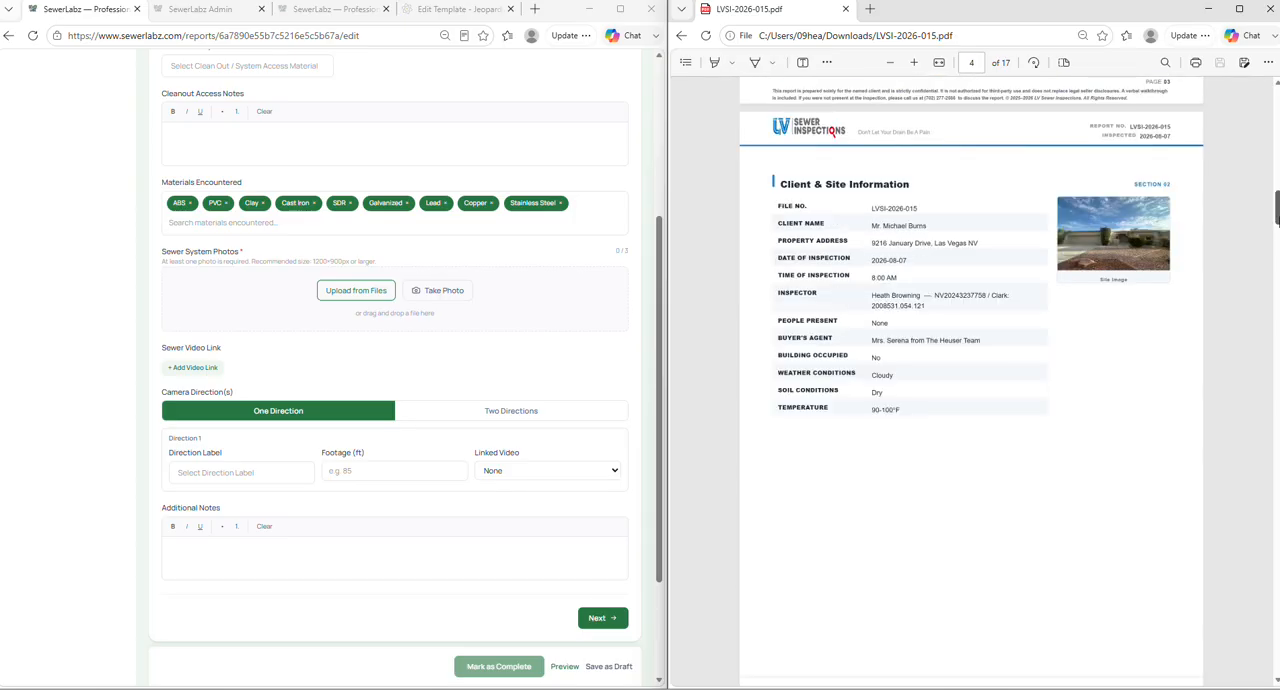
pyautogui.scroll(-4, 1114, 254)
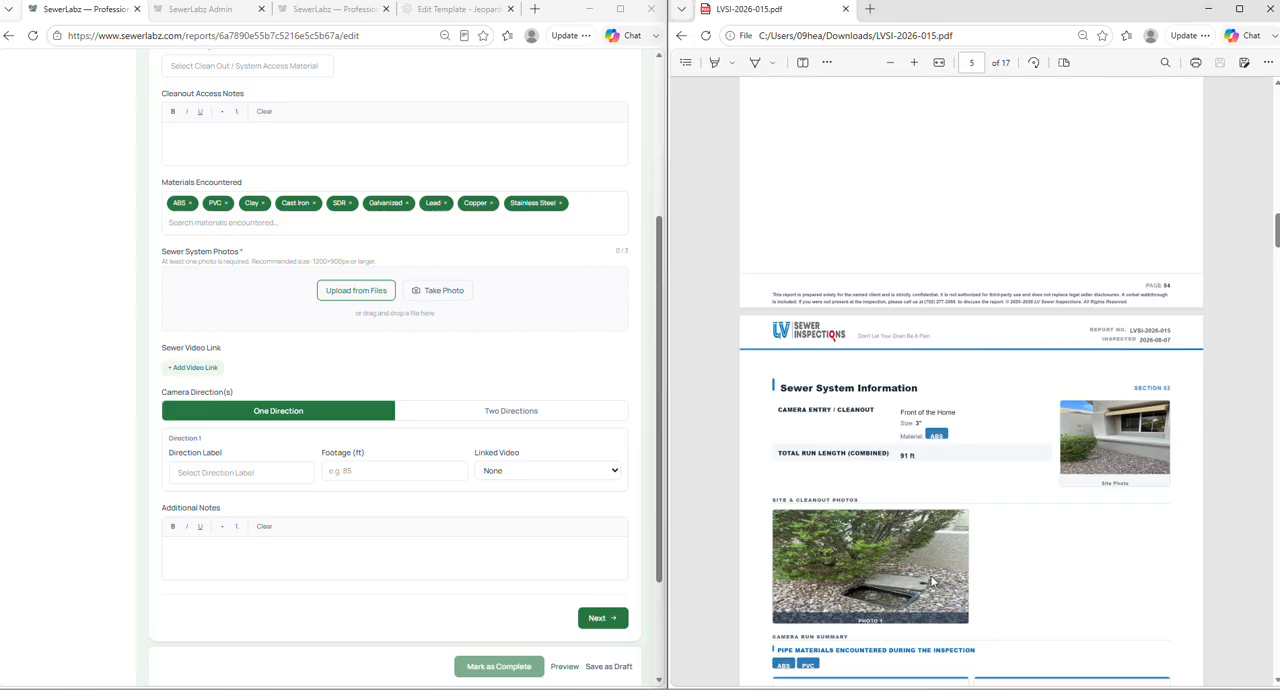
pyautogui.scroll(-2, 862, 567)
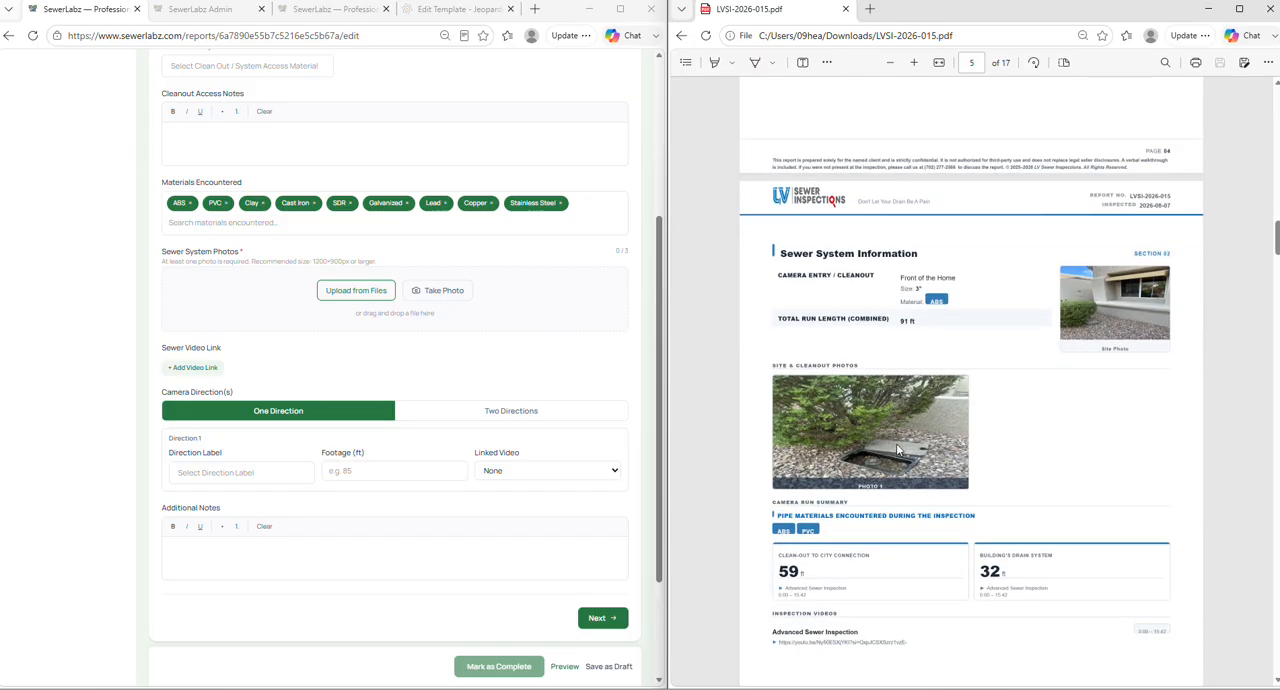
pyautogui.scroll(-2, 897, 451)
pyautogui.scroll(-1, 423, 363)
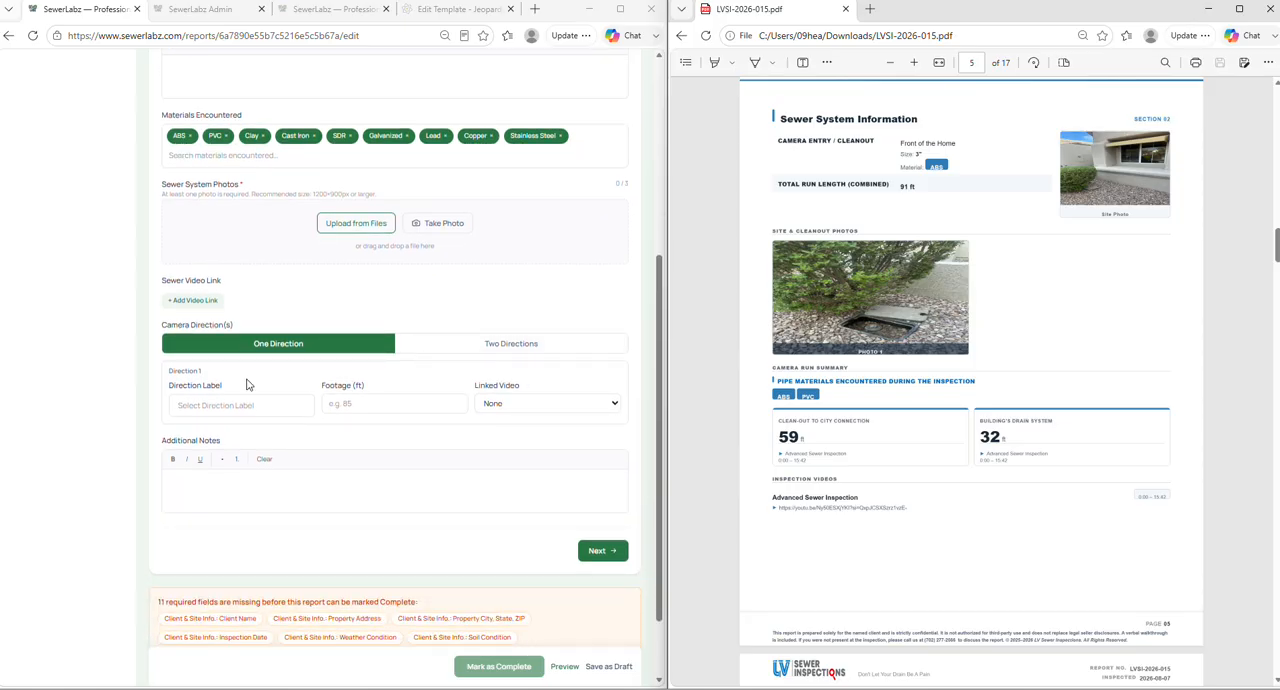
pyautogui.scroll(-1, 247, 384)
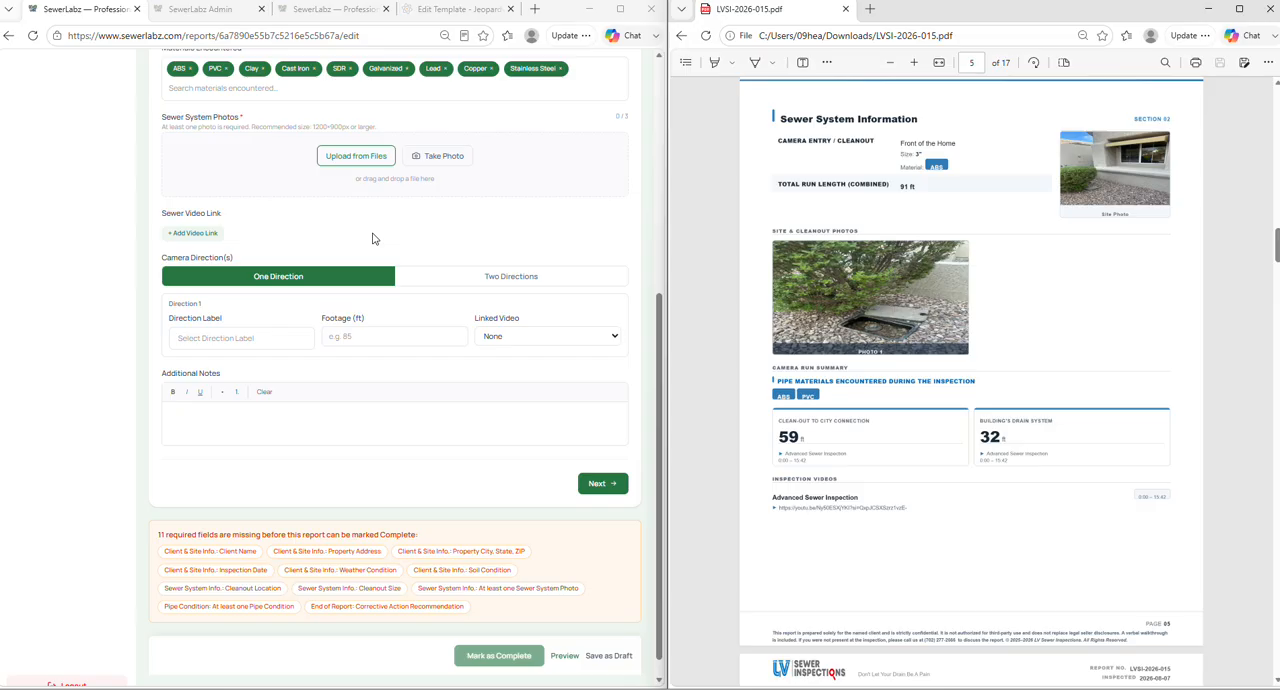
# - Set the camera to two directions, labelled Clean-out to City Connection and Building's Drain System, and check the linked video choices
pyautogui.click(251, 341)
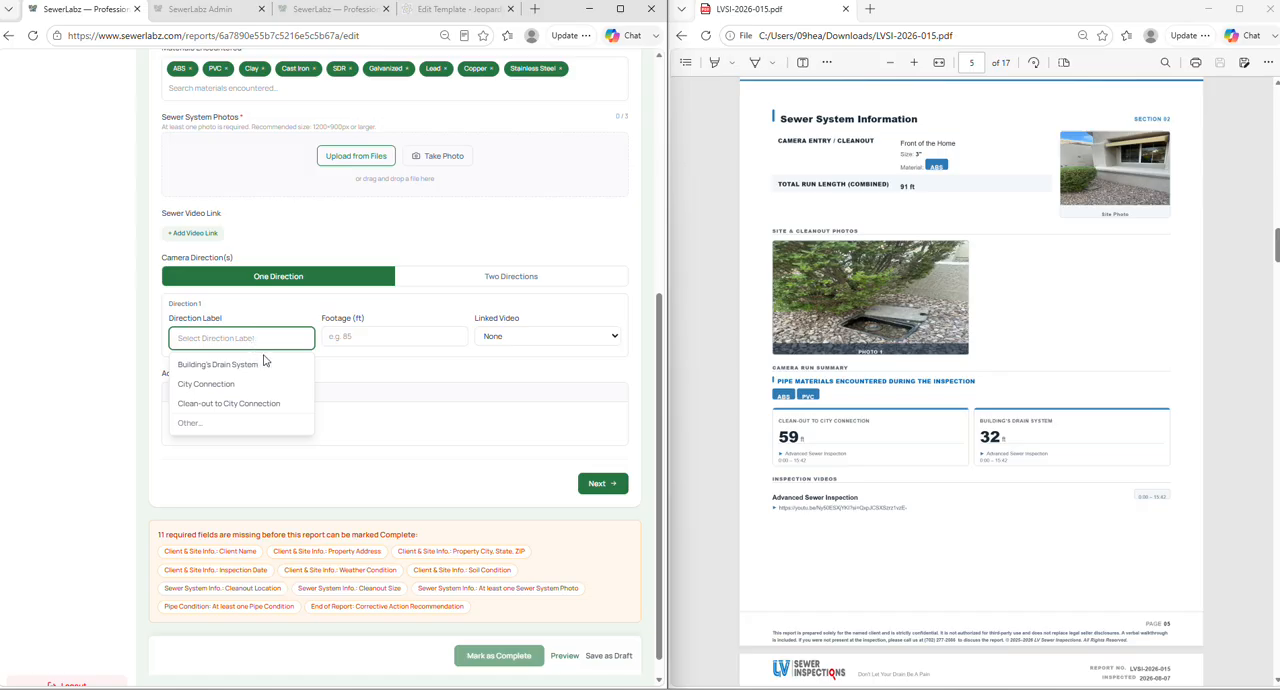
pyautogui.click(274, 404)
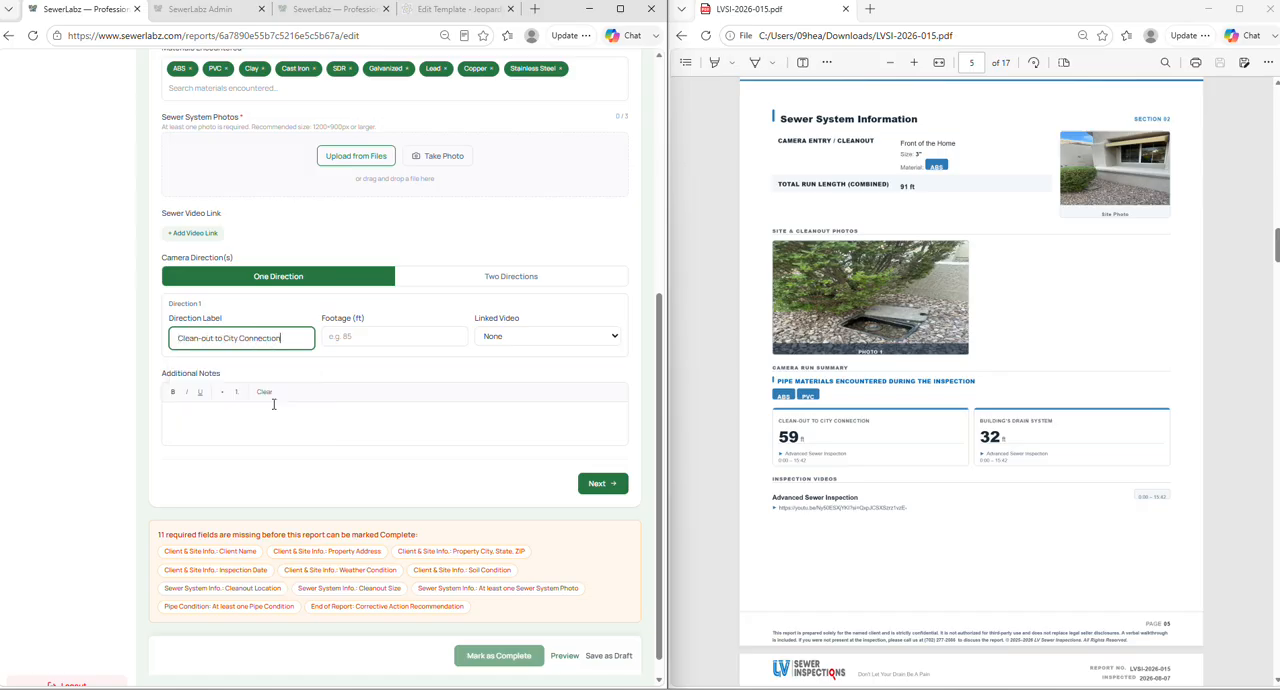
pyautogui.click(434, 275)
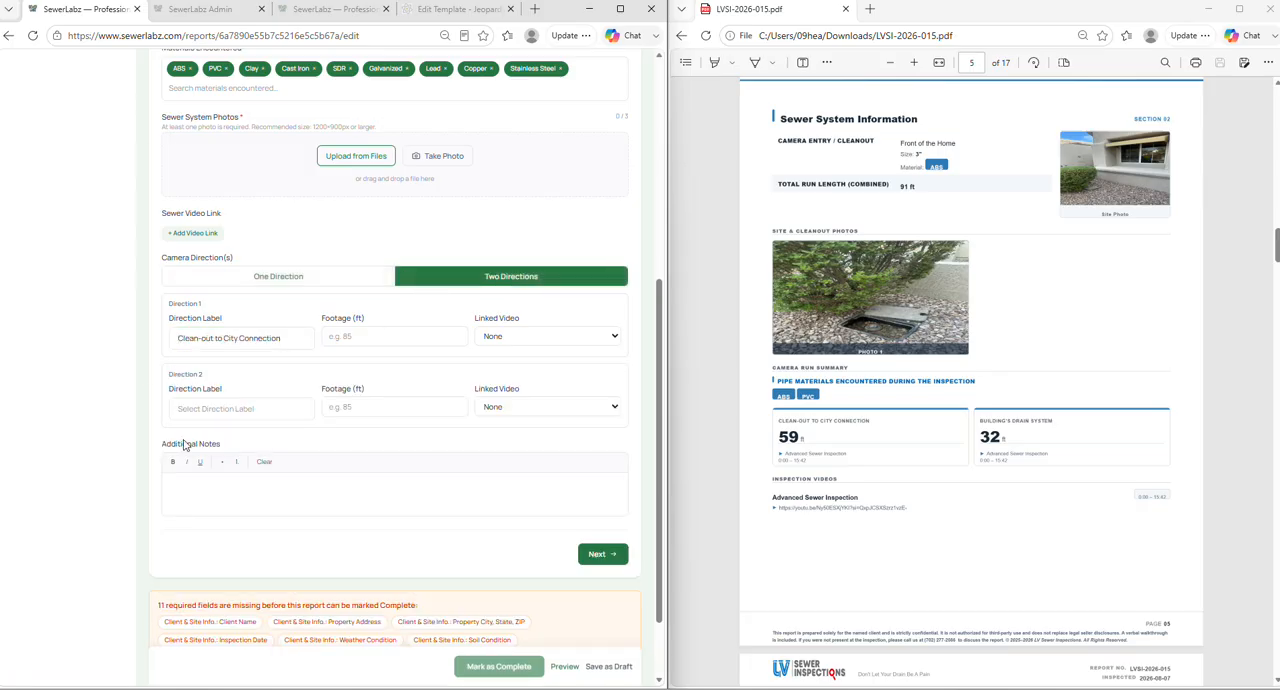
pyautogui.click(230, 410)
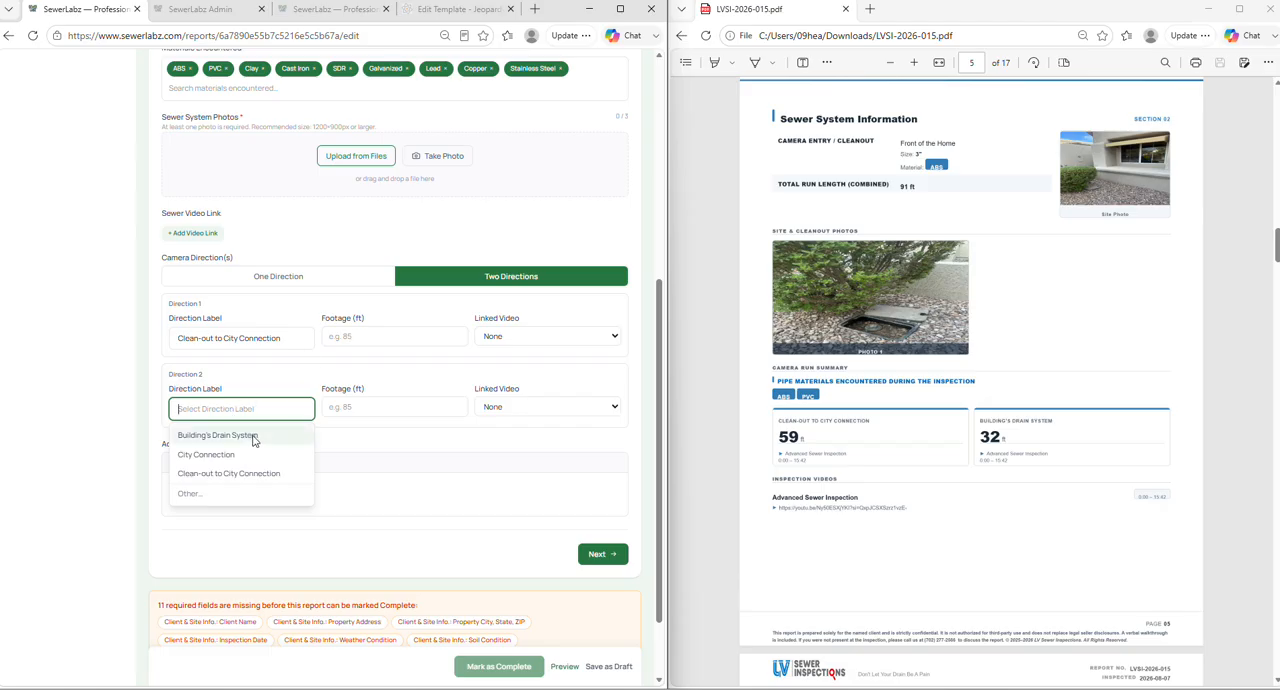
pyautogui.click(259, 437)
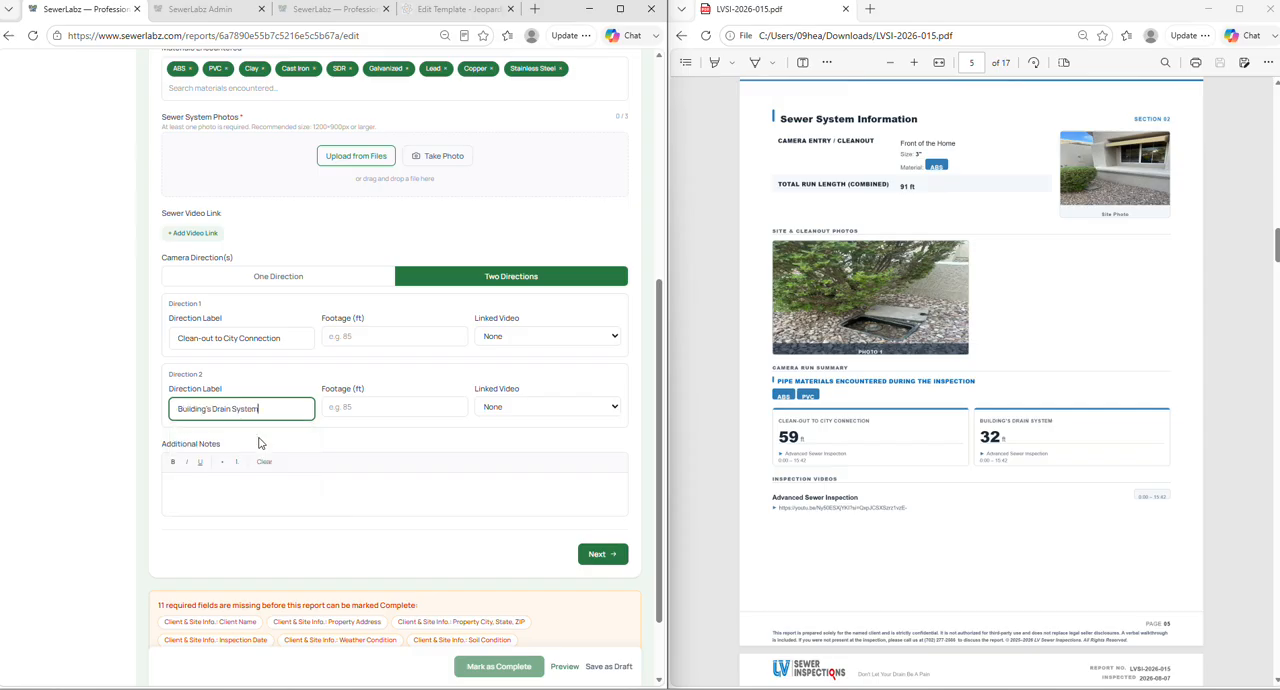
pyautogui.click(392, 334)
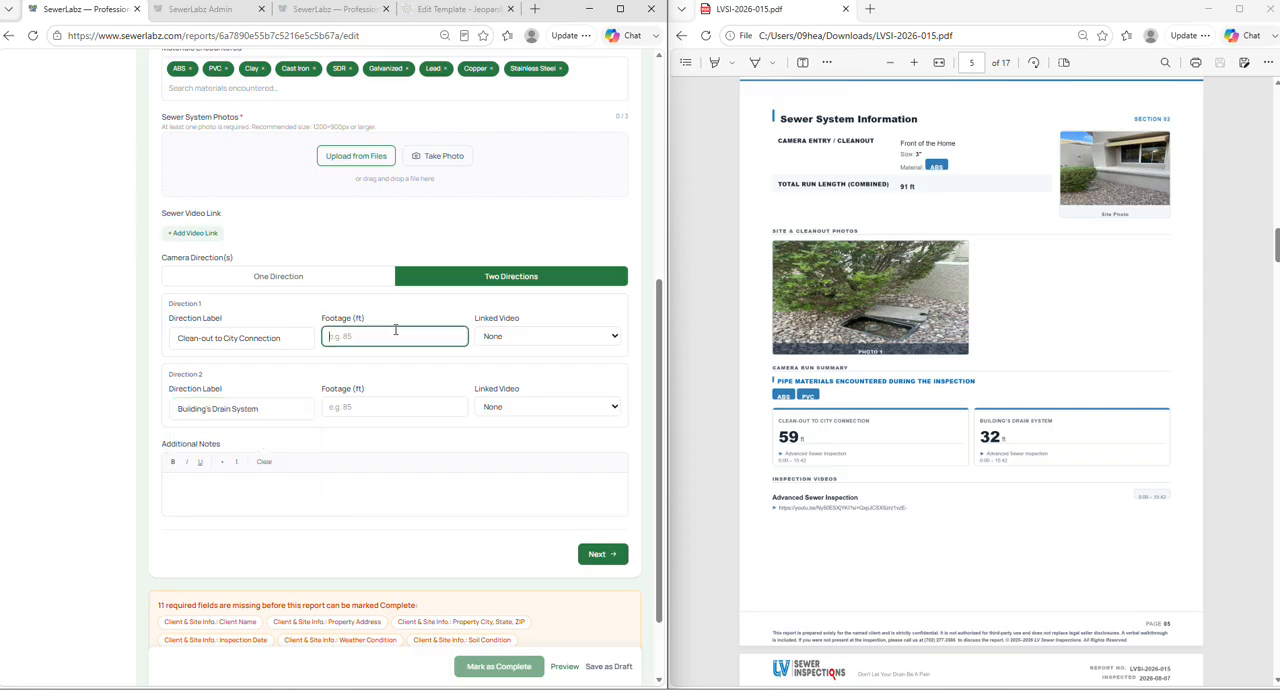
pyautogui.click(538, 336)
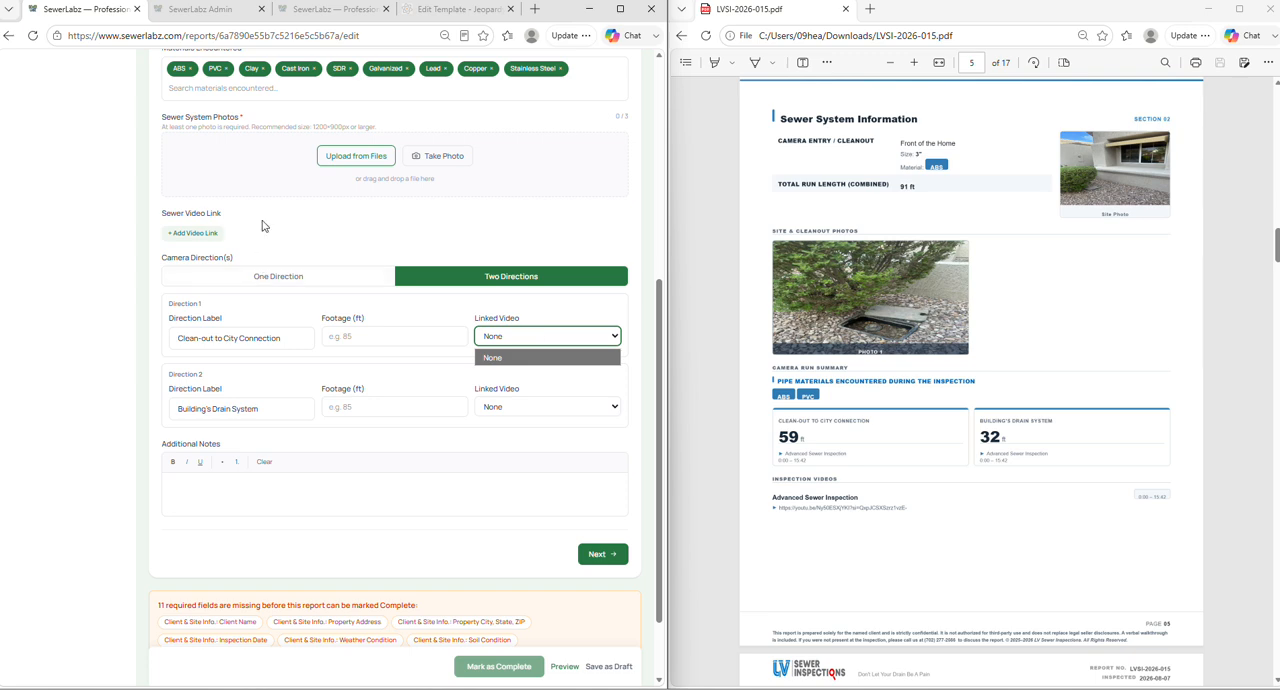
pyautogui.click(210, 233)
pyautogui.click(210, 233)
pyautogui.click(262, 249)
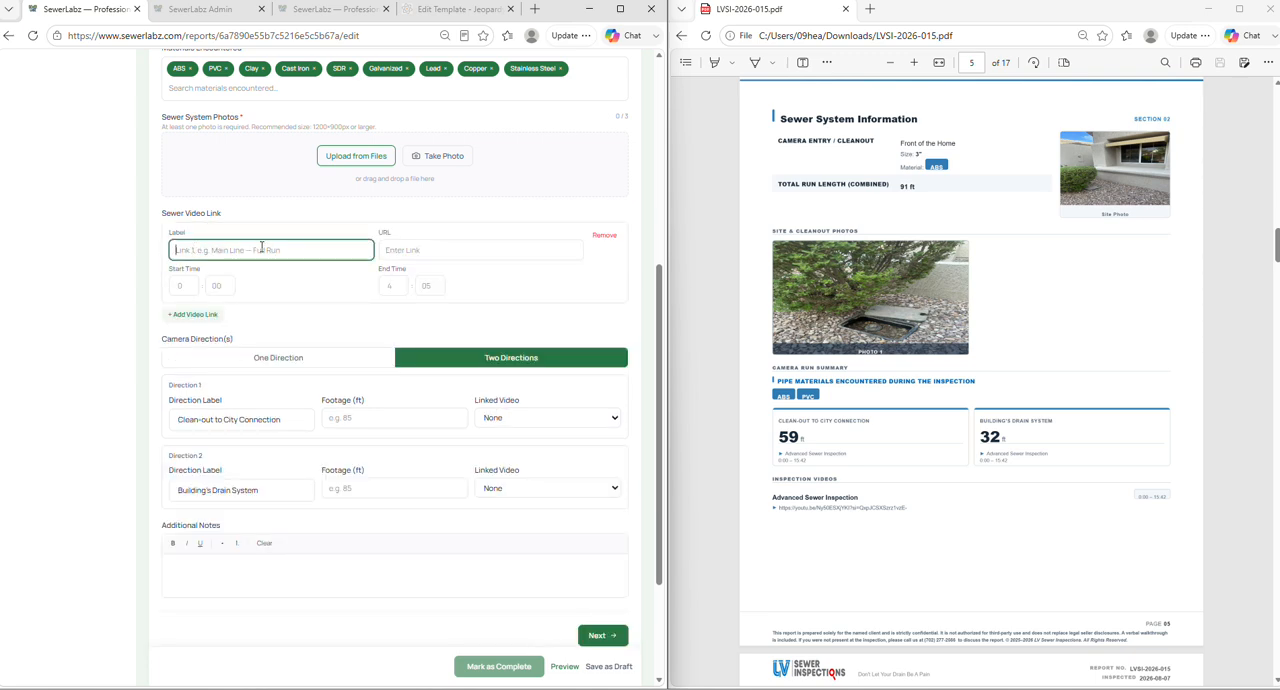
pyautogui.write('Video 1')
pyautogui.click(387, 249)
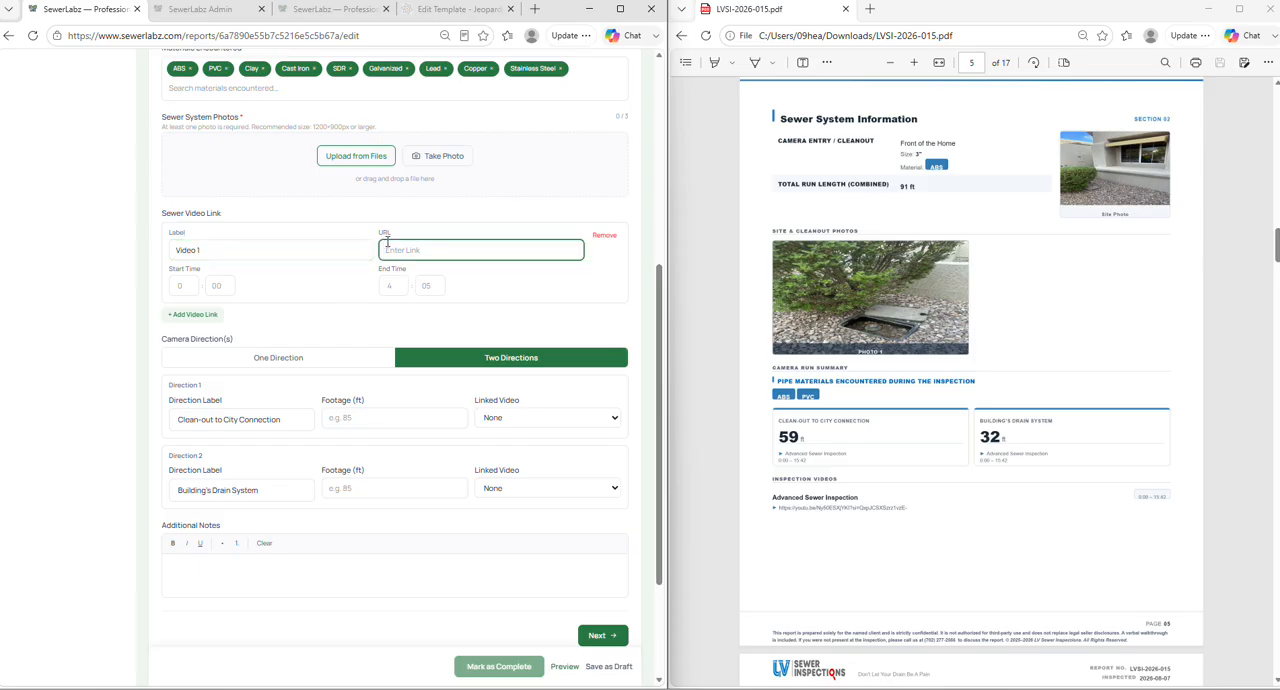
pyautogui.write('www.youtube.com')
pyautogui.click(184, 285)
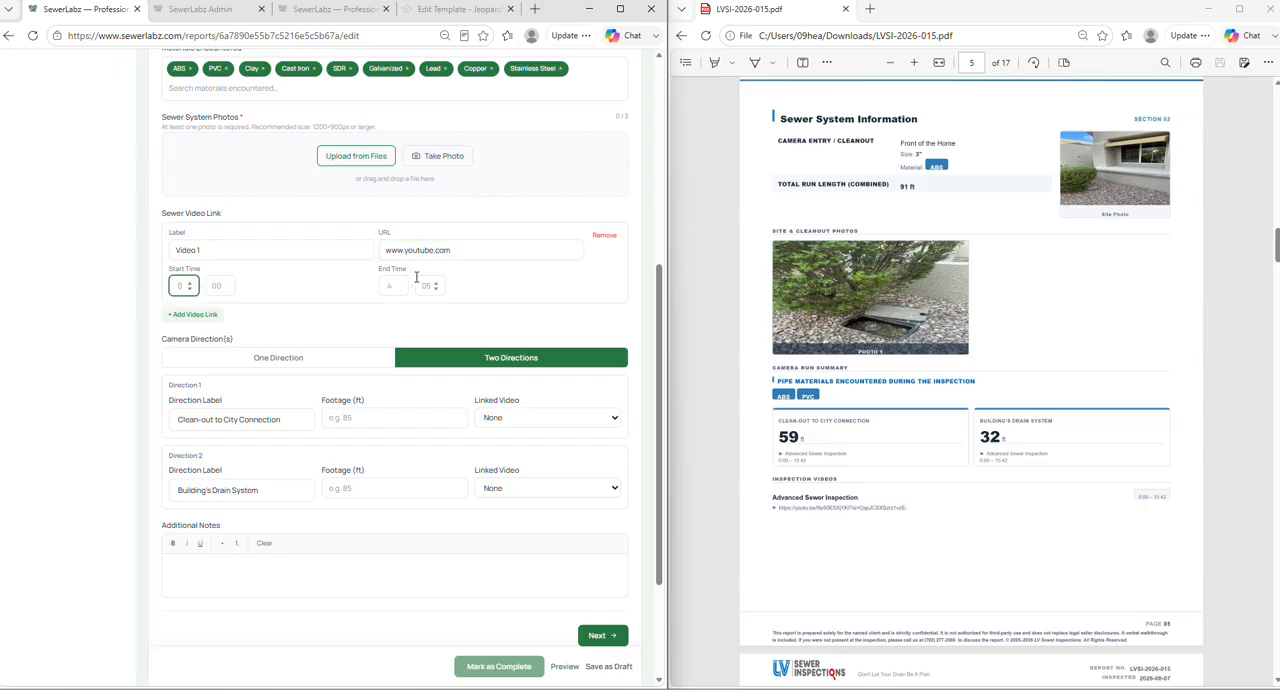
pyautogui.click(393, 285)
pyautogui.click(428, 286)
pyautogui.click(193, 315)
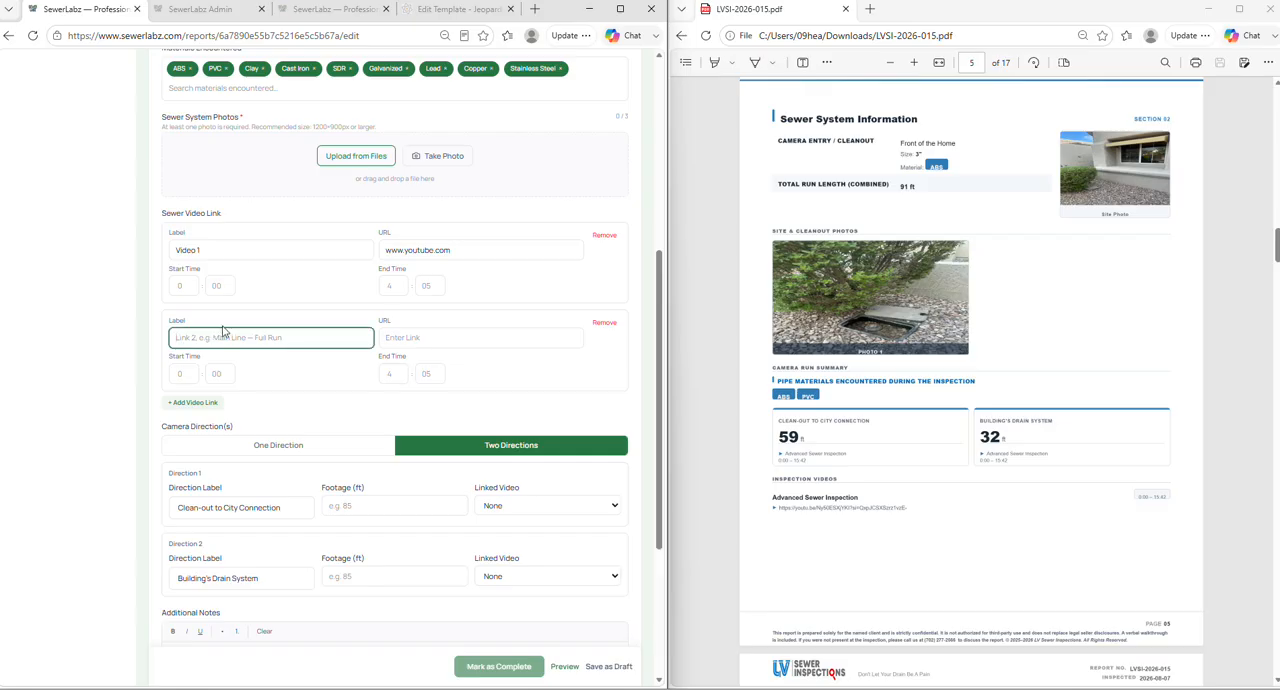
pyautogui.write('Video 2')
pyautogui.press('Tab')
pyautogui.moveTo(448, 250); pyautogui.dragTo(317, 246)
pyautogui.hotkey('ctrl', 'c')
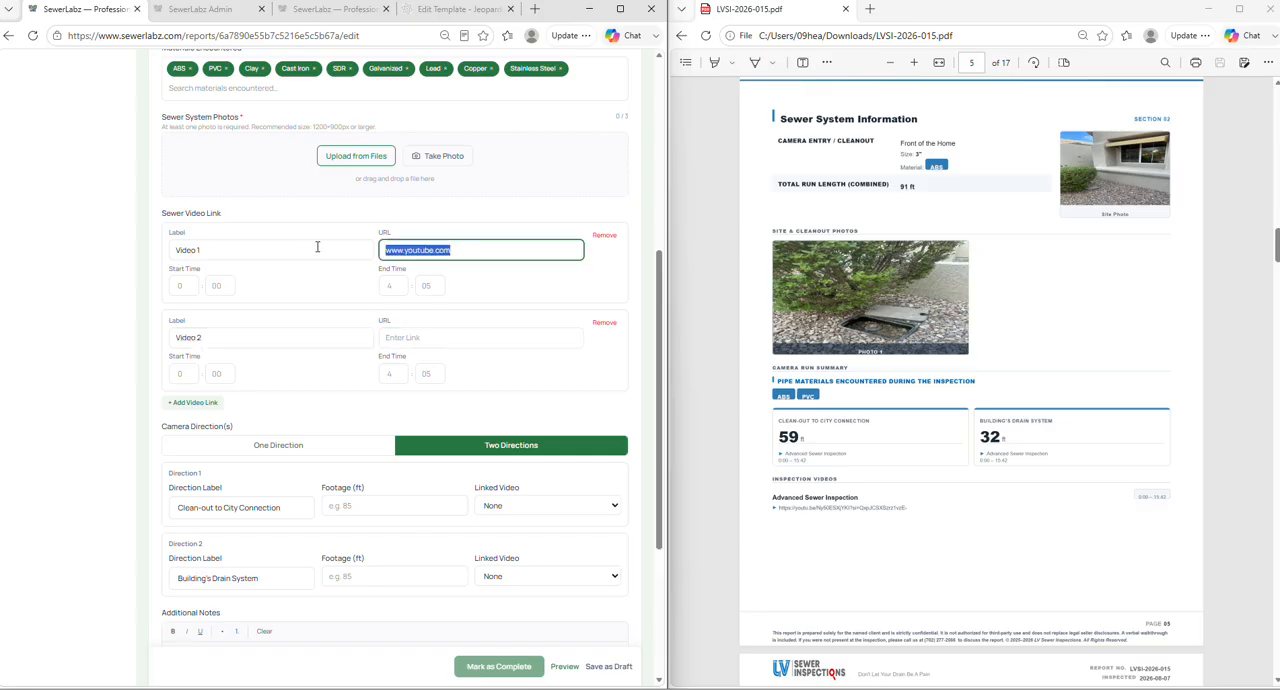
pyautogui.click(500, 337)
pyautogui.hotkey('ctrl', 'v')
pyautogui.click(180, 373)
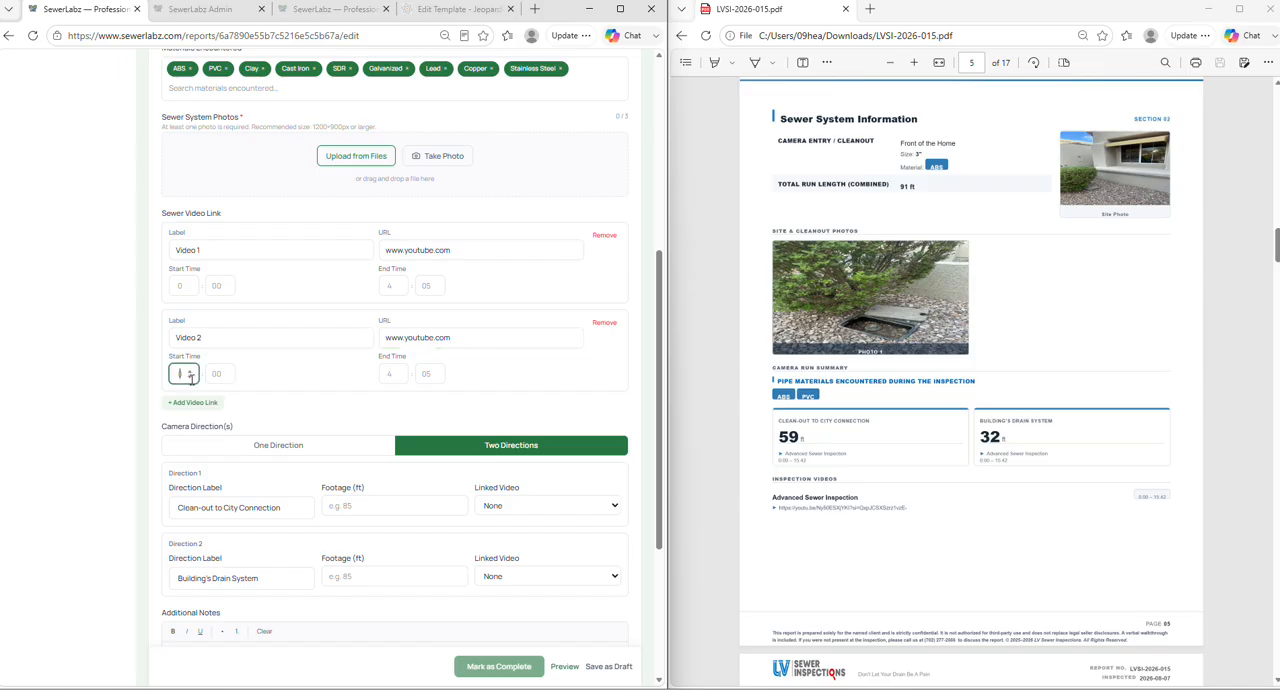
# - Set the first video link's start time to 00:00 and its end time to 10:00
pyautogui.click(184, 284)
pyautogui.write('00')
pyautogui.press('Tab')
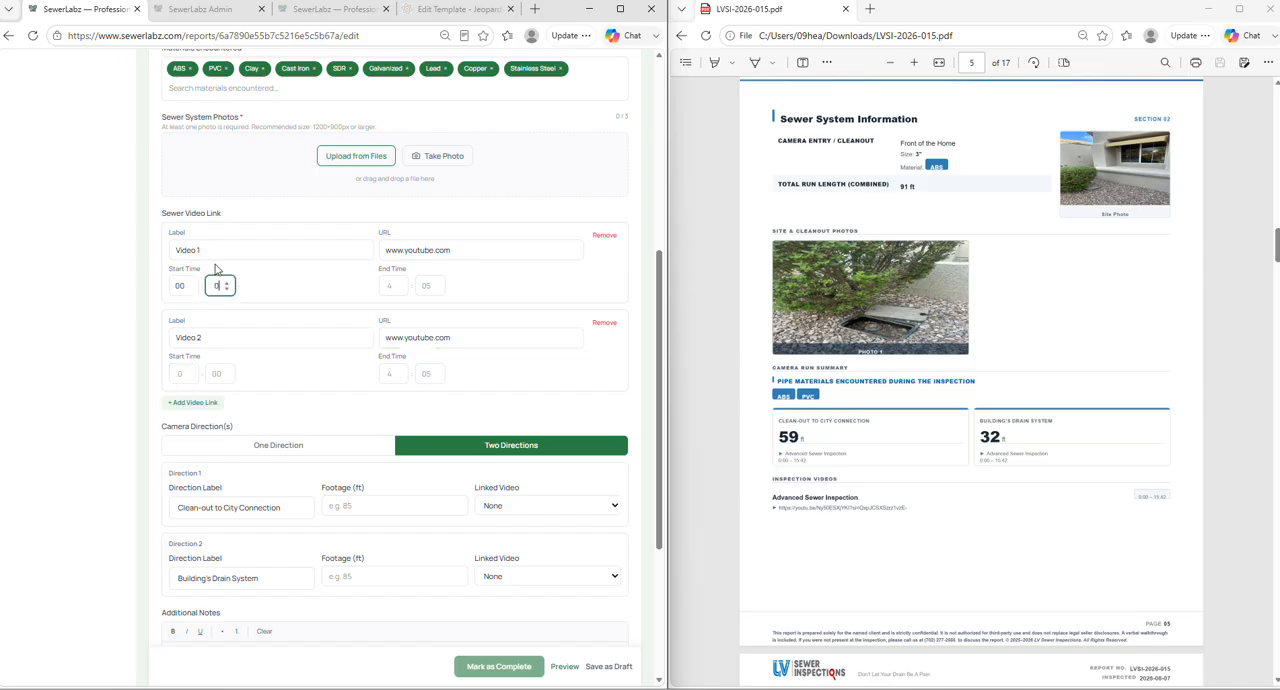
pyautogui.write('00')
pyautogui.press('Tab')
pyautogui.write('10')
pyautogui.press('Tab')
pyautogui.write('0')
# - Set the second video link's start time to 10:30 and its end time to 18:45
pyautogui.click(188, 372)
pyautogui.write('1')
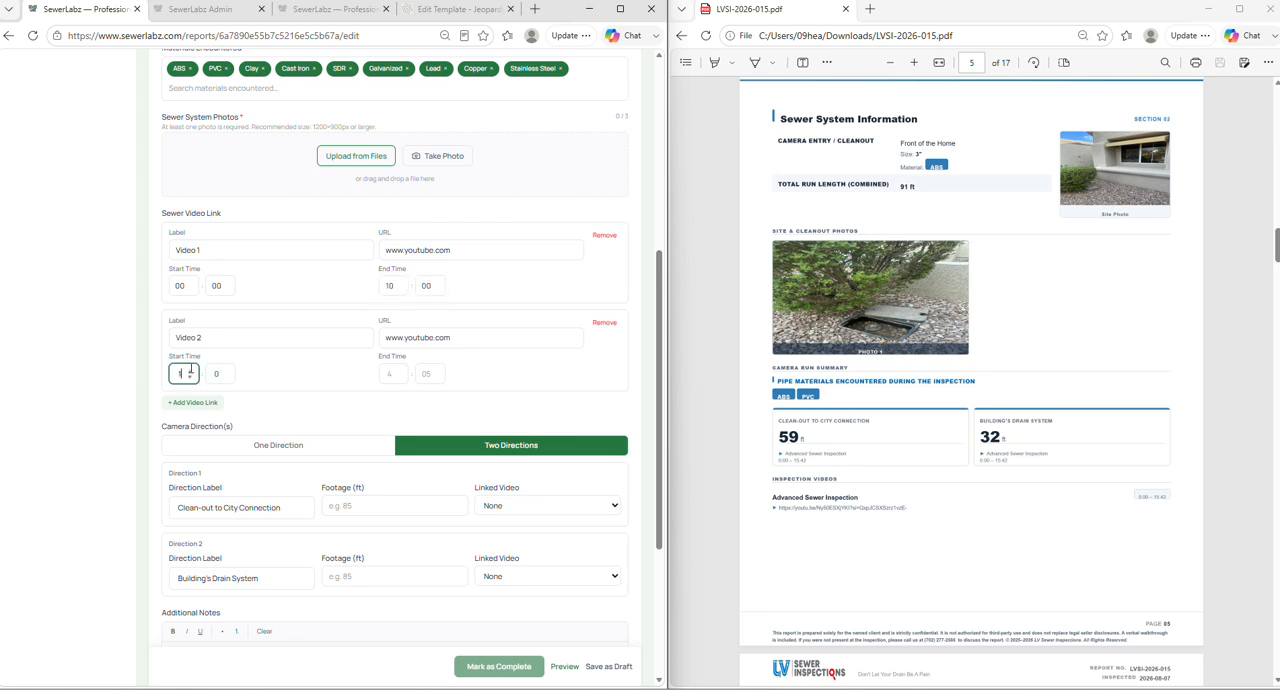
pyautogui.press('Tab')
pyautogui.write('30')
pyautogui.press('Tab')
pyautogui.write('18')
pyautogui.press('Tab')
pyautogui.write('45')
# - Relabel the second video link as Building Drain and the first one as C/O to City
pyautogui.scroll(-1, 262, 313)
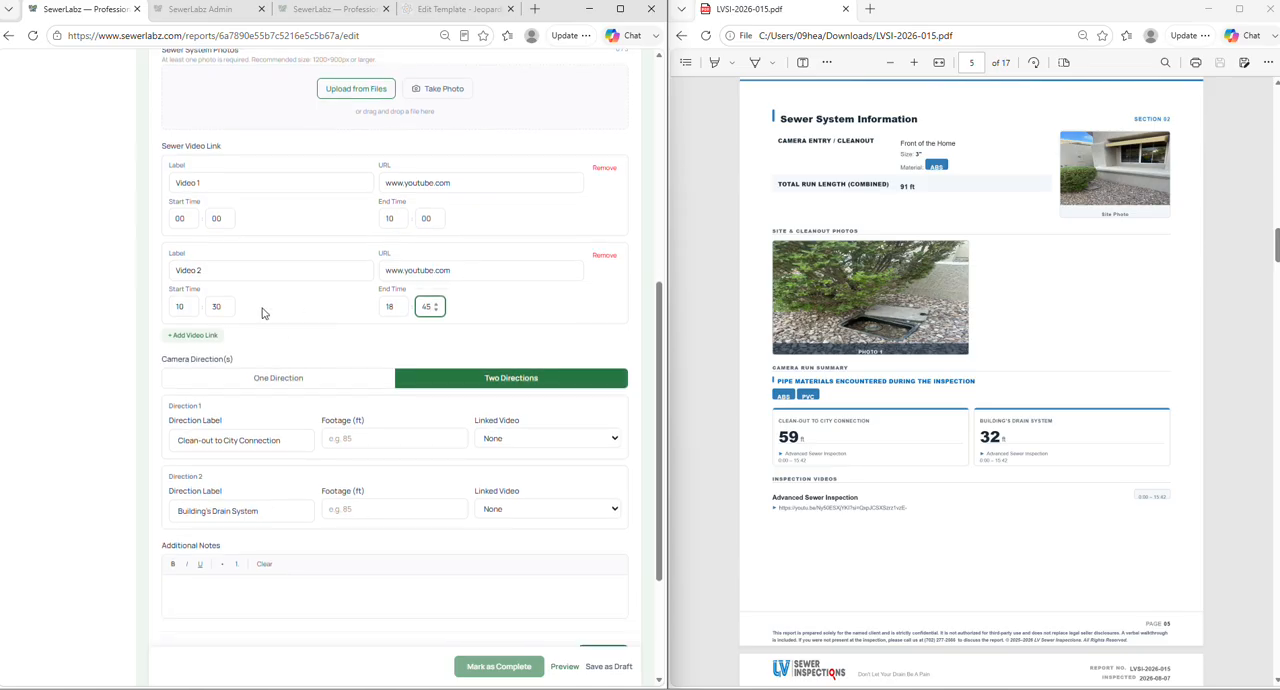
pyautogui.moveTo(239, 274); pyautogui.dragTo(120, 262)
pyautogui.press('BackSpace')
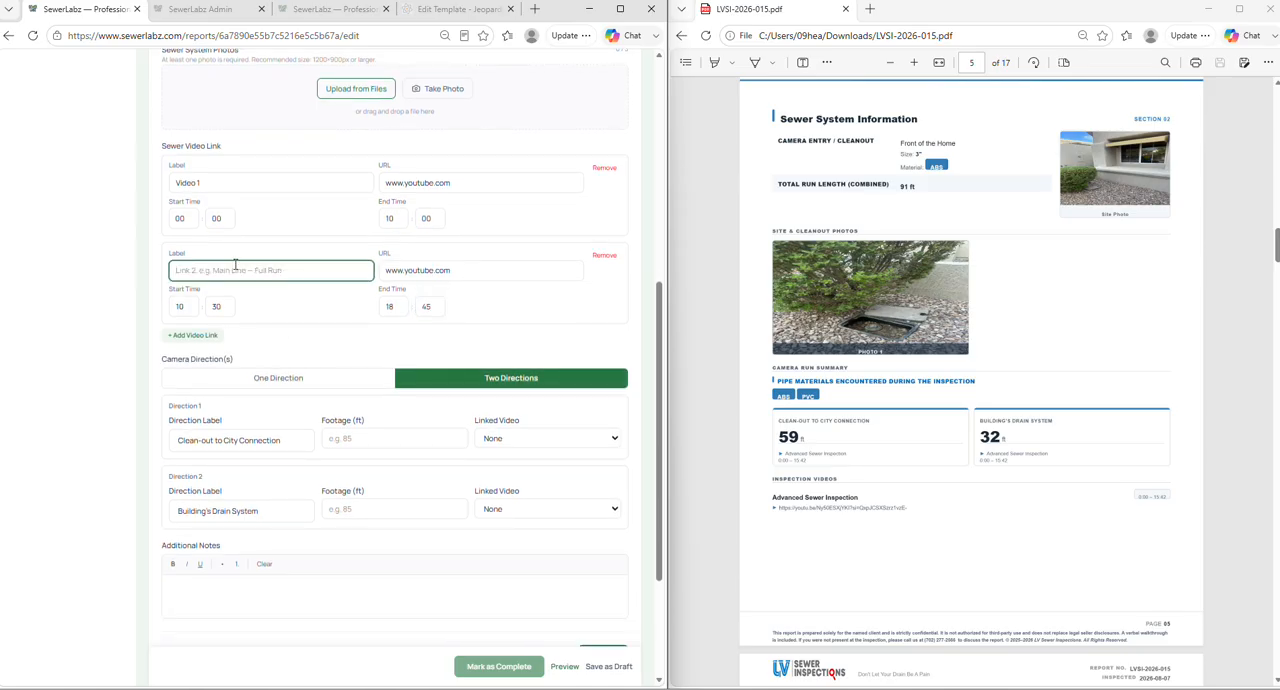
pyautogui.write('Building Drain')
pyautogui.moveTo(237, 186); pyautogui.dragTo(1, 152)
pyautogui.press('BackSpace')
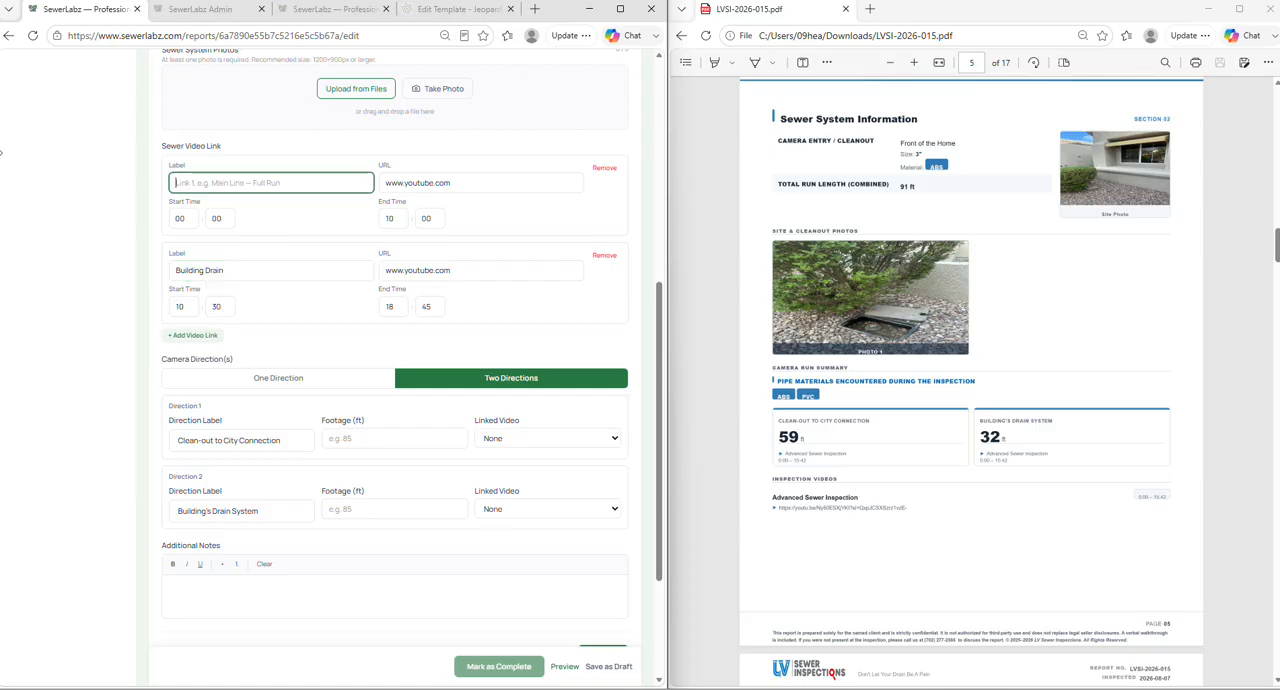
pyautogui.write('C/C')
pyautogui.write(' to City')
pyautogui.click(237, 272)
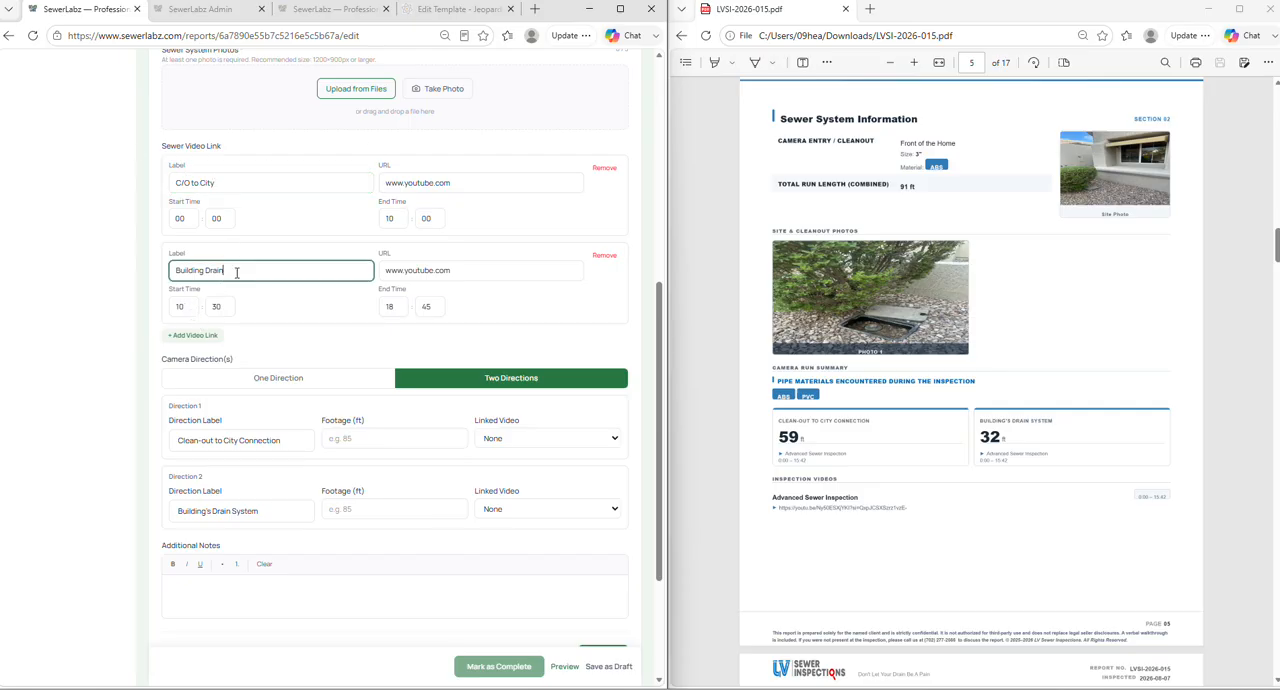
pyautogui.tripleClick(454, 182)
pyautogui.click(486, 269)
pyautogui.tripleClick(441, 276)
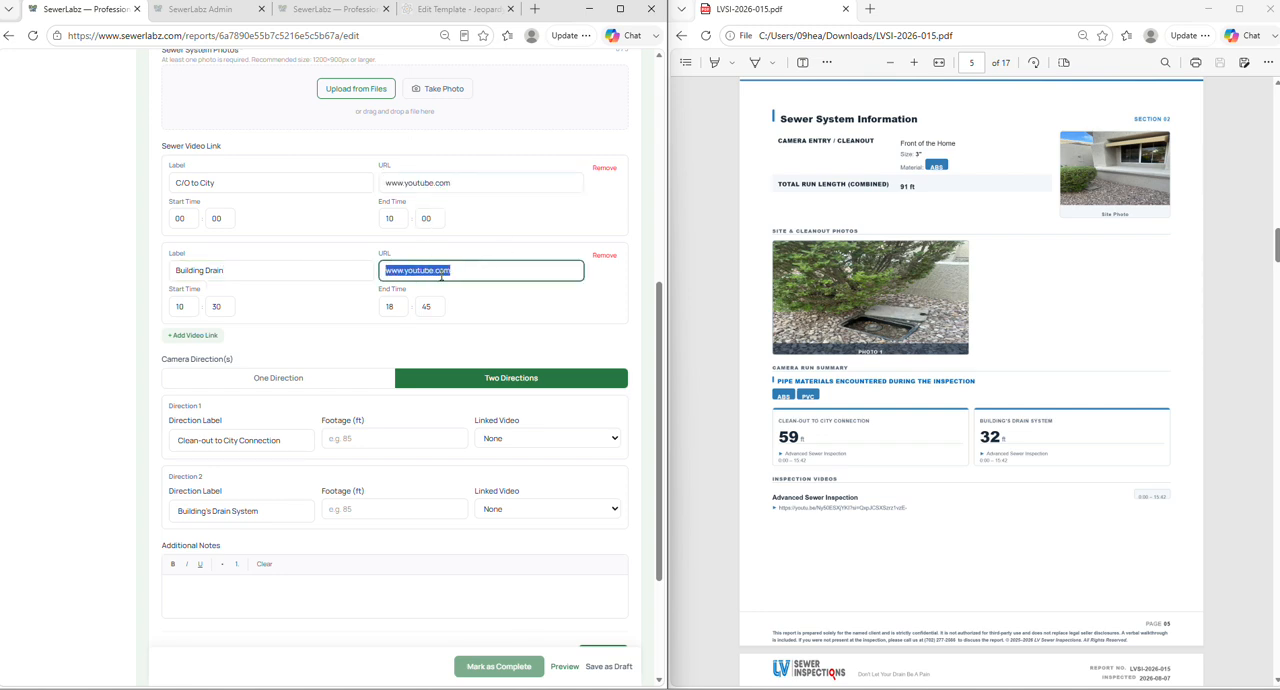
pyautogui.click(240, 308)
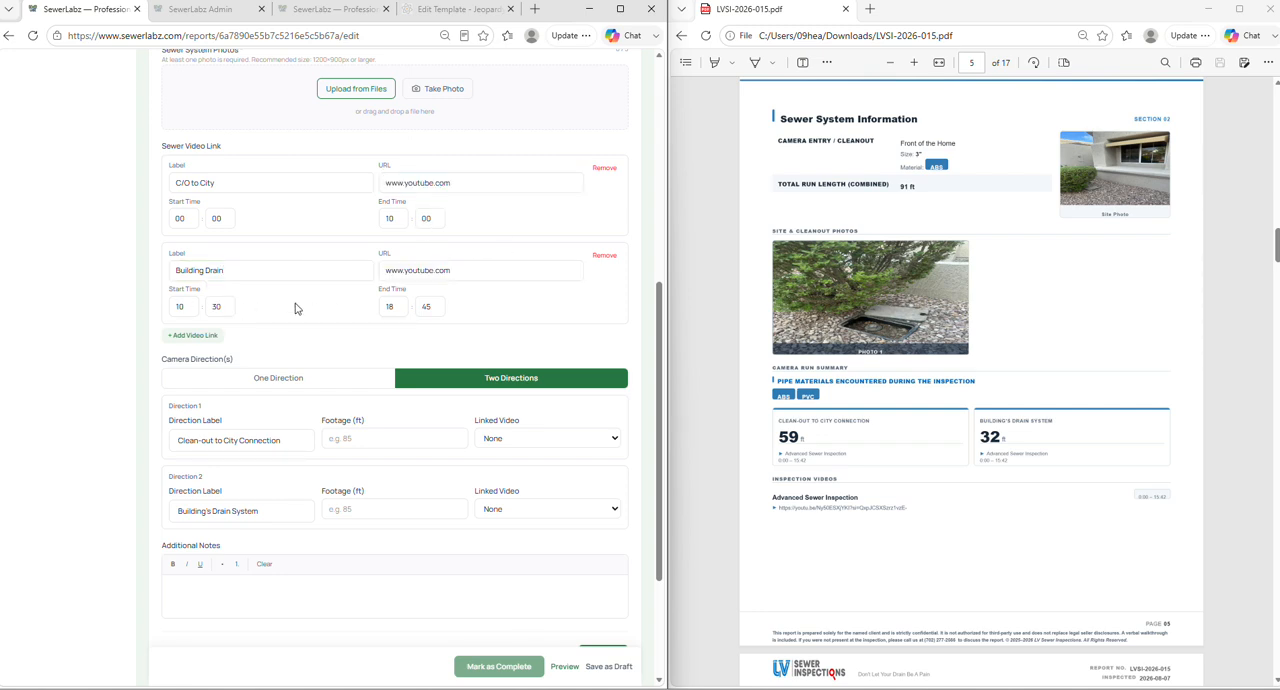
# - Set Direction 1's footage to 85 ft and link it to the C/O to City video
pyautogui.scroll(-1, 291, 300)
pyautogui.scroll(-1, 291, 300)
pyautogui.click(366, 300)
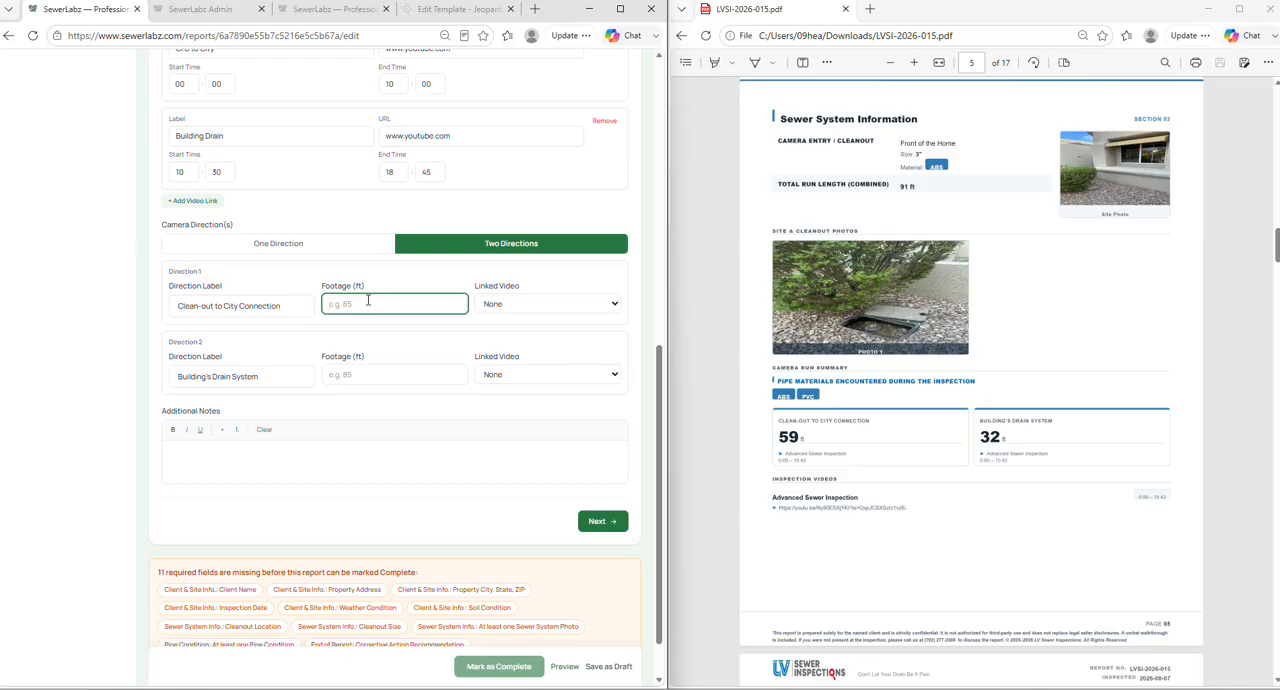
pyautogui.write('85')
pyautogui.click(512, 304)
pyautogui.click(514, 340)
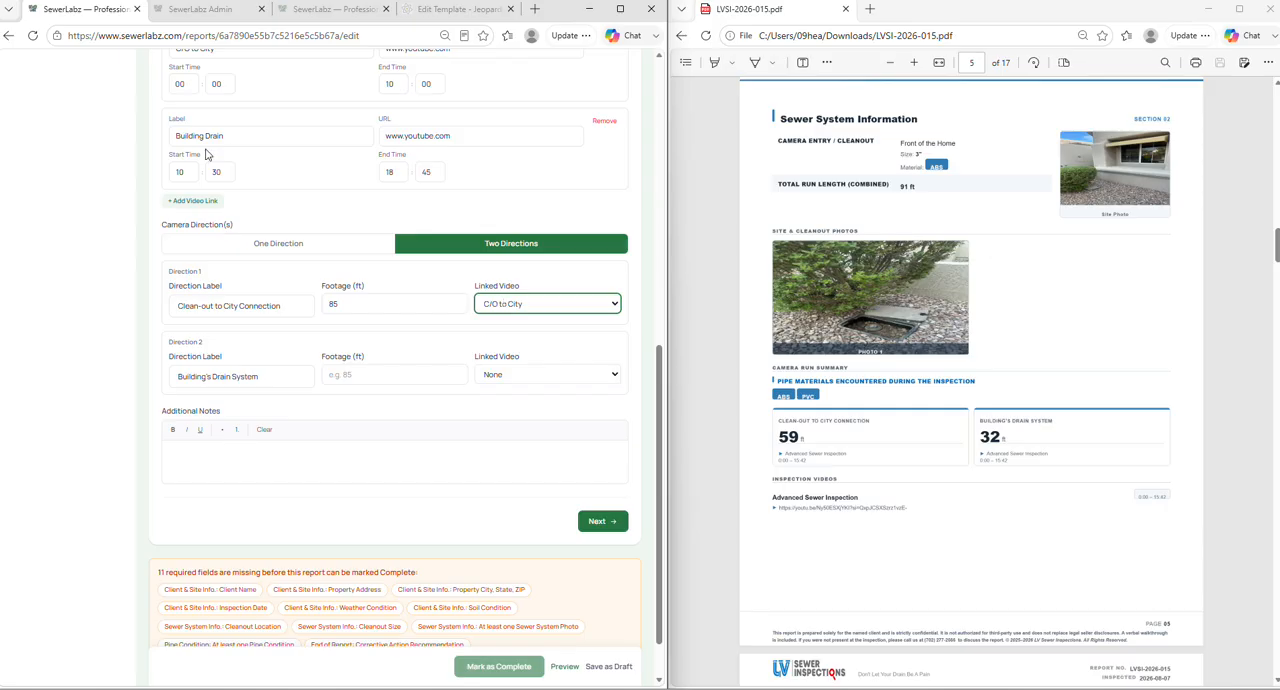
# - Set Direction 2's footage to 28 ft and link it to the Building Drain video
pyautogui.scroll(1, 193, 163)
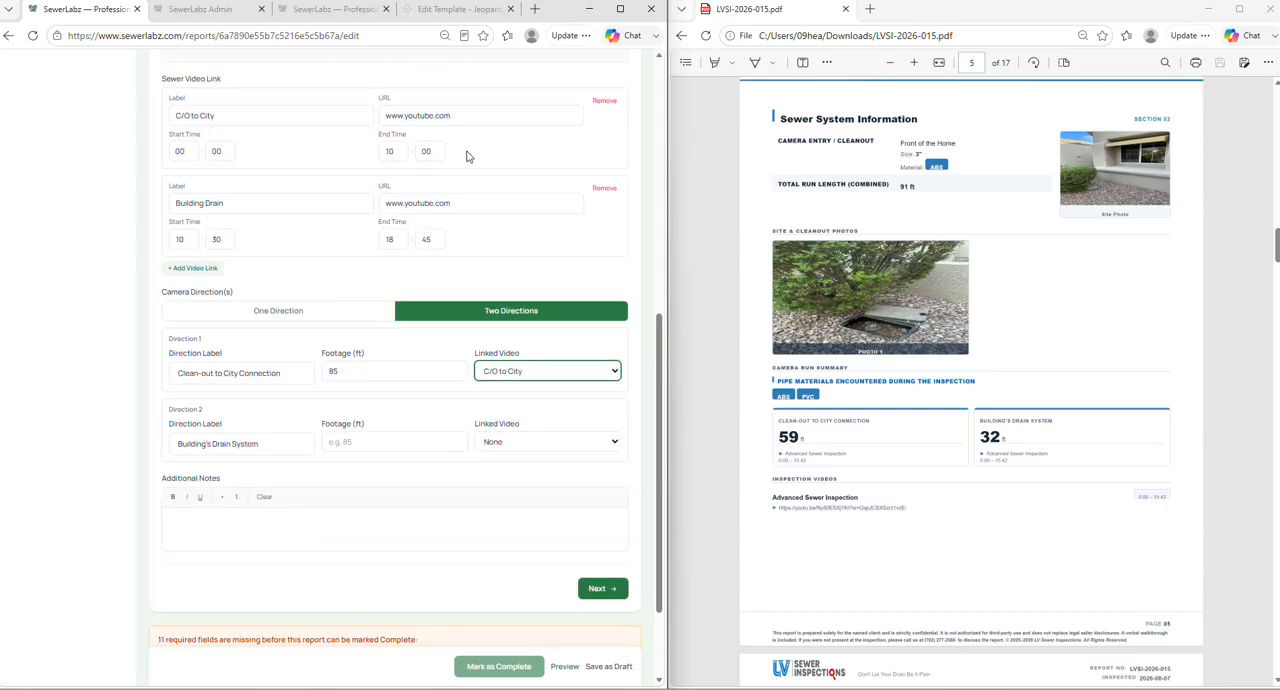
pyautogui.scroll(-1, 388, 357)
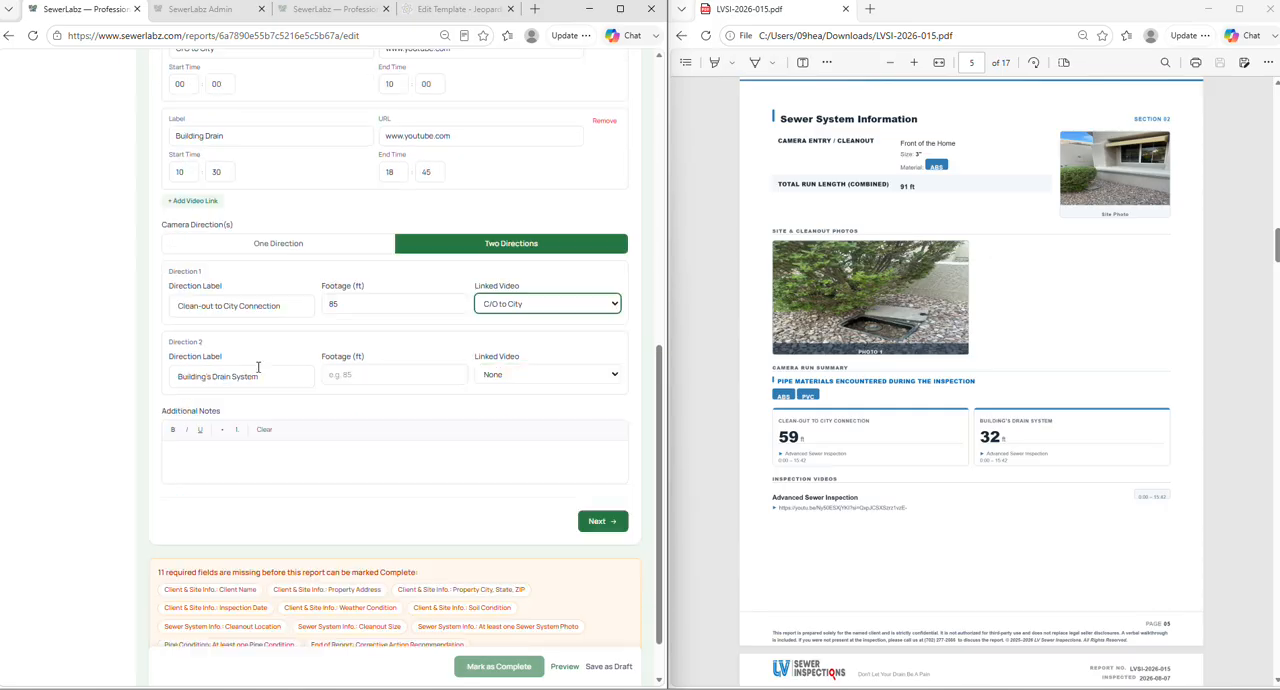
pyautogui.click(265, 376)
pyautogui.click(398, 378)
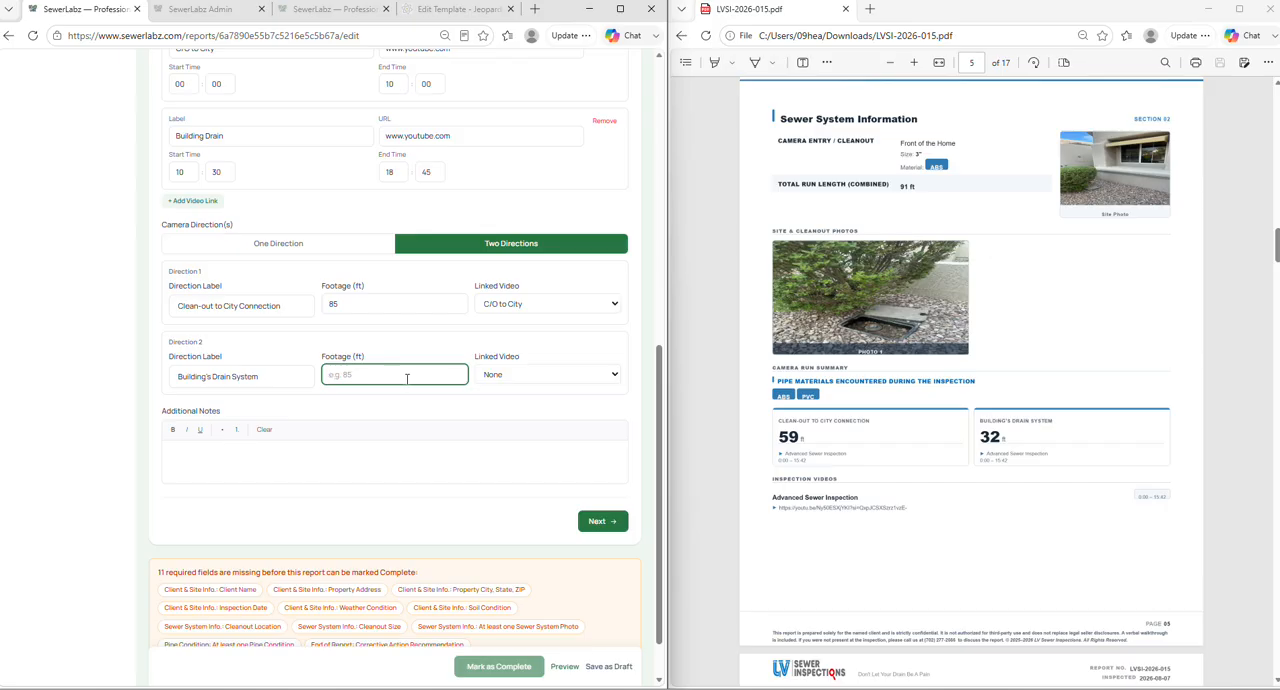
pyautogui.write('28')
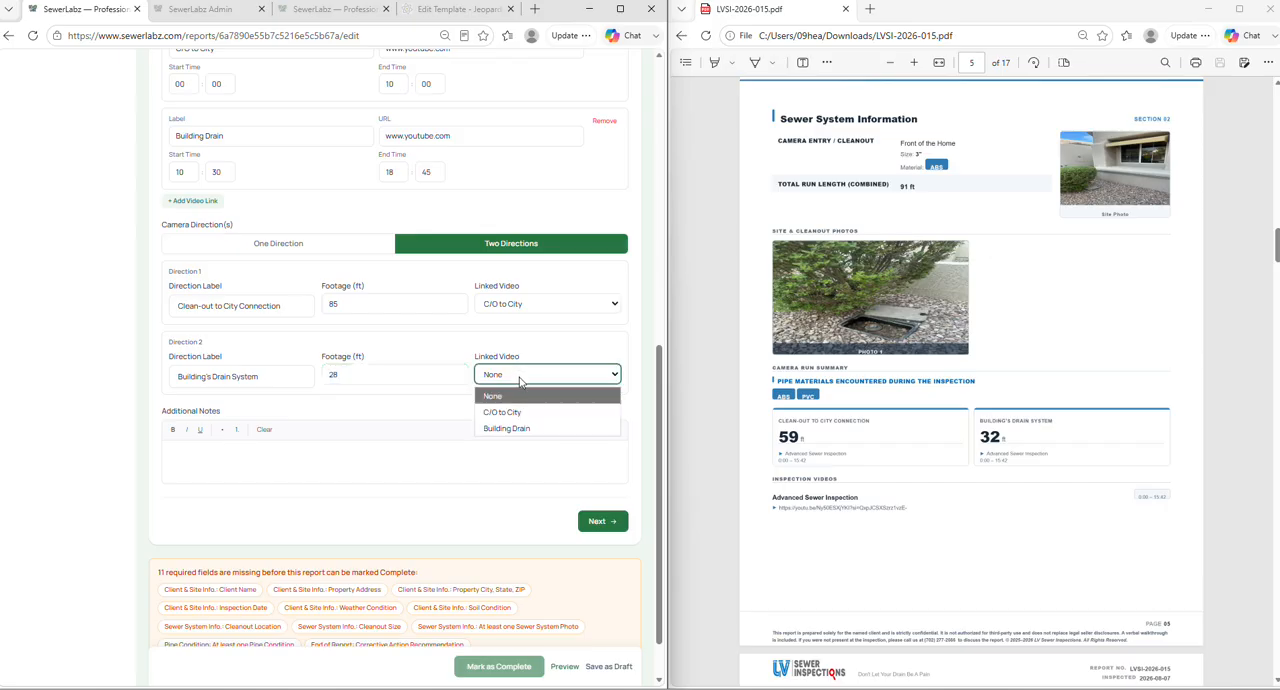
pyautogui.click(508, 428)
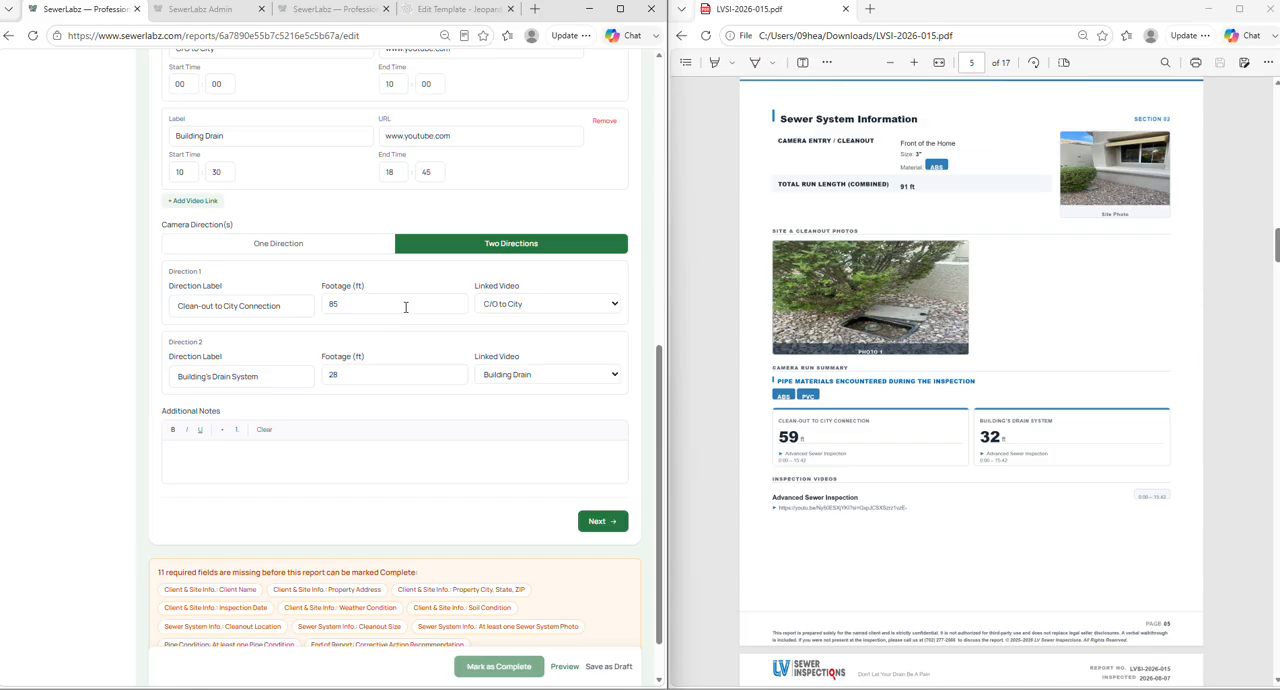
# - Look at the empty Additional Notes field, and examine the camera run summary and inspection video link in the sample PDF
pyautogui.tripleClick(166, 415)
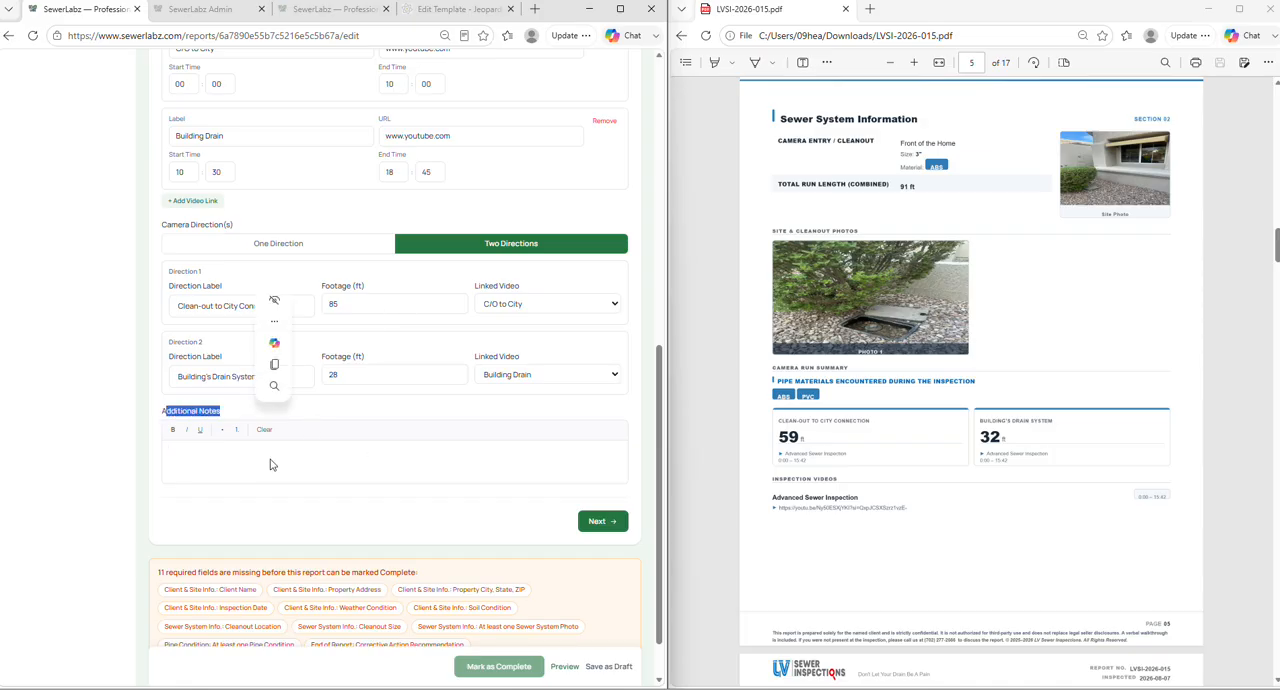
pyautogui.click(268, 458)
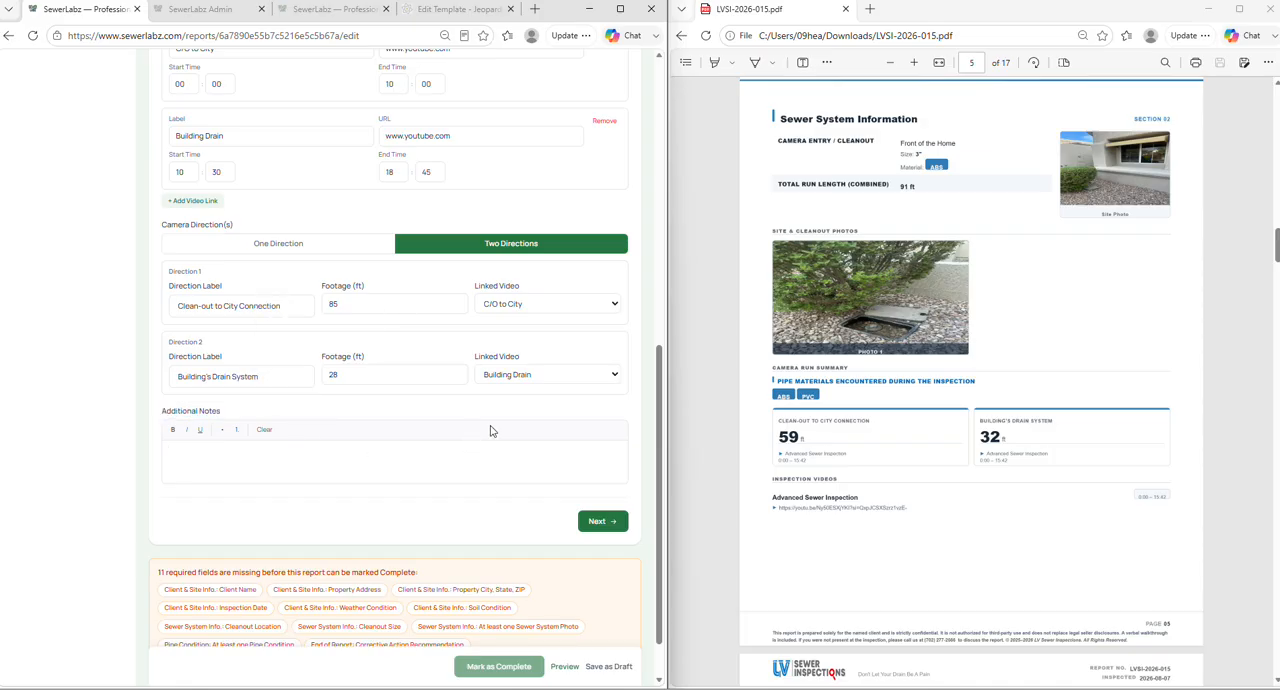
pyautogui.scroll(-3, 794, 409)
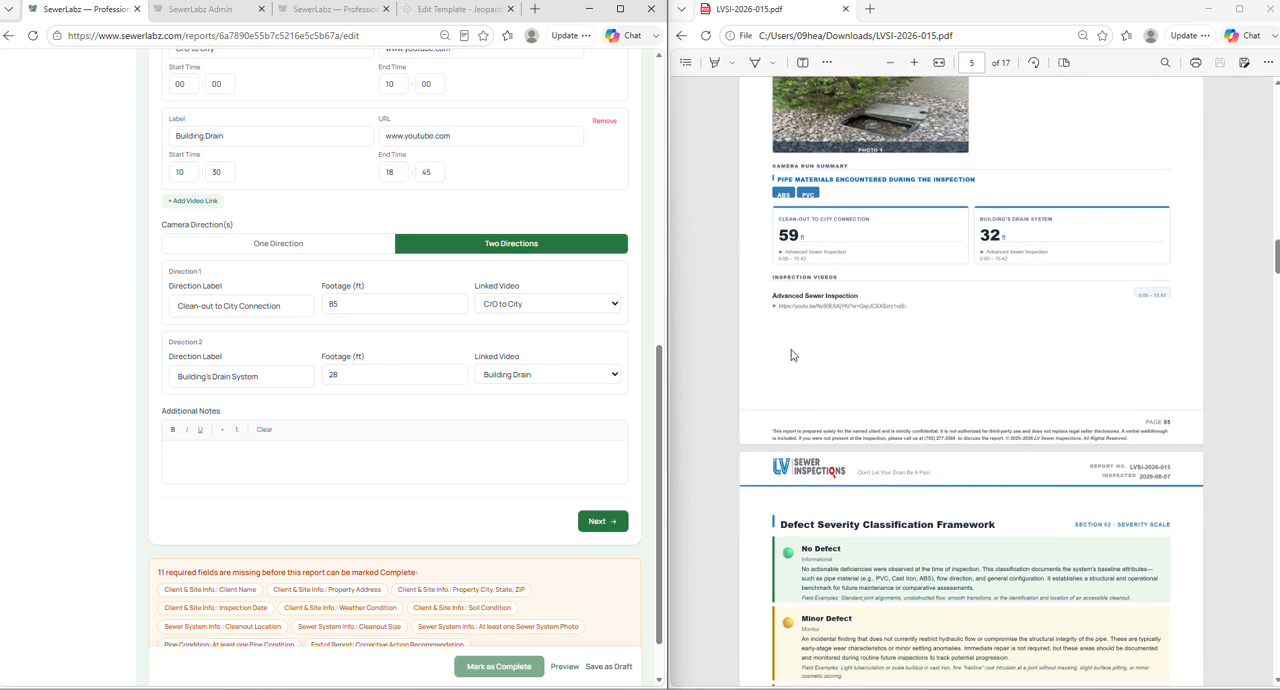
pyautogui.click(775, 325)
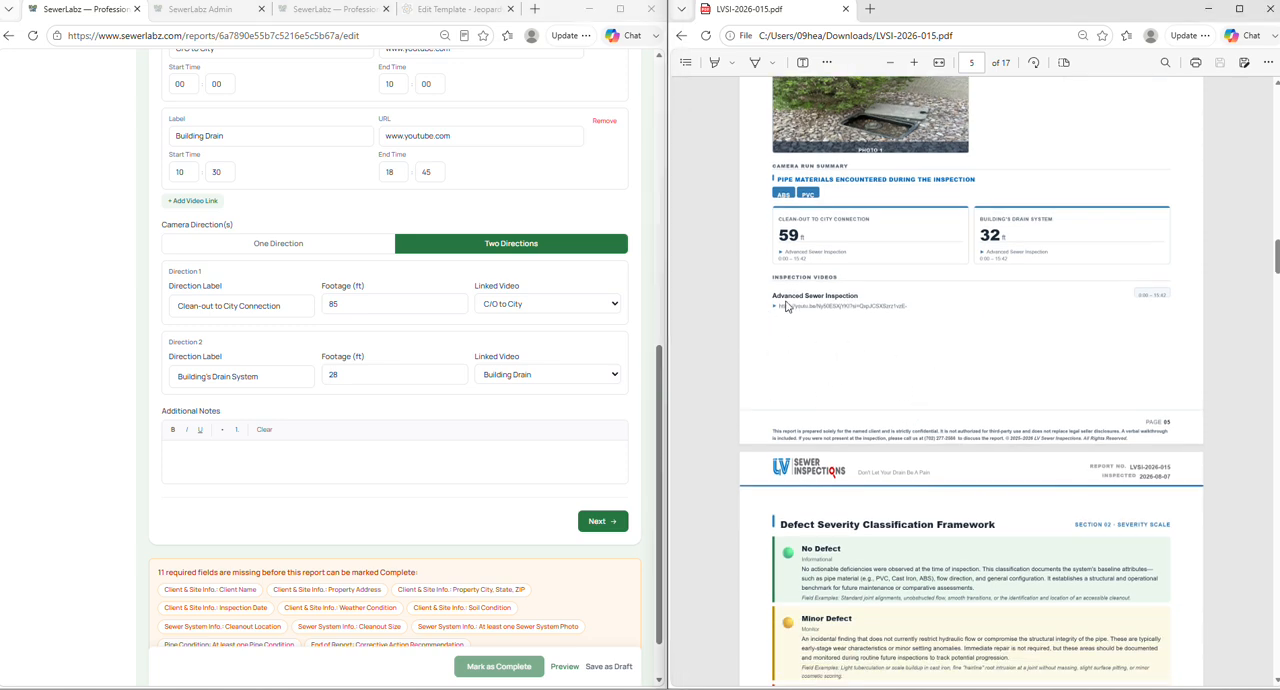
pyautogui.scroll(1, 795, 350)
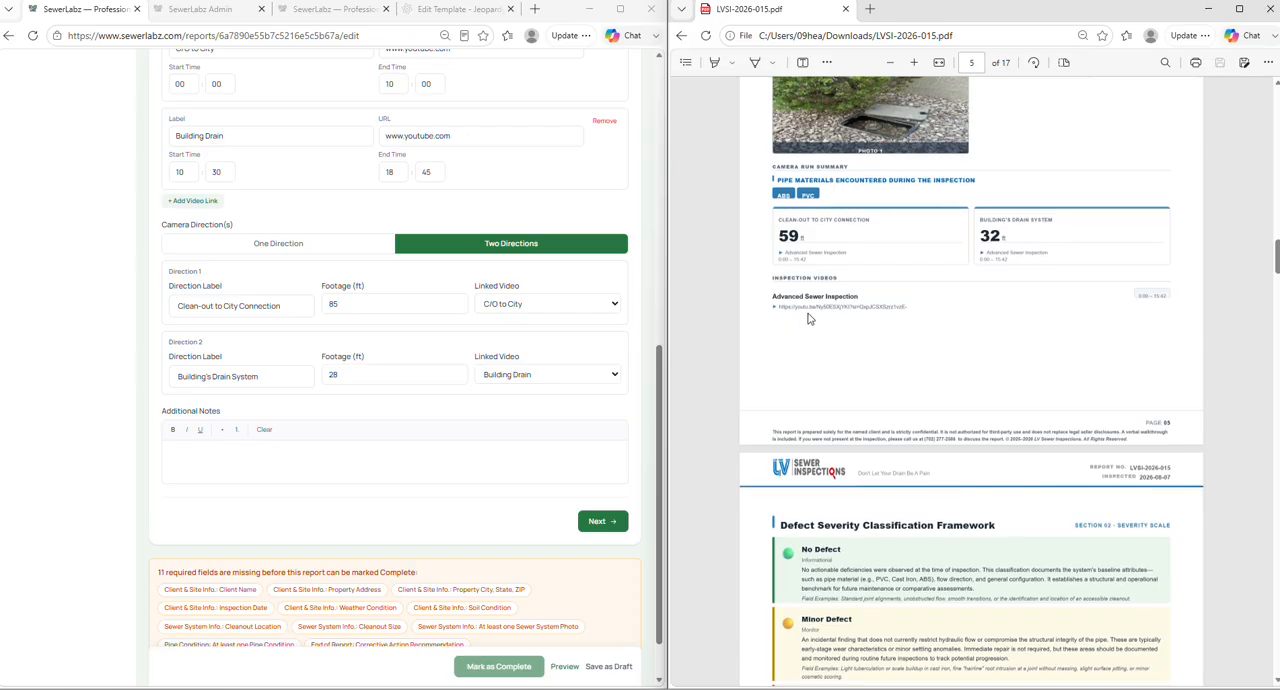
pyautogui.scroll(1, 881, 399)
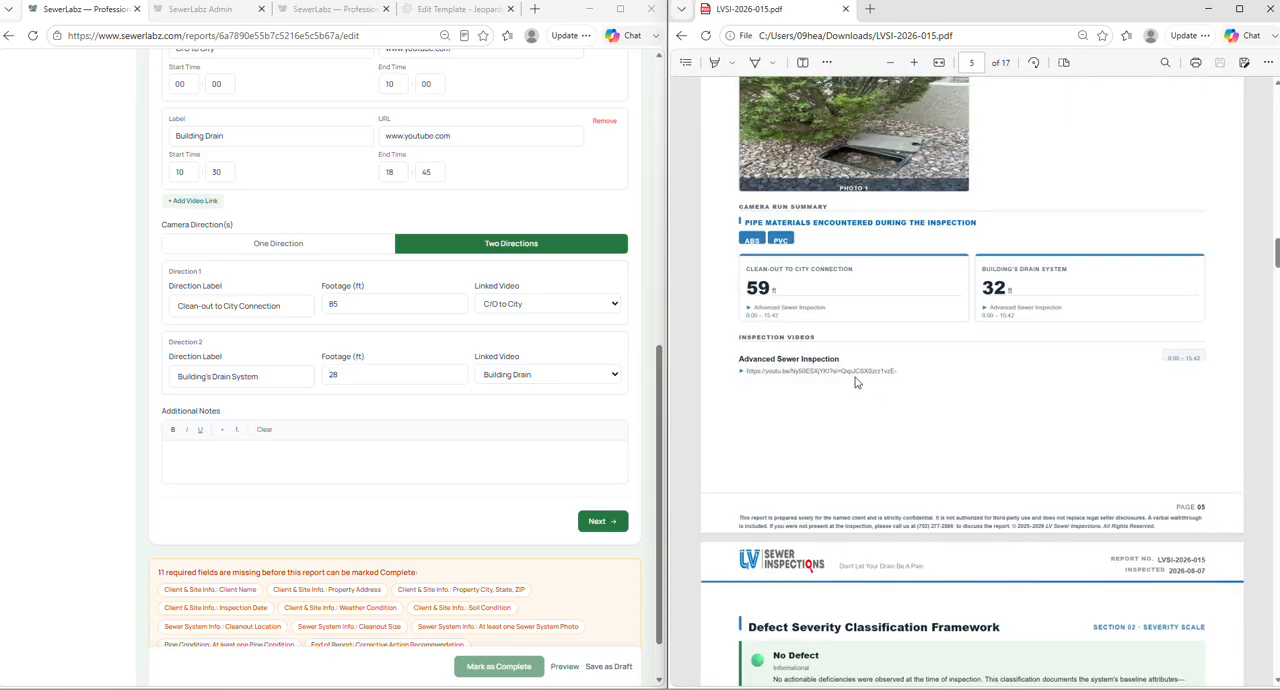
pyautogui.scroll(1, 855, 381)
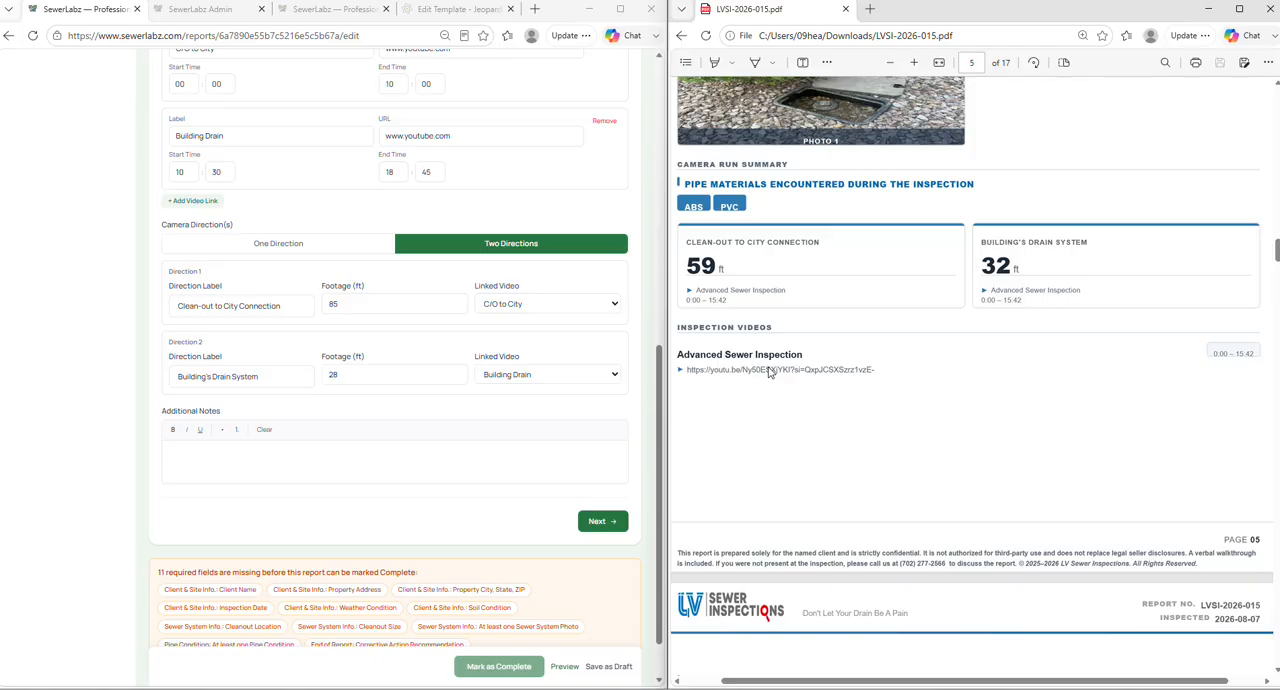
# - Review the sample PDF's Sewer System Information page, and add a new pipe condition in the report's Pipe Condition section
pyautogui.scroll(-2, 767, 371)
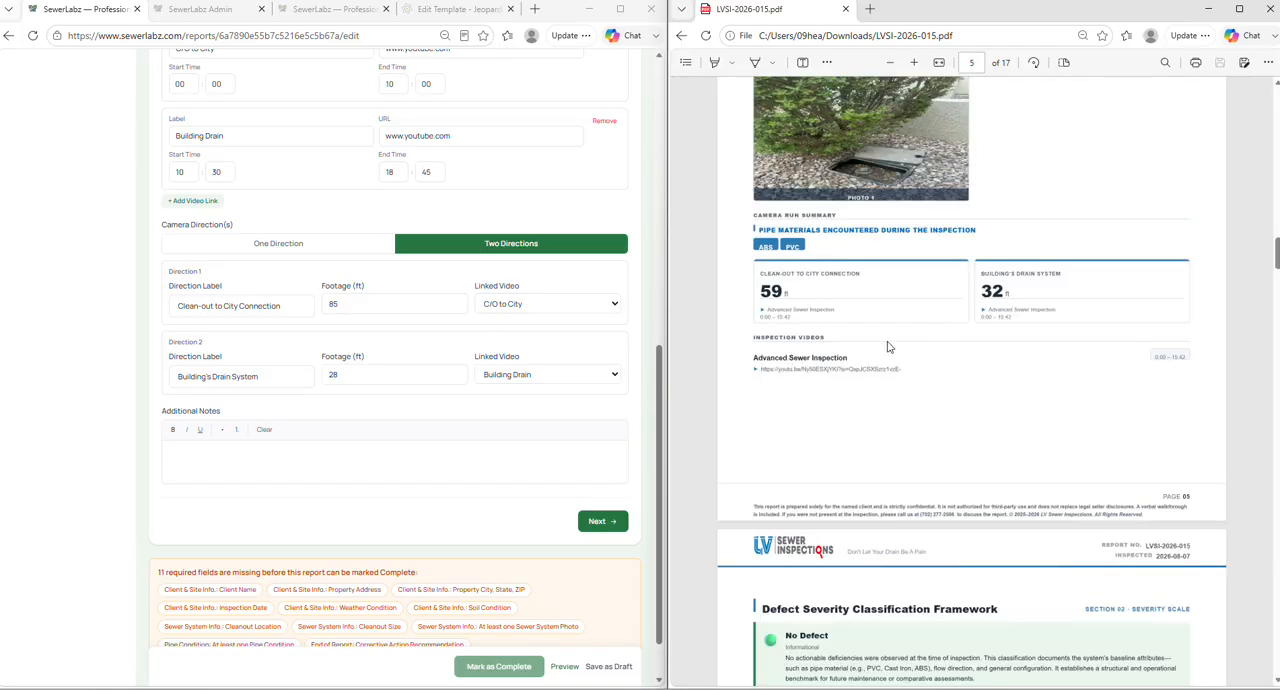
pyautogui.scroll(2, 908, 388)
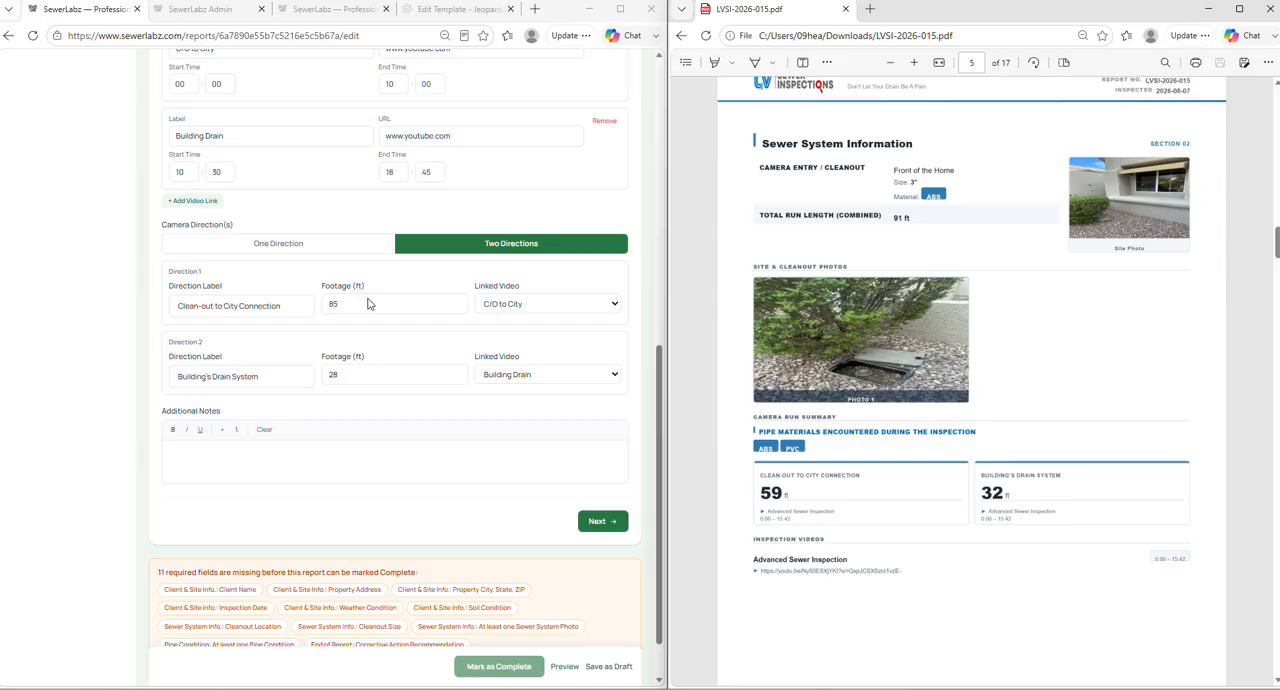
pyautogui.click(604, 521)
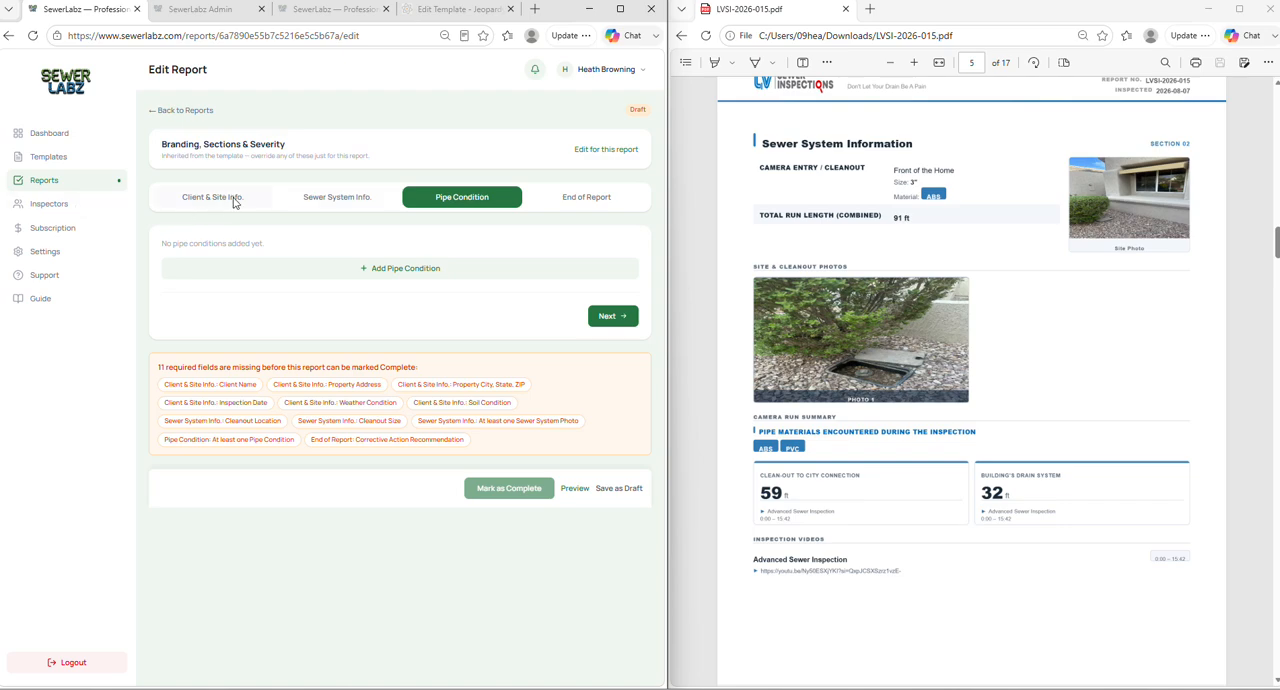
pyautogui.click(367, 272)
# - Examine the Defect Severity Classification Framework and the first pipe condition findings in the sample PDF
pyautogui.scroll(-10, 916, 295)
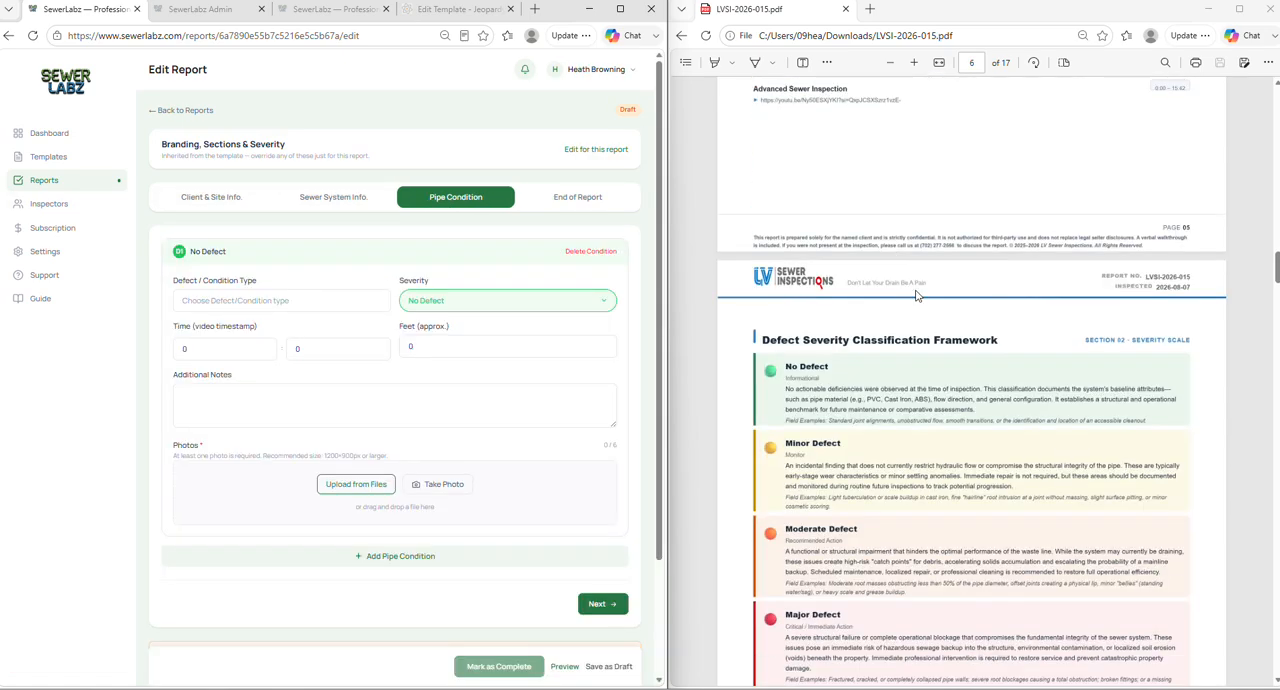
pyautogui.scroll(3, 916, 295)
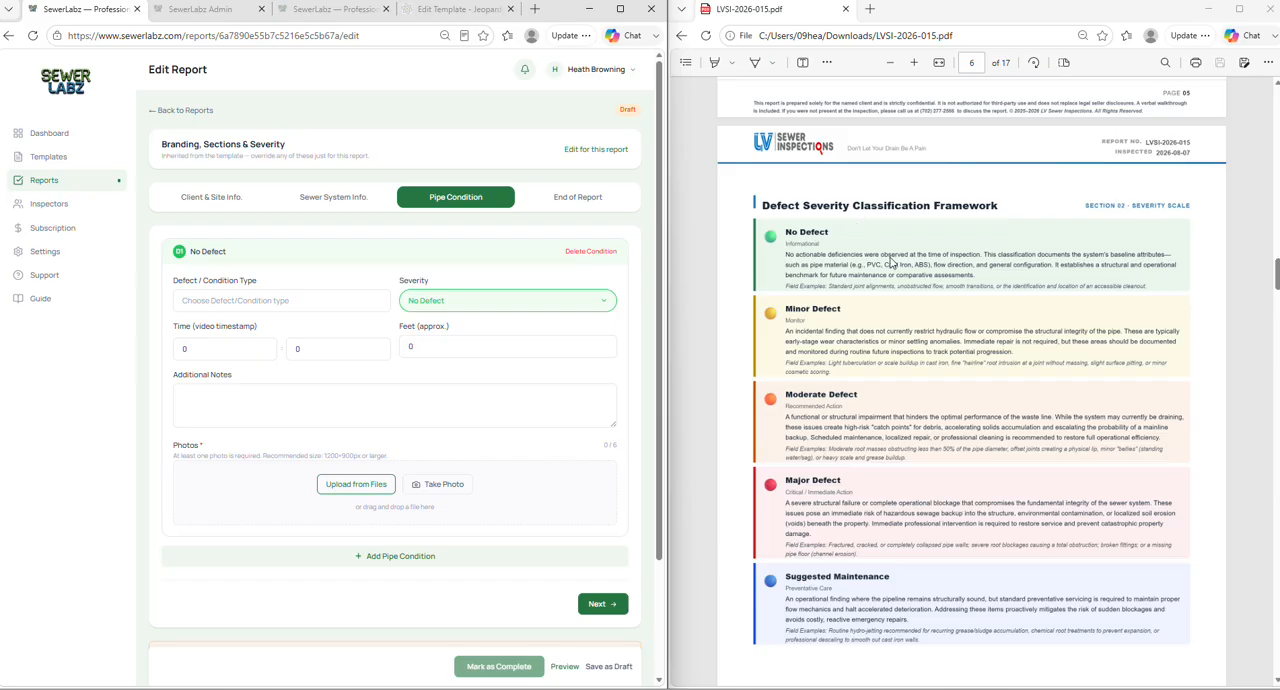
pyautogui.scroll(-5, 790, 318)
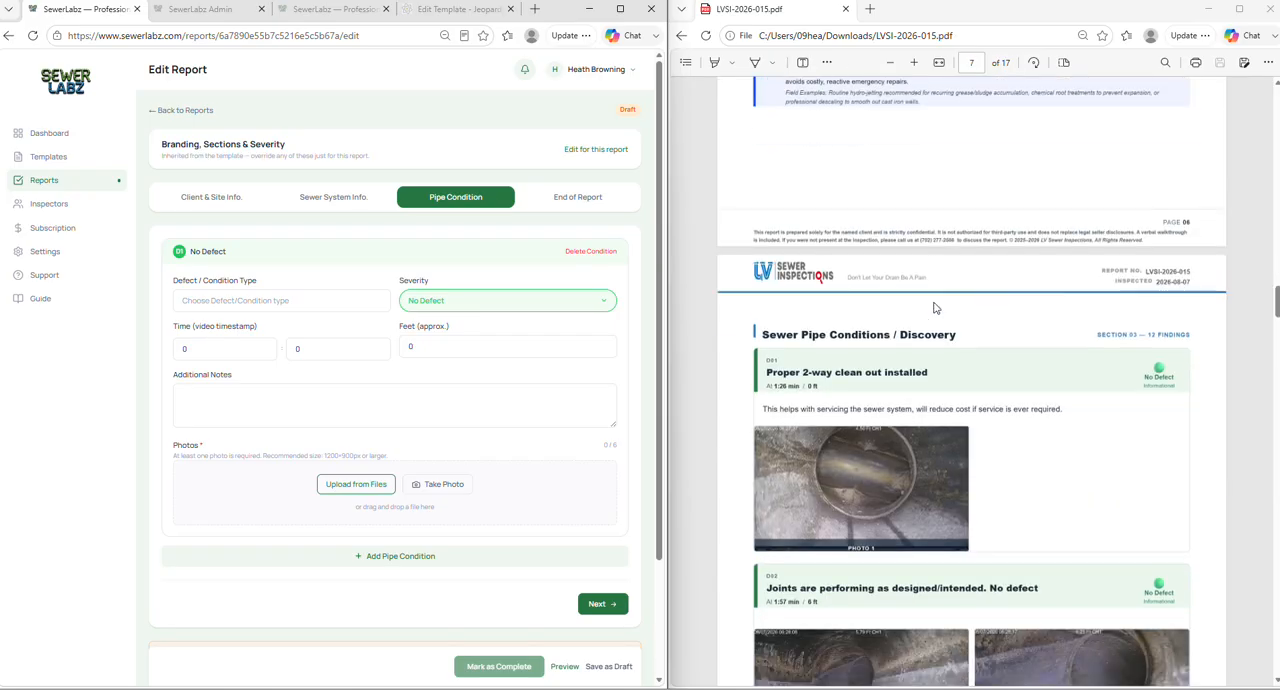
pyautogui.scroll(-1, 1041, 329)
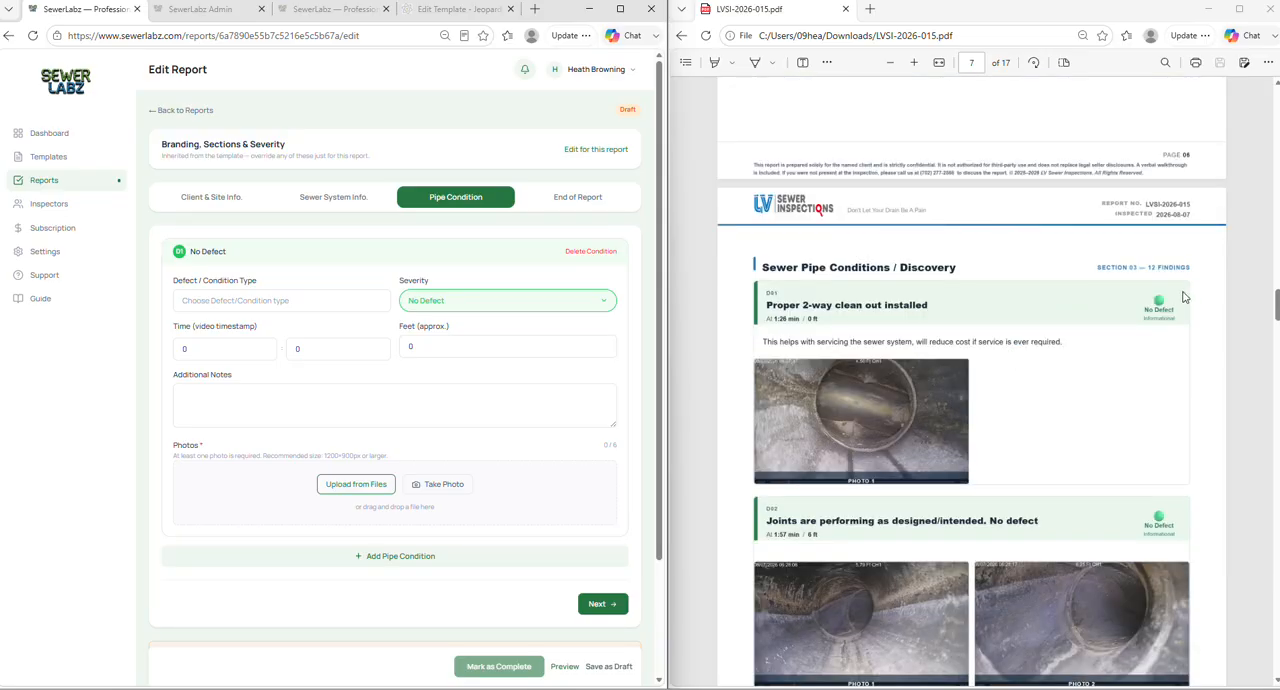
# - Set the pipe condition's severity to Major Defect and its condition type to "Joints are performing as designed/intended. No defect"
pyautogui.click(589, 301)
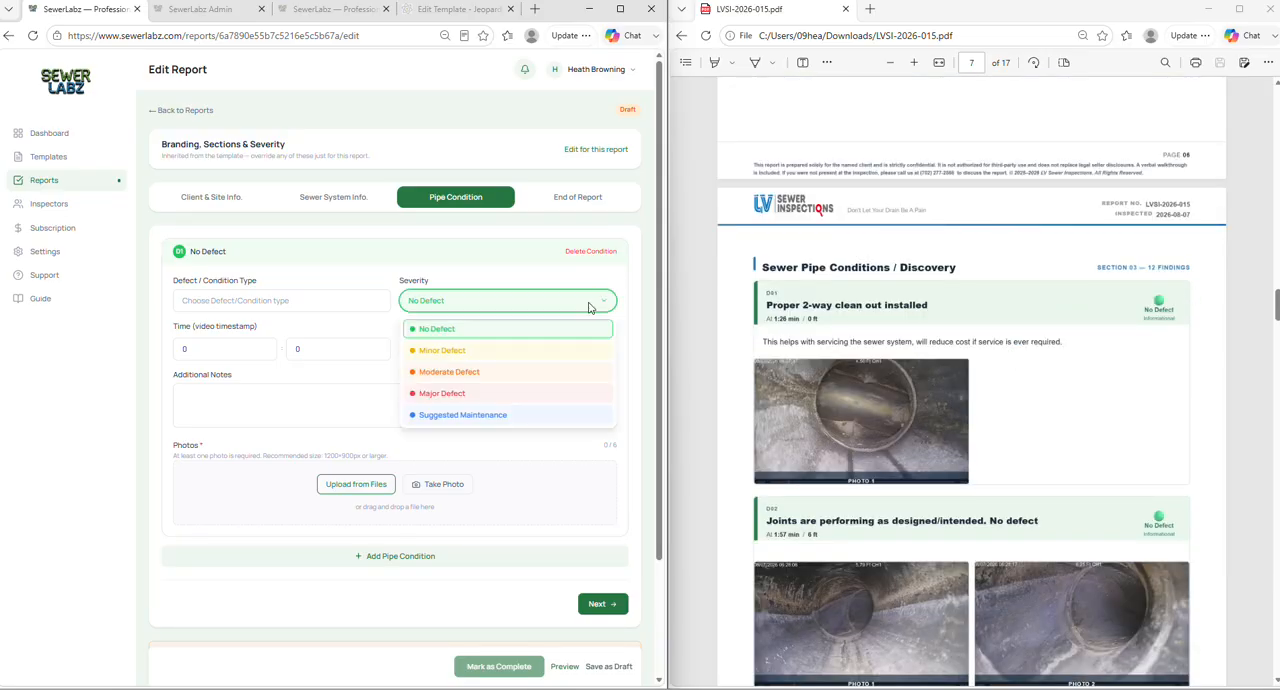
pyautogui.click(466, 395)
pyautogui.click(233, 296)
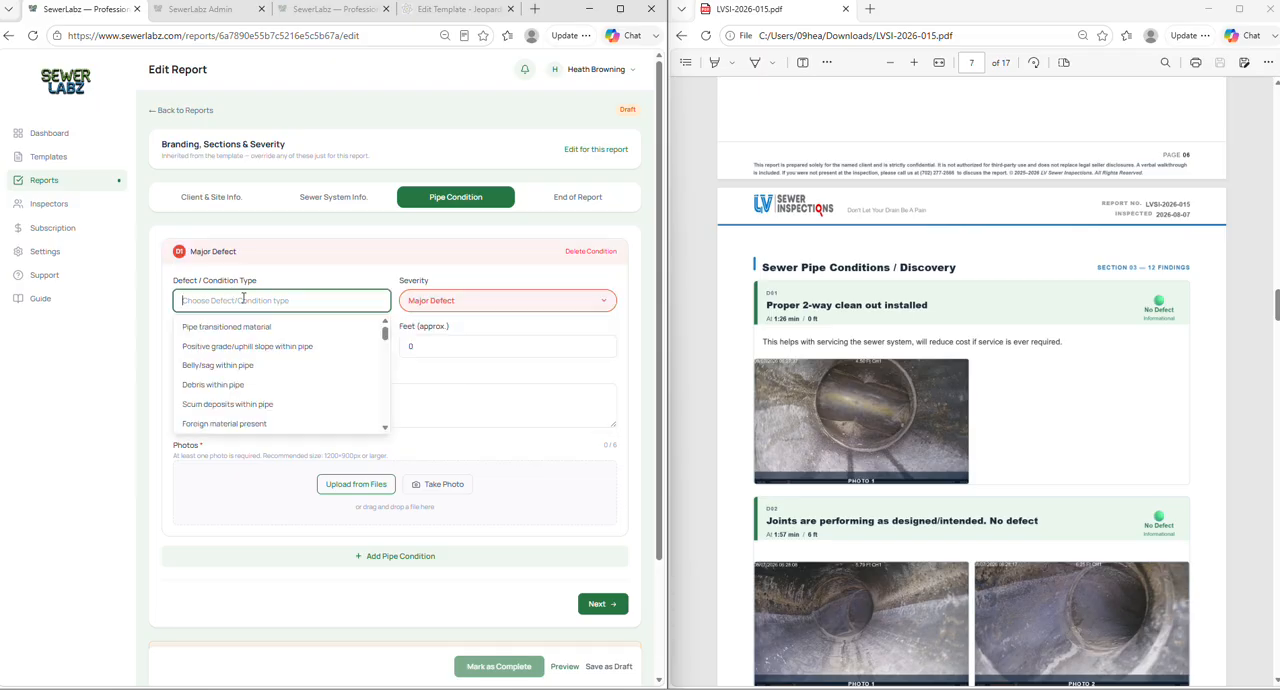
pyautogui.scroll(-10, 304, 374)
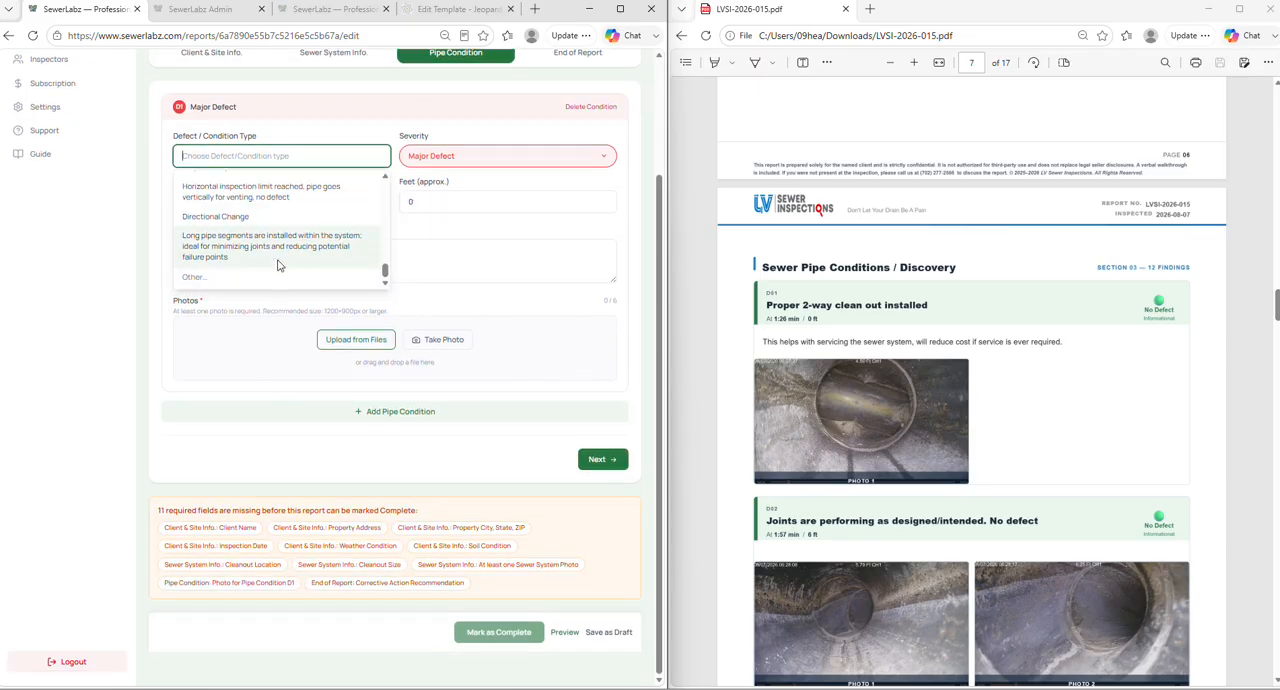
pyautogui.scroll(3, 280, 240)
pyautogui.scroll(-3, 280, 240)
pyautogui.scroll(2, 234, 426)
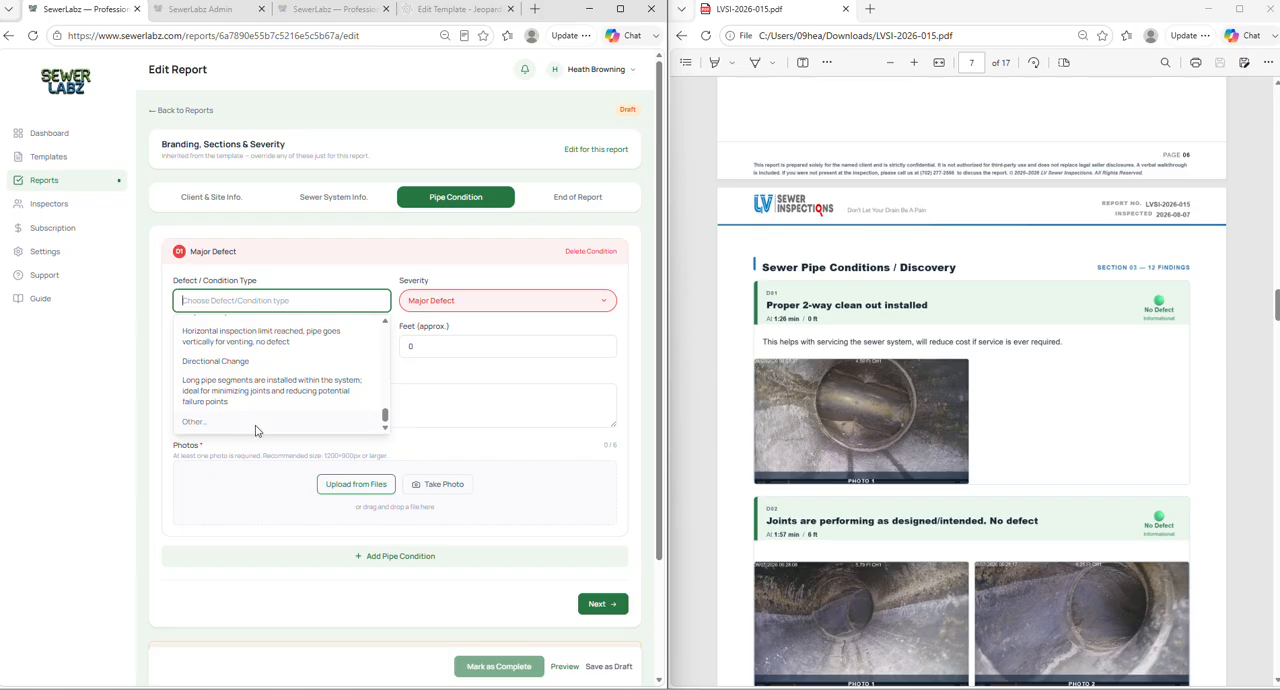
pyautogui.scroll(2, 275, 410)
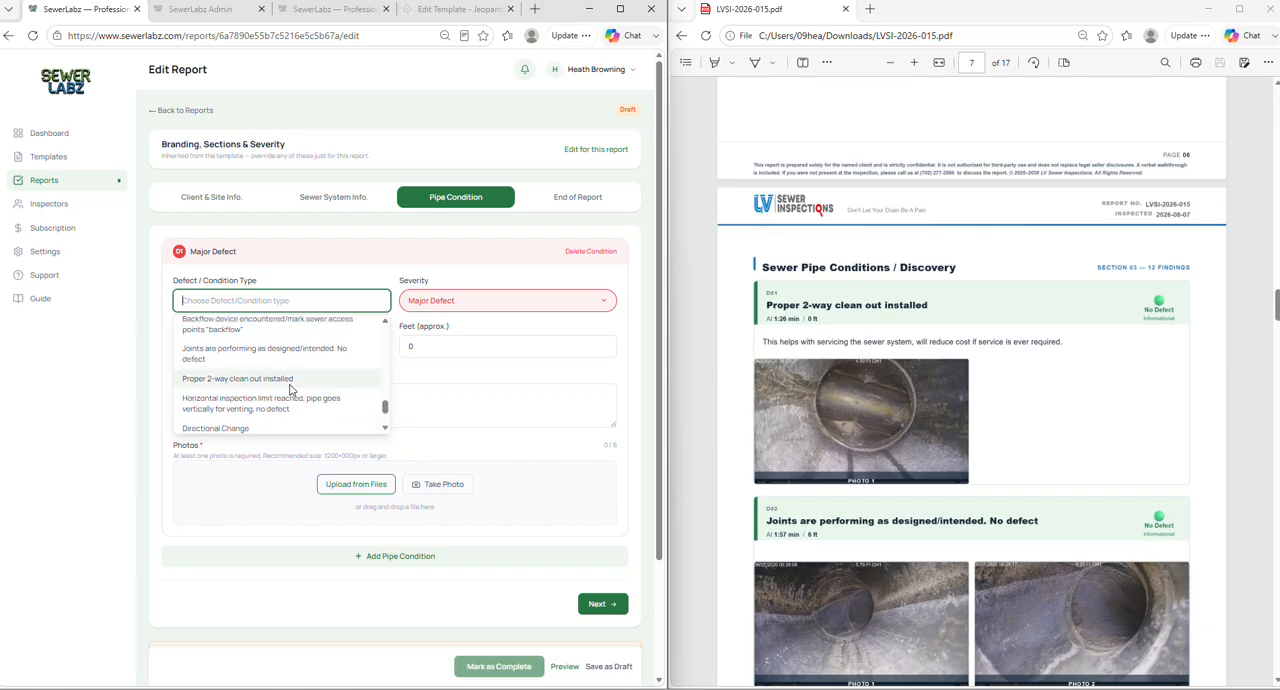
pyautogui.click(311, 372)
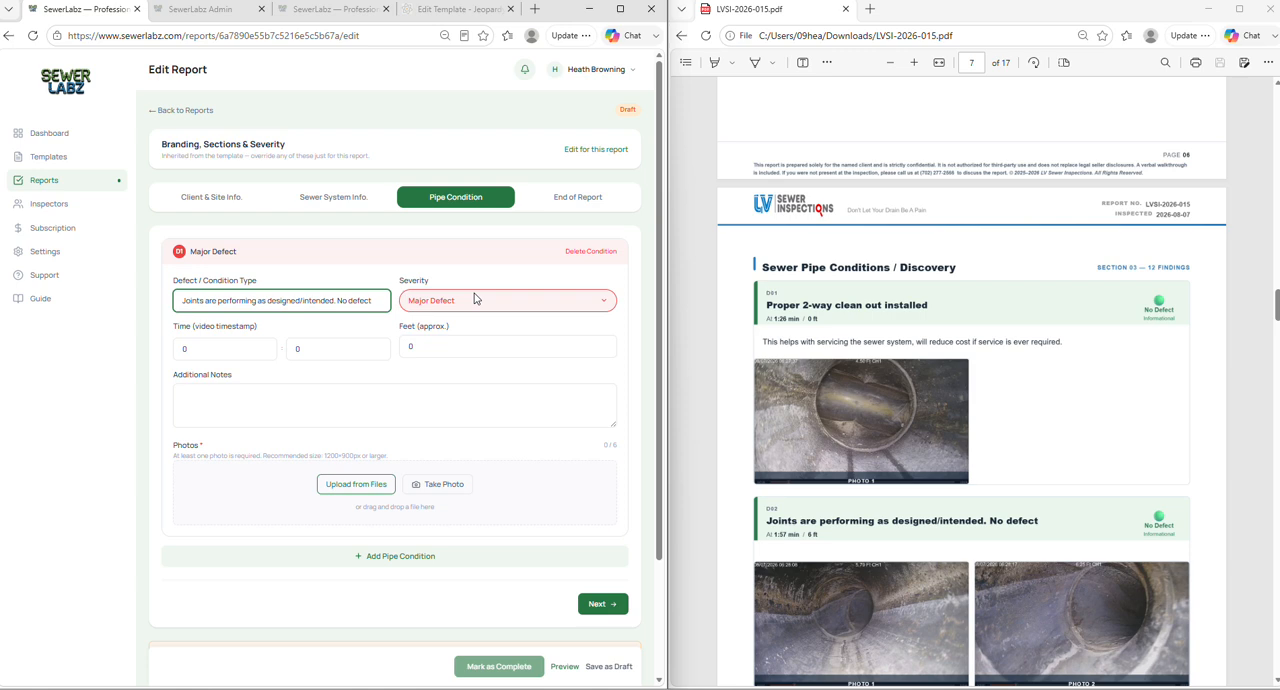
# - Set the pipe condition's severity to No Defect, with video timestamp 01:30 and approximate distance 6 feet
pyautogui.click(545, 300)
pyautogui.click(516, 333)
pyautogui.click(253, 347)
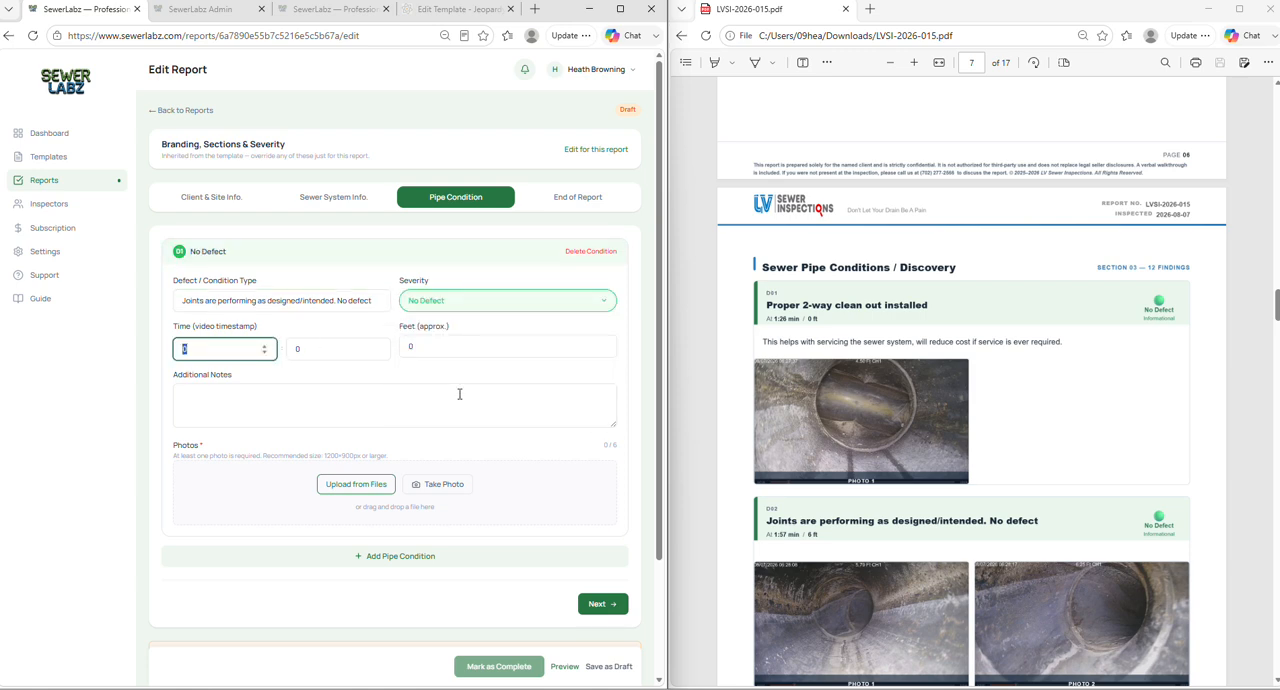
pyautogui.write('01')
pyautogui.press('Tab')
pyautogui.write('30')
pyautogui.press('Tab')
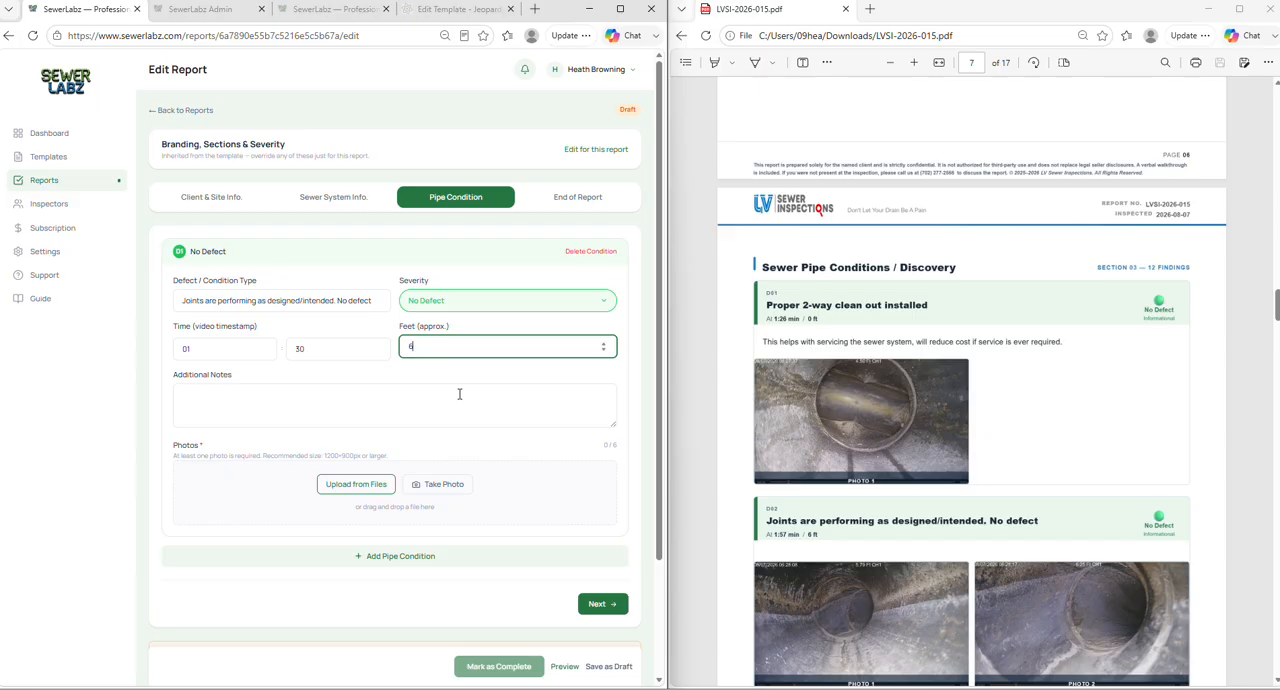
pyautogui.write('6')
# - Enter filler text in the pipe condition's Additional Notes and clear it again
pyautogui.click(509, 409)
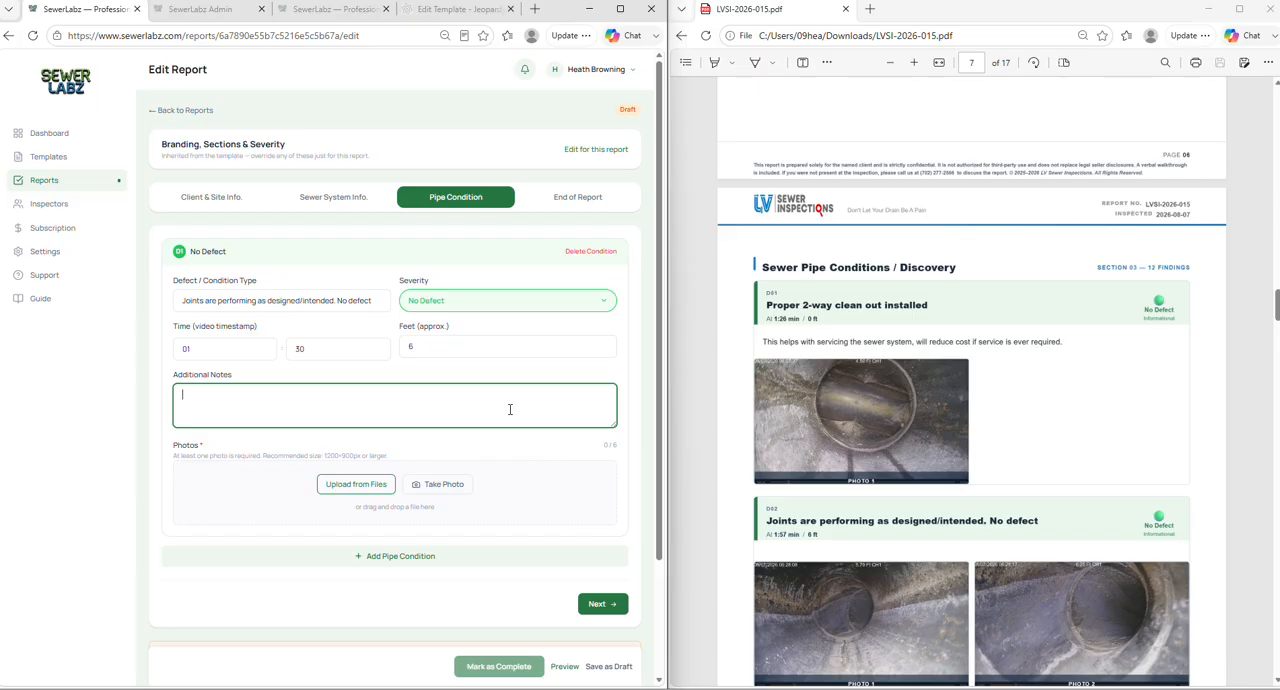
pyautogui.write('jdfjkdjkhjdaskfs asdjdksfhjkdk f f sdjfhjkdsfhdjks sdjfdjskfhdjksf')
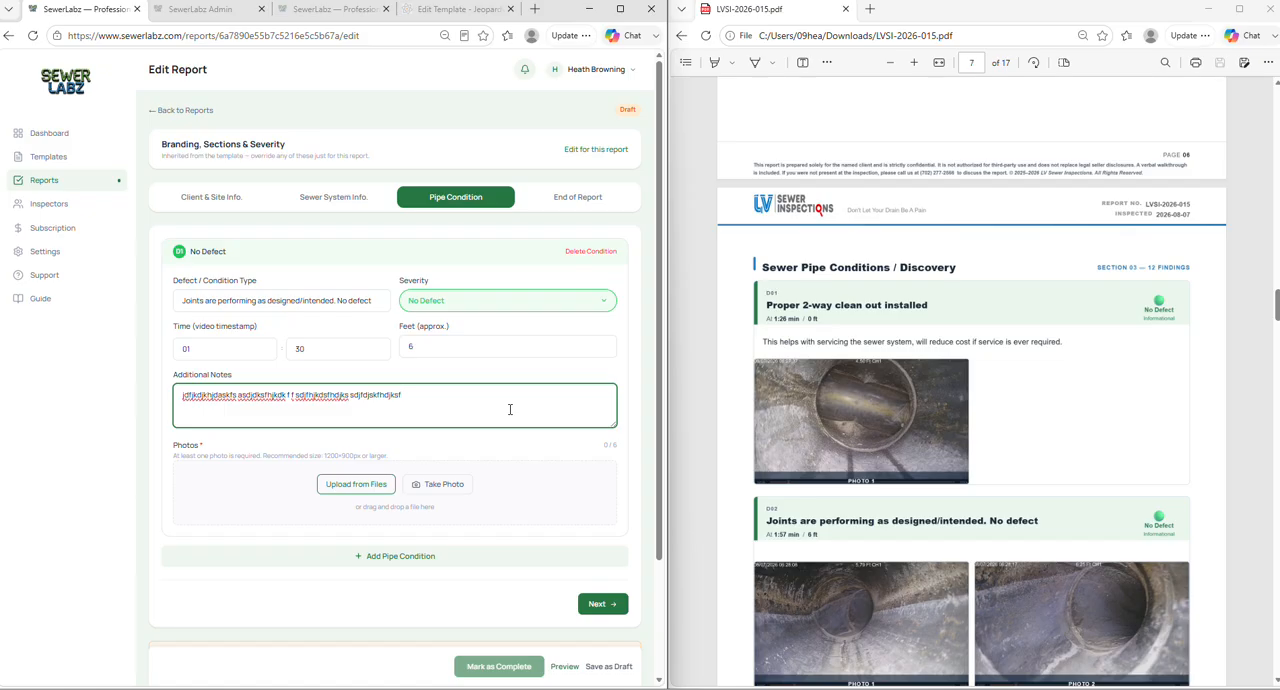
pyautogui.moveTo(510, 409); pyautogui.dragTo(176, 401)
pyautogui.press('BackSpace')
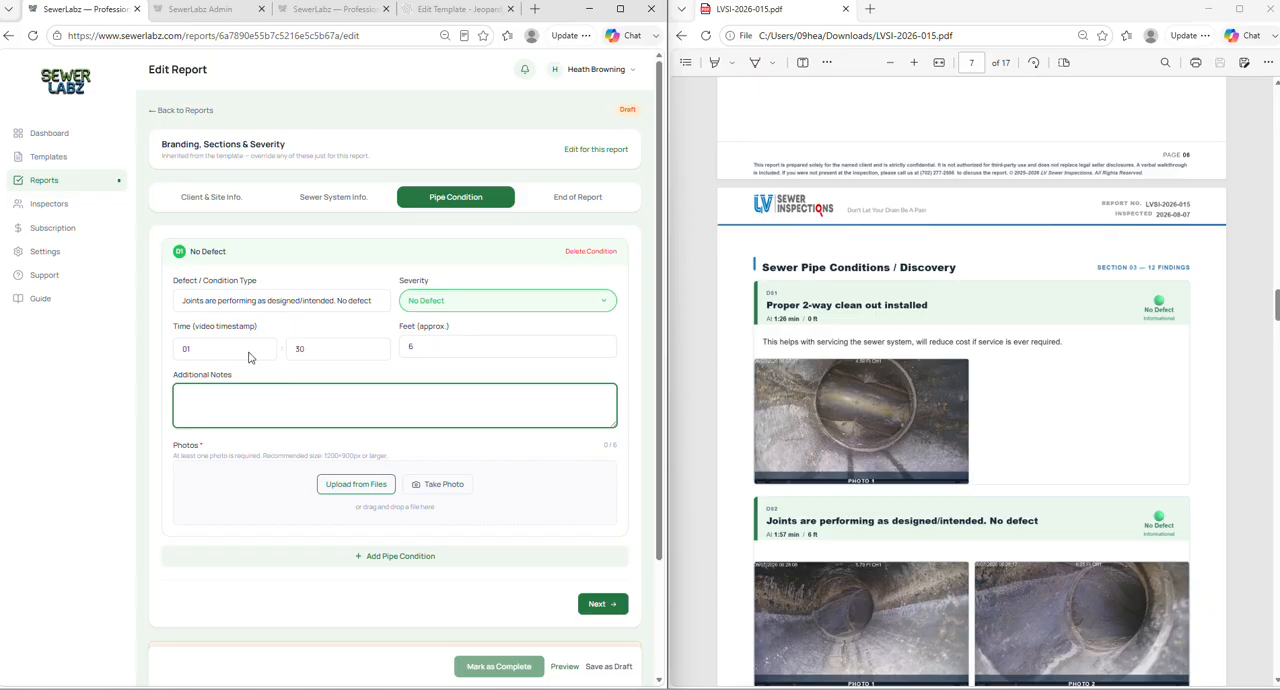
# - Look at the condition's photo upload area, switch to File Explorer to view the Screenshots folder, and minimize its window
pyautogui.scroll(-1, 407, 367)
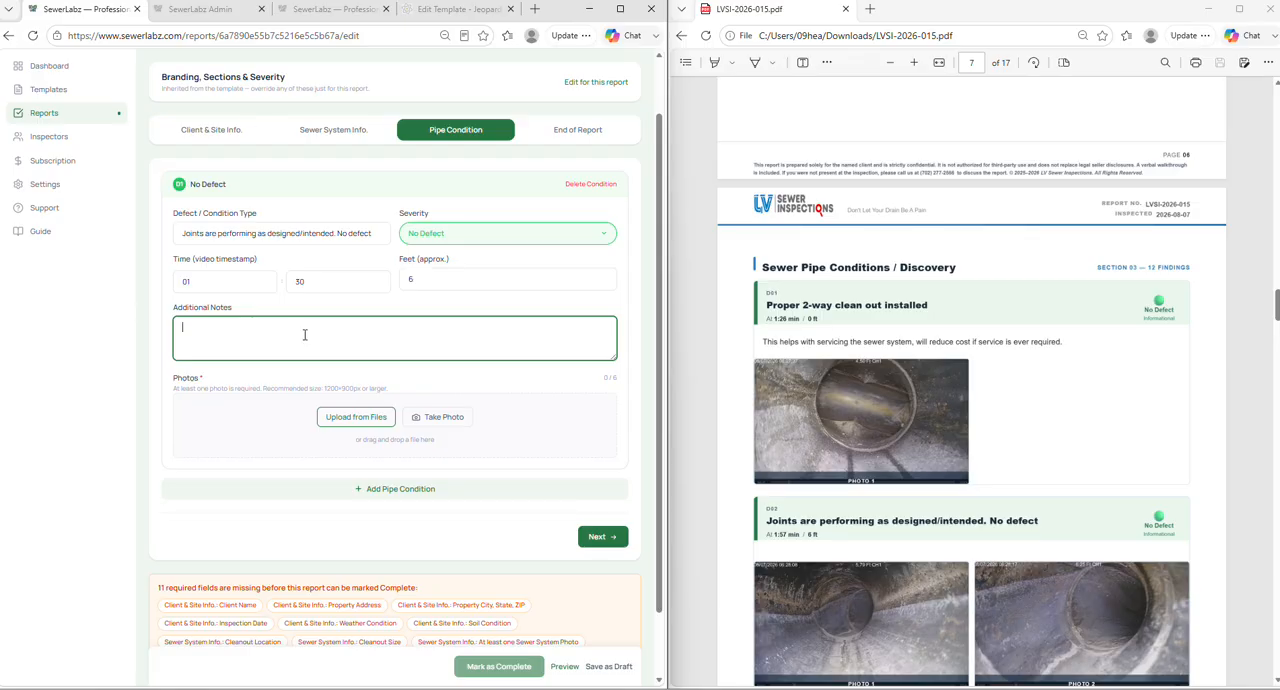
pyautogui.scroll(-1, 262, 360)
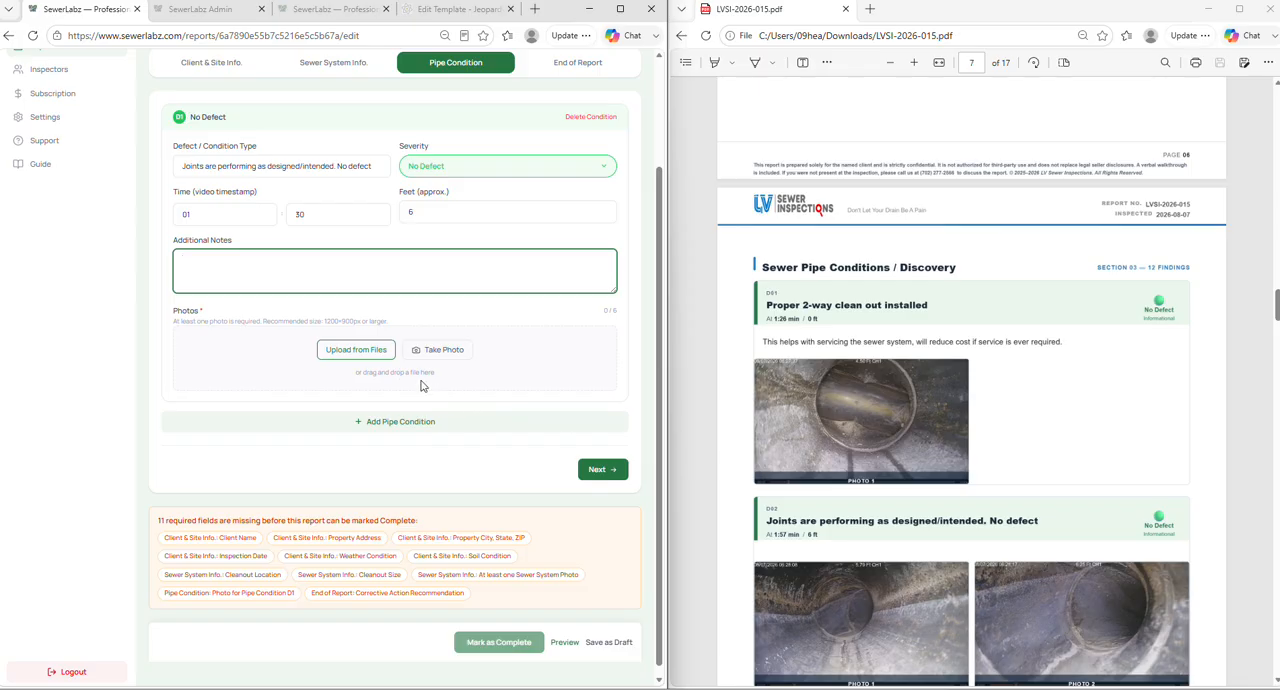
pyautogui.press('super+e')
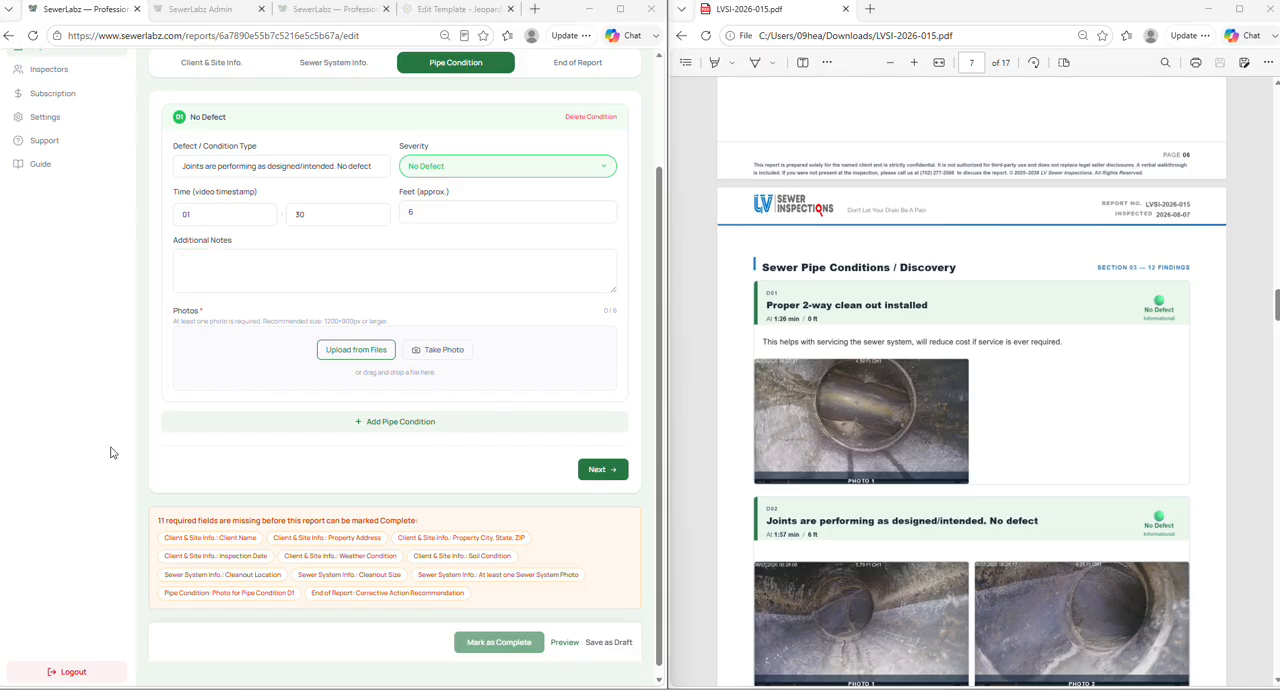
pyautogui.click(588, 423)
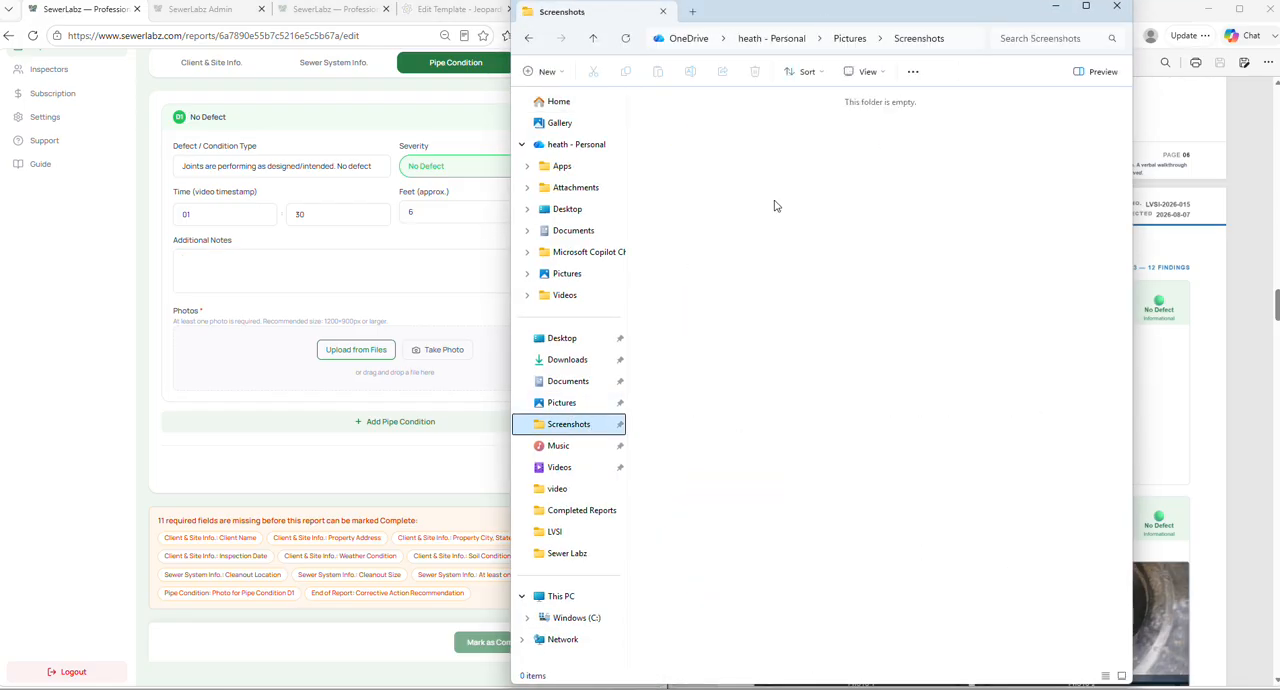
pyautogui.moveTo(810, 15); pyautogui.dragTo(900, 22)
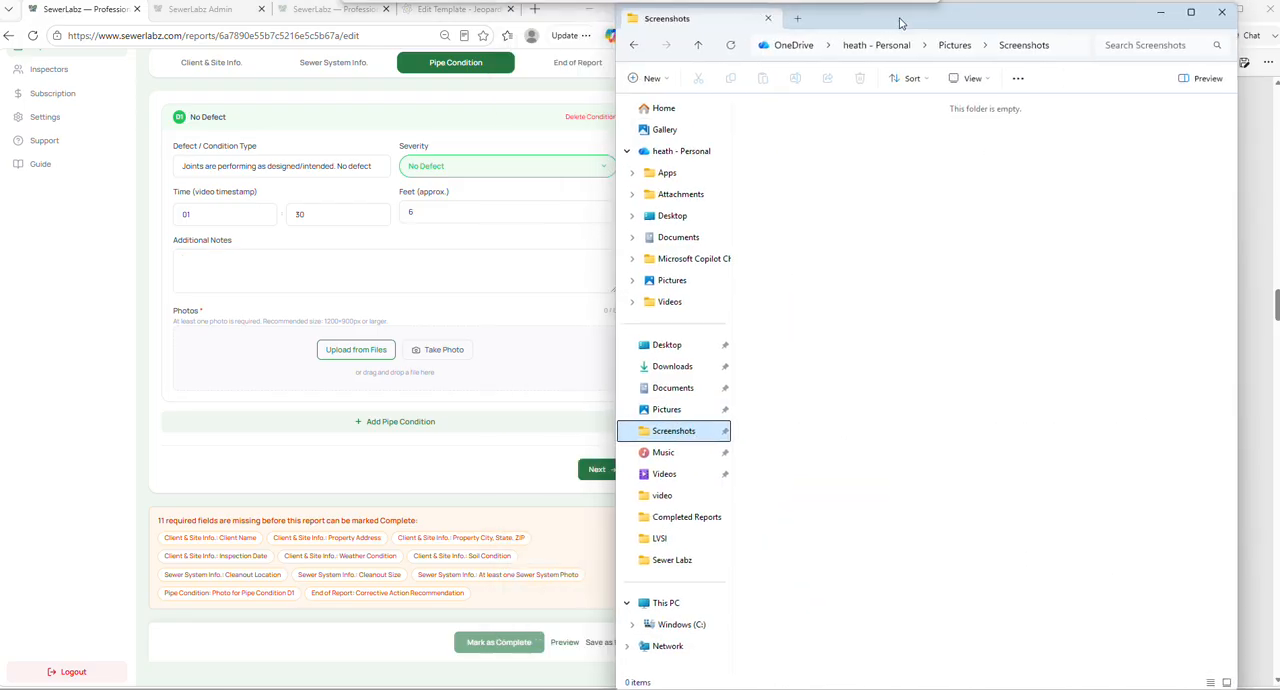
pyautogui.click(1160, 12)
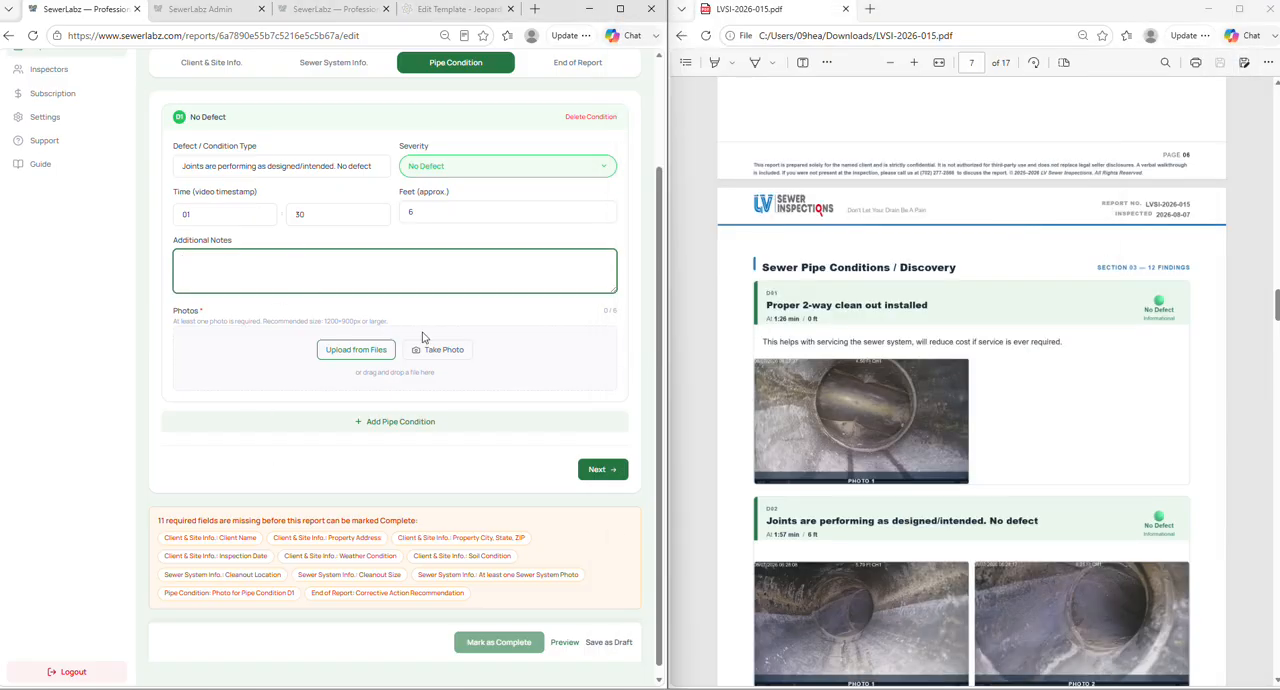
# - Examine the photos and layout of the D01 and D02 pipe condition findings in the sample PDF
pyautogui.scroll(-1, 852, 385)
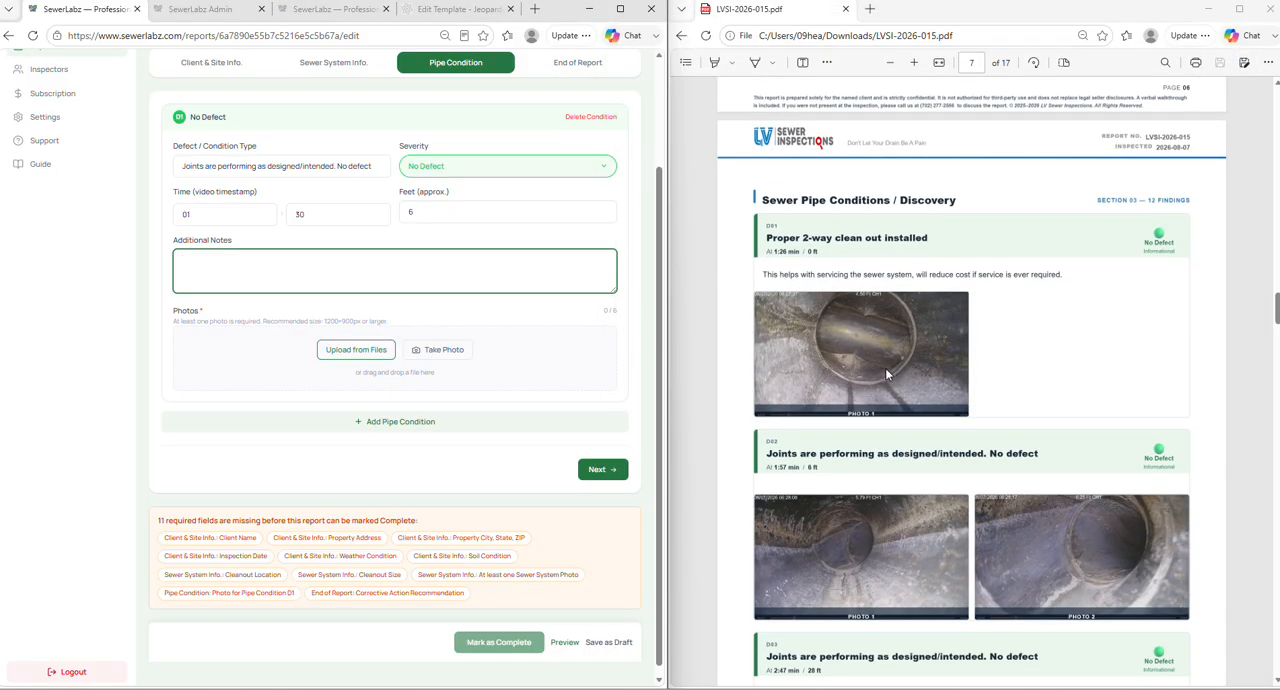
pyautogui.keyDown('ctrl'); pyautogui.scroll(3, 885, 368); pyautogui.keyUp('ctrl')
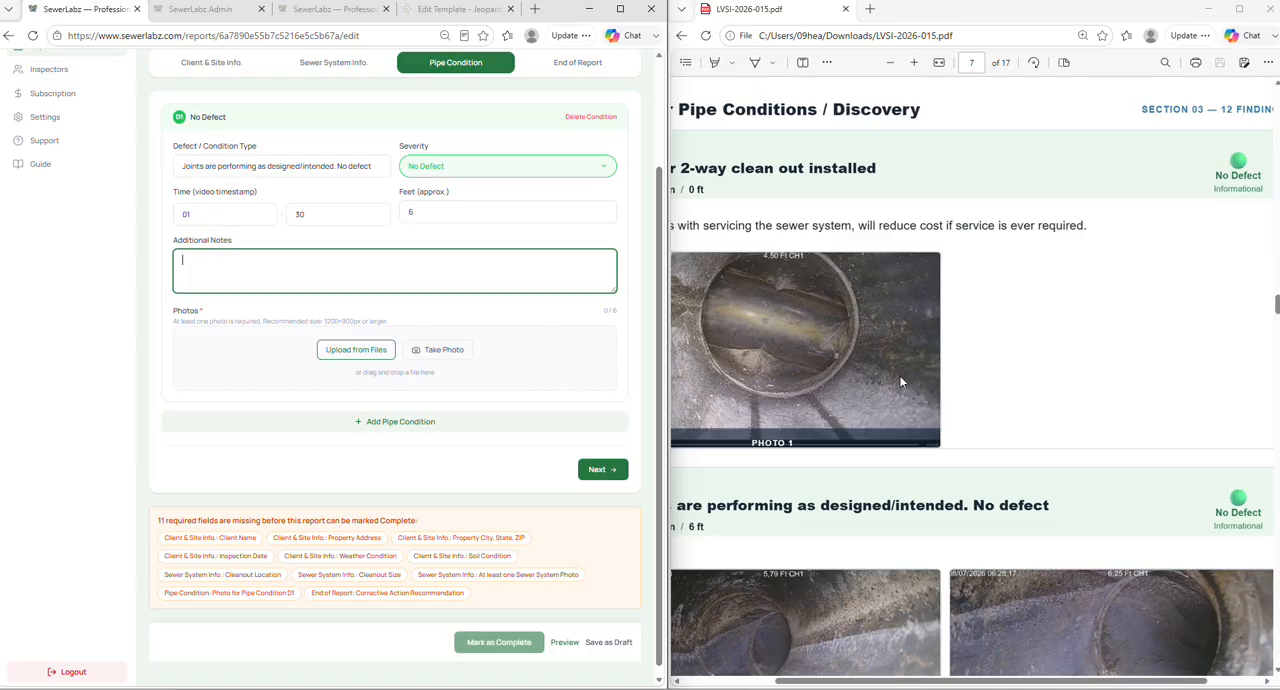
pyautogui.moveTo(965, 680); pyautogui.dragTo(911, 680)
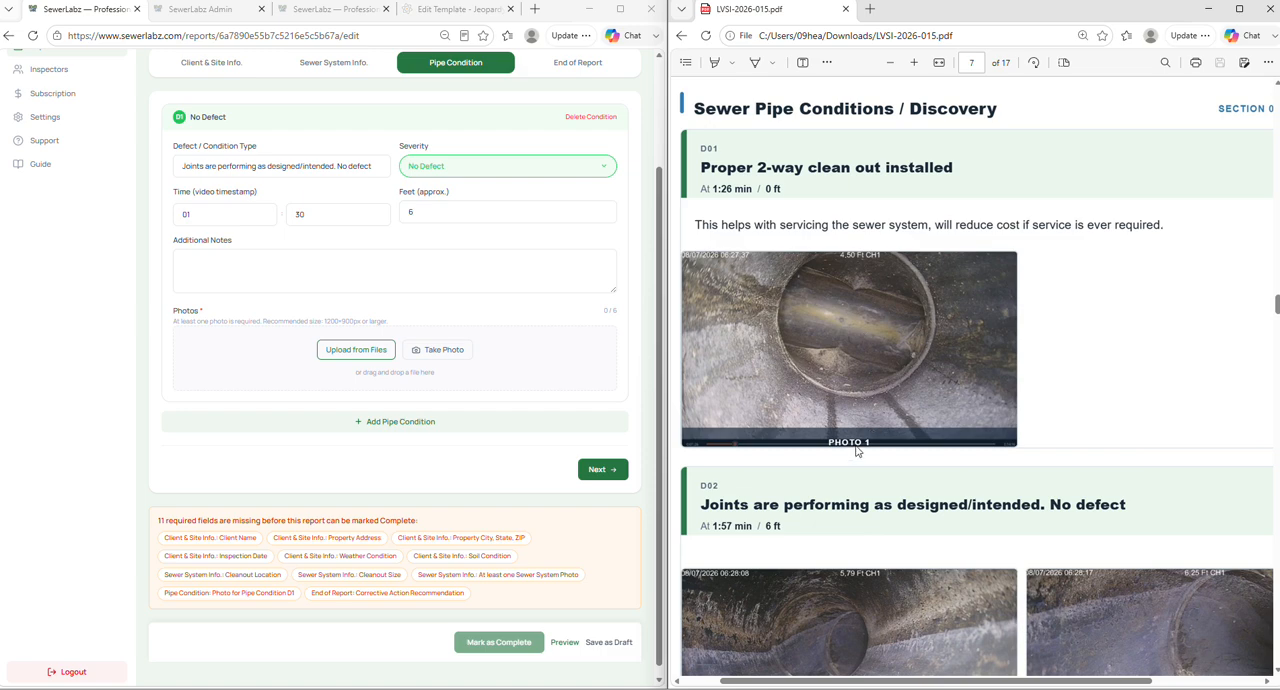
pyautogui.keyDown('ctrl'); pyautogui.scroll(-1, 840, 369); pyautogui.keyUp('ctrl')
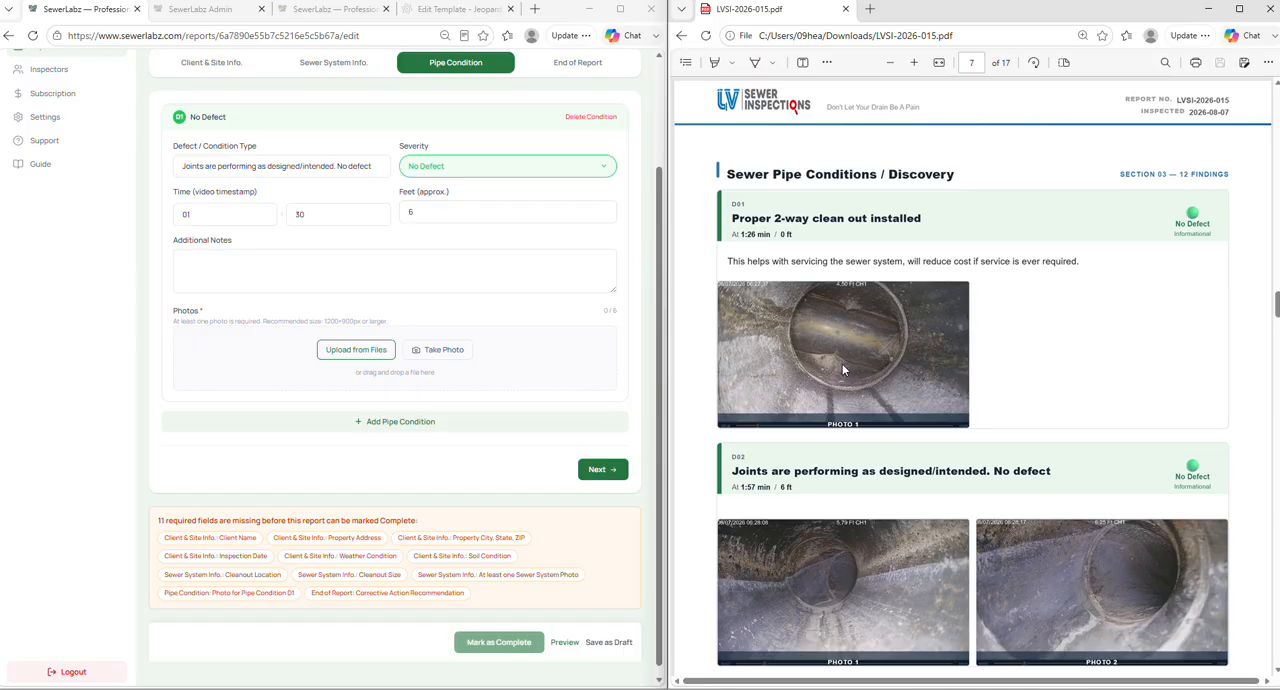
pyautogui.keyDown('ctrl'); pyautogui.scroll(-1, 843, 369); pyautogui.keyUp('ctrl')
pyautogui.scroll(3, 489, 363)
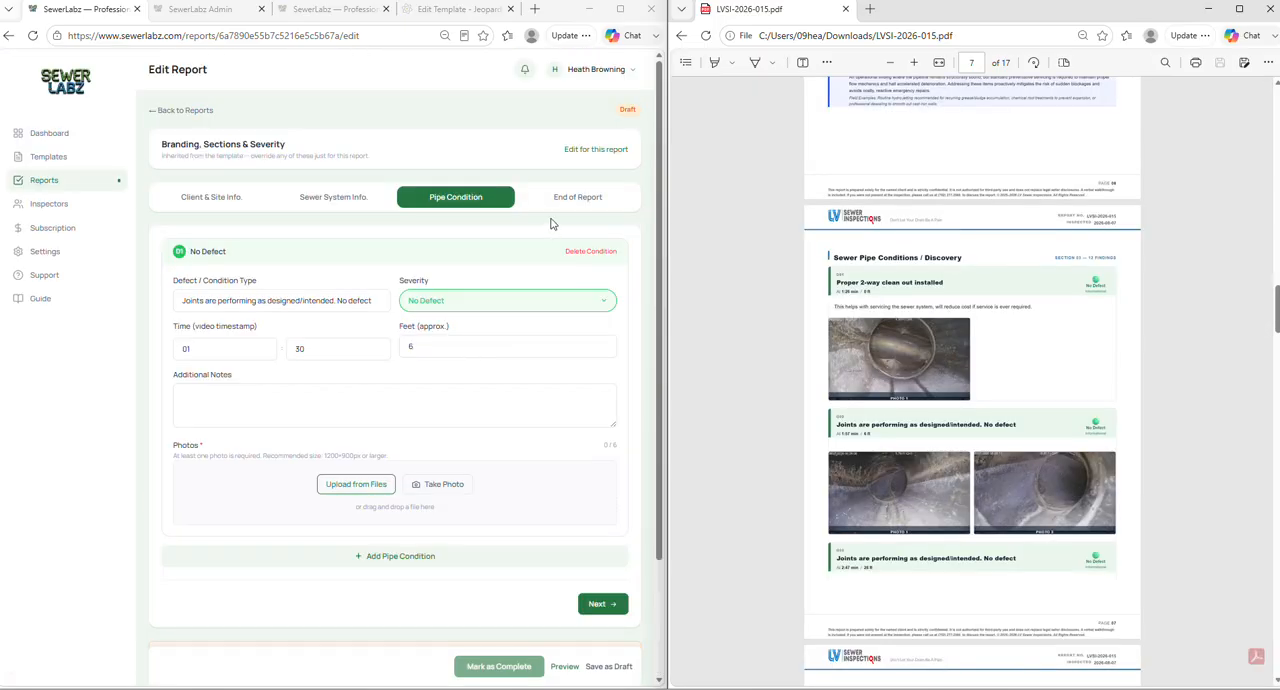
# - Open the End of Report section and browse the available corrective action recommendations
pyautogui.click(427, 237)
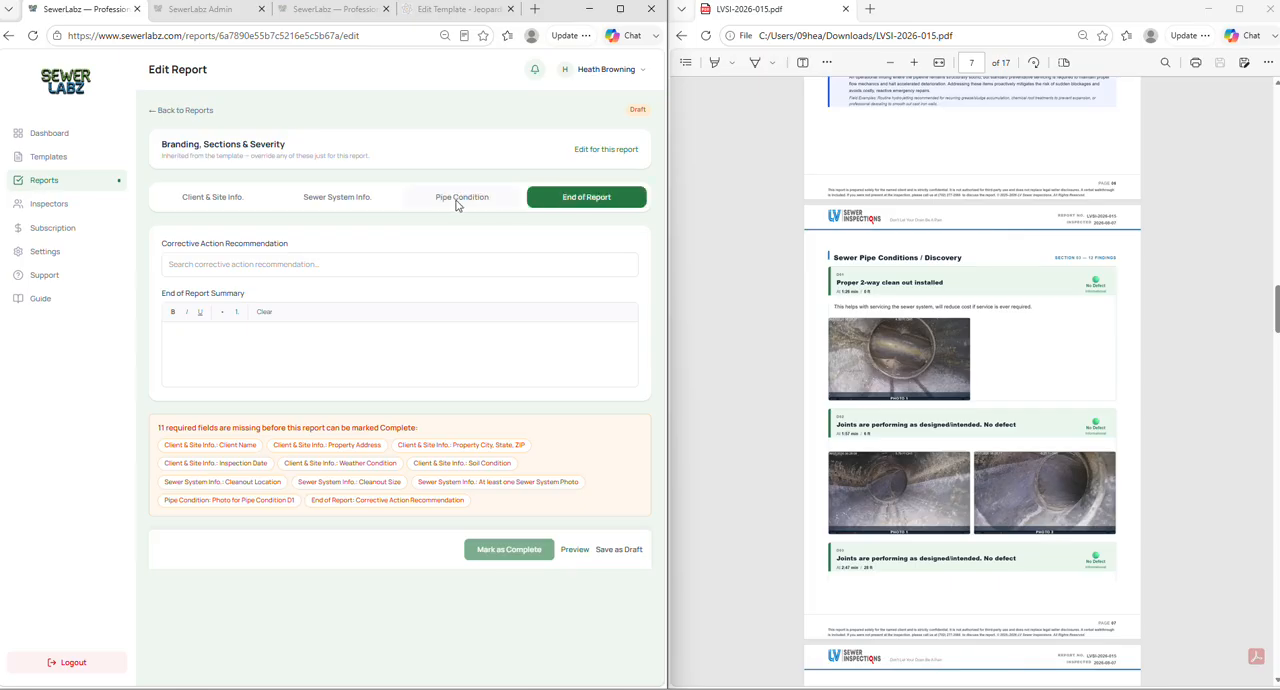
pyautogui.click(266, 264)
pyautogui.scroll(-3, 376, 317)
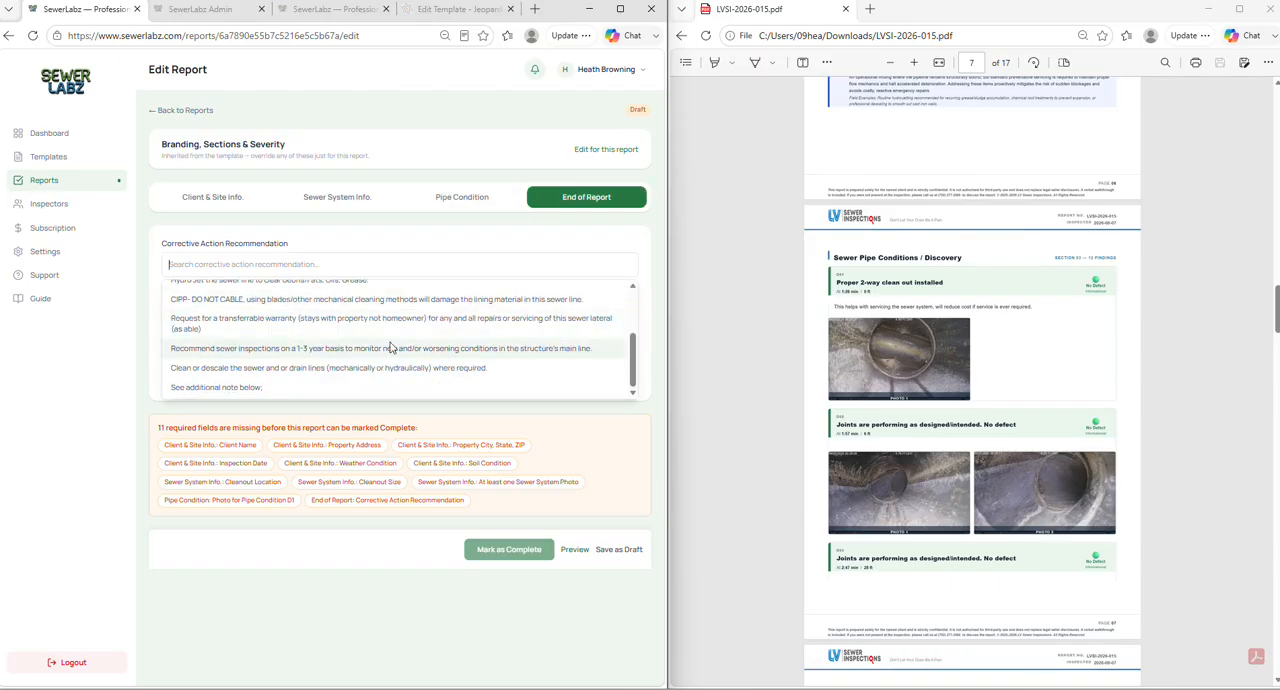
pyautogui.scroll(3, 391, 374)
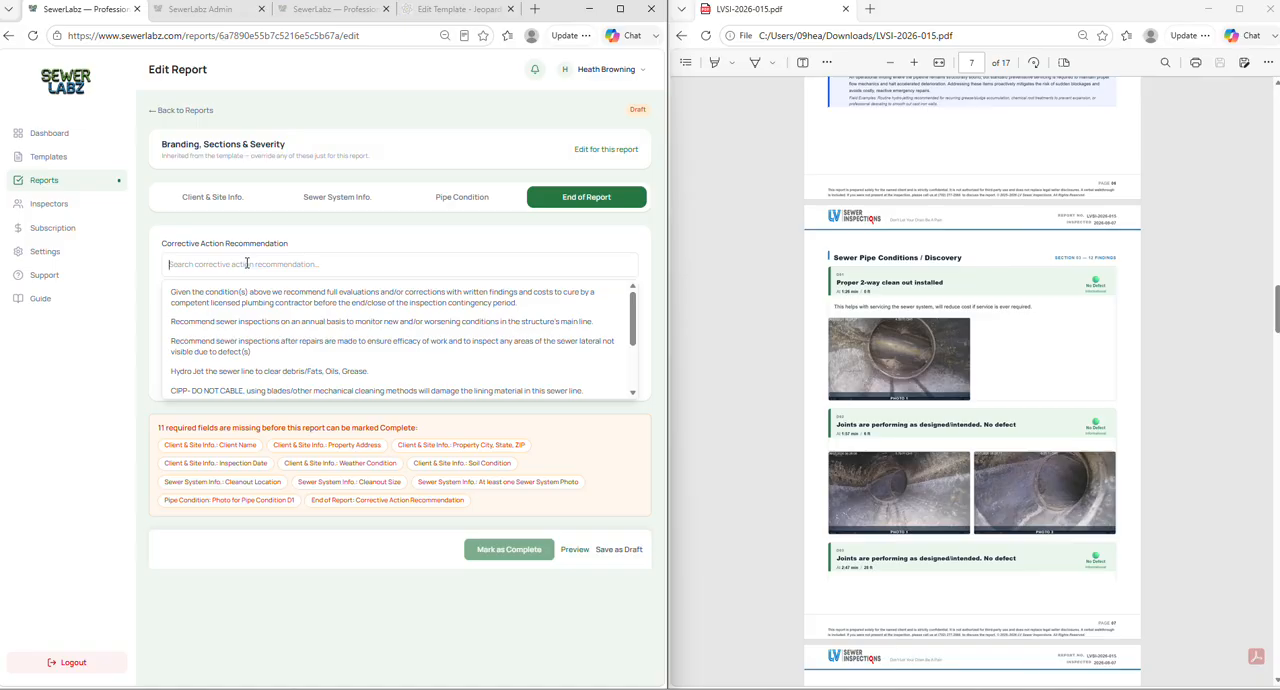
# - Search the corrective action recommendations for "pl" and for "hy", and clear the search
pyautogui.write('pli')
pyautogui.press('BackSpace')
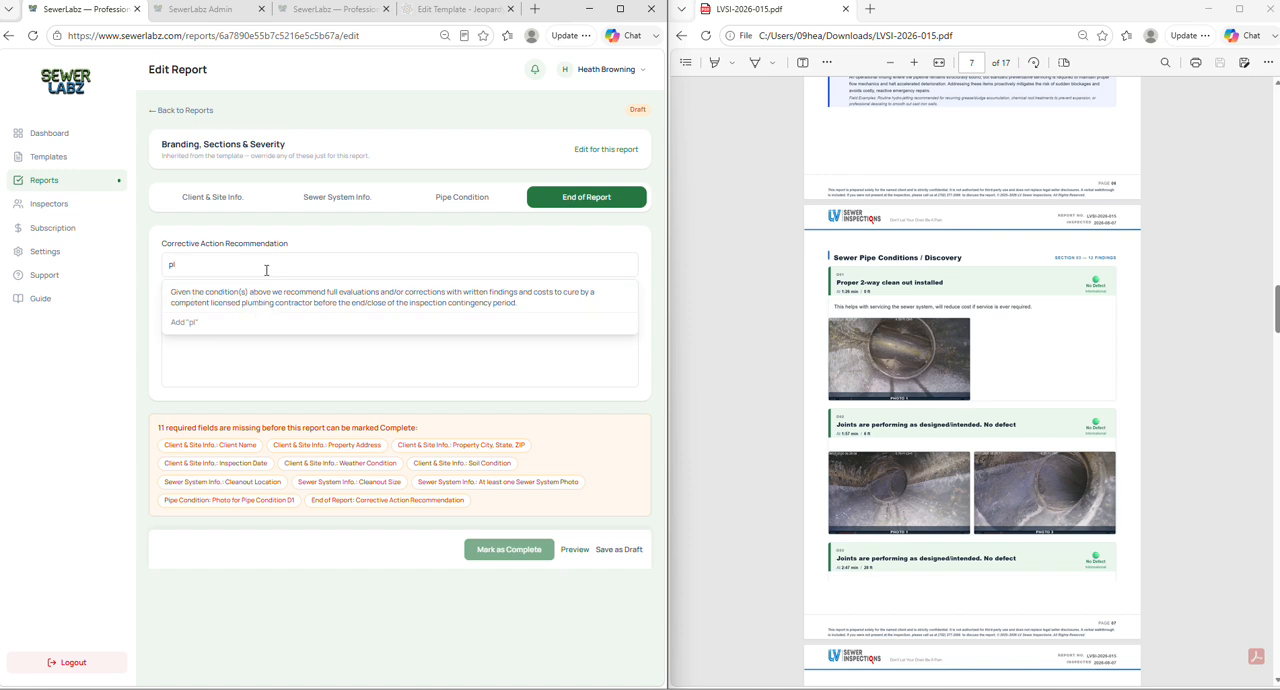
pyautogui.press('BackSpace')
pyautogui.press('BackSpace')
pyautogui.write('hy')
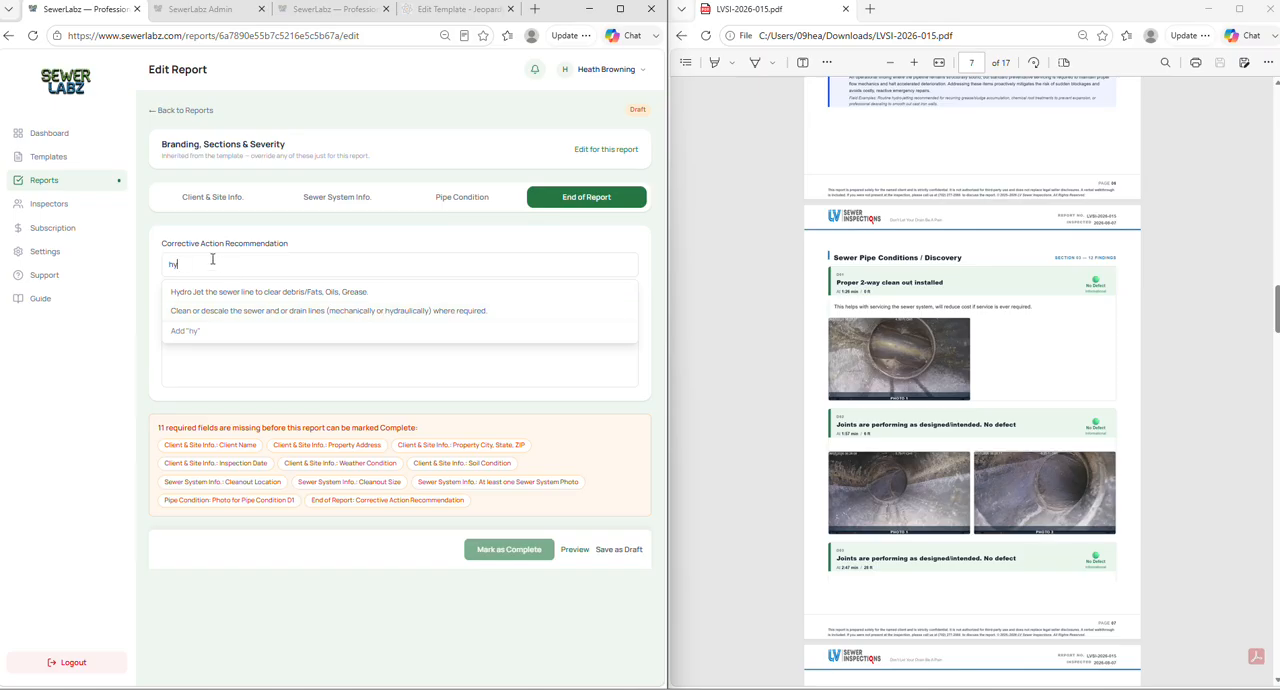
pyautogui.press('BackSpace')
pyautogui.press('BackSpace')
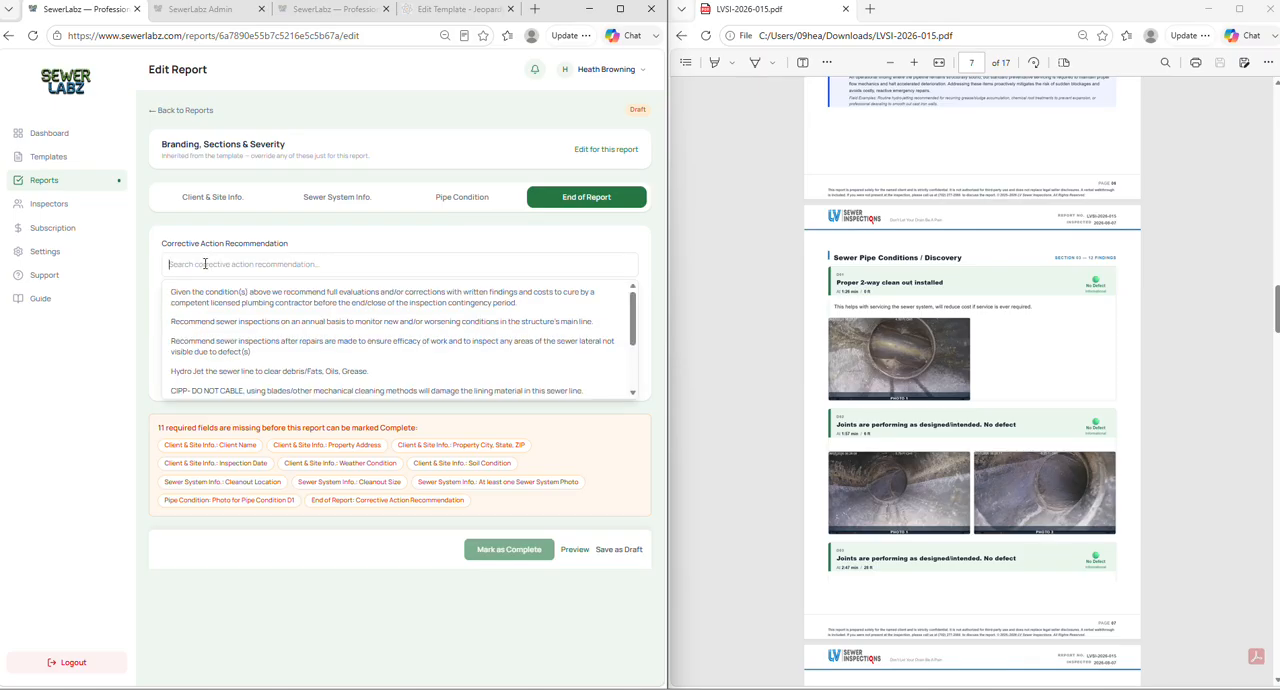
# - Search the corrective action recommendations for "rec" and clear the search
pyautogui.write('rec')
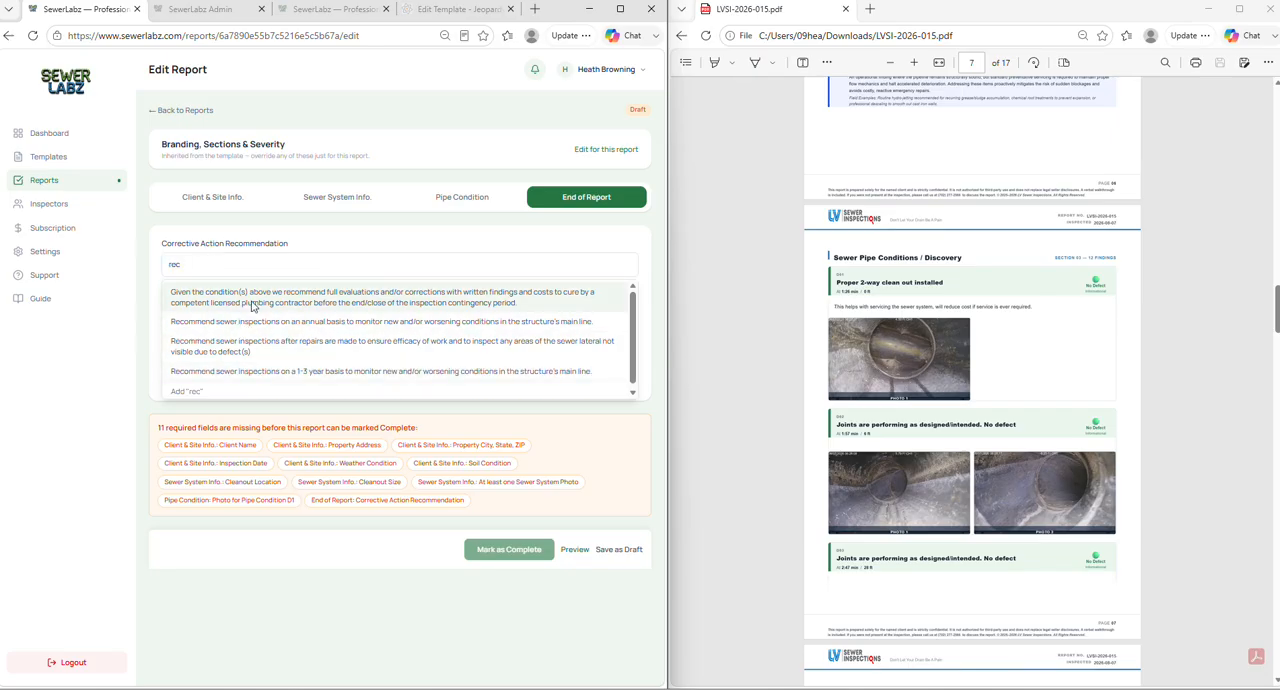
pyautogui.press('BackSpace')
pyautogui.press('BackSpace')
pyautogui.press('BackSpace')
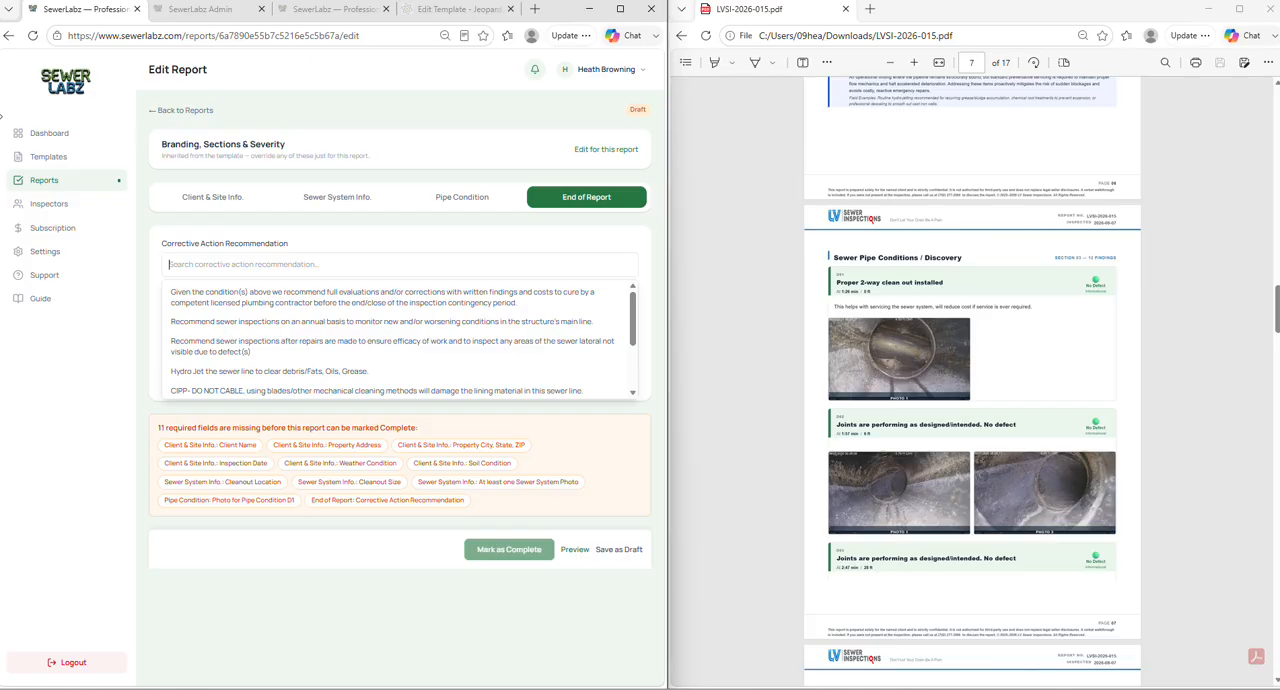
# - Set pipe condition D1's defect type to "Fats, Oils & Grease (FOG) within pipe" and return to the End of Report section
pyautogui.click(443, 197)
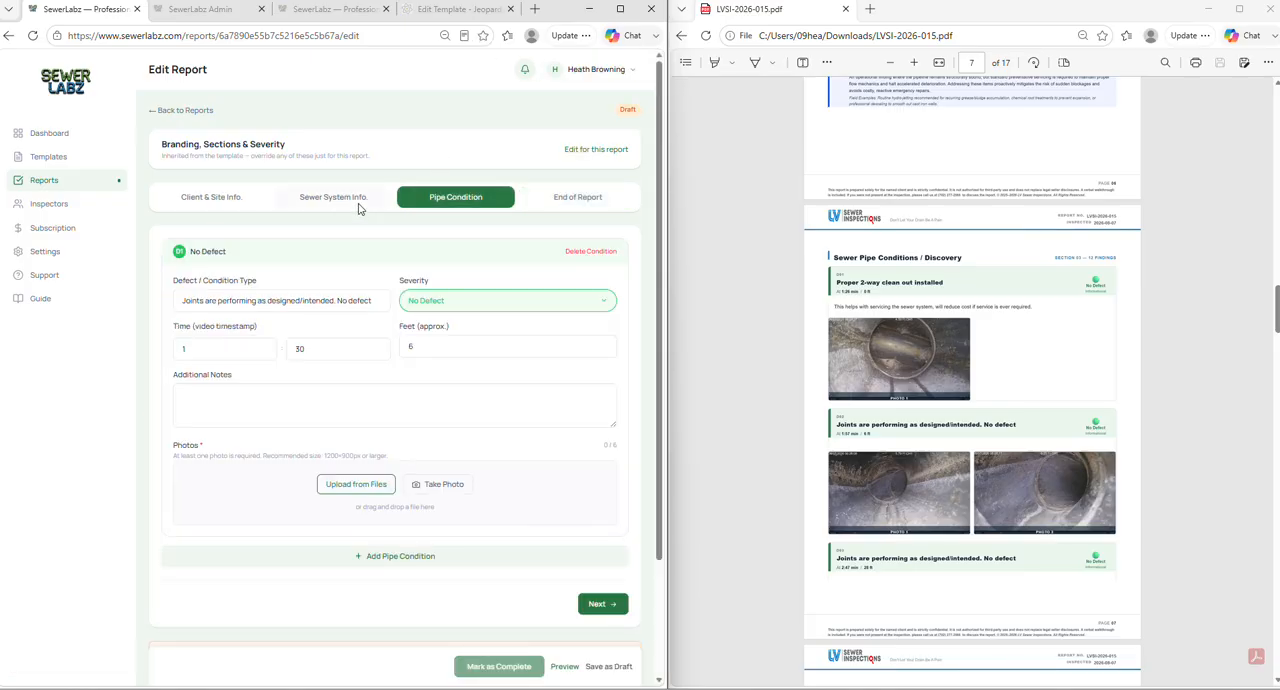
pyautogui.click(312, 300)
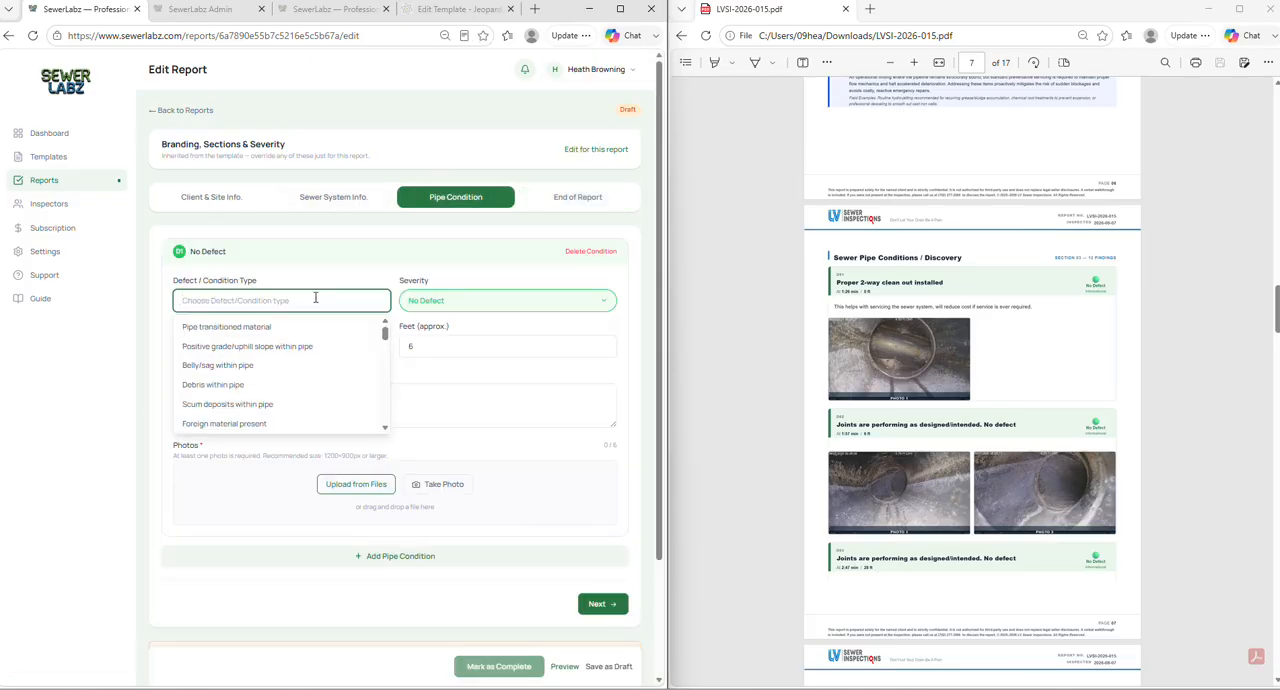
pyautogui.write('gr')
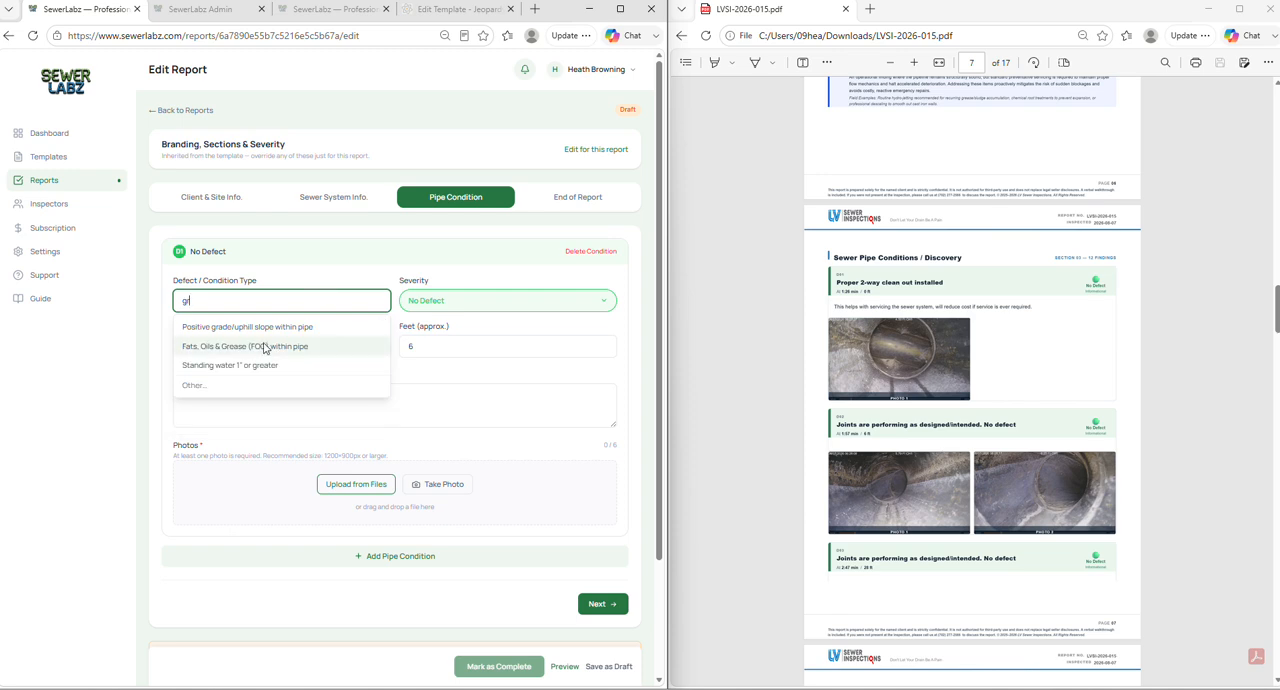
pyautogui.click(315, 347)
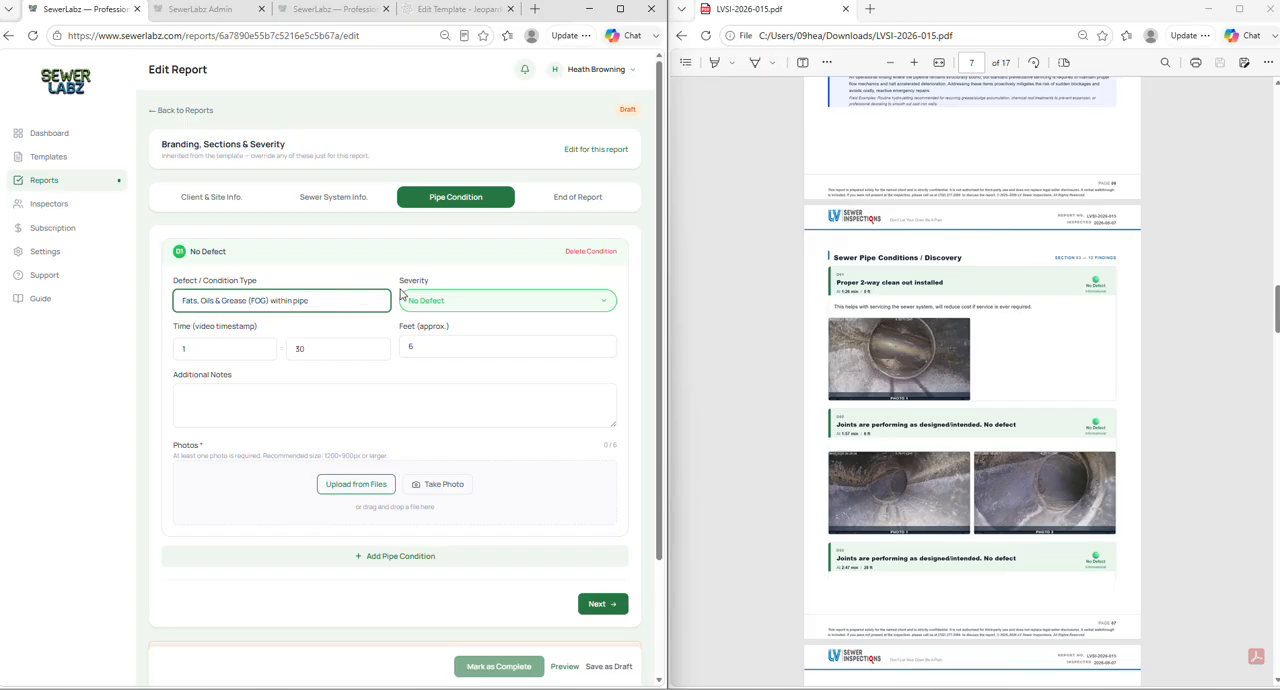
pyautogui.scroll(-2, 522, 428)
pyautogui.scroll(2, 524, 422)
pyautogui.click(554, 201)
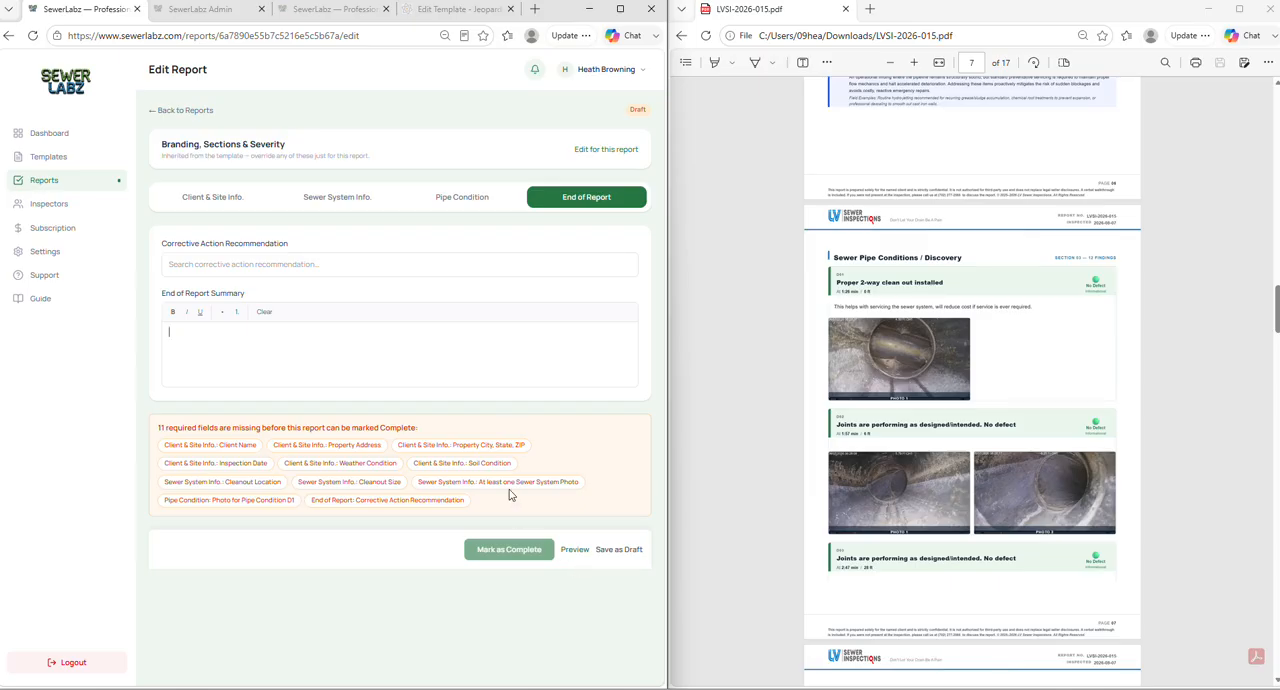
# - Preview the untitled draft report LVSI-2026-016 from the Reports page and review its pages through Meet Your Inspector
pyautogui.click(60, 162)
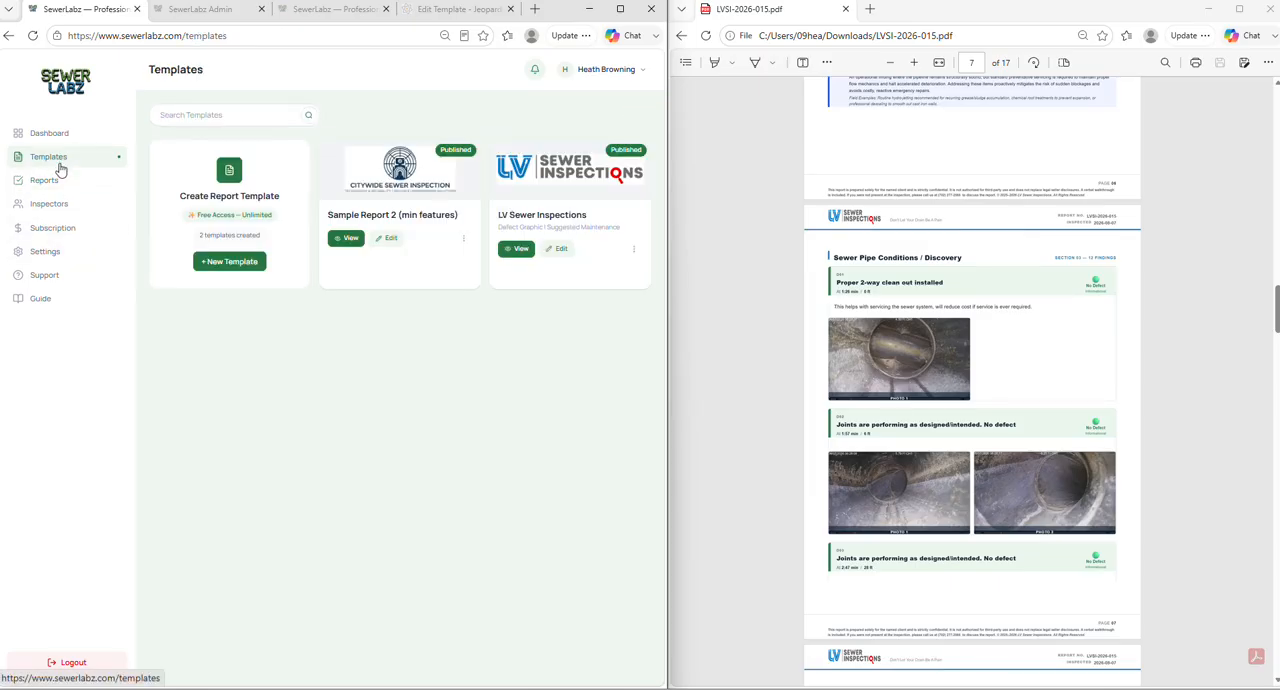
pyautogui.click(60, 182)
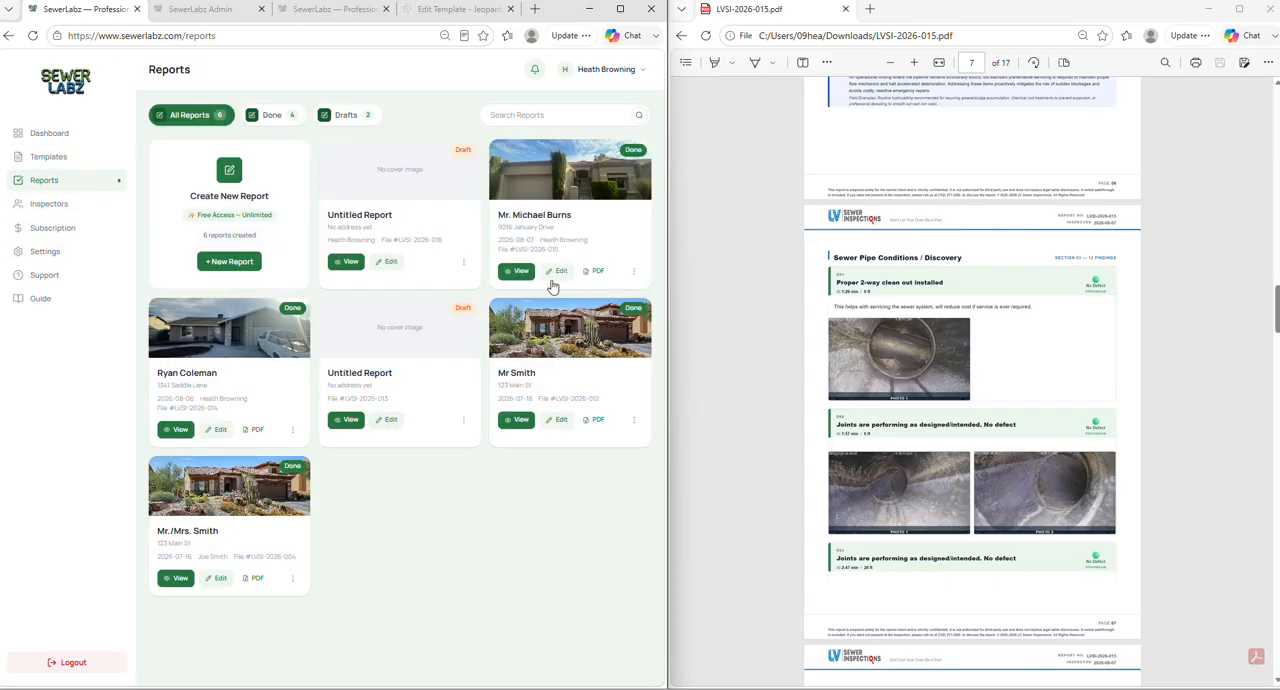
pyautogui.click(347, 262)
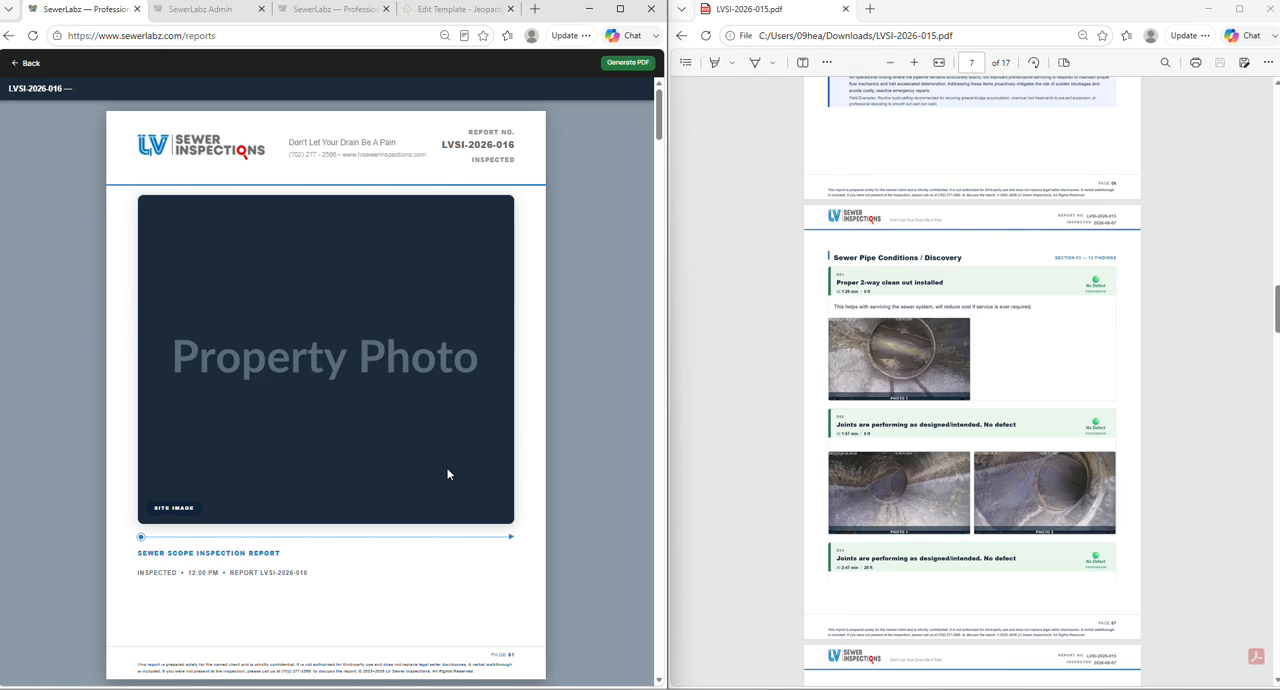
pyautogui.scroll(-20, 323, 335)
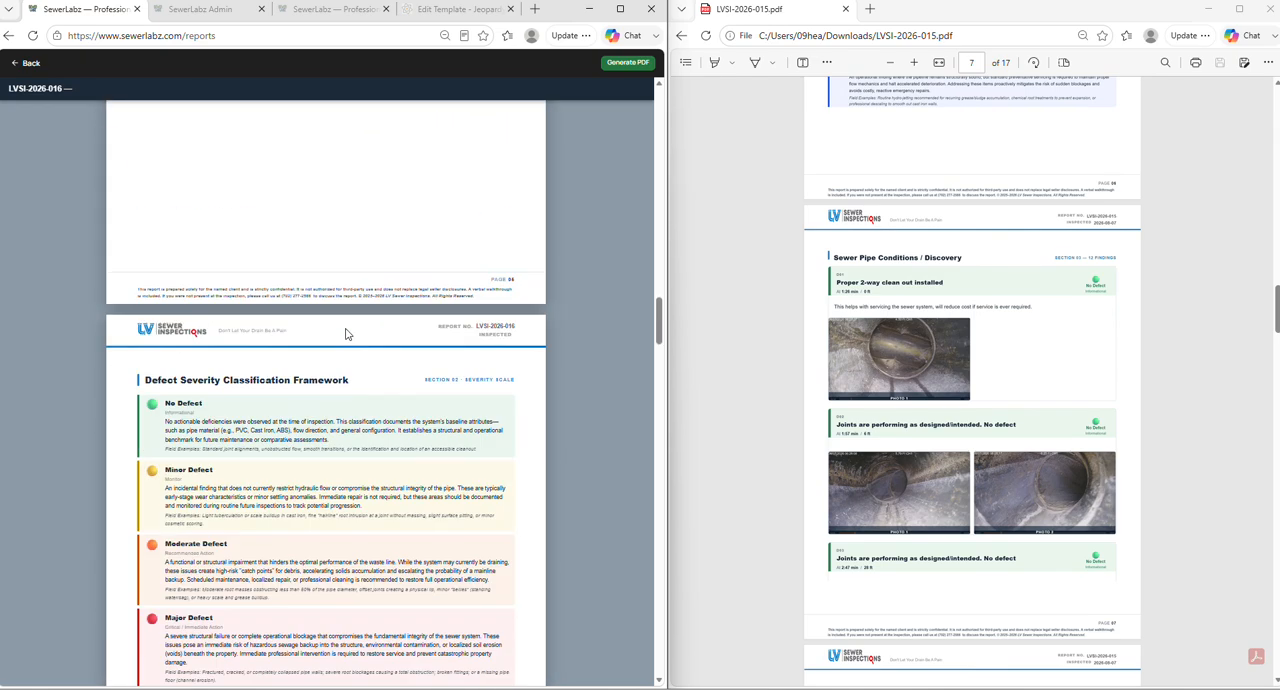
pyautogui.scroll(-20, 345, 333)
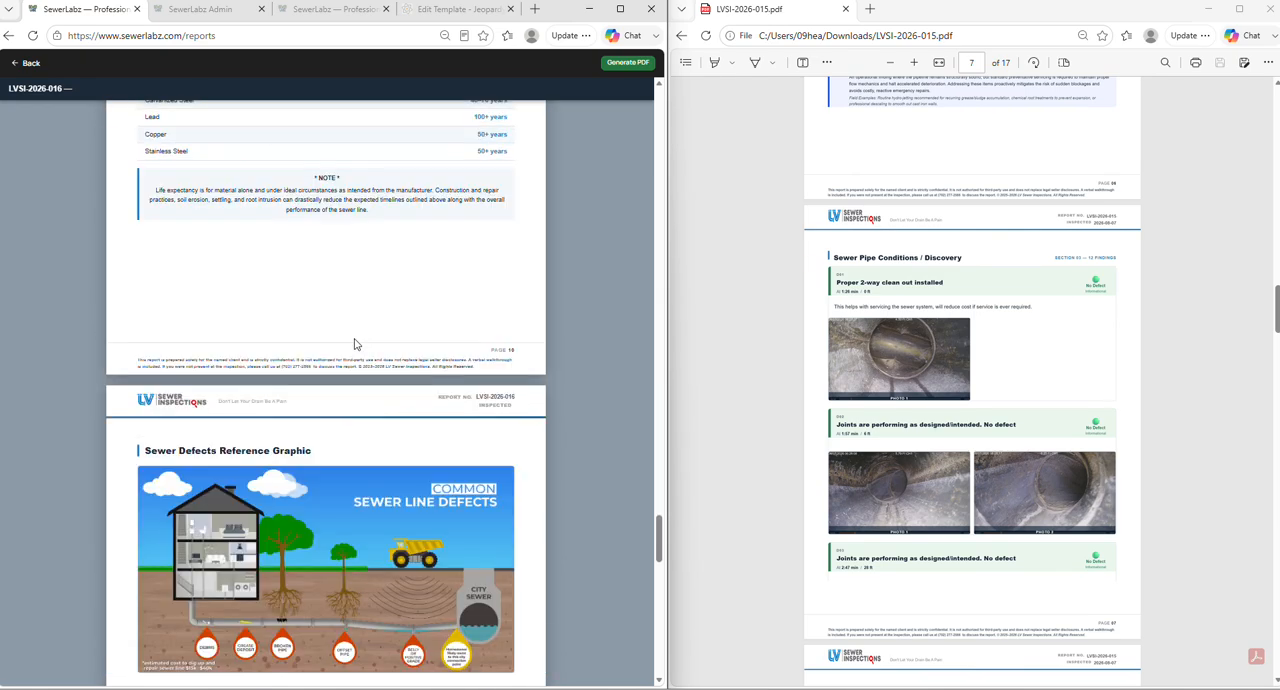
pyautogui.scroll(-10, 355, 337)
pyautogui.scroll(10, 353, 343)
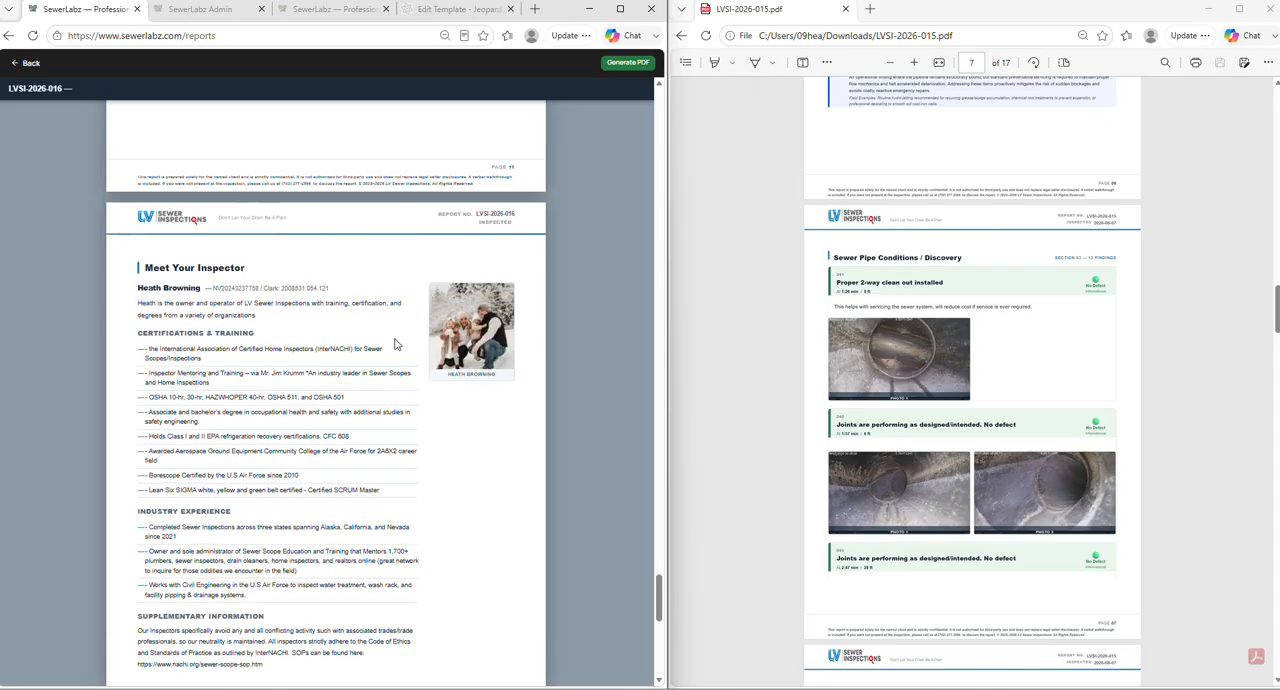
# - Try to generate a PDF of draft report LVSI-2026-016, then return to the reports list
pyautogui.click(623, 64)
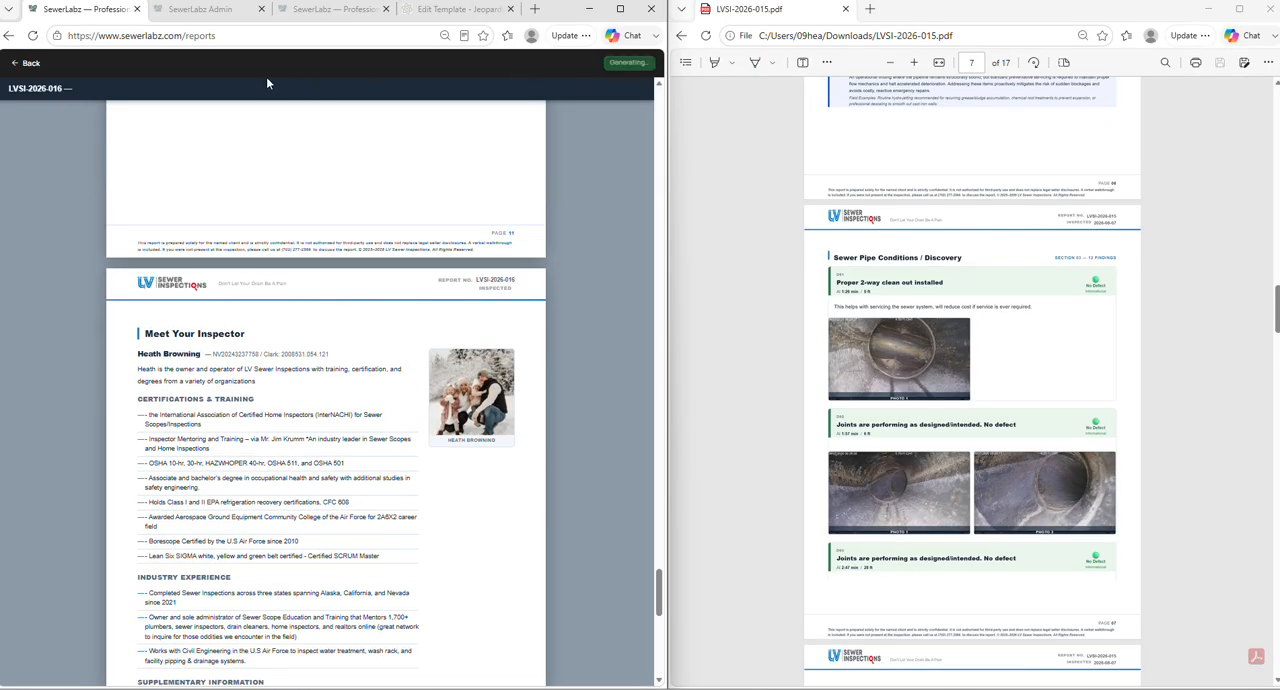
pyautogui.scroll(-8, 486, 430)
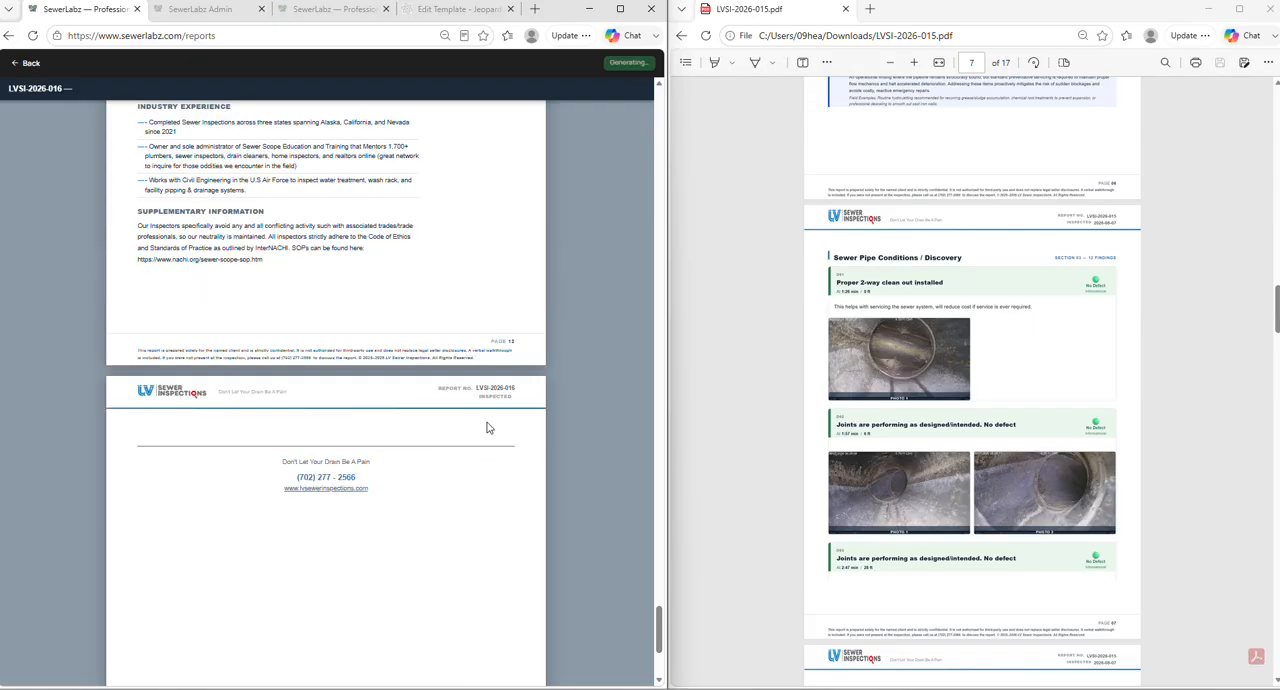
pyautogui.scroll(6, 491, 426)
pyautogui.scroll(10, 491, 426)
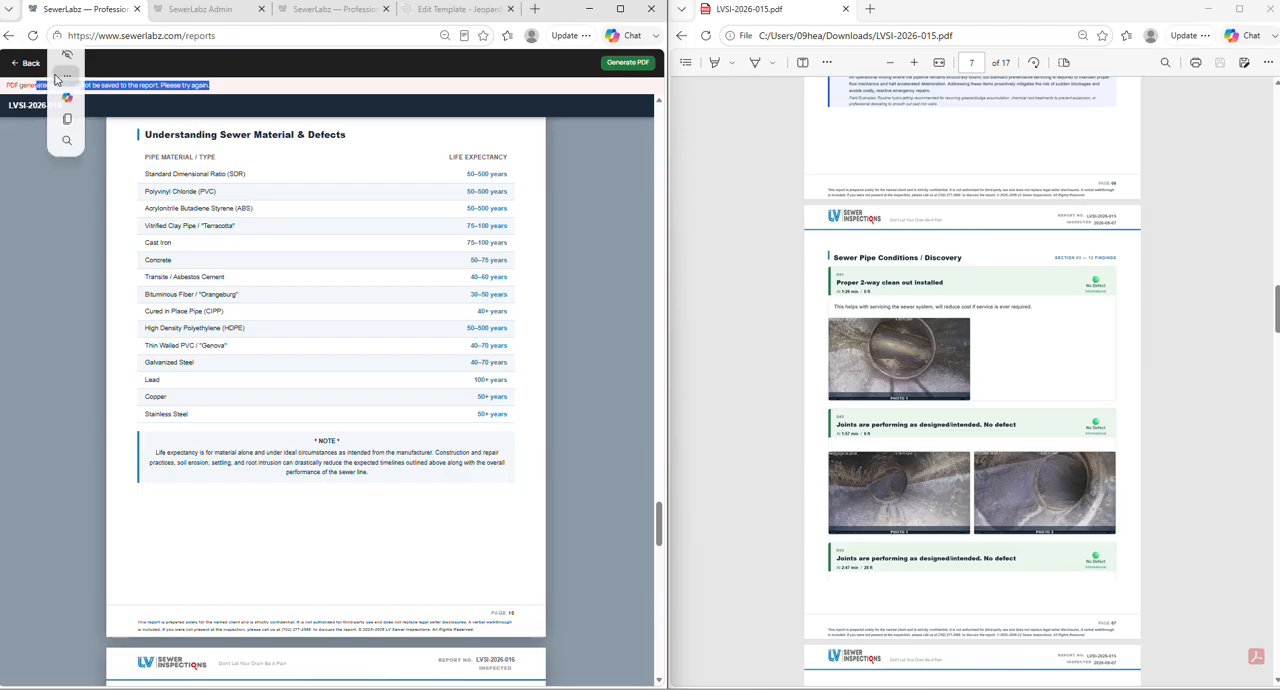
pyautogui.click(38, 65)
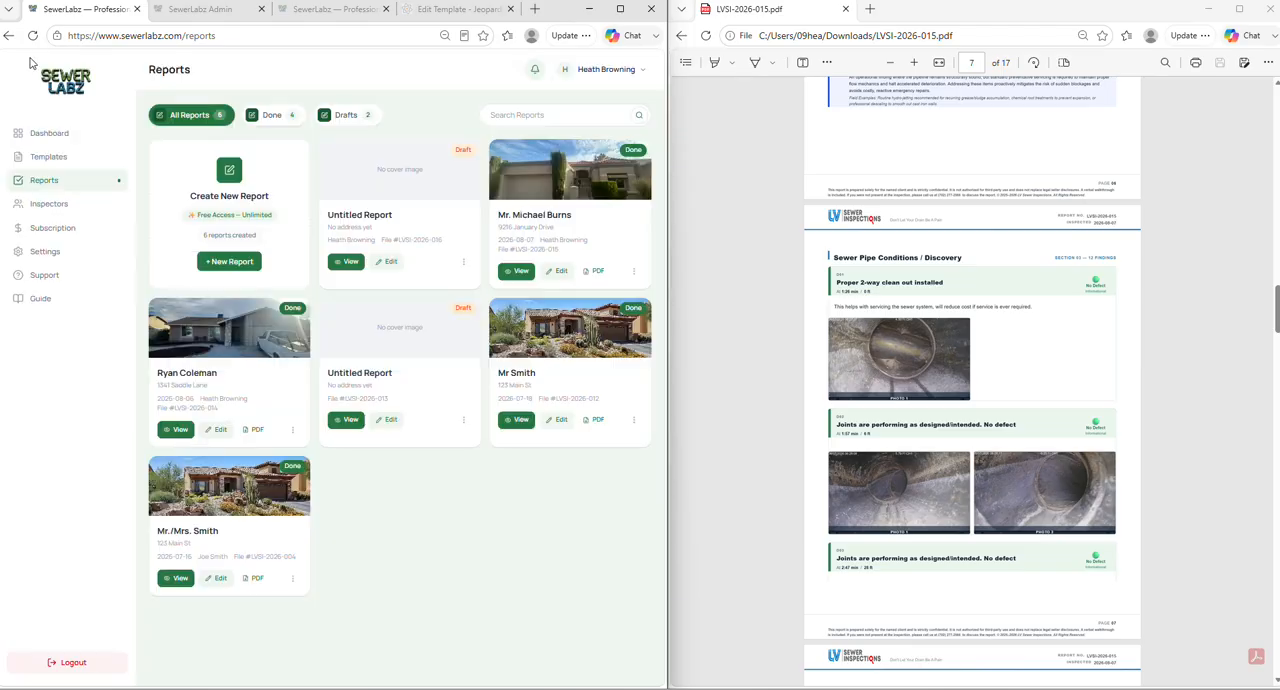
# - Reopen draft report LVSI-2026-016 for editing and examine the weather, temperature and soil options and the missing required fields
pyautogui.click(390, 264)
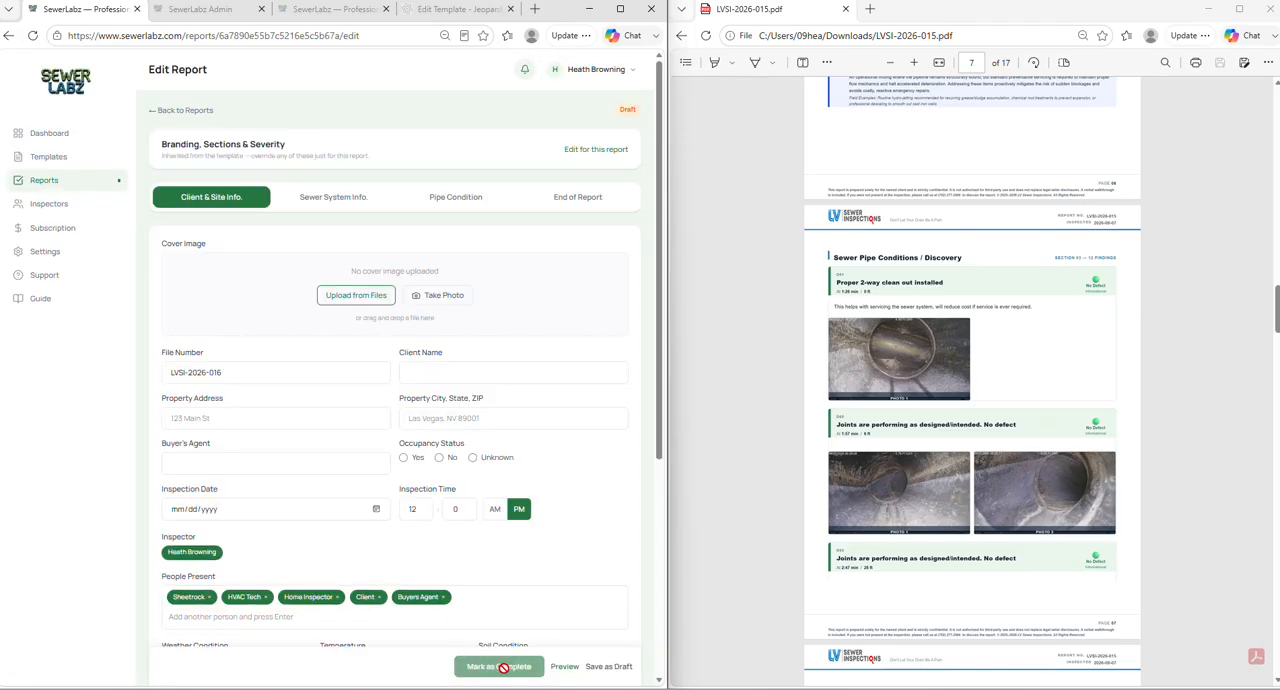
pyautogui.scroll(-2, 503, 660)
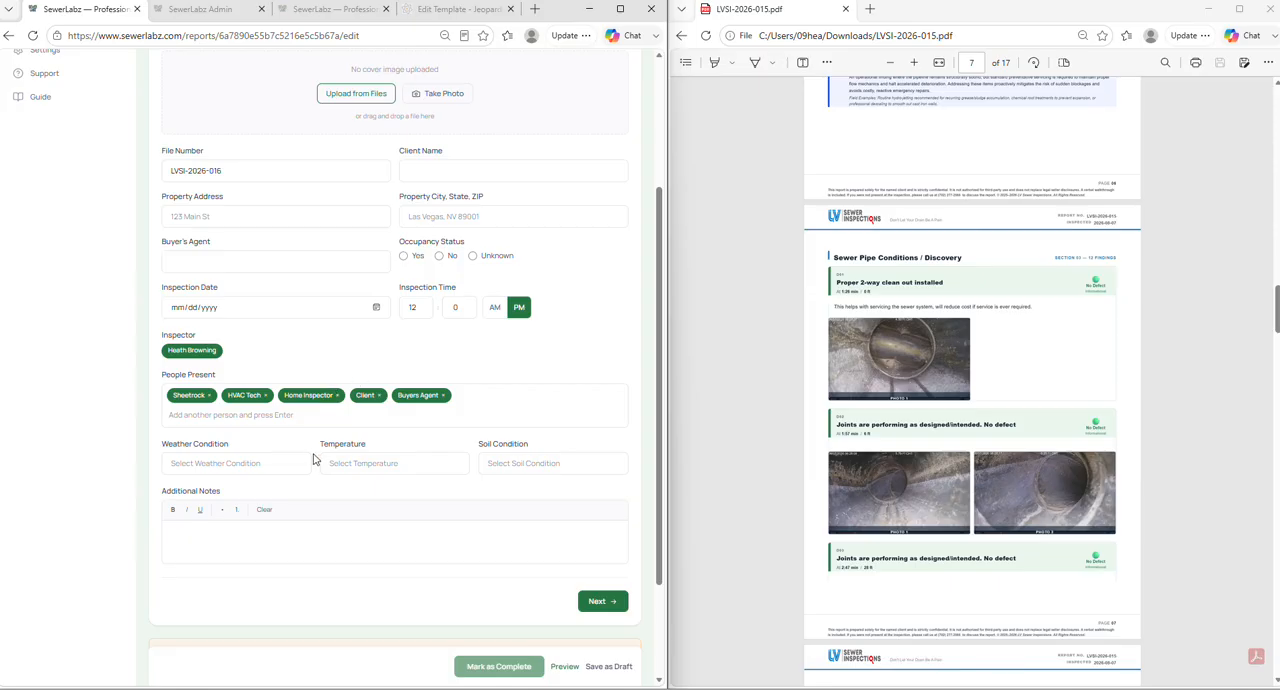
pyautogui.click(256, 462)
pyautogui.click(382, 457)
pyautogui.click(507, 466)
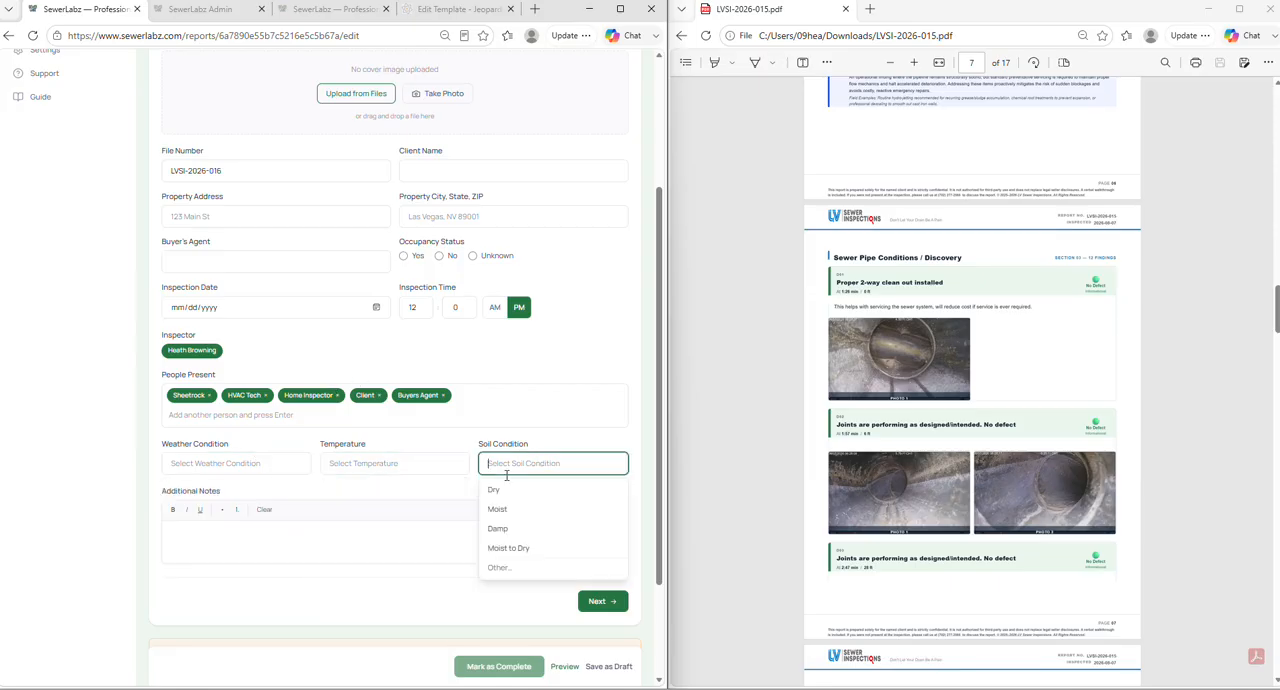
pyautogui.click(264, 469)
pyautogui.click(386, 546)
pyautogui.scroll(-2, 523, 600)
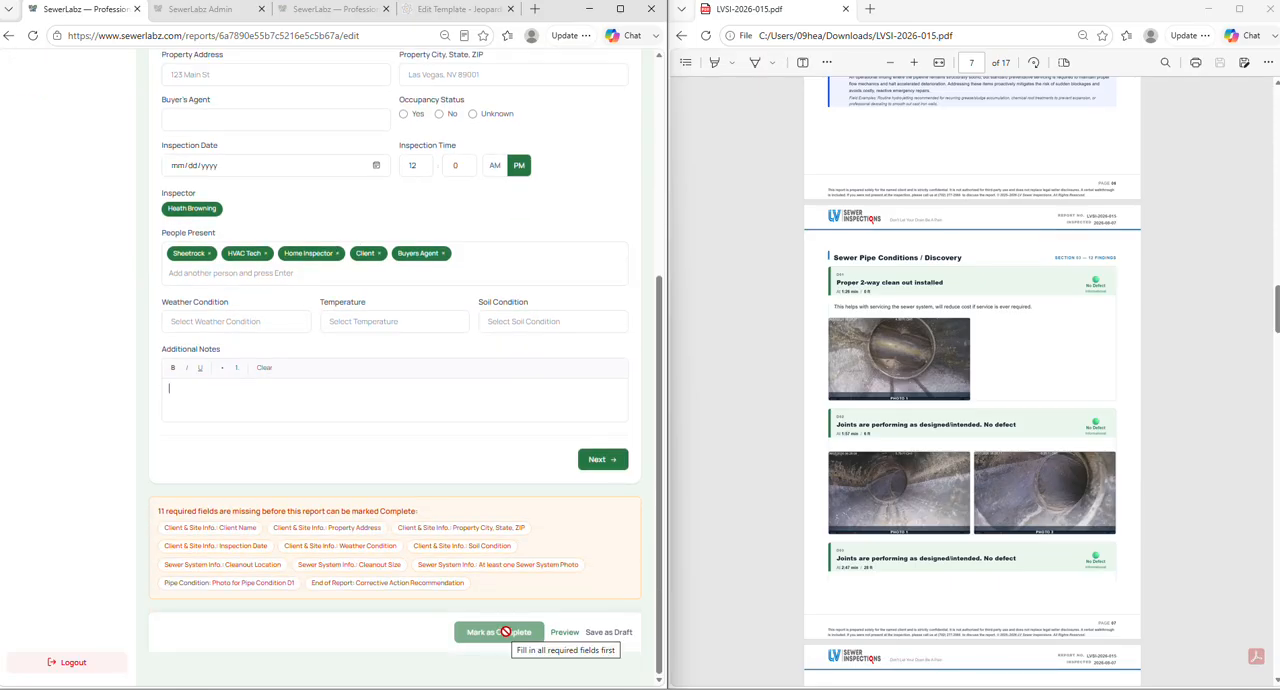
pyautogui.scroll(10, 300, 430)
# - Open the completed report LVSI-2026-015 for editing and download its PDF from the report preview
pyautogui.click(83, 179)
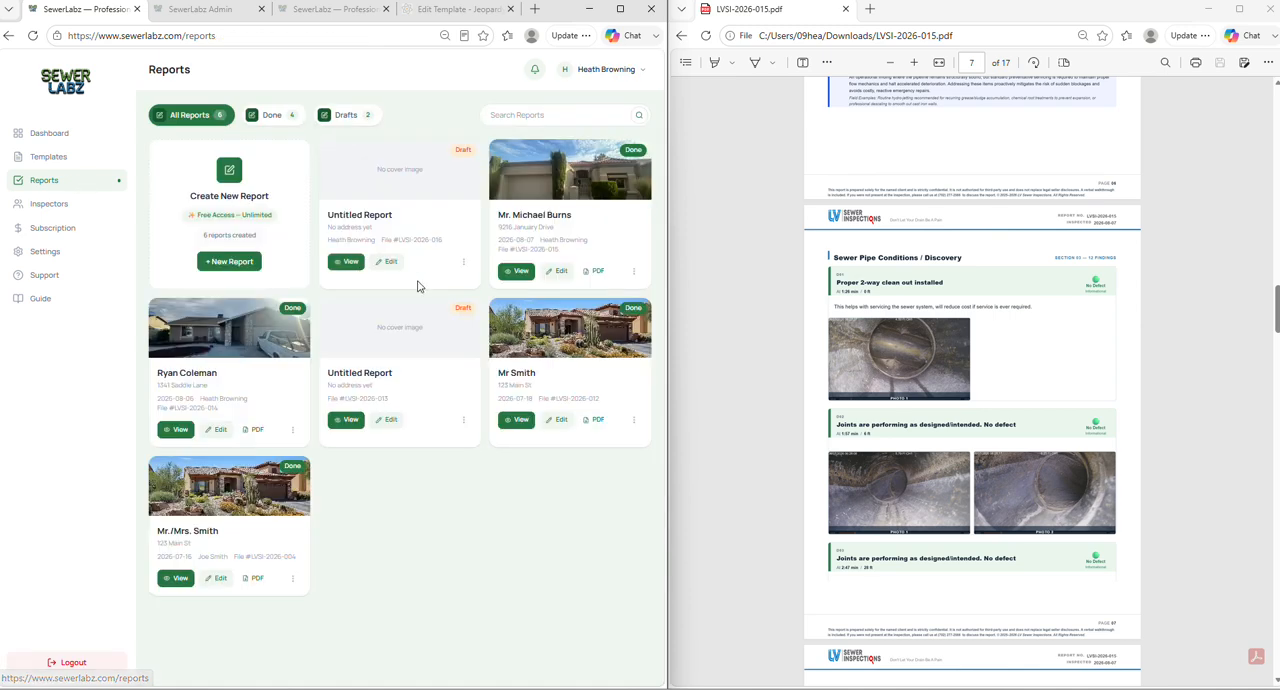
pyautogui.click(557, 272)
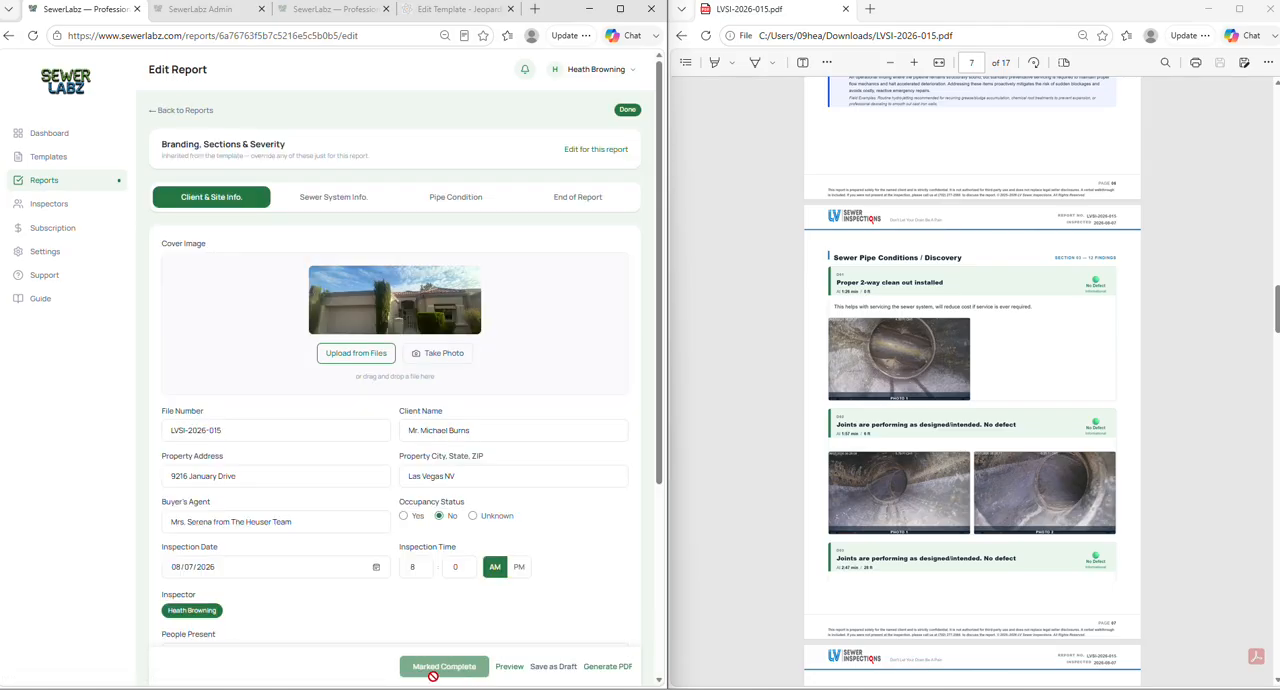
pyautogui.click(603, 674)
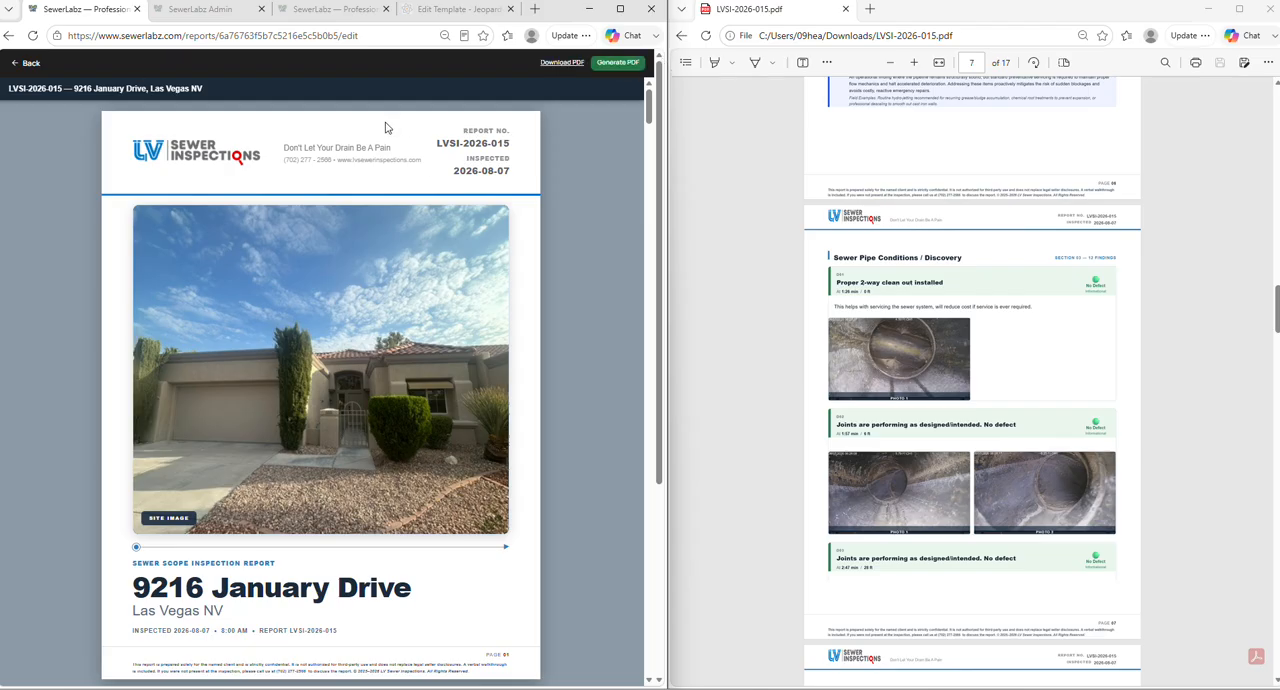
pyautogui.click(562, 66)
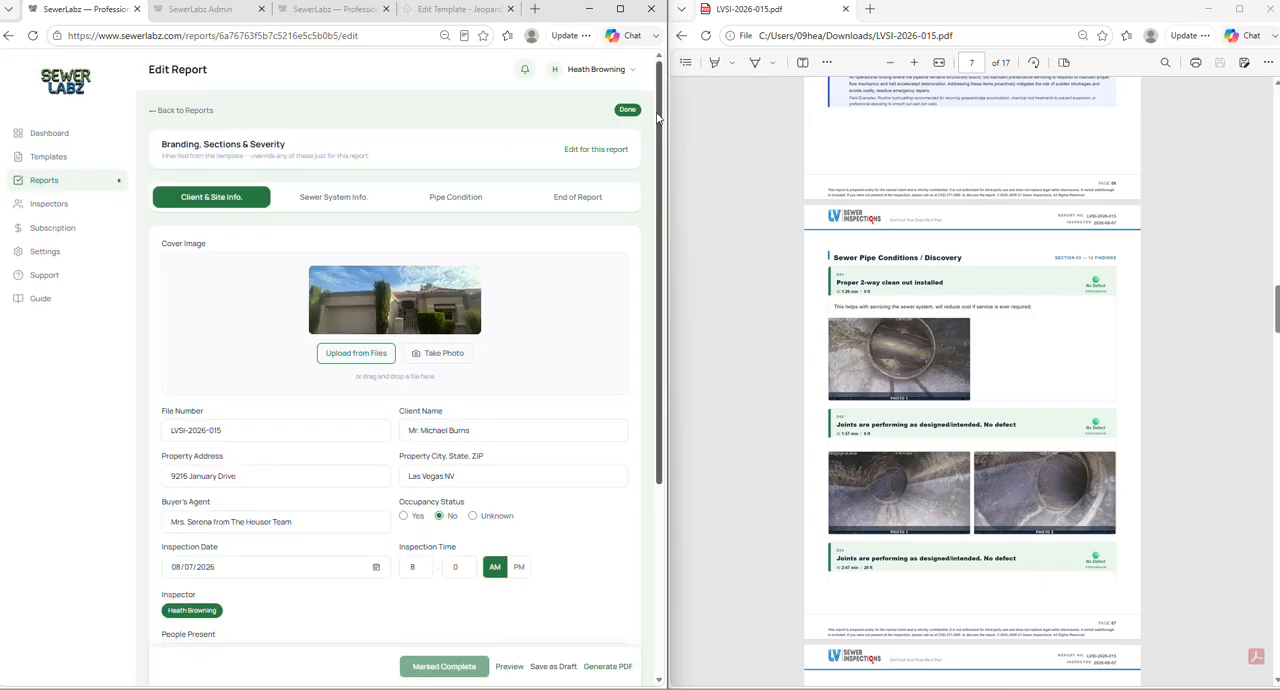
# - Examine the Meet Your Inspector section on page 17 of the sample PDF
pyautogui.scroll(-20, 1023, 371)
pyautogui.scroll(-20, 1023, 371)
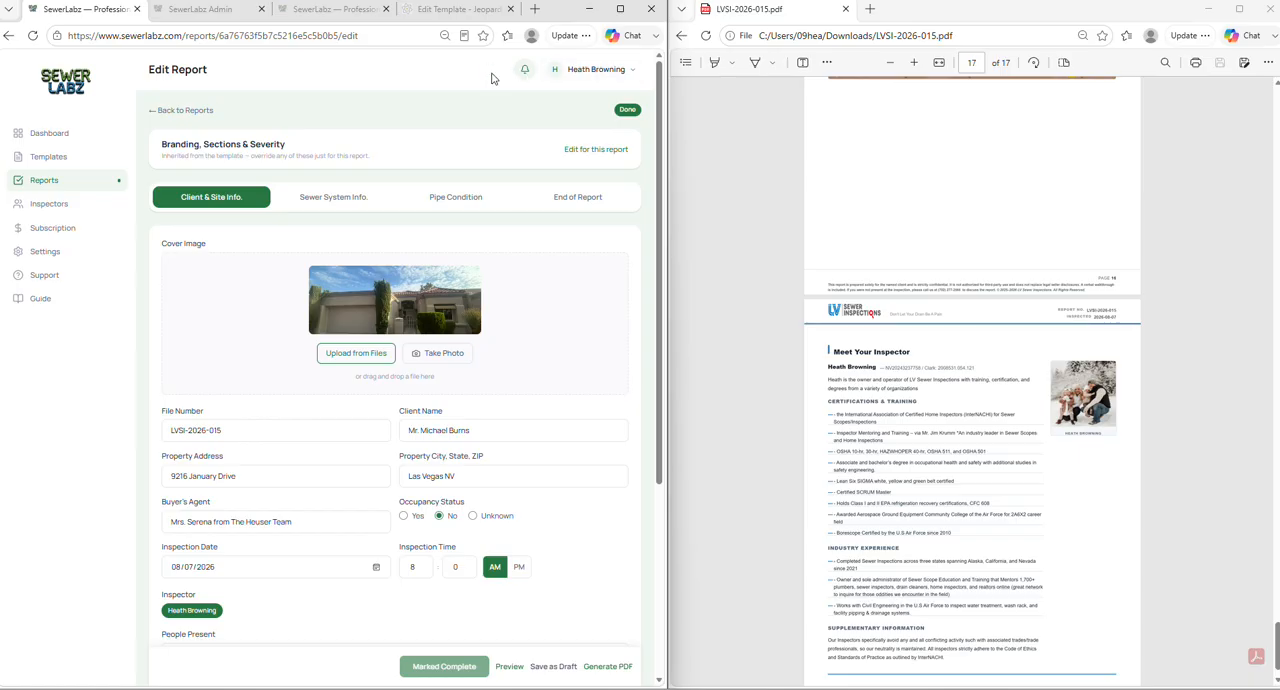
pyautogui.moveTo(491, 88); pyautogui.dragTo(515, 60)
pyautogui.click(545, 10)
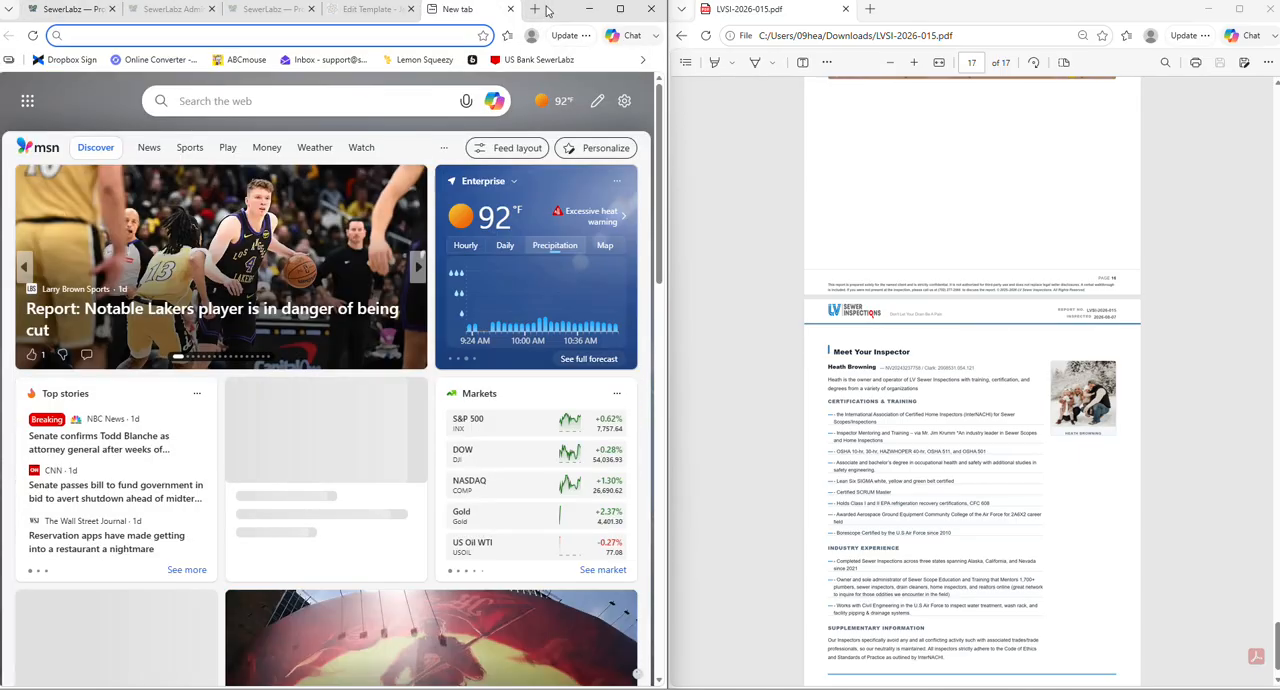
pyautogui.hotkey('ctrl', 'w')
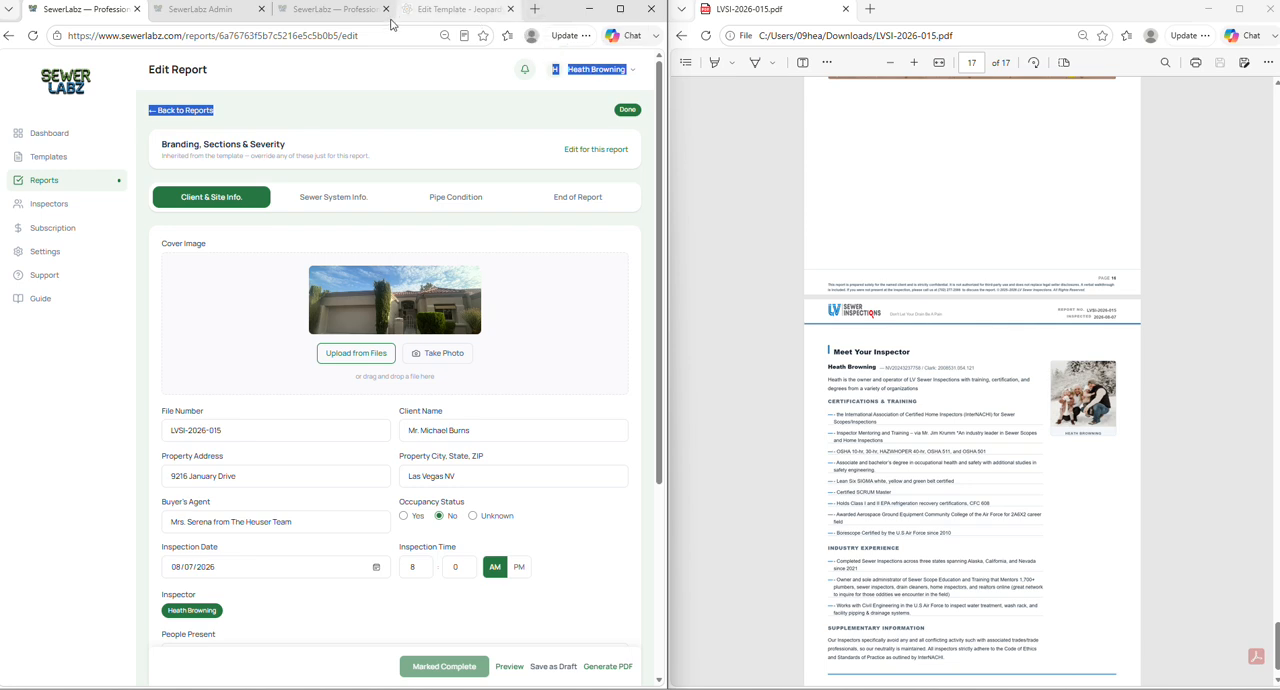
# - Look over the Dashboard, Templates and Reports pages and show the Inspectors roster
pyautogui.click(87, 138)
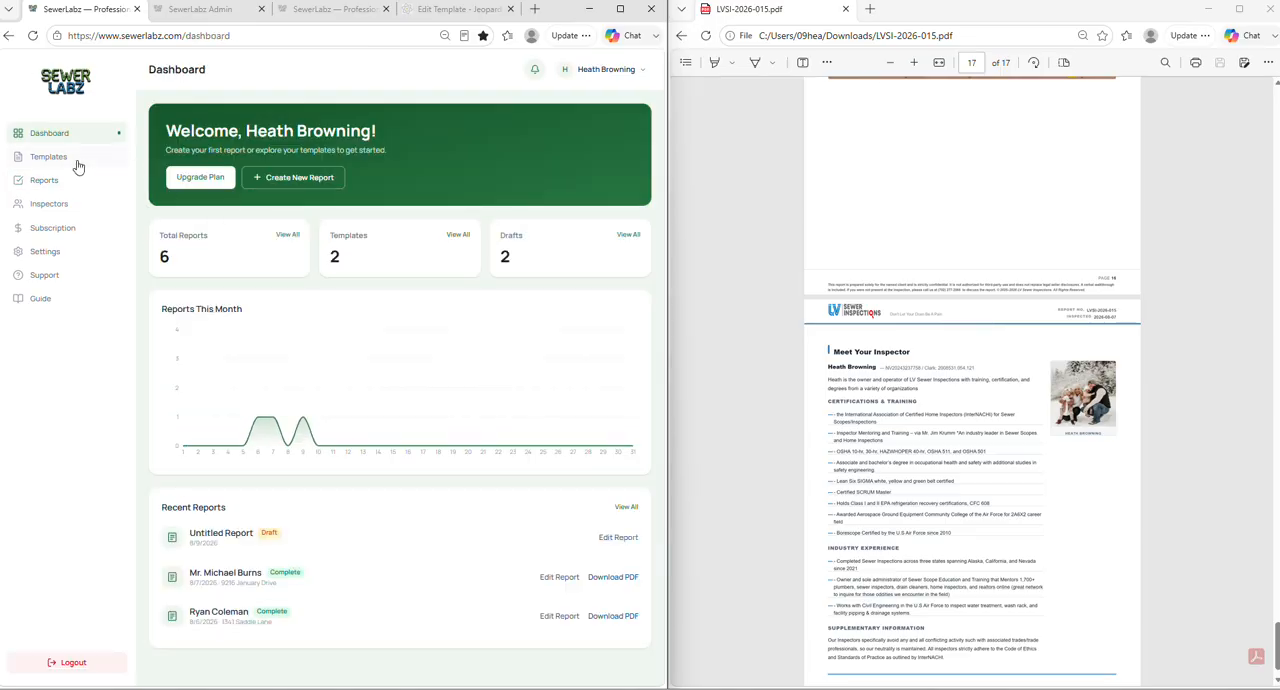
pyautogui.click(77, 165)
pyautogui.click(36, 188)
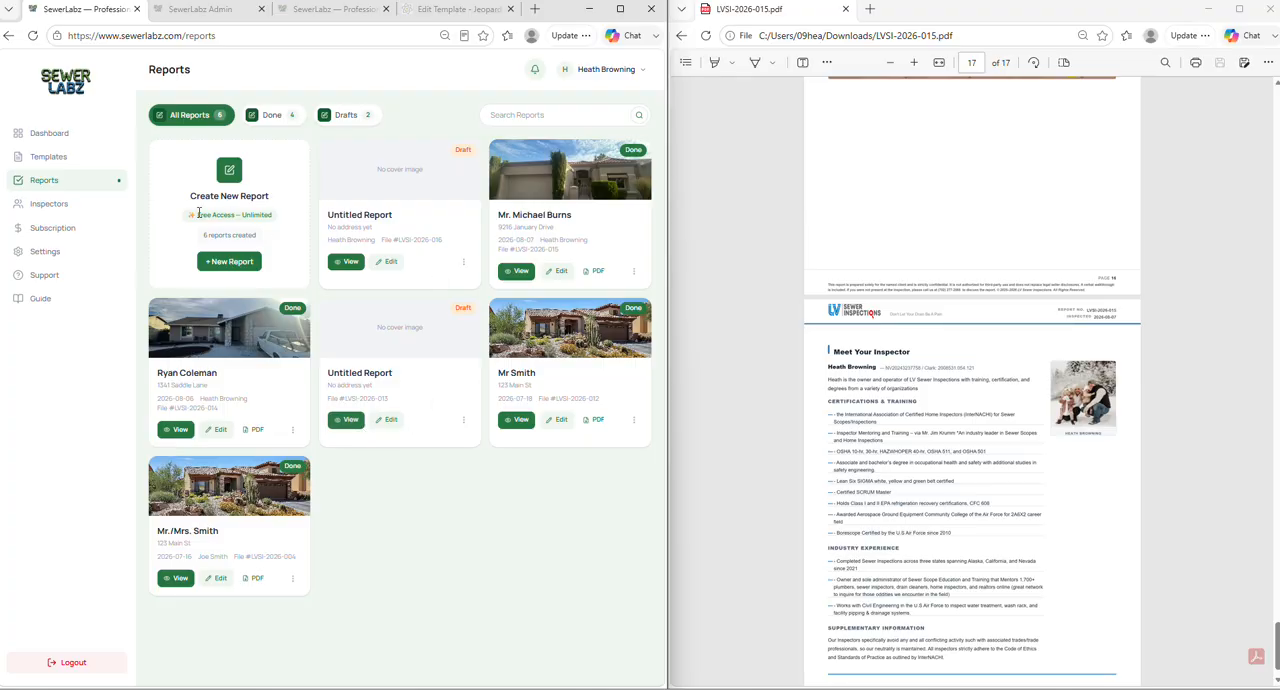
pyautogui.click(72, 205)
pyautogui.click(68, 180)
pyautogui.click(56, 210)
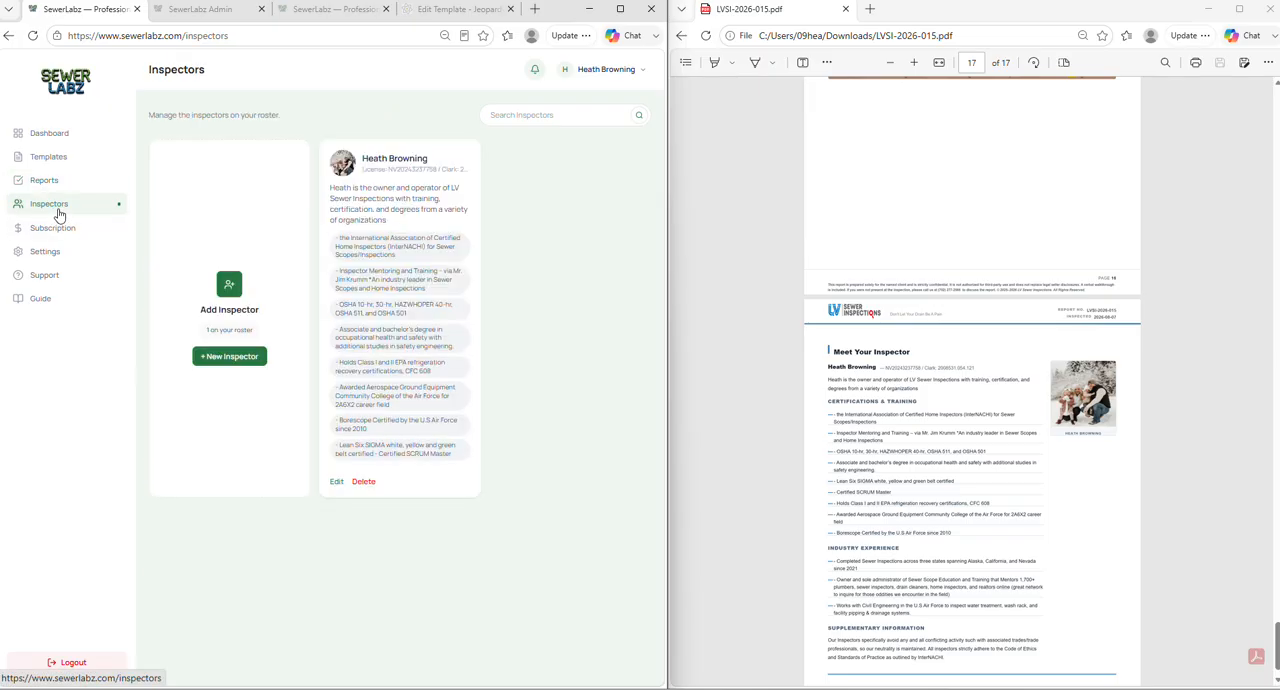
# - View the blank Add Inspector form and the existing inspector's profile details, leaving both without saving
pyautogui.click(230, 358)
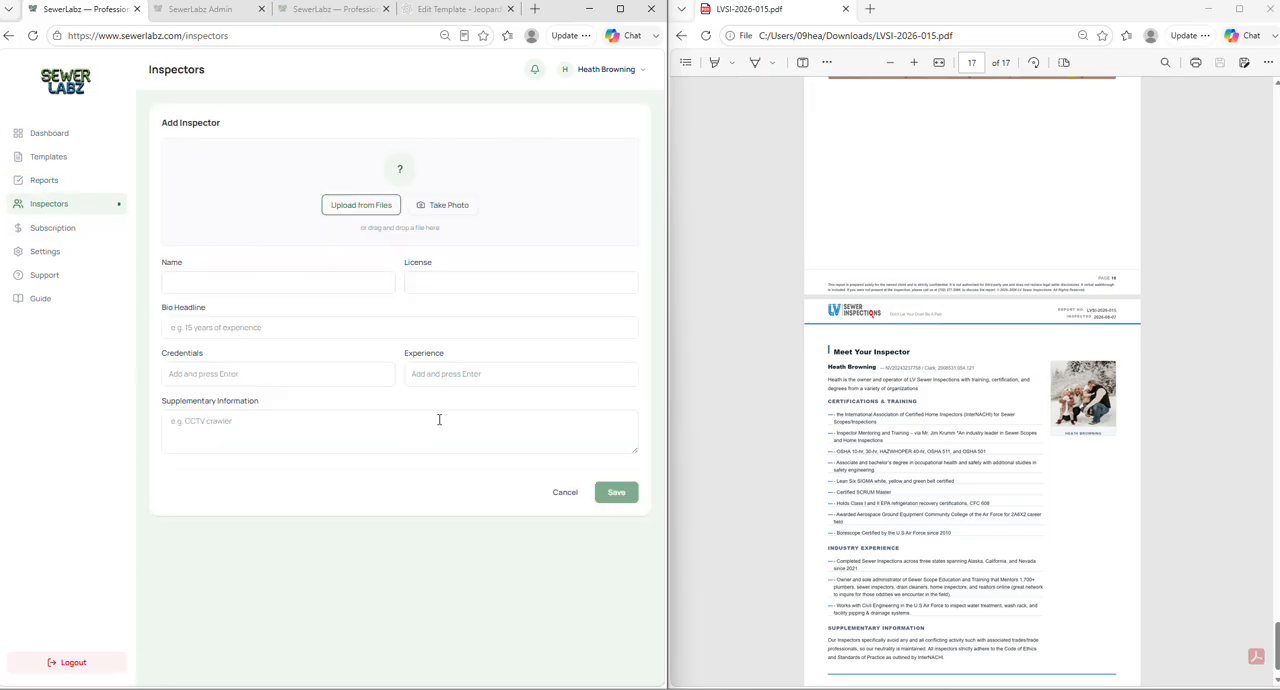
pyautogui.click(566, 491)
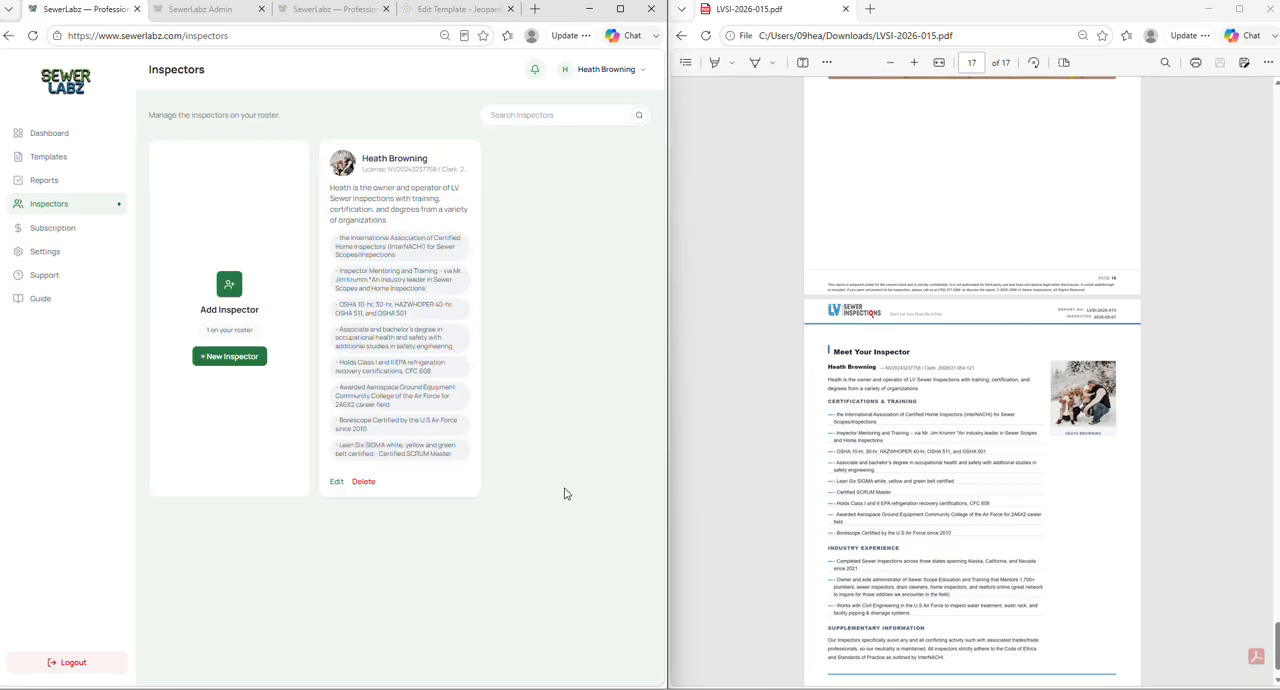
pyautogui.click(337, 483)
pyautogui.scroll(-1, 314, 390)
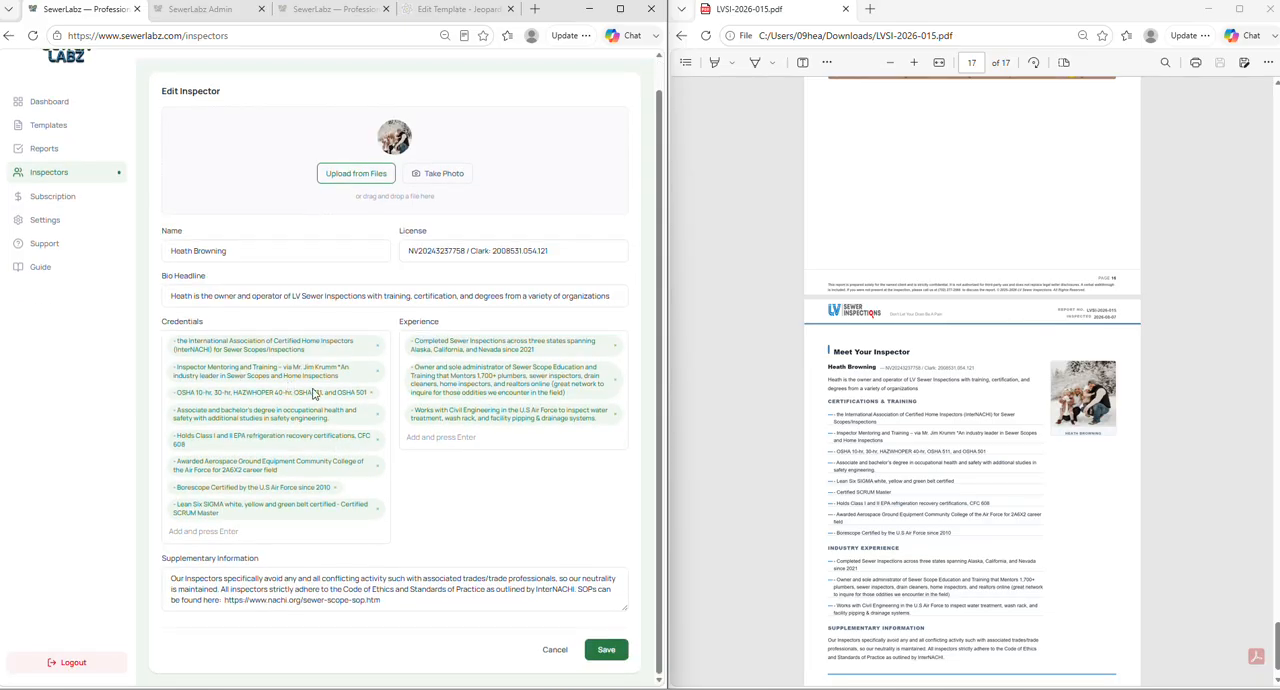
pyautogui.click(549, 648)
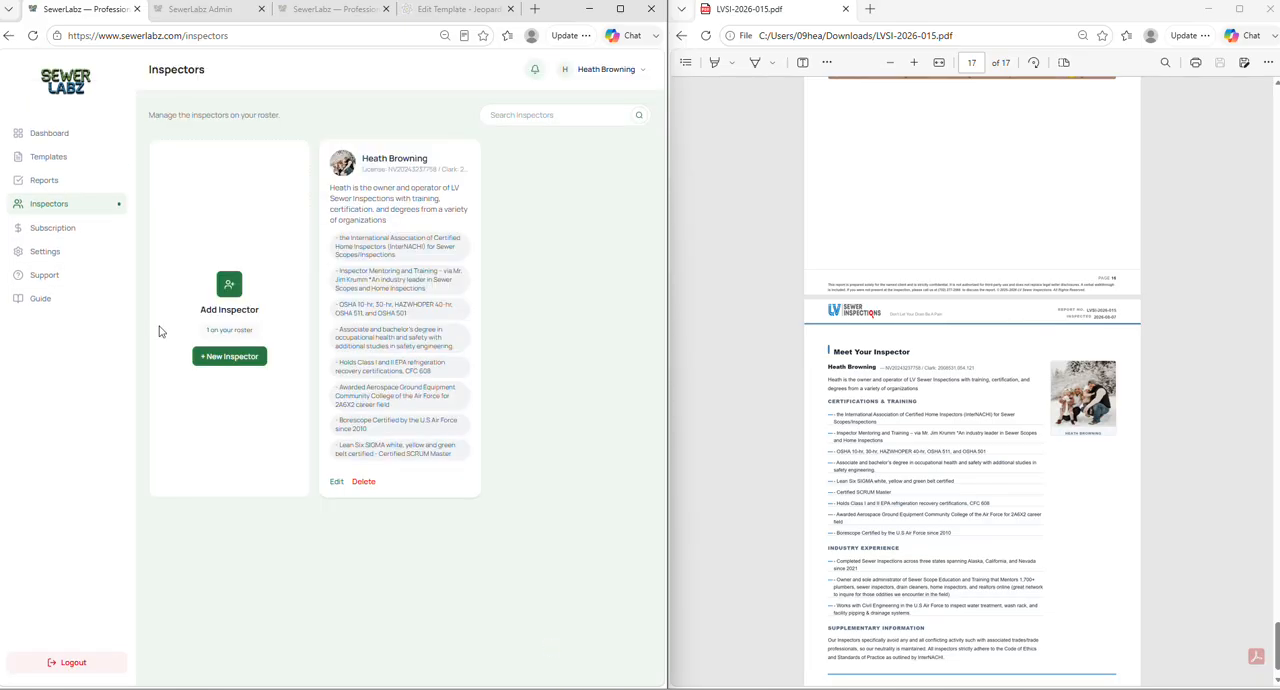
# - Look through the Subscription, Settings, Support and Guide pages
pyautogui.click(61, 230)
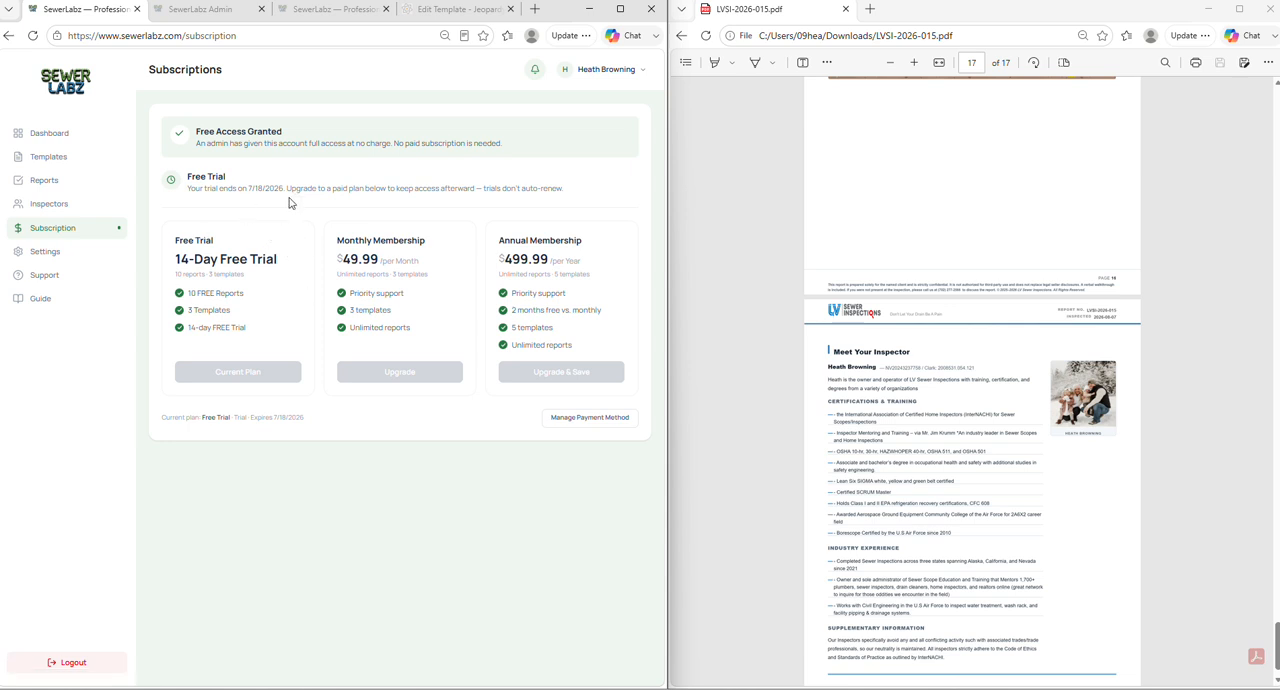
pyautogui.click(96, 259)
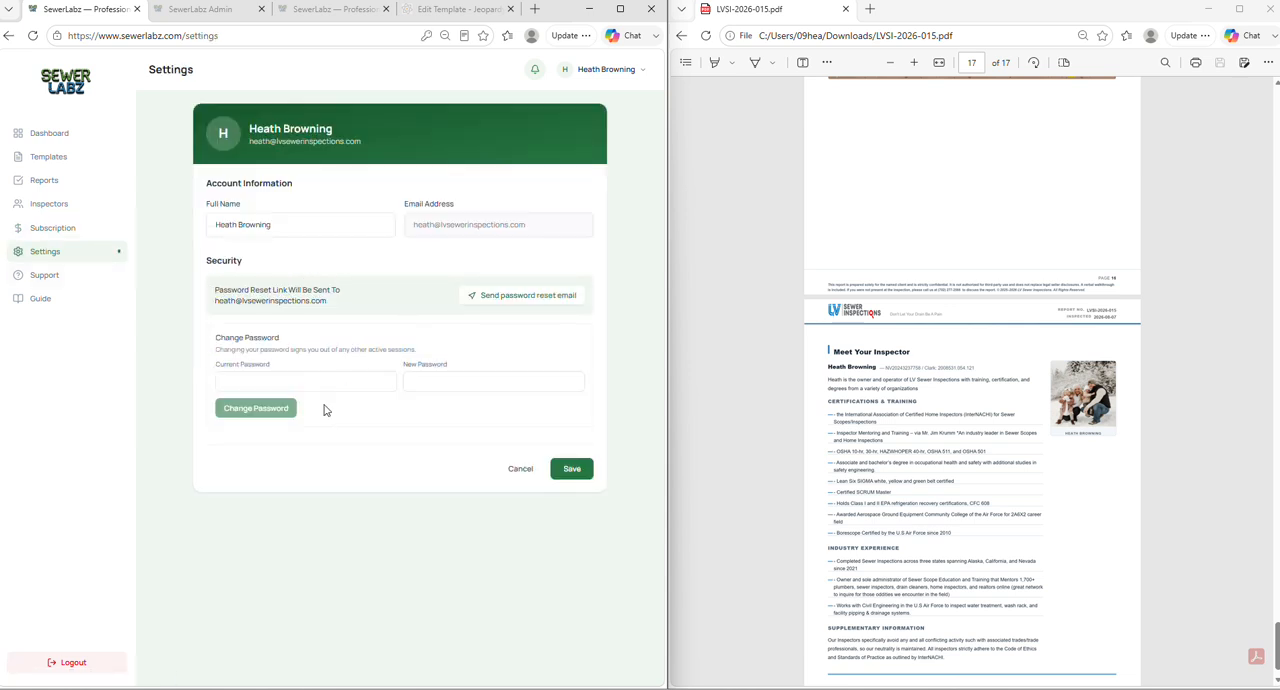
pyautogui.click(77, 280)
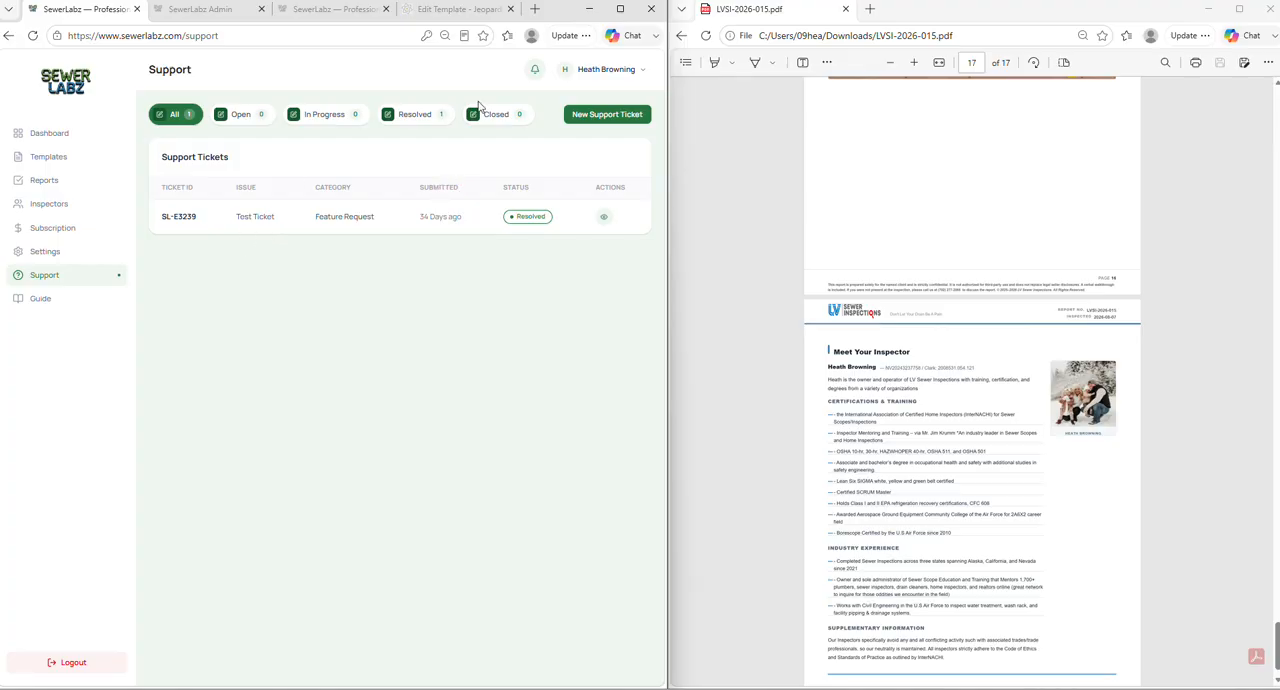
pyautogui.click(44, 300)
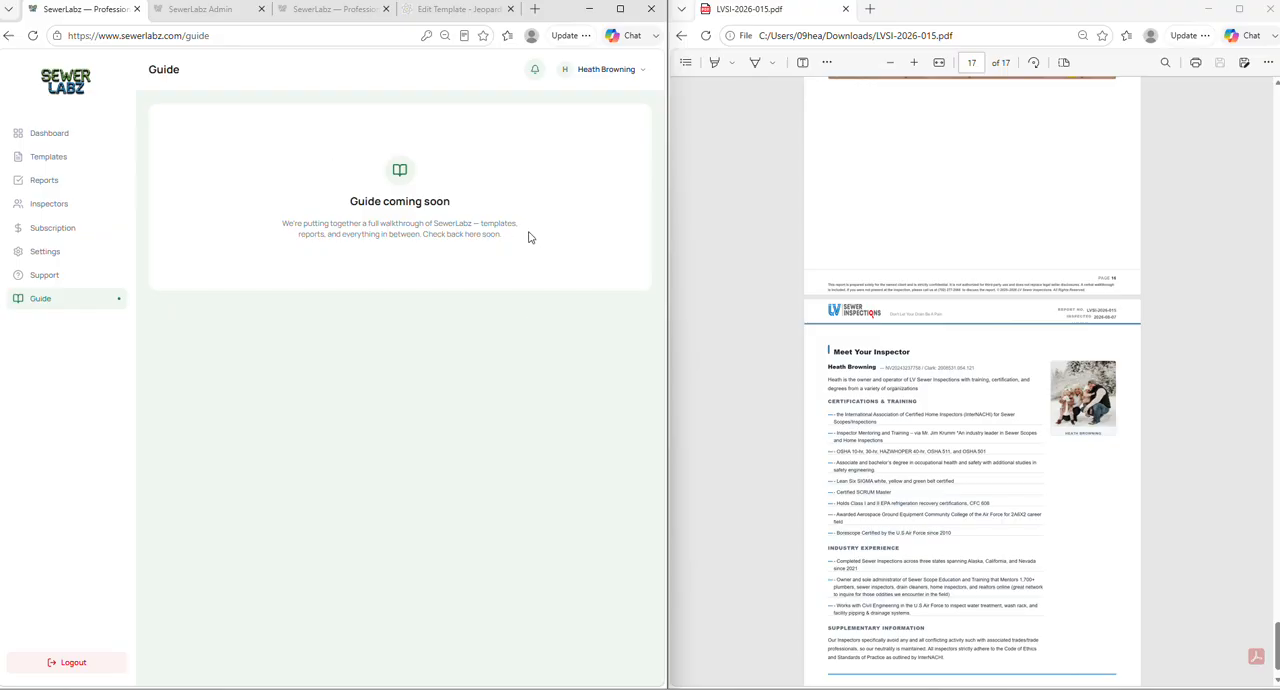
# - Return the sample PDF to its cover page and go back to the SewerLabz dashboard
pyautogui.scroll(10, 834, 326)
pyautogui.moveTo(1278, 559); pyautogui.dragTo(1270, 106)
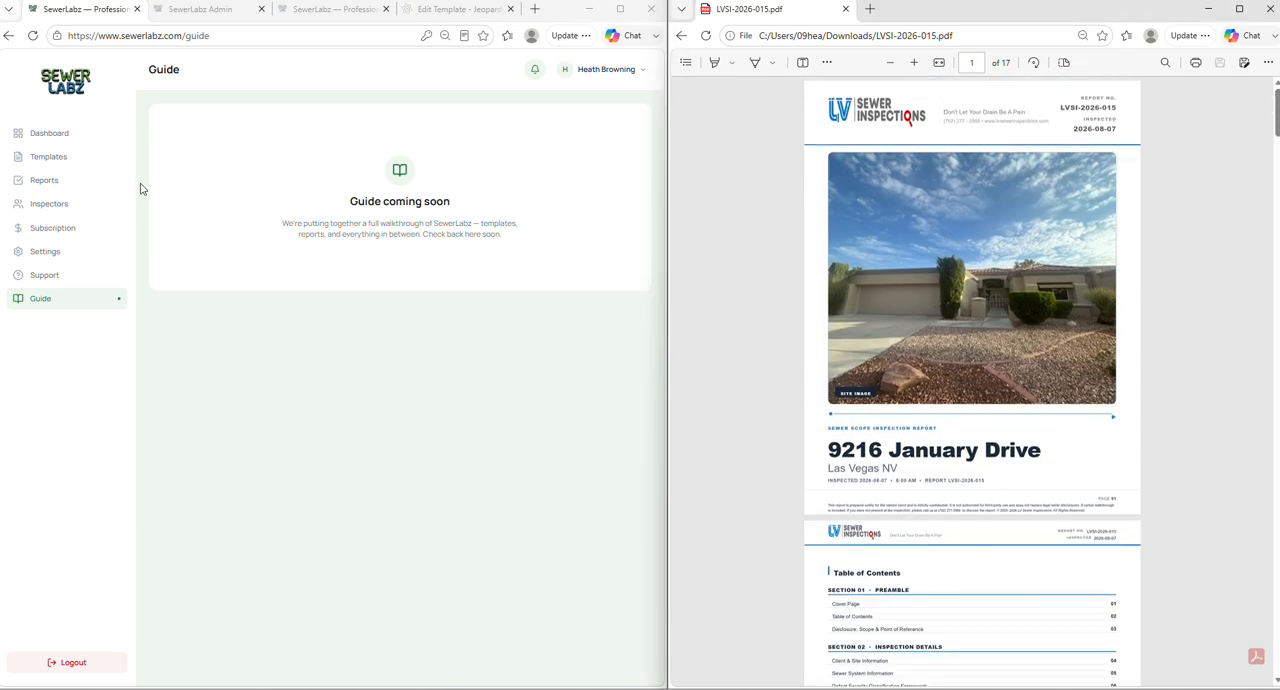
pyautogui.click(83, 136)
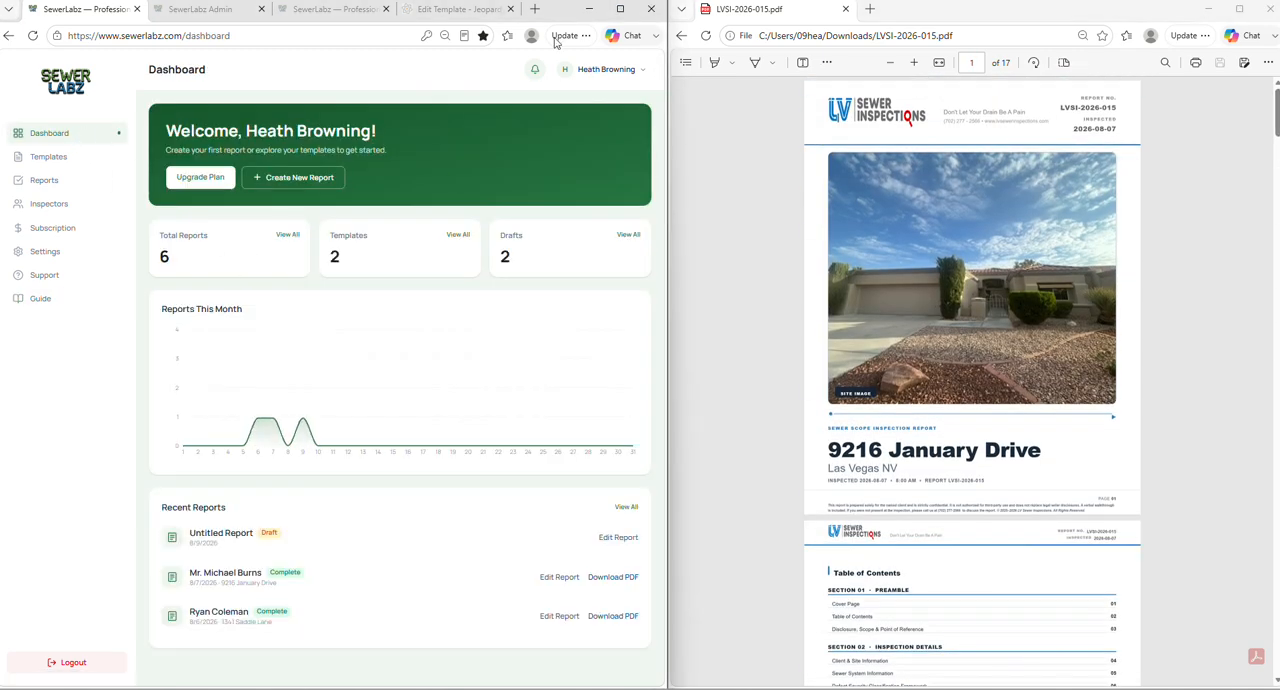